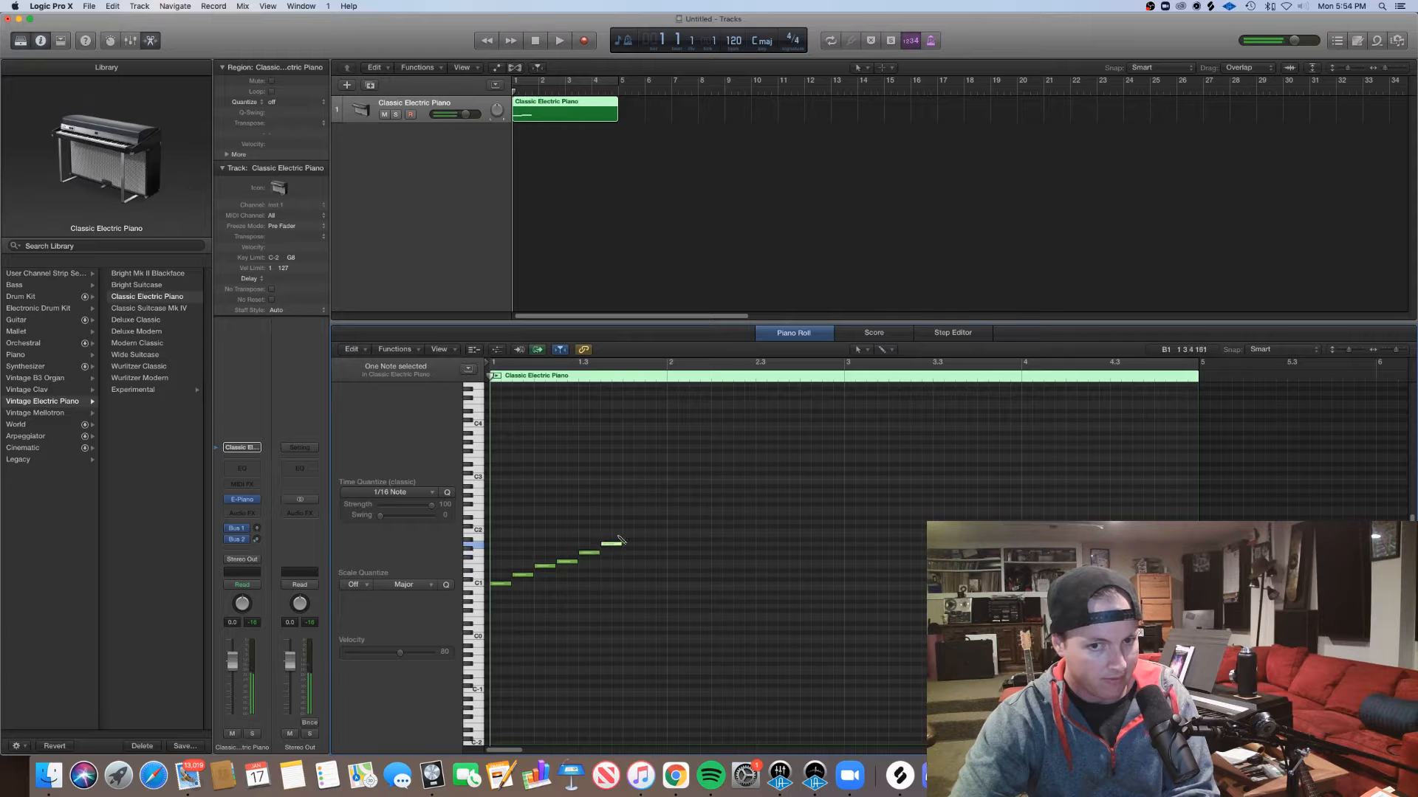
Finish the eighth-note C major scale in bar 1 with B1 and C2, and play it back in cycle mode
{"action": "left_click", "coordinate": [626, 534]}
{"action": "left_click", "coordinate": [650, 526]}
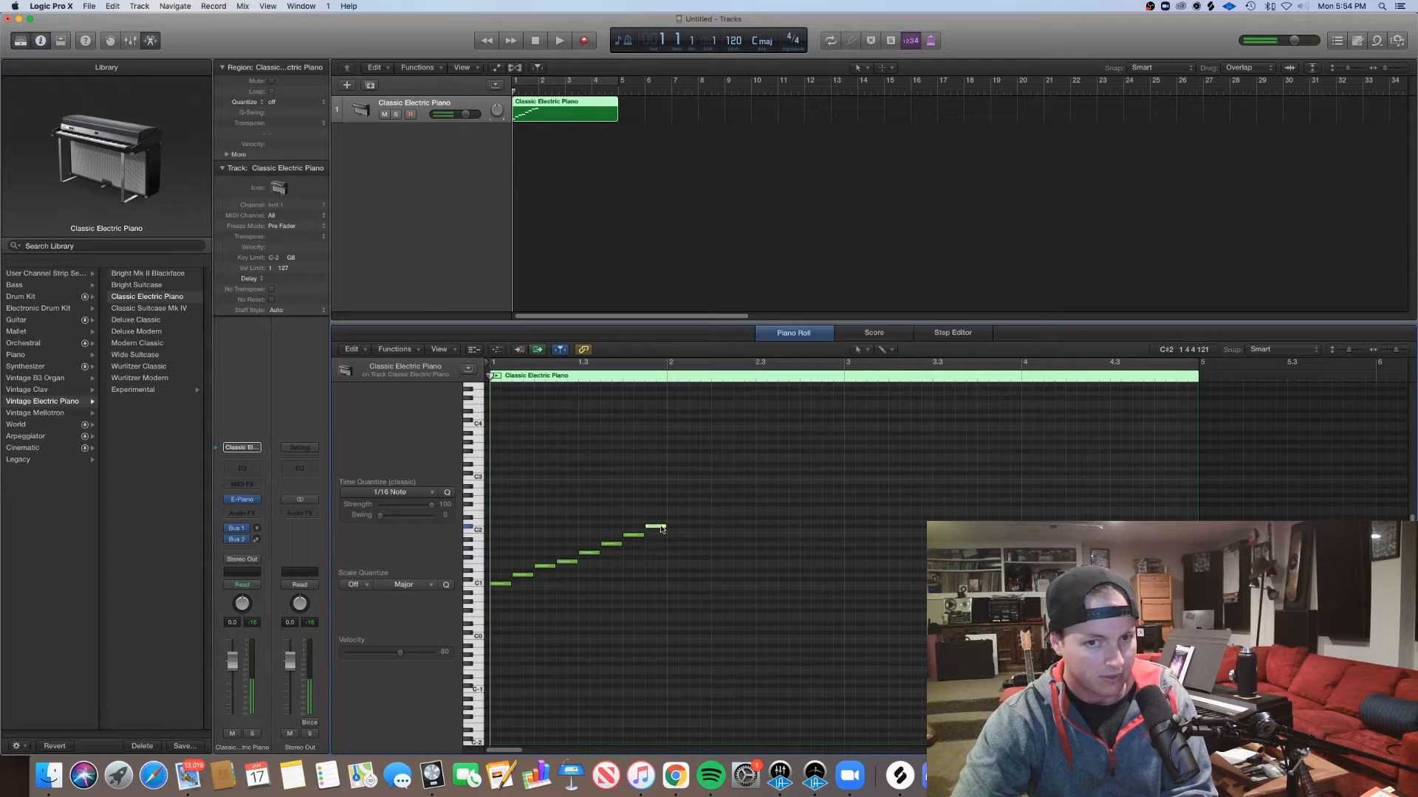
{"action": "left_click_drag", "start_coordinate": [663, 528], "coordinate": [662, 533]}
{"action": "left_click", "coordinate": [547, 367]}
{"action": "key", "text": "space"}
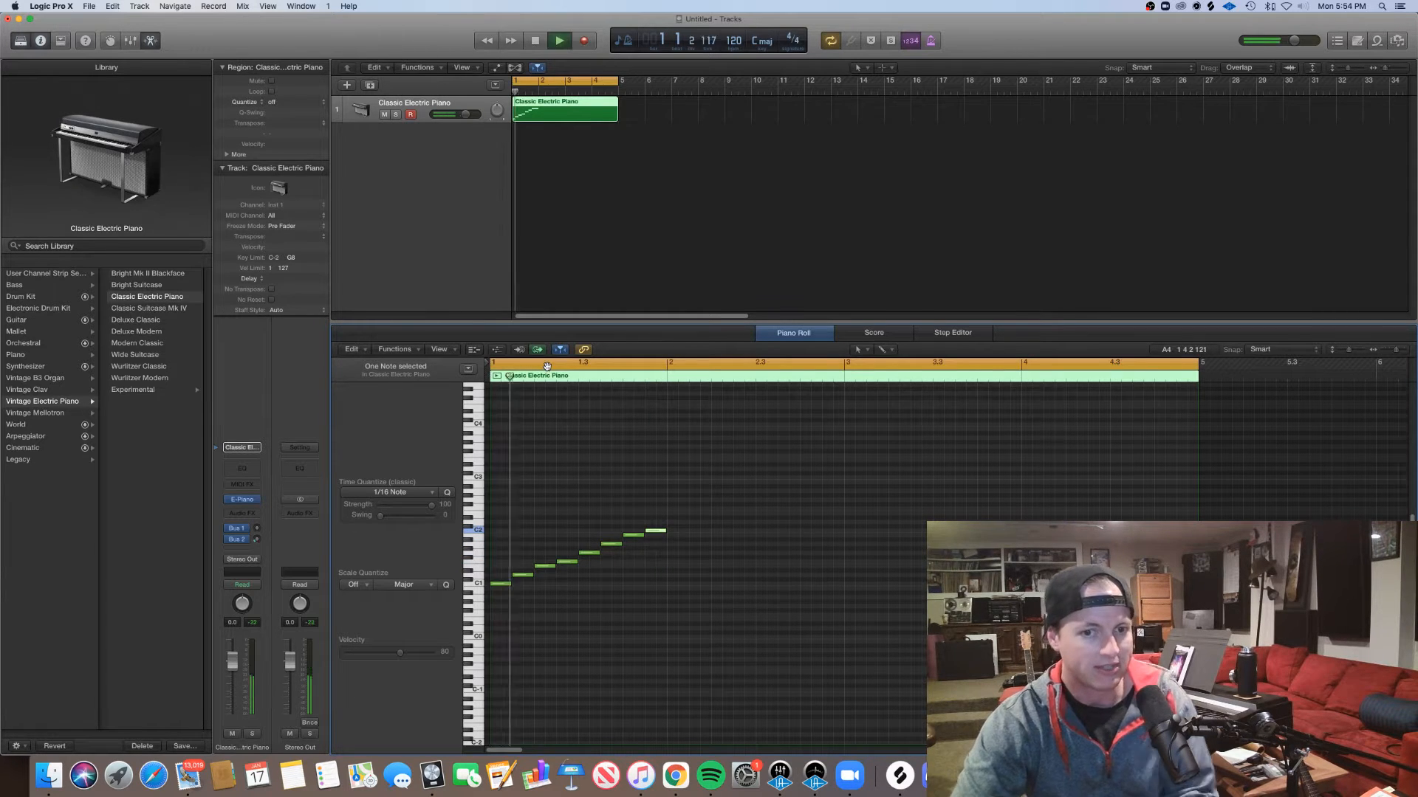
{"action": "key", "text": "space"}
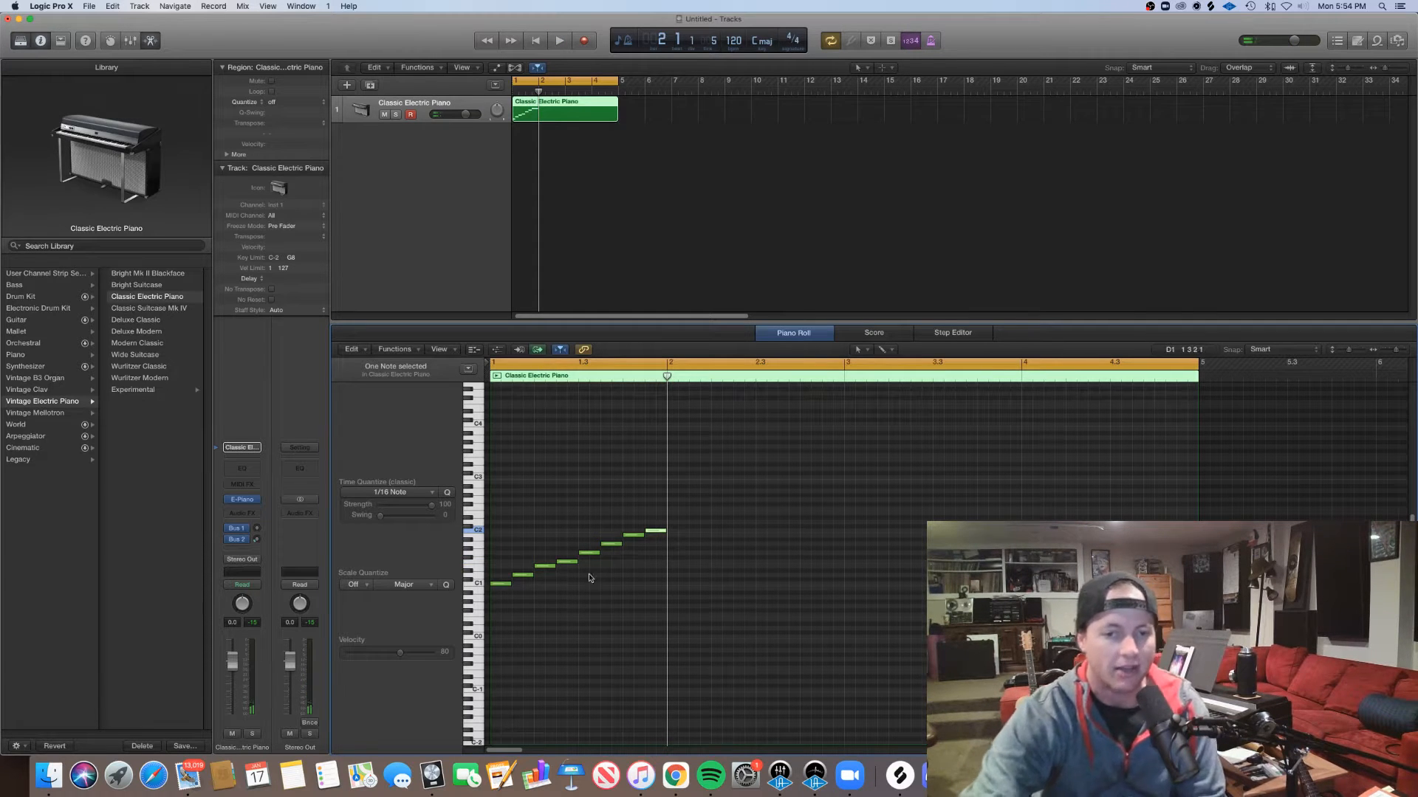
Continue the C major scale through bar 2 with eighth notes rising from D2 to D3
{"action": "left_click_drag", "start_coordinate": [708, 634], "coordinate": [489, 604]}
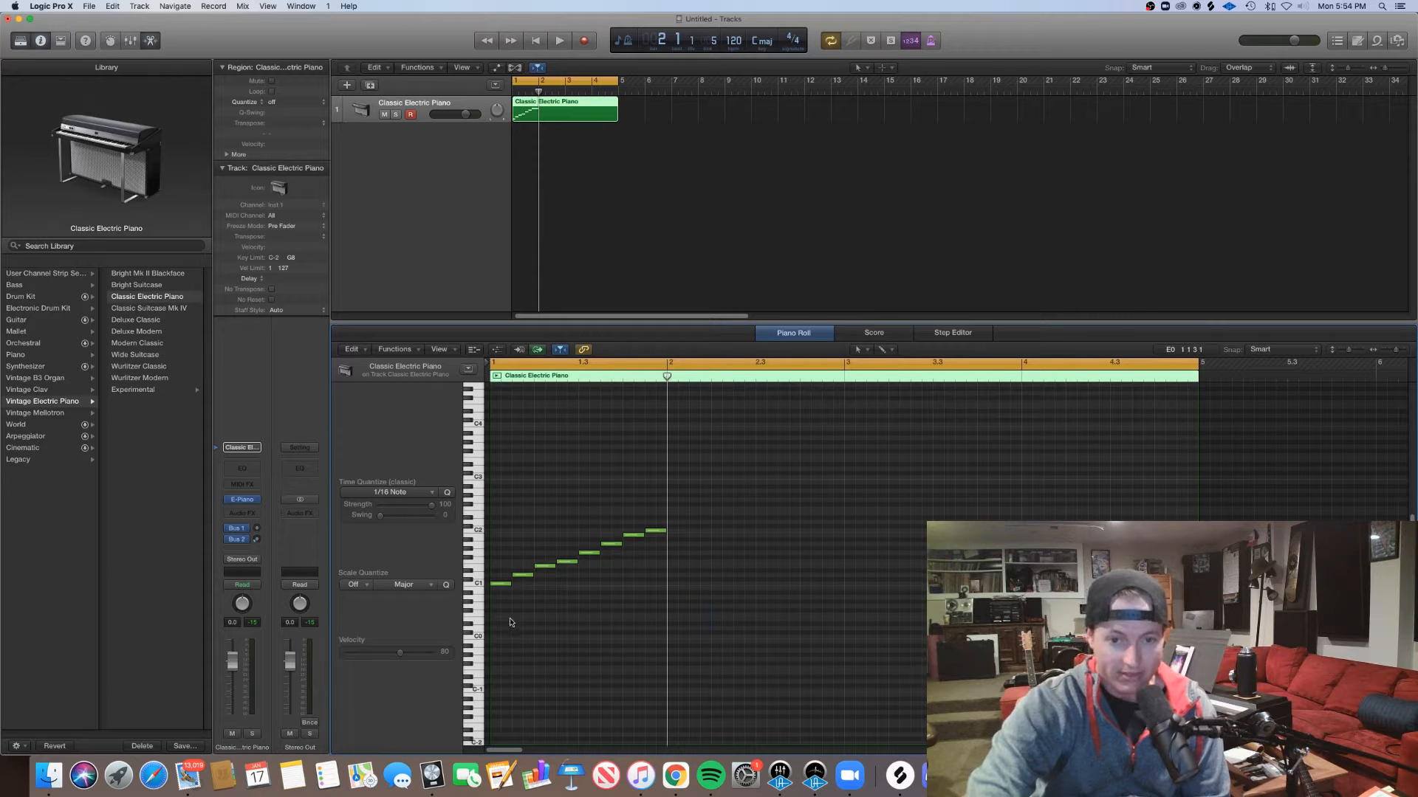
{"action": "left_click", "coordinate": [673, 522]}
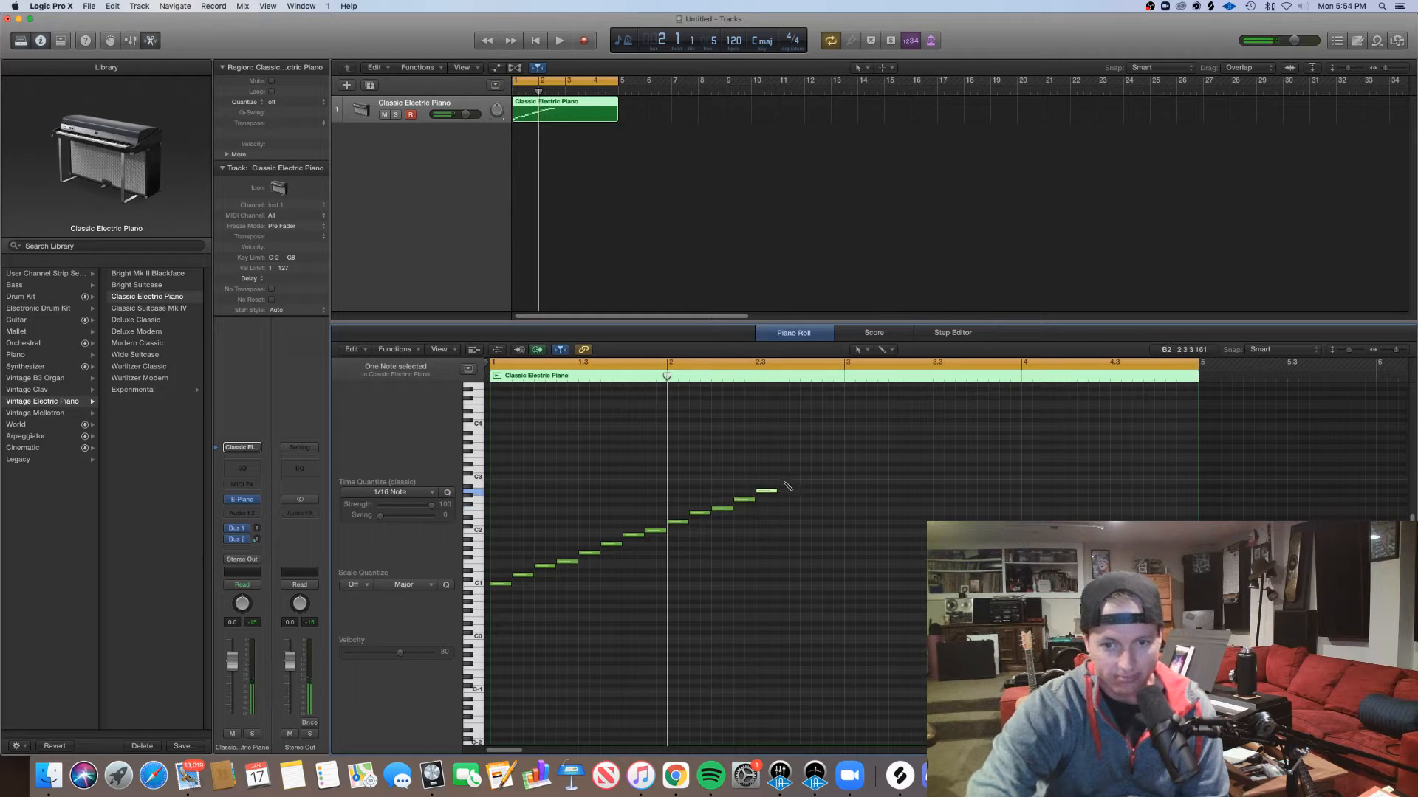
{"action": "left_click", "coordinate": [805, 473]}
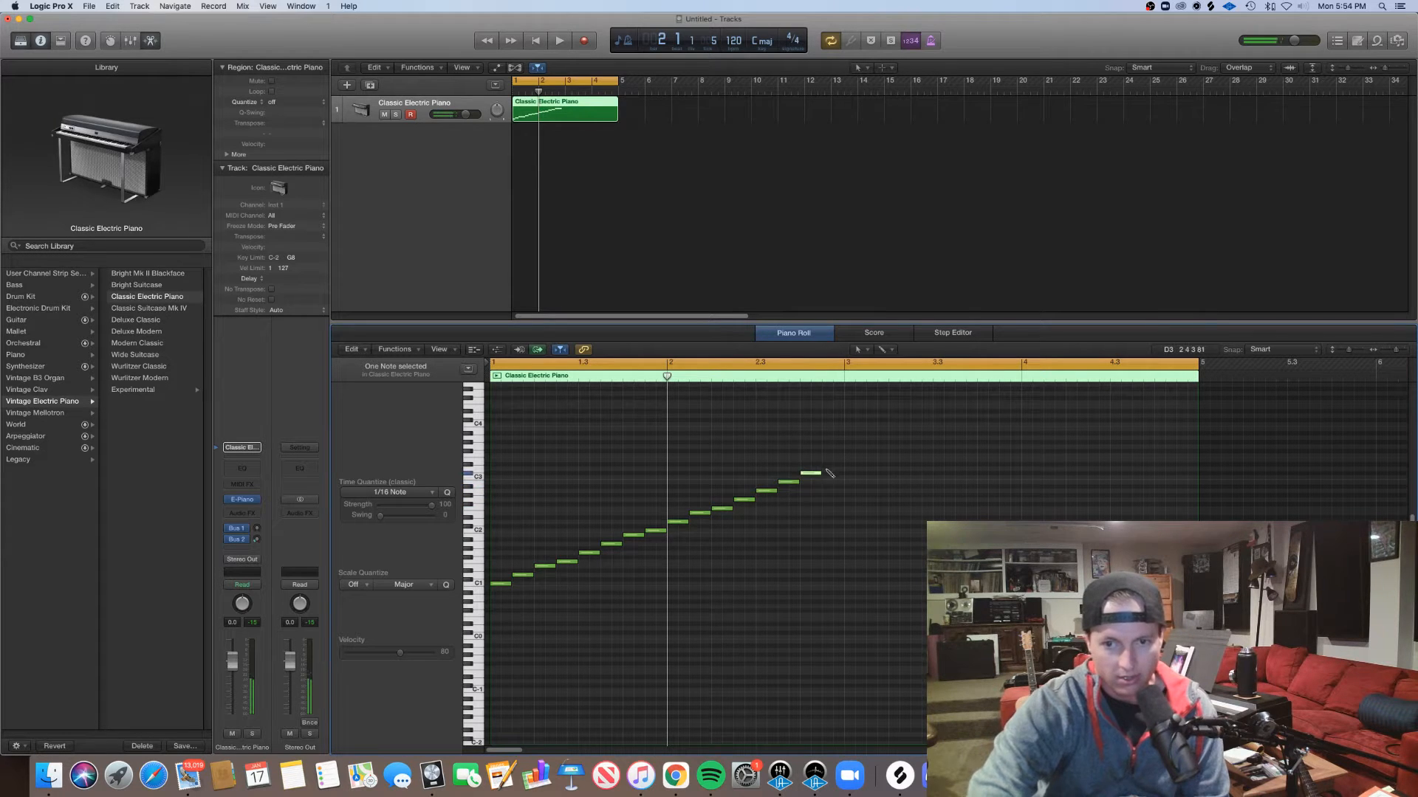
{"action": "left_click", "coordinate": [827, 469]}
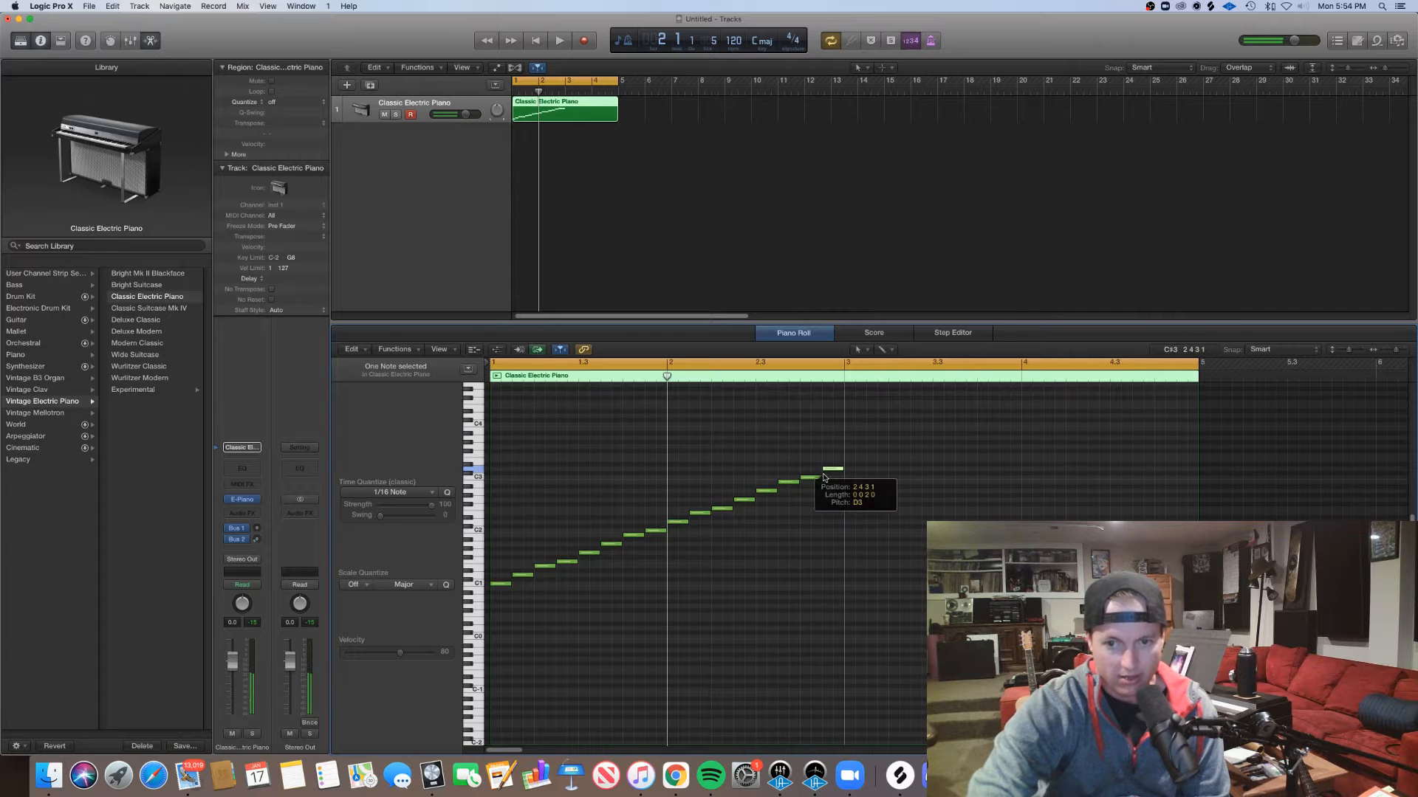
Limit the cycle range to bar 1 and play back the scale from C1 to C2
{"action": "key", "text": "c"}
{"action": "left_click_drag", "start_coordinate": [662, 365], "coordinate": [452, 424]}
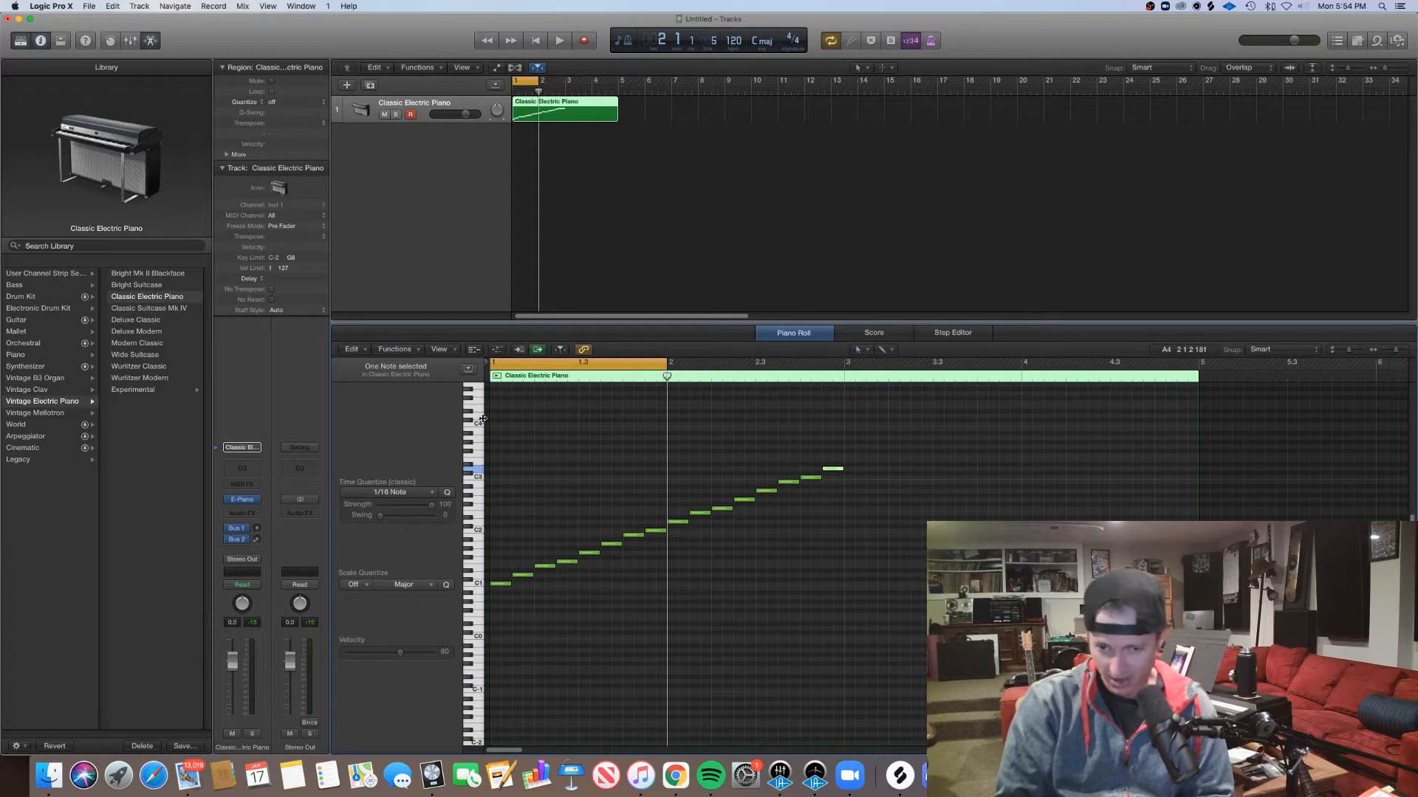
{"action": "key", "text": "space"}
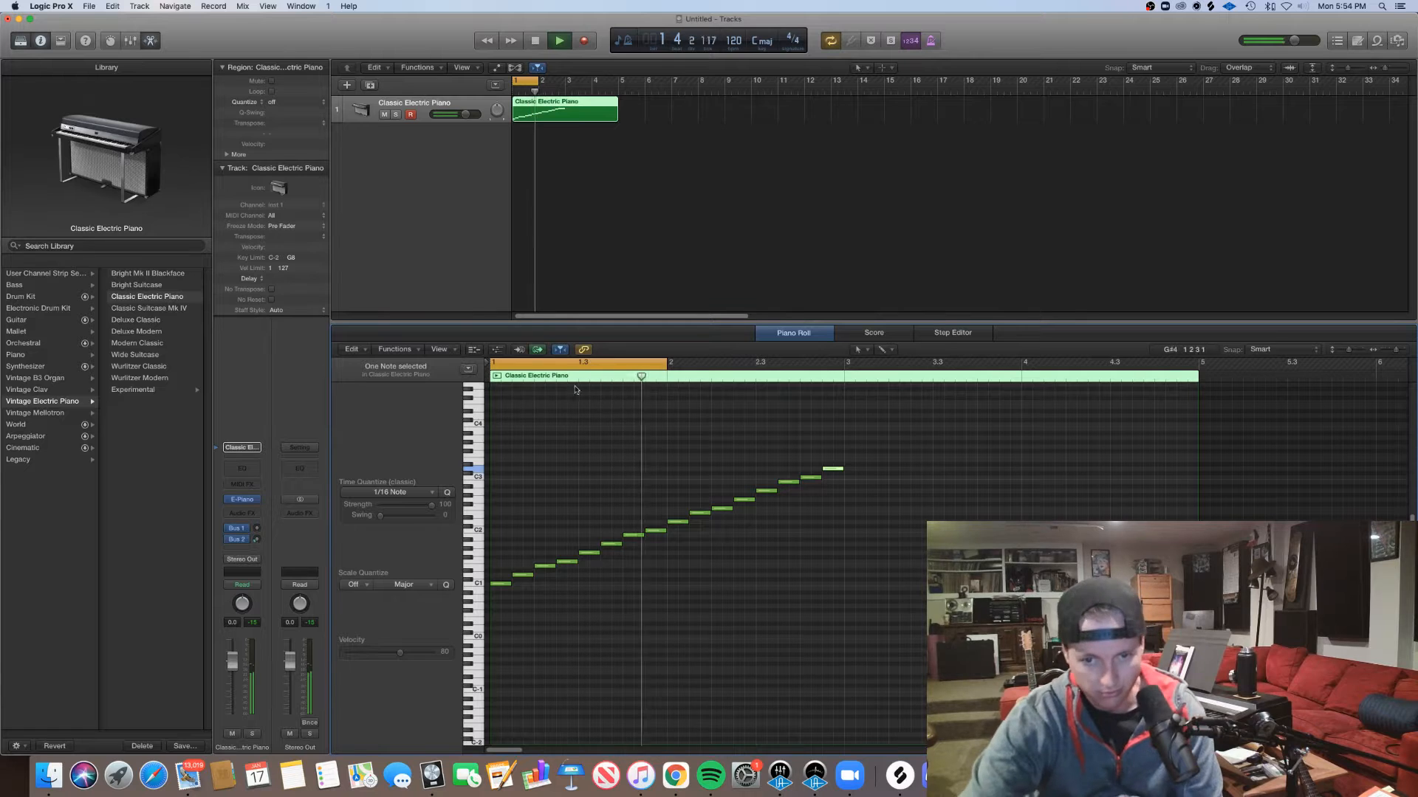
{"action": "key", "text": "space"}
Shift the one-bar cycle range to start on the D1, E1 and F1 notes in turn, playing back each position
{"action": "left_click_drag", "start_coordinate": [595, 365], "coordinate": [615, 367]}
{"action": "key", "text": "space"}
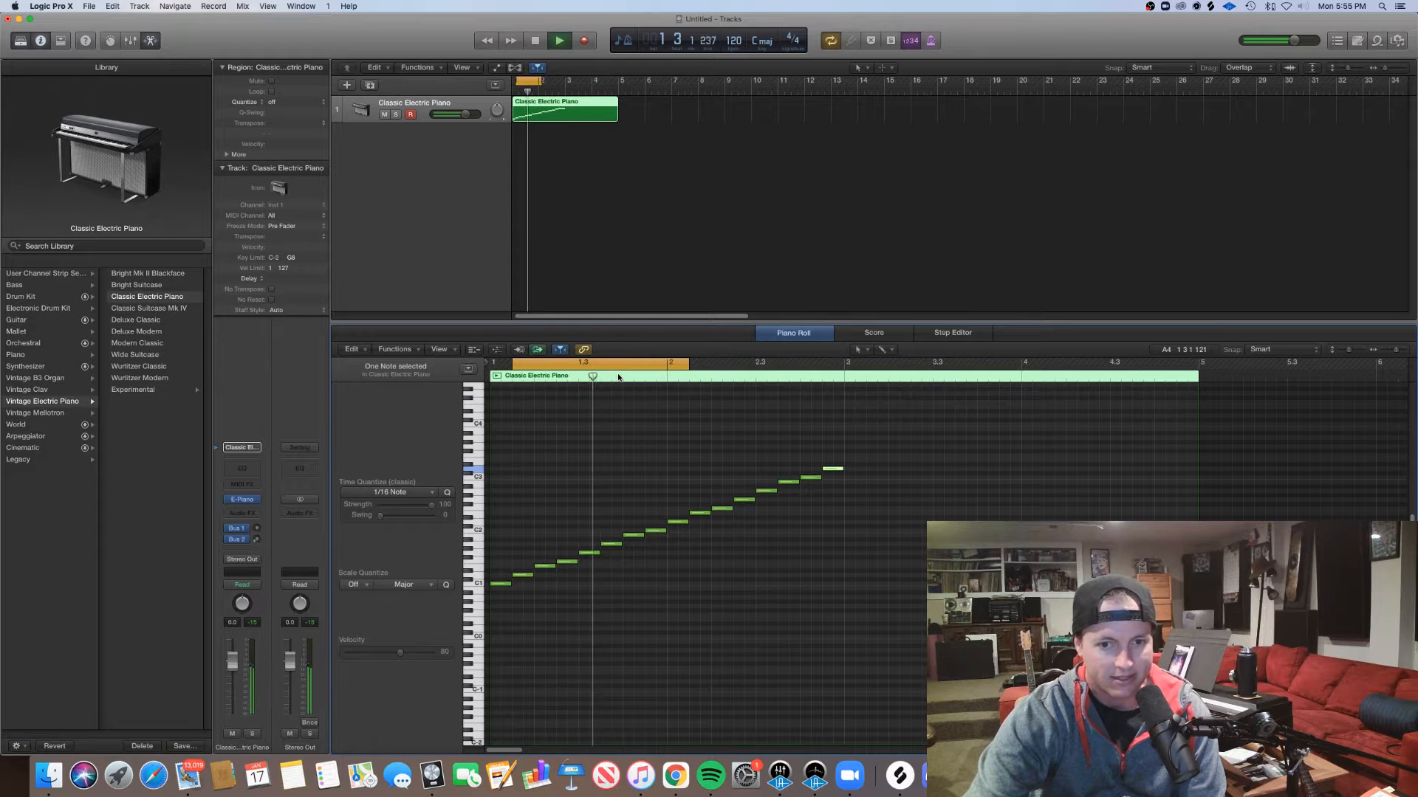
{"action": "key", "text": "space"}
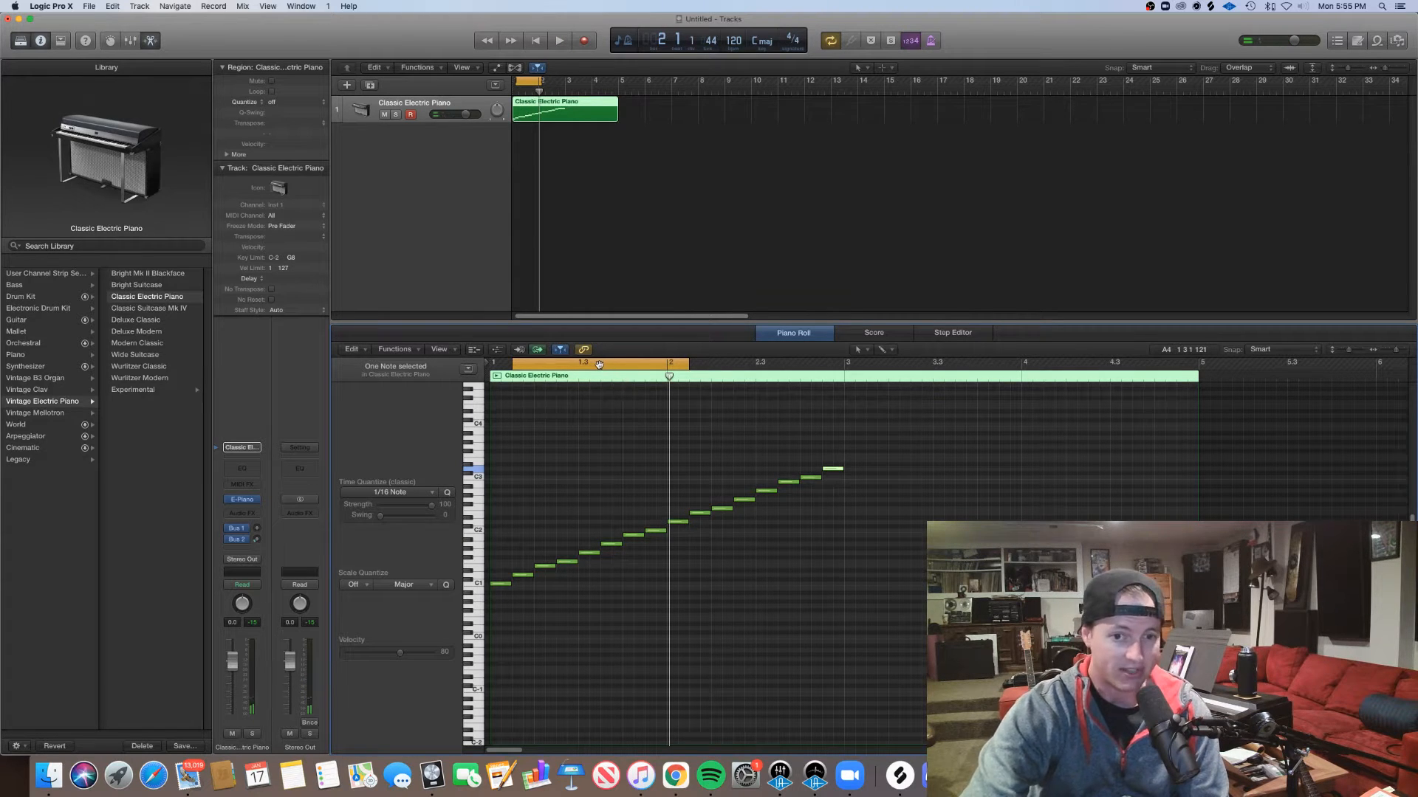
{"action": "left_click_drag", "start_coordinate": [599, 364], "coordinate": [618, 367]}
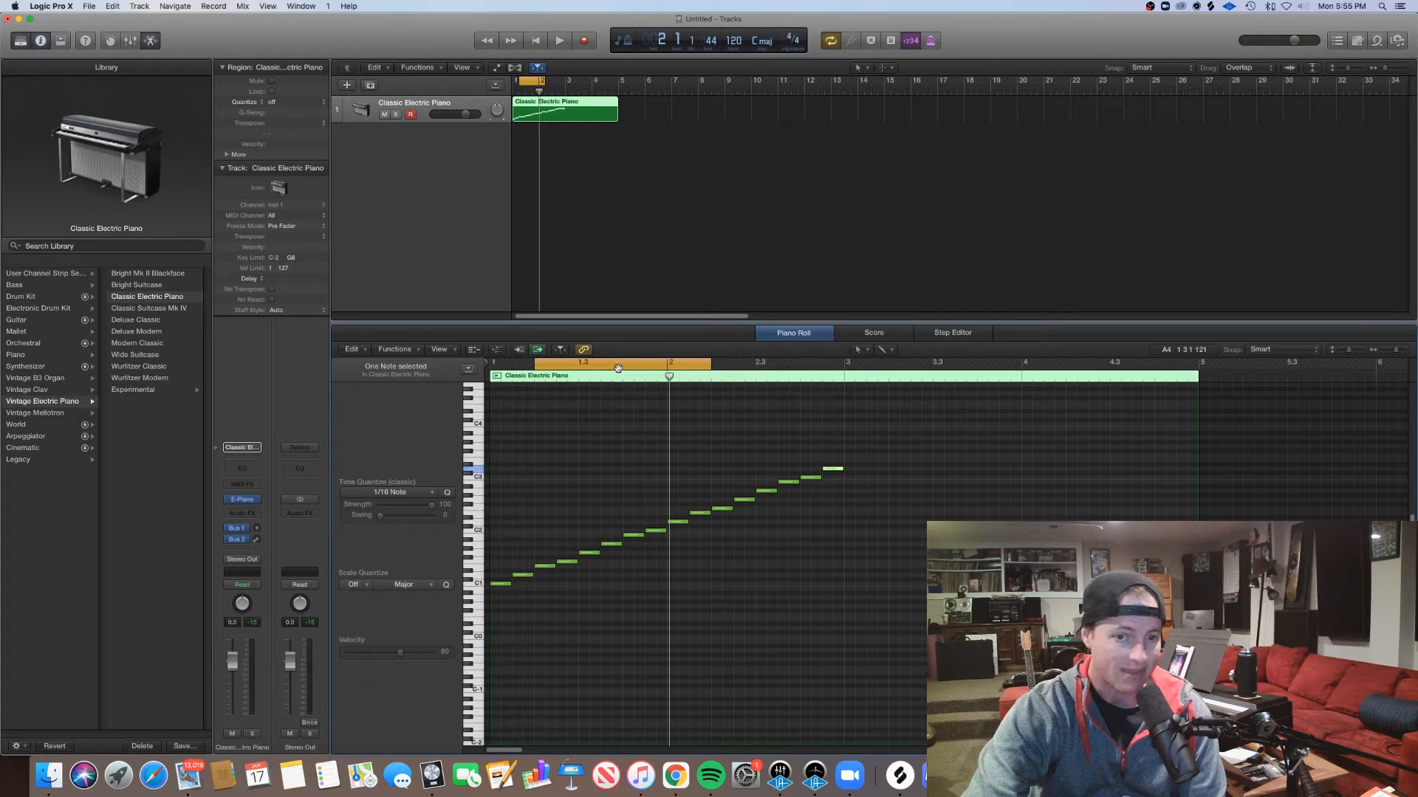
{"action": "key", "text": "space"}
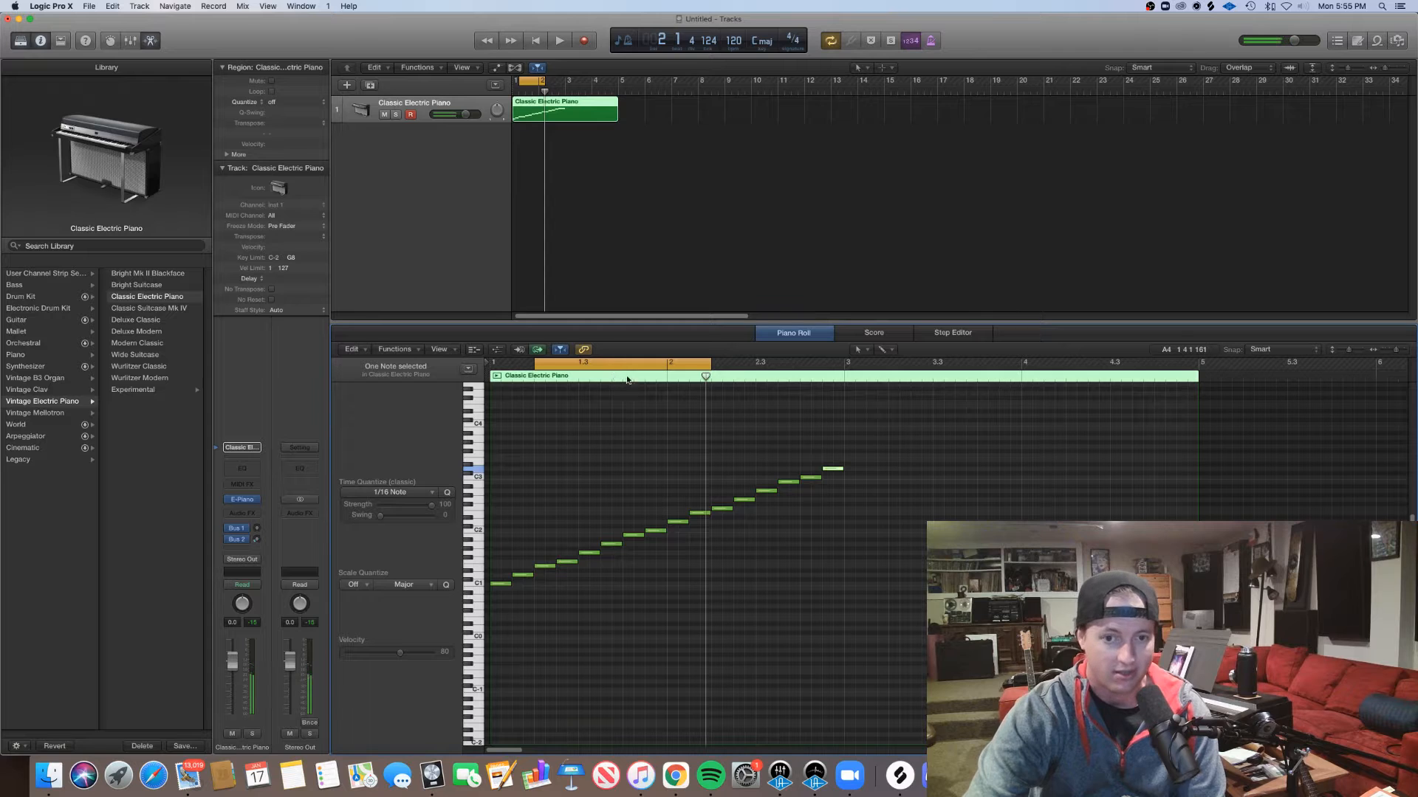
{"action": "left_click_drag", "start_coordinate": [602, 360], "coordinate": [622, 384]}
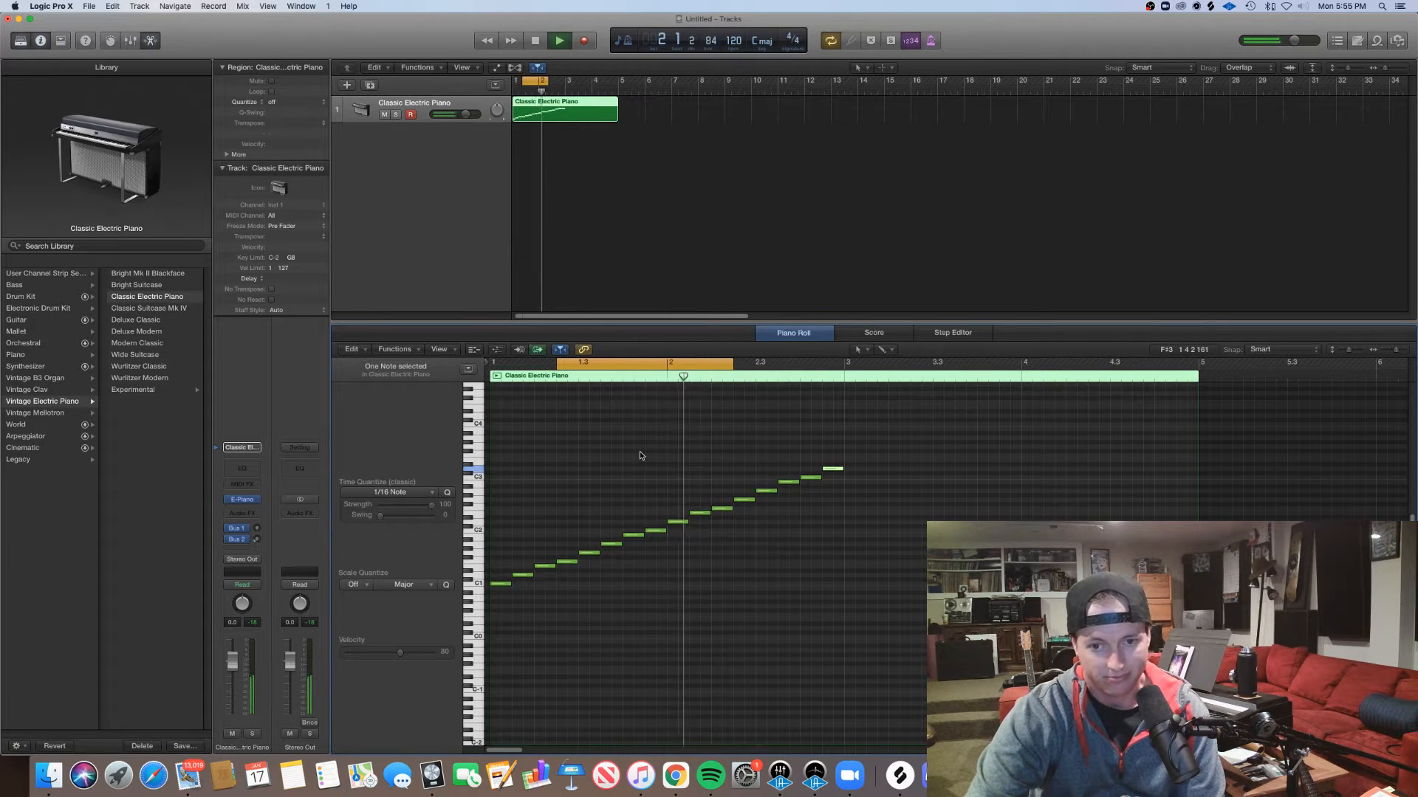
Replace all the notes with a quarter-note white-key scale rising from F1 to F2 across bars 1 and 2
{"action": "left_click_drag", "start_coordinate": [915, 627], "coordinate": [397, 417]}
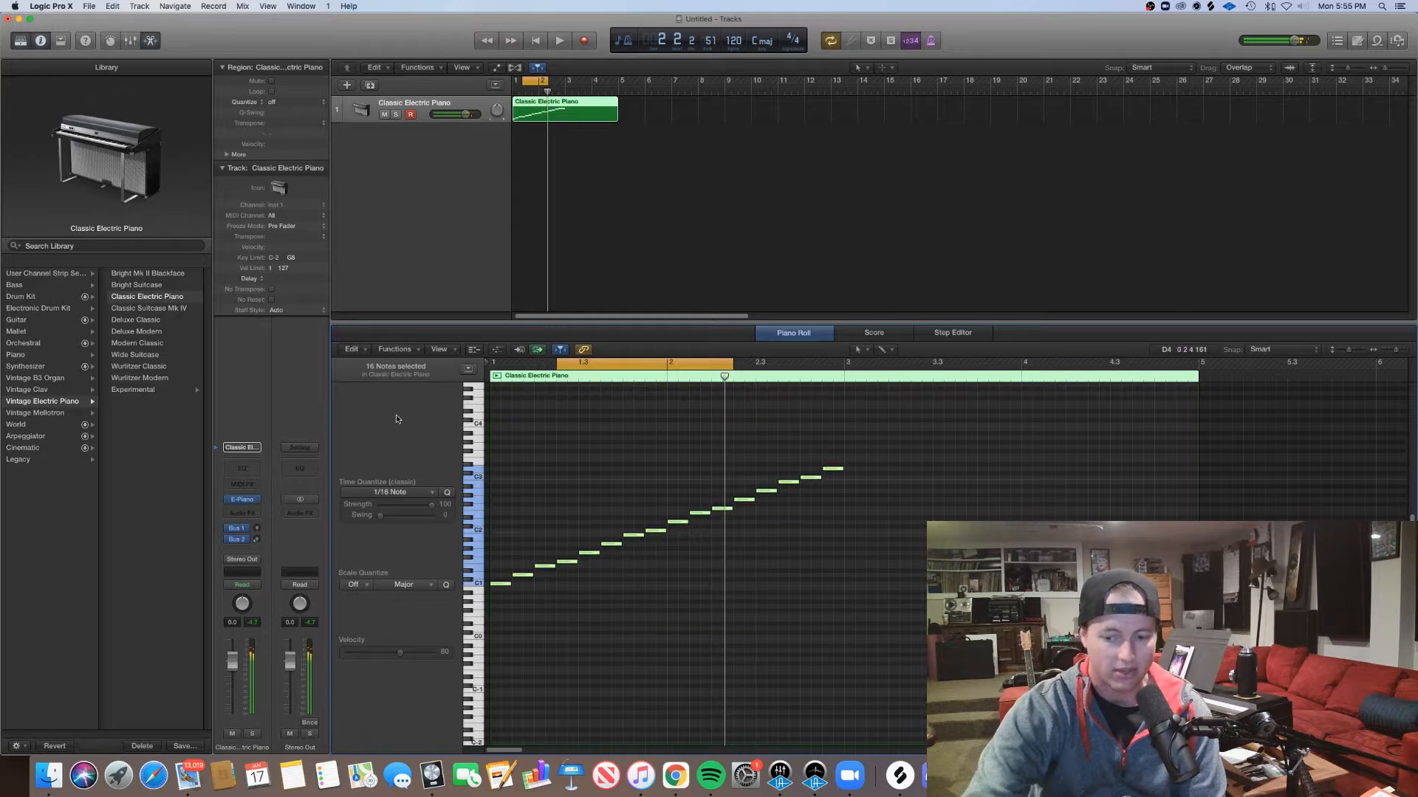
{"action": "key", "text": "Delete"}
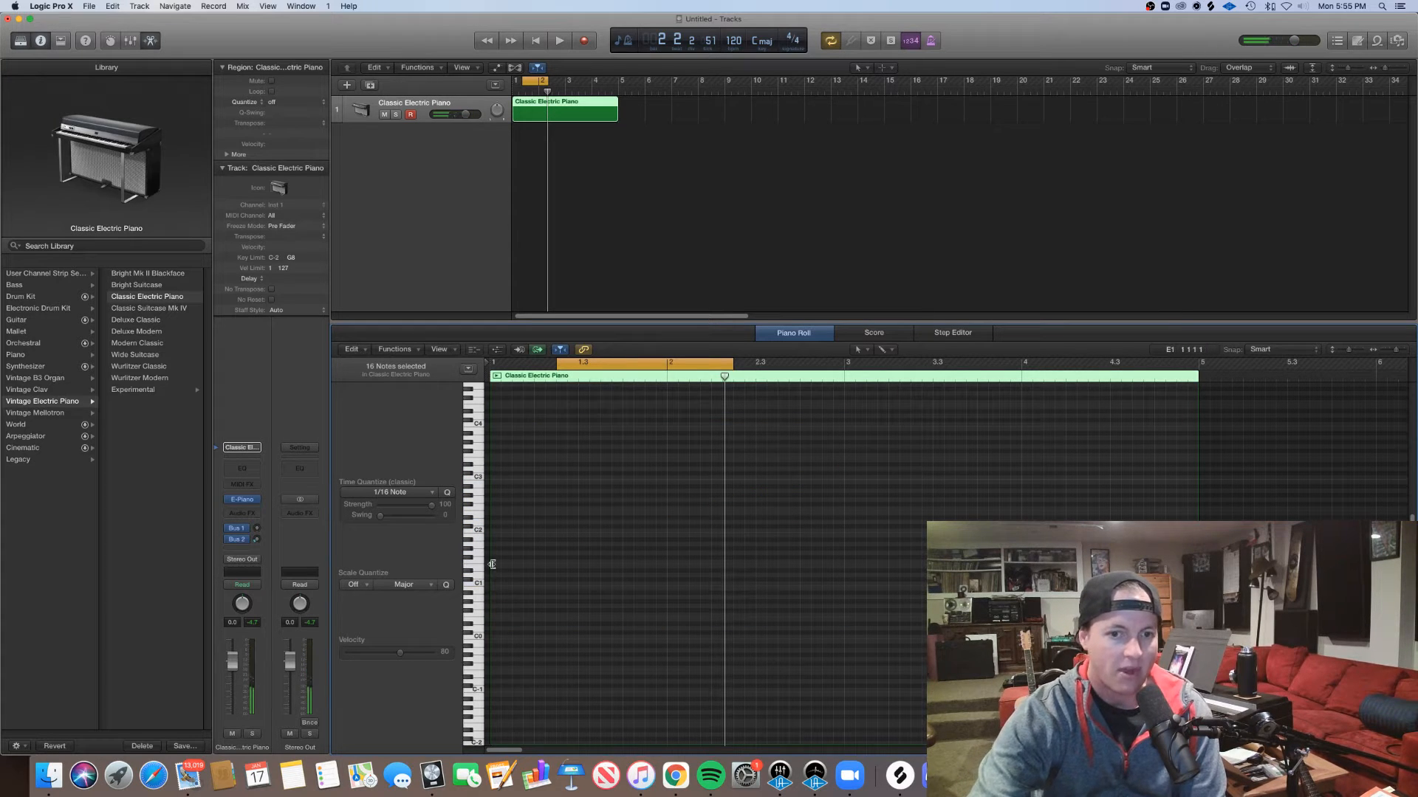
{"action": "left_click_drag", "start_coordinate": [494, 561], "coordinate": [581, 549]}
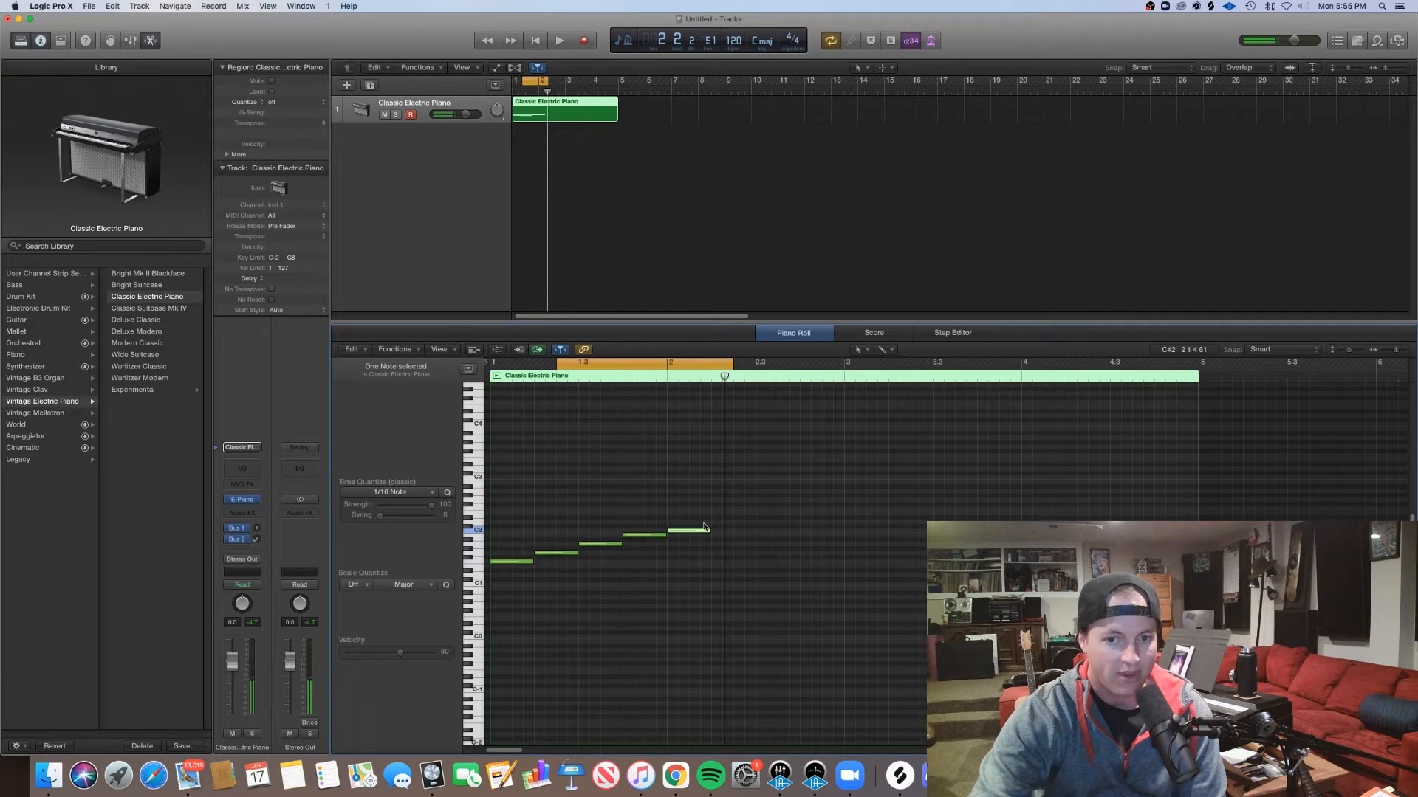
{"action": "left_click_drag", "start_coordinate": [713, 522], "coordinate": [759, 516]}
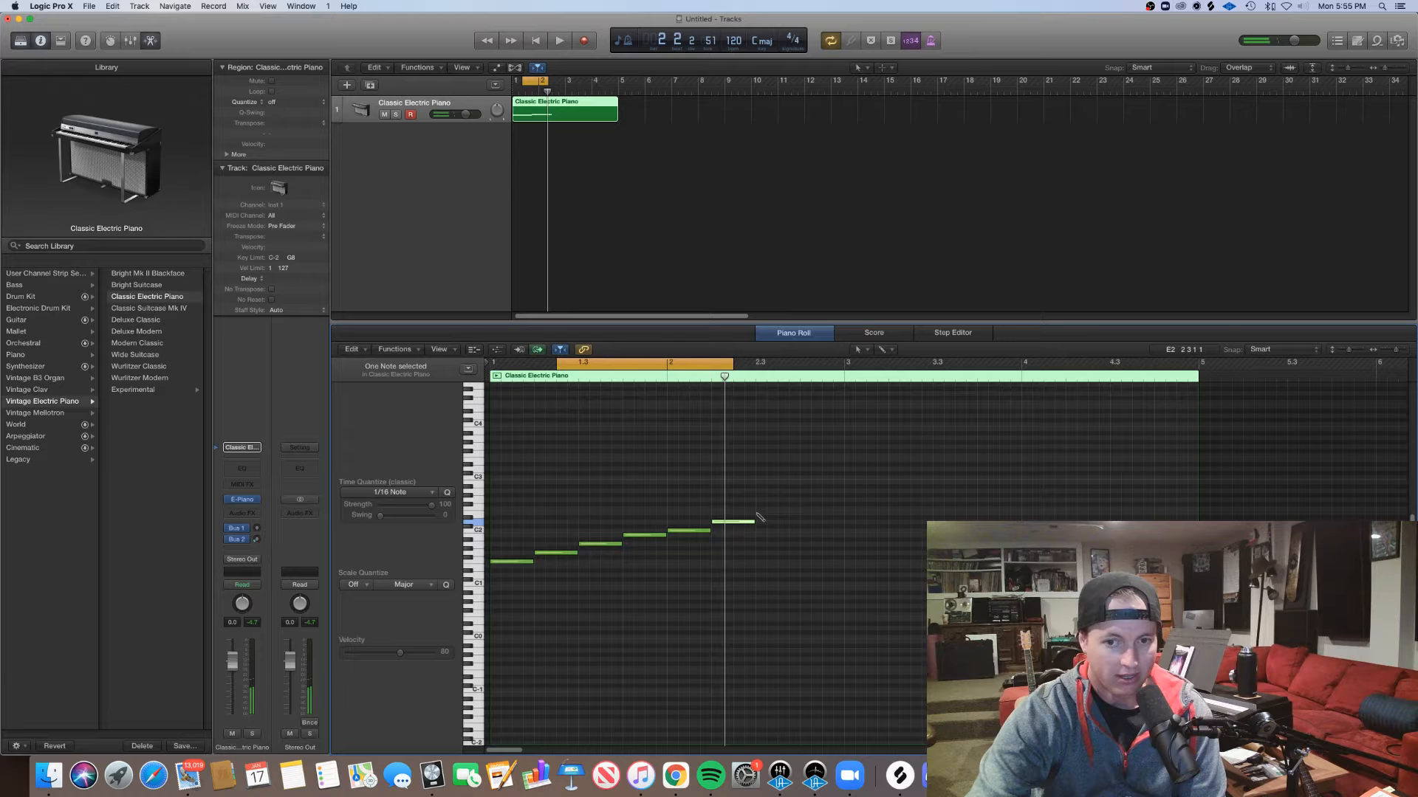
{"action": "left_click", "coordinate": [805, 508]}
{"action": "left_click", "coordinate": [650, 571]}
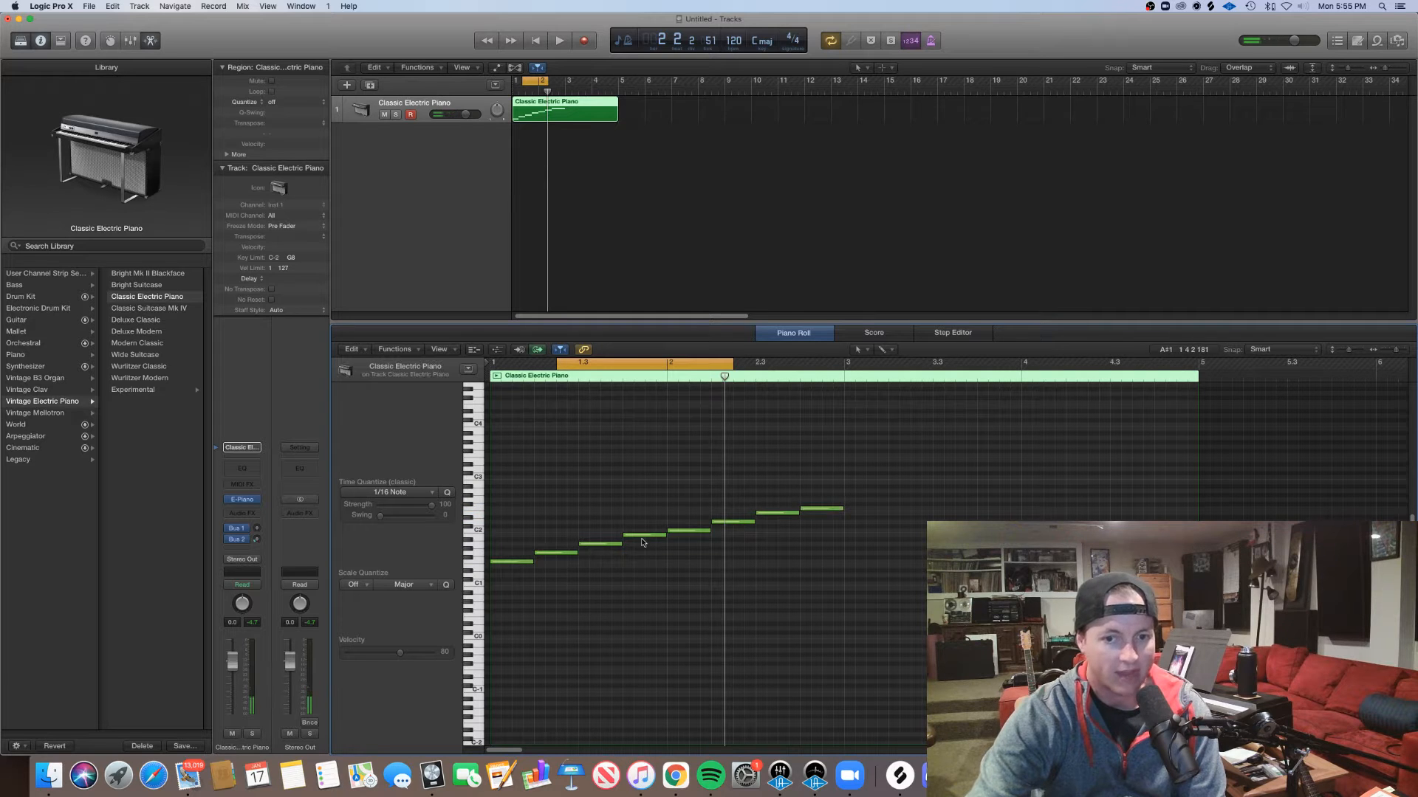
Try lowering the scale's fourth note to A#1, and move it back to B1
{"action": "left_click_drag", "start_coordinate": [643, 537], "coordinate": [643, 540]}
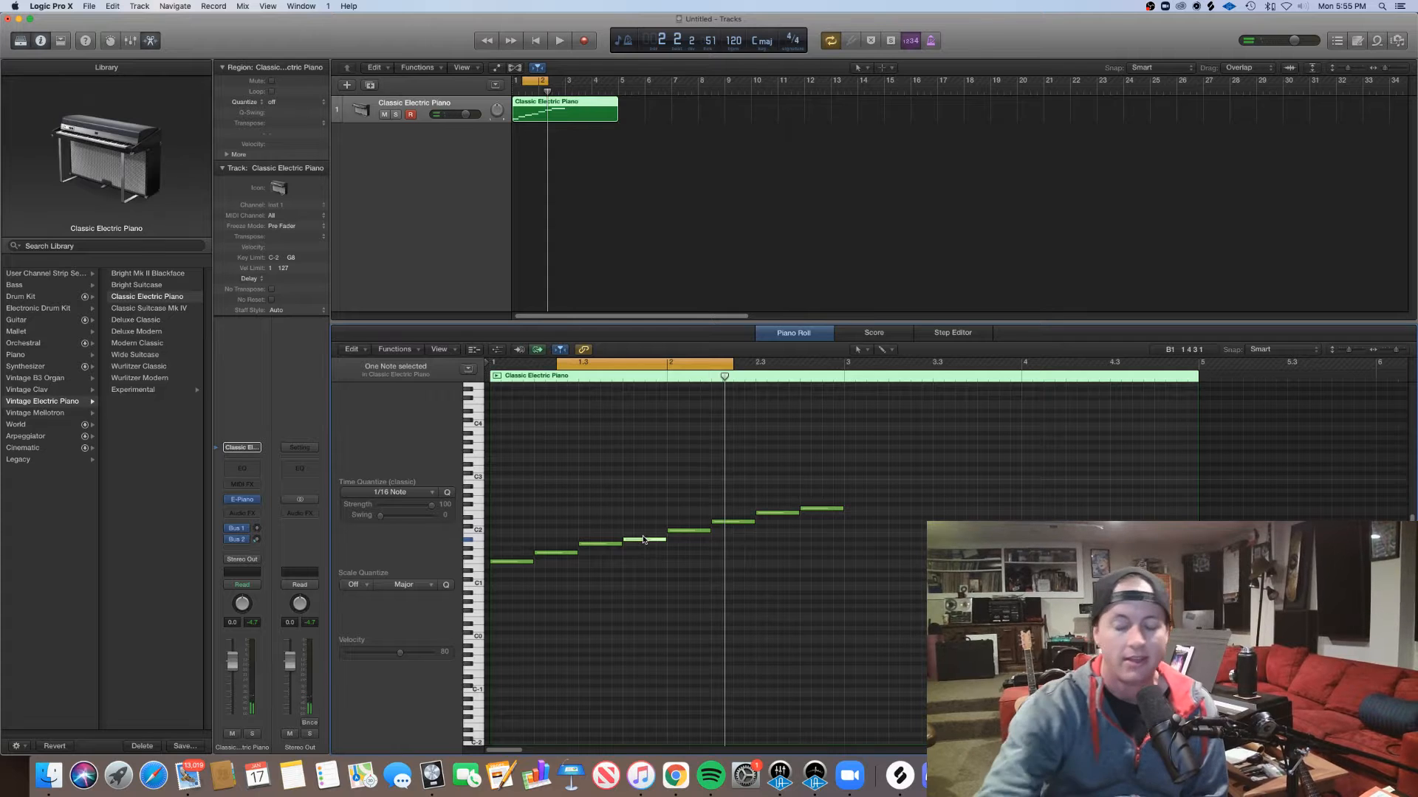
{"action": "left_click_drag", "start_coordinate": [641, 542], "coordinate": [641, 540]}
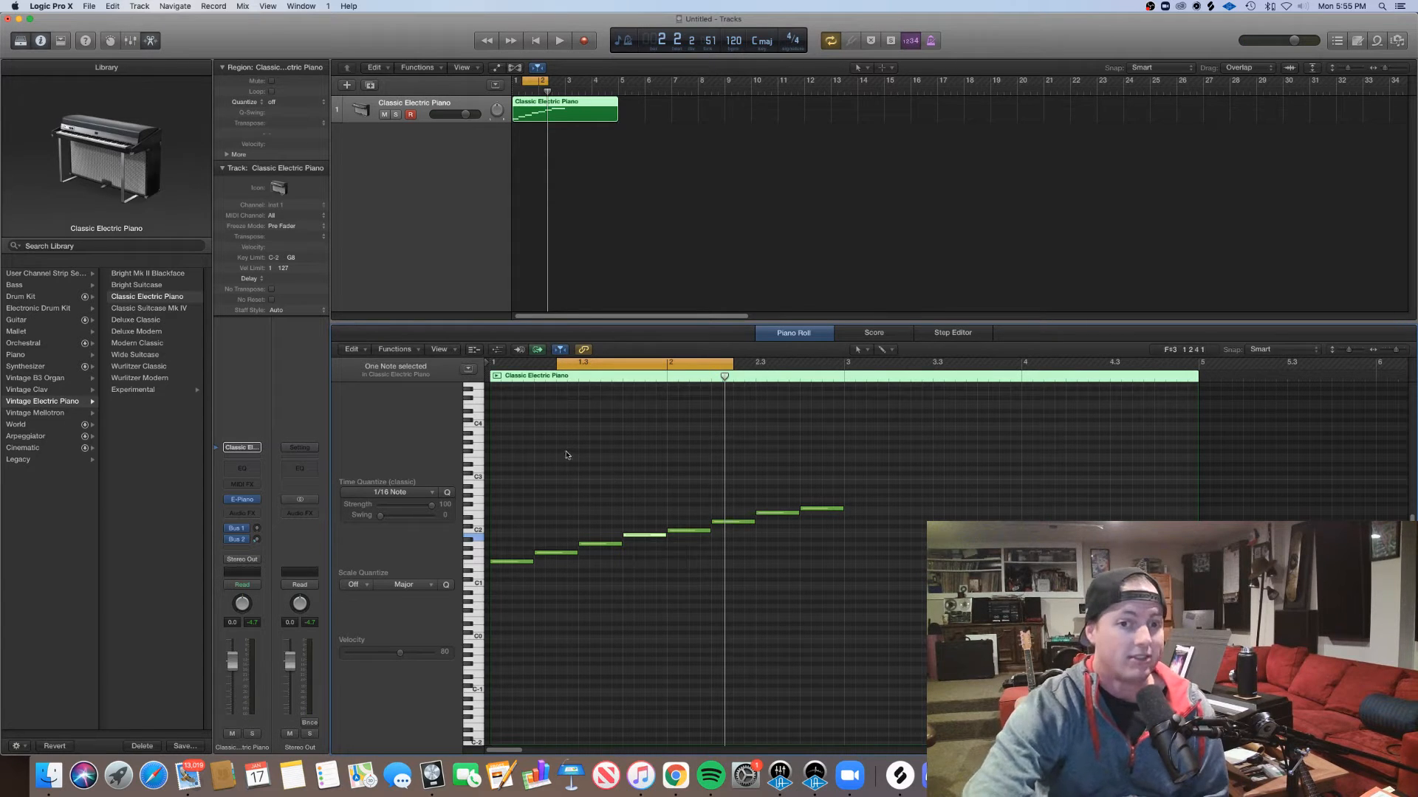
Set the cycle range to cover bars 1 and 2, and play back the scale from F1 to F2
{"action": "left_click_drag", "start_coordinate": [555, 362], "coordinate": [491, 361]}
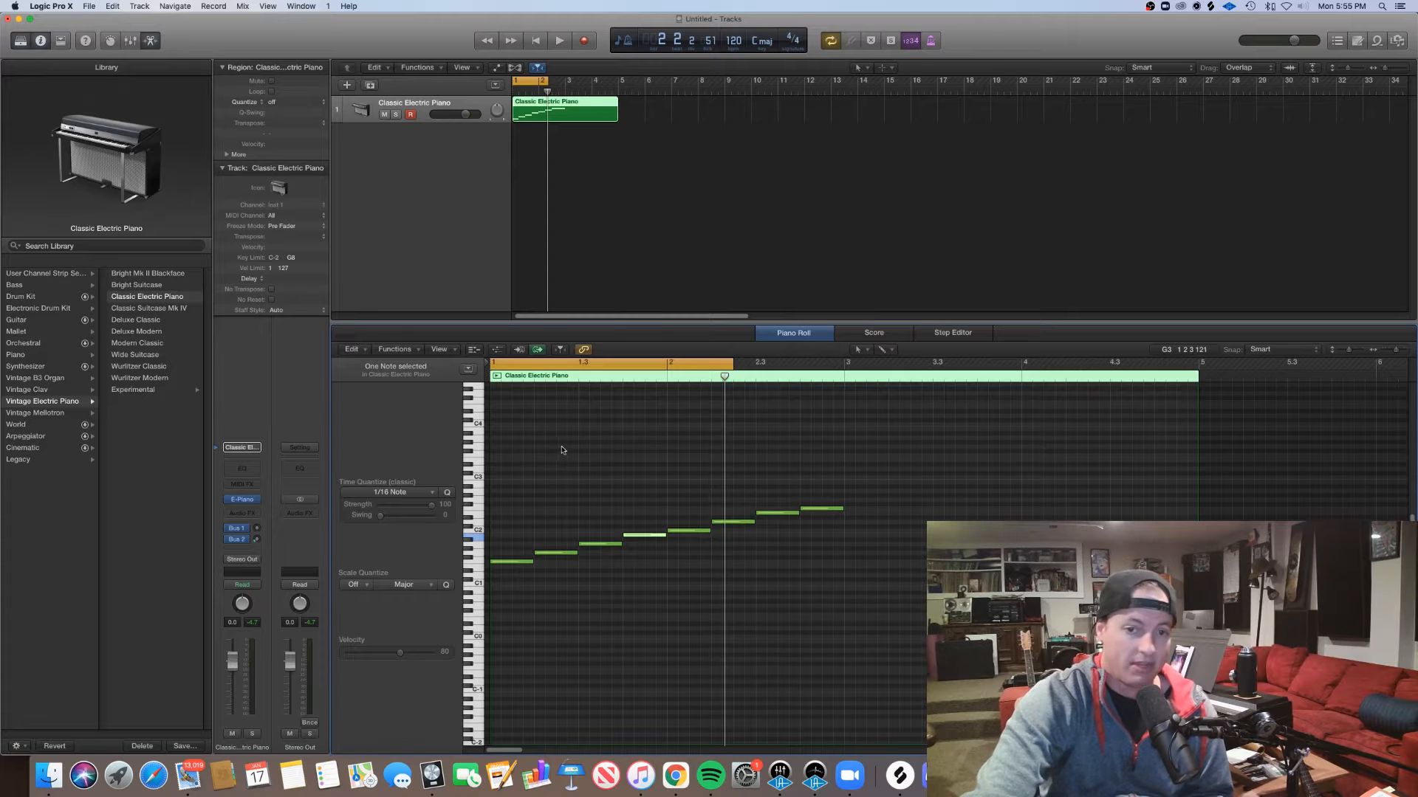
{"action": "left_click", "coordinate": [647, 566]}
{"action": "left_click_drag", "start_coordinate": [733, 363], "coordinate": [843, 376]}
{"action": "key", "text": "space"}
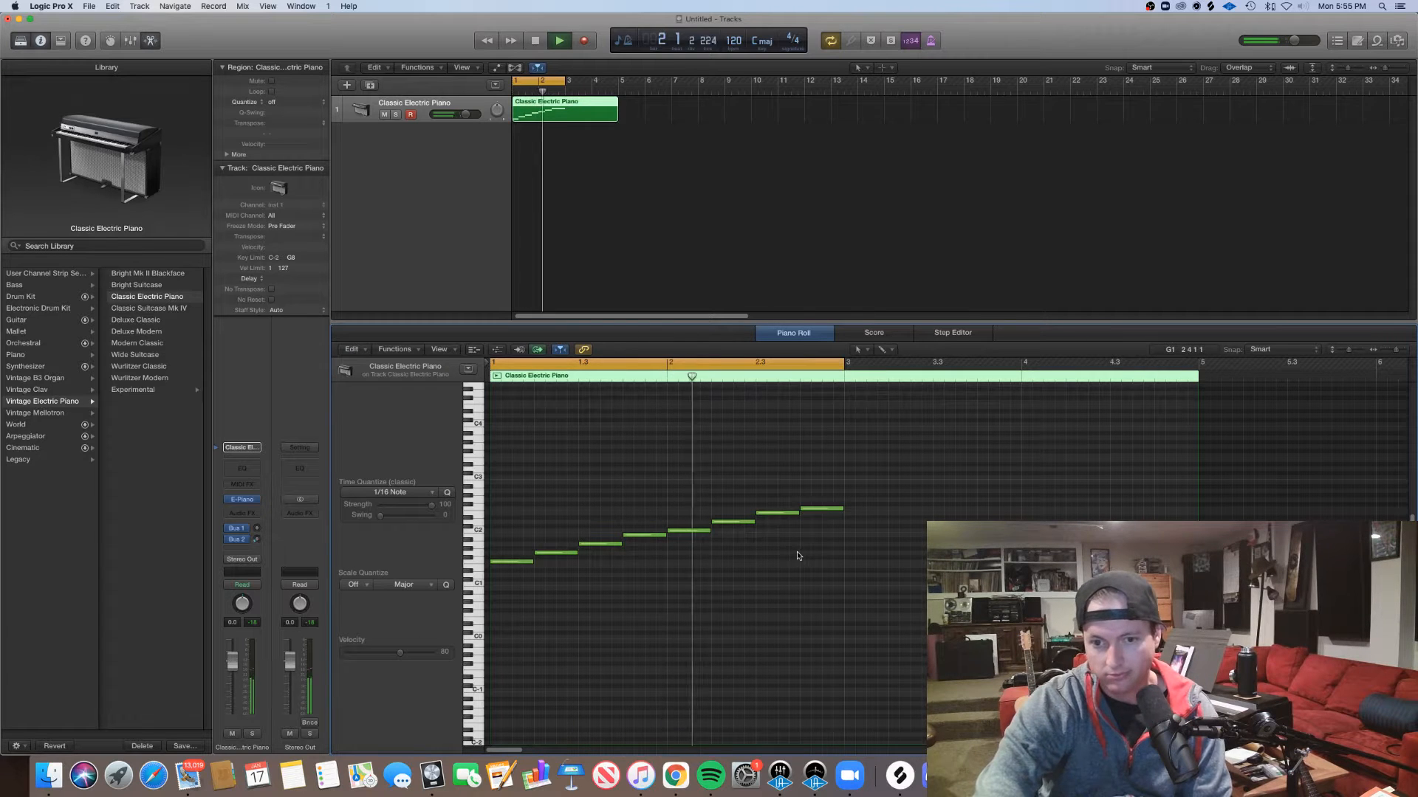
{"action": "key", "text": "space"}
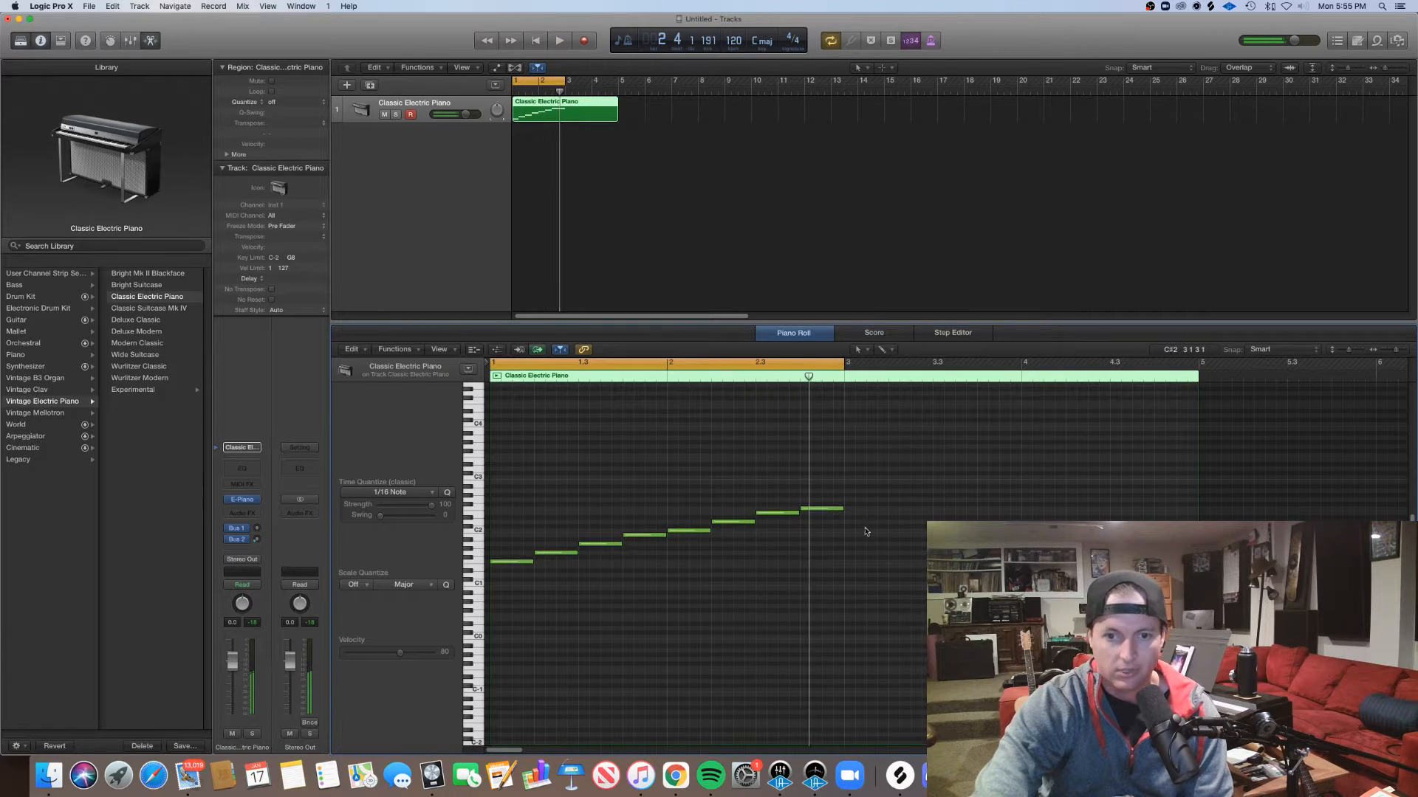
Delete every note except the first F1, and build it into a one-bar F major chord with A1 and C2
{"action": "left_click_drag", "start_coordinate": [923, 591], "coordinate": [560, 468]}
{"action": "key", "text": "Delete"}
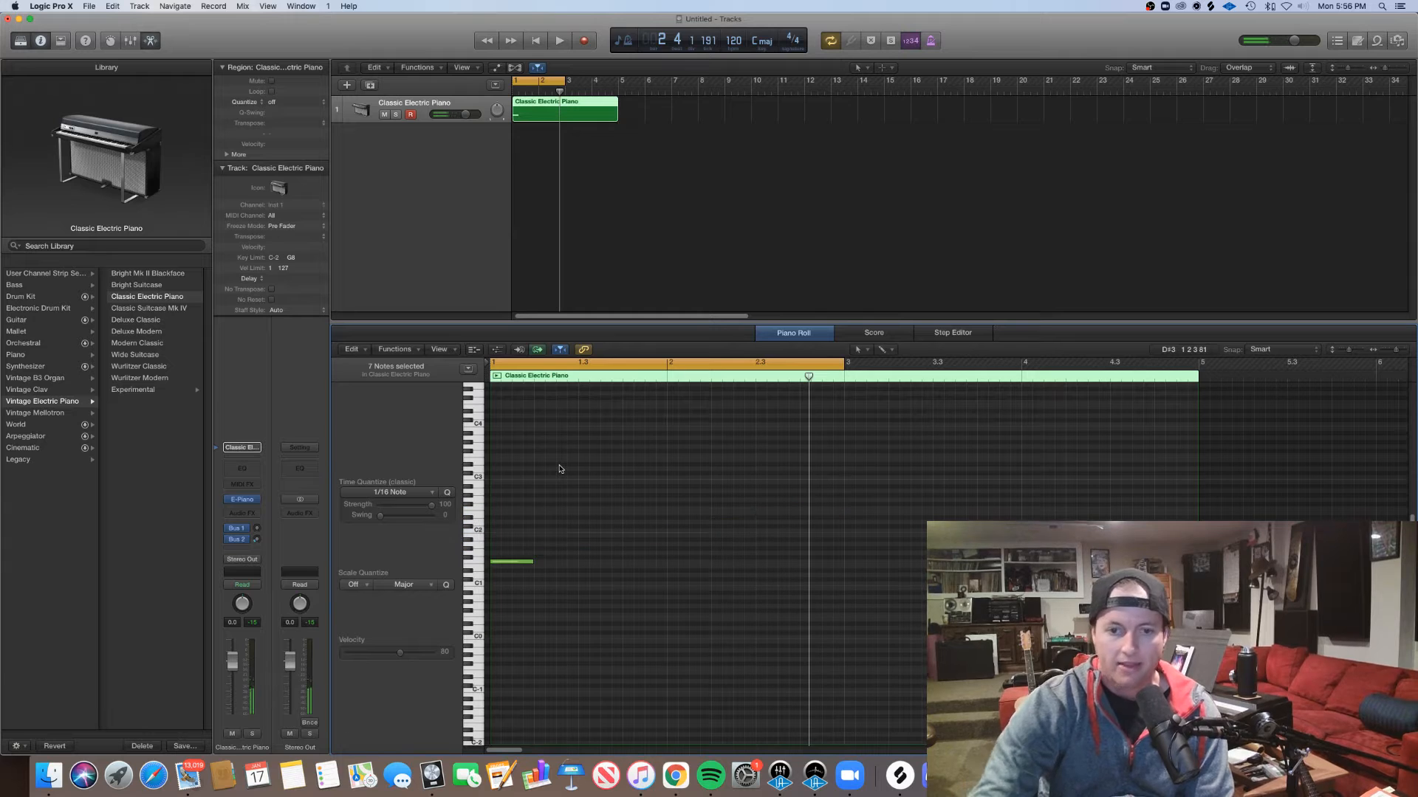
{"action": "left_click_drag", "start_coordinate": [529, 563], "coordinate": [666, 563]}
{"action": "left_click", "coordinate": [494, 545]}
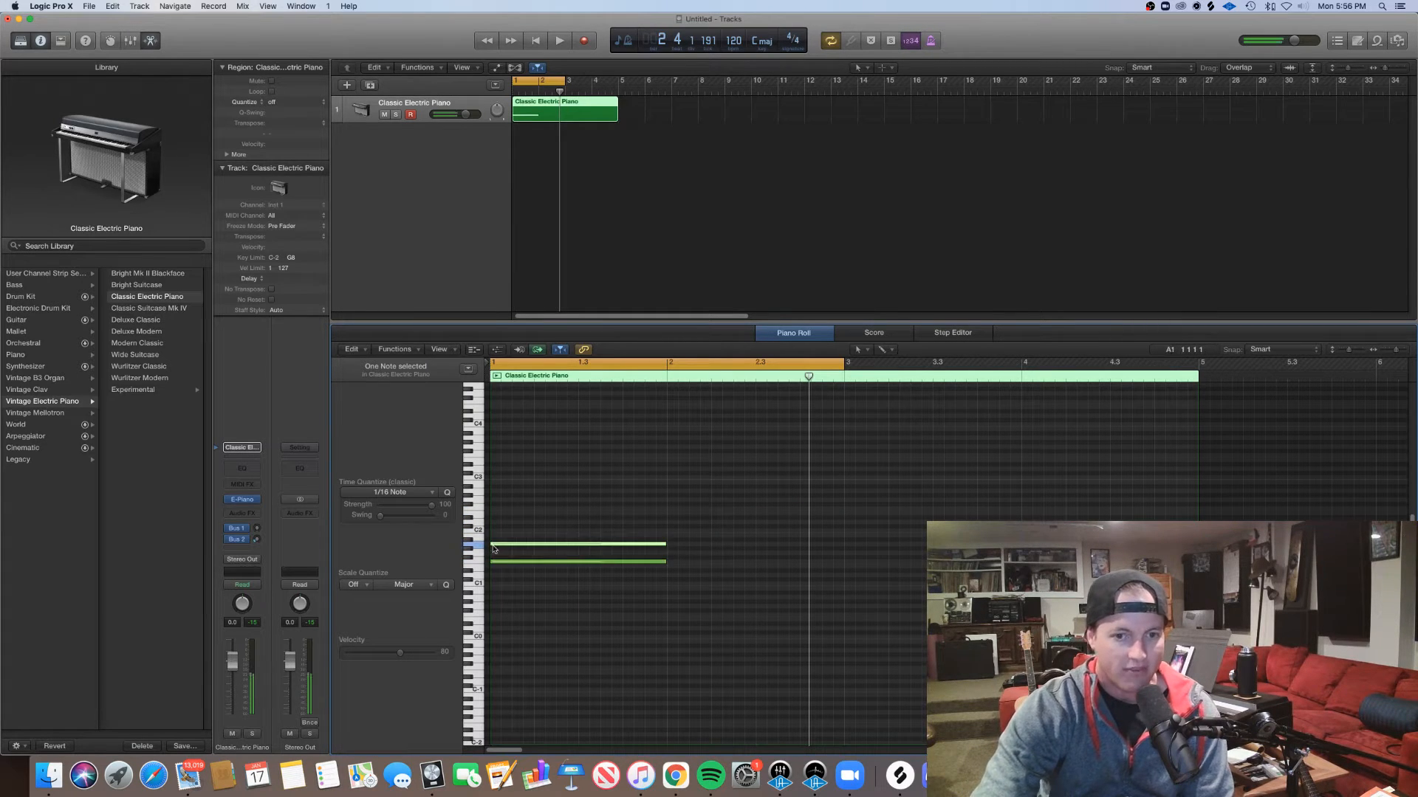
{"action": "left_click", "coordinate": [495, 530]}
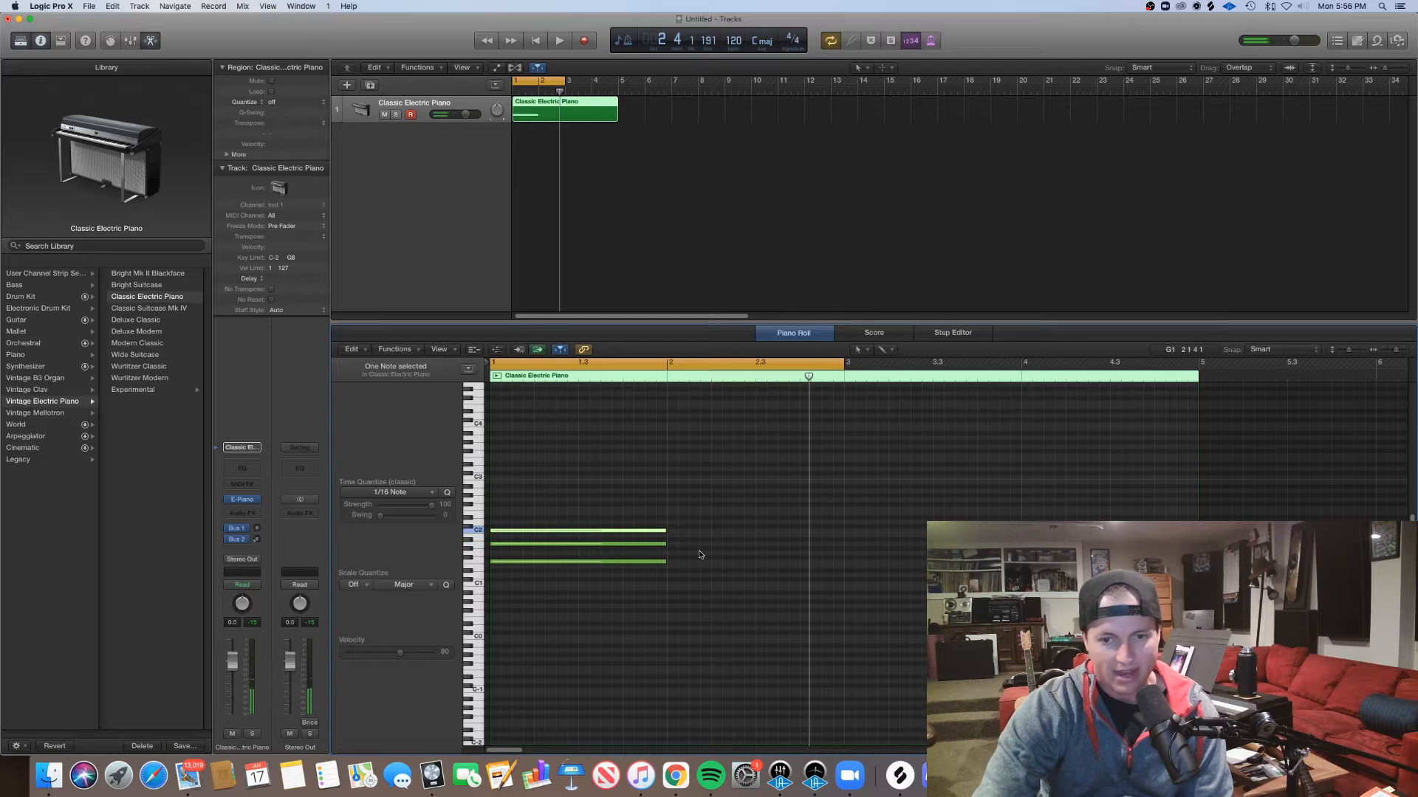
Play back the F major chord, raise its three notes one octave to F2, A2 and C3, and replay it
{"action": "scroll", "coordinate": [691, 542], "scroll_direction": "down", "scroll_amount": 2}
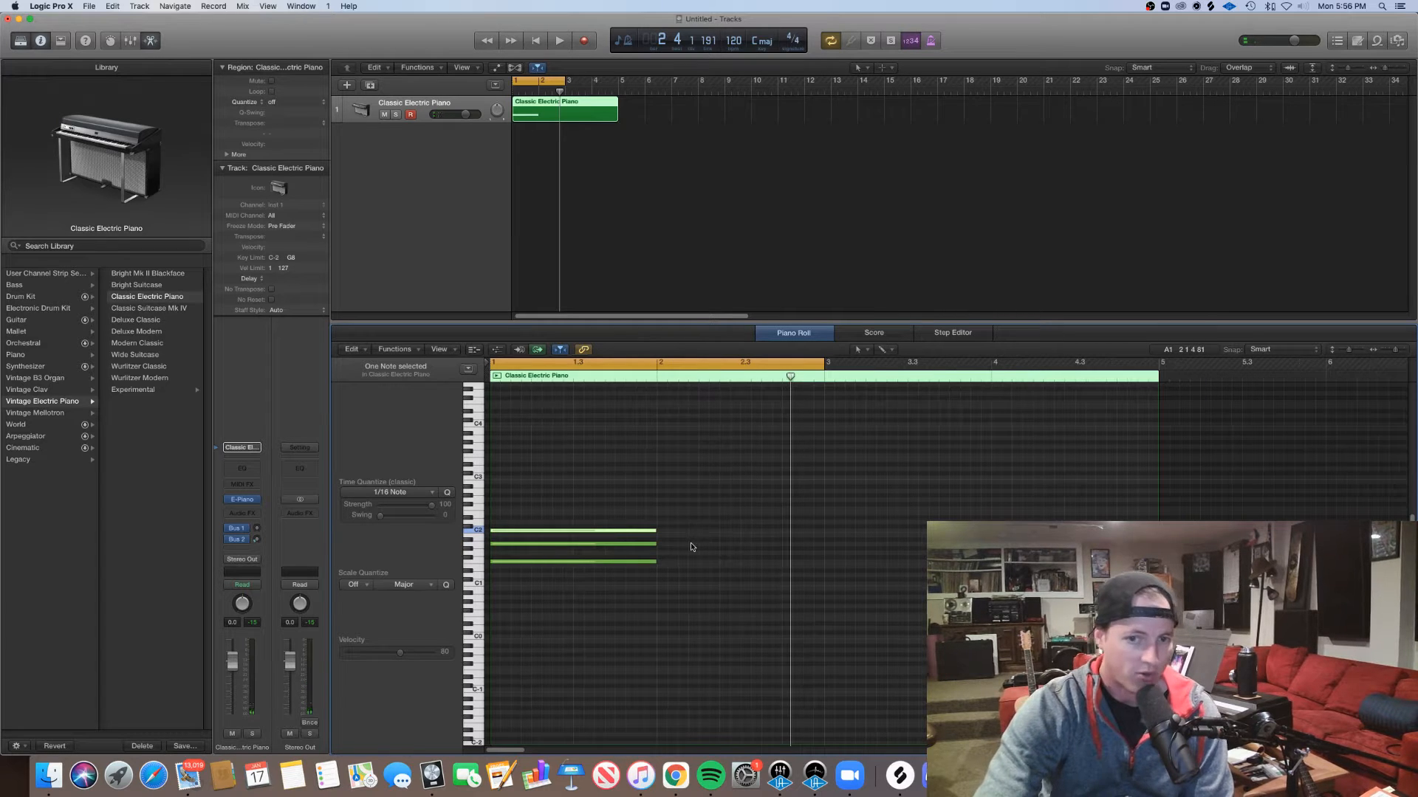
{"action": "key", "text": "space"}
{"action": "scroll", "coordinate": [691, 545], "scroll_direction": "down", "scroll_amount": 4}
{"action": "key", "text": "space"}
{"action": "left_click_drag", "start_coordinate": [613, 613], "coordinate": [575, 485]}
{"action": "key", "text": "space"}
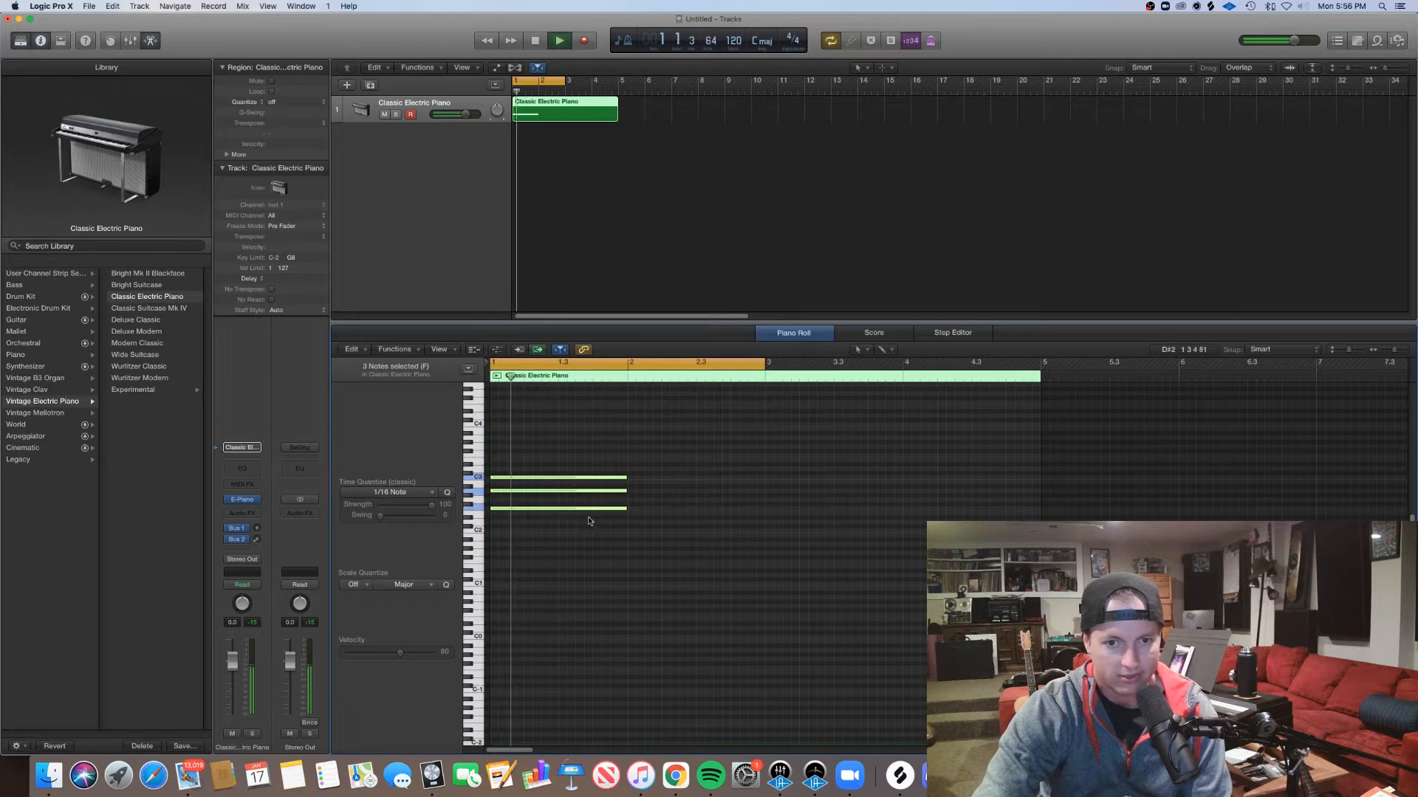
Add a one-bar chord of E2, A2 and C3 in bar 2, and play both chords back
{"action": "scroll", "coordinate": [594, 525], "scroll_direction": "down", "scroll_amount": 2}
{"action": "left_click", "coordinate": [595, 513]}
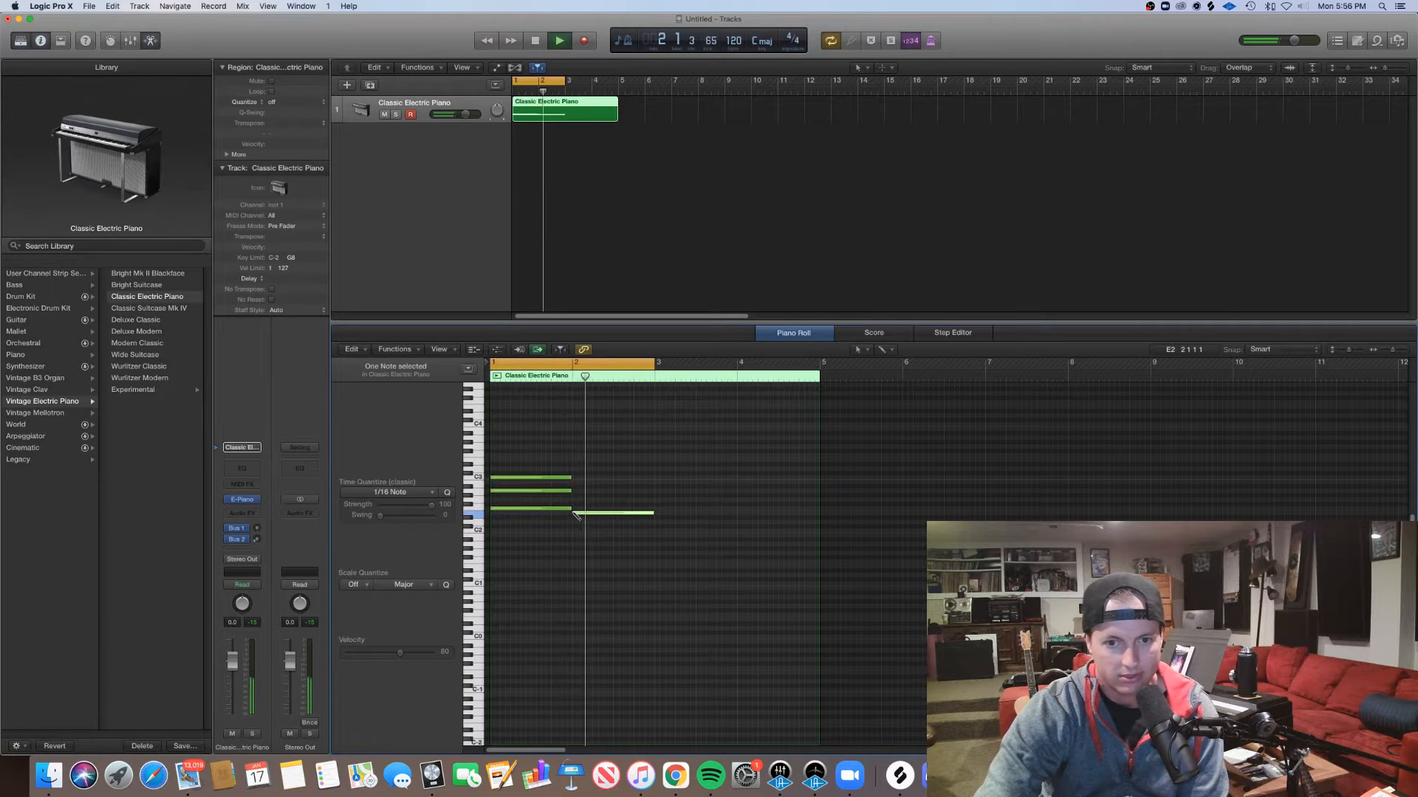
{"action": "key", "text": "space"}
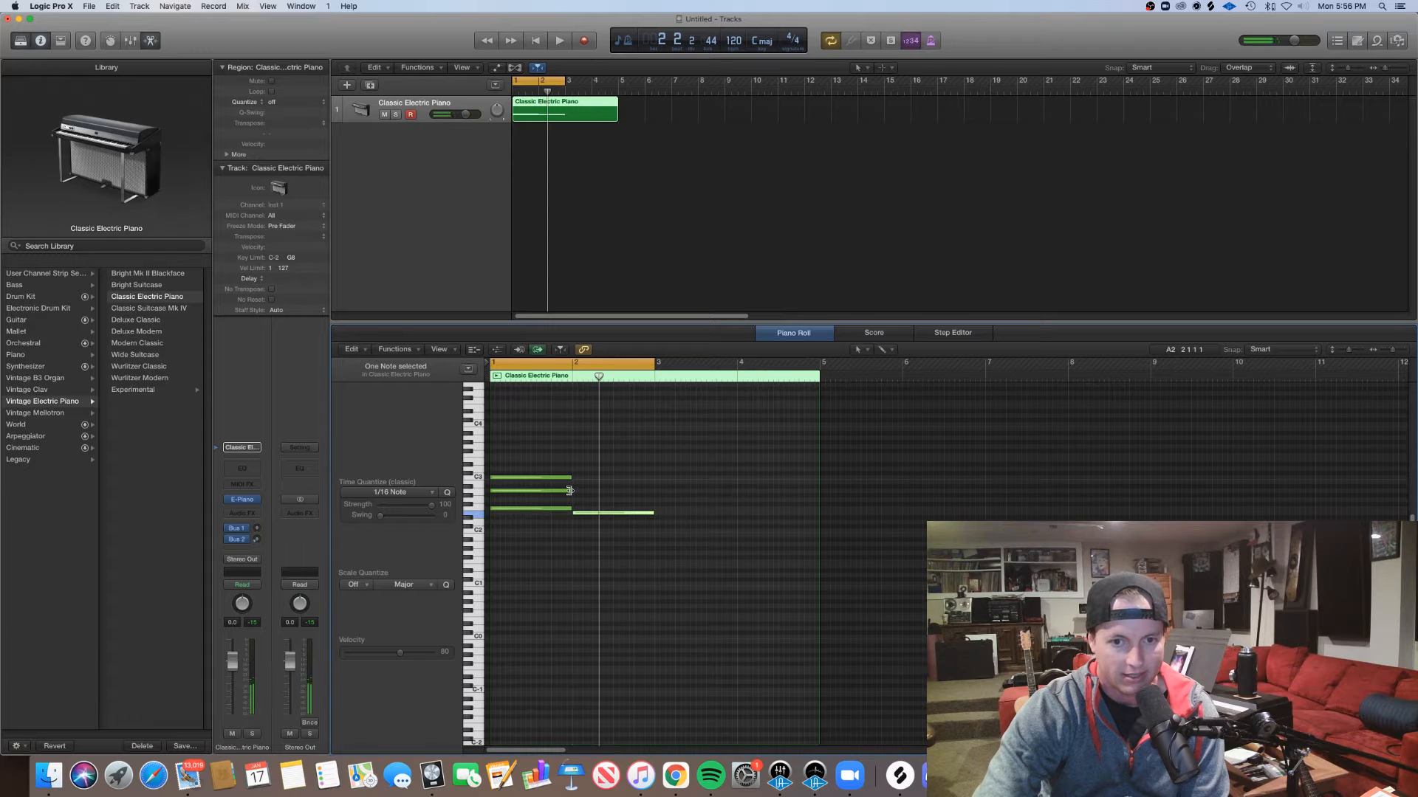
{"action": "left_click", "coordinate": [576, 491]}
{"action": "left_click", "coordinate": [579, 478]}
{"action": "key", "text": "space"}
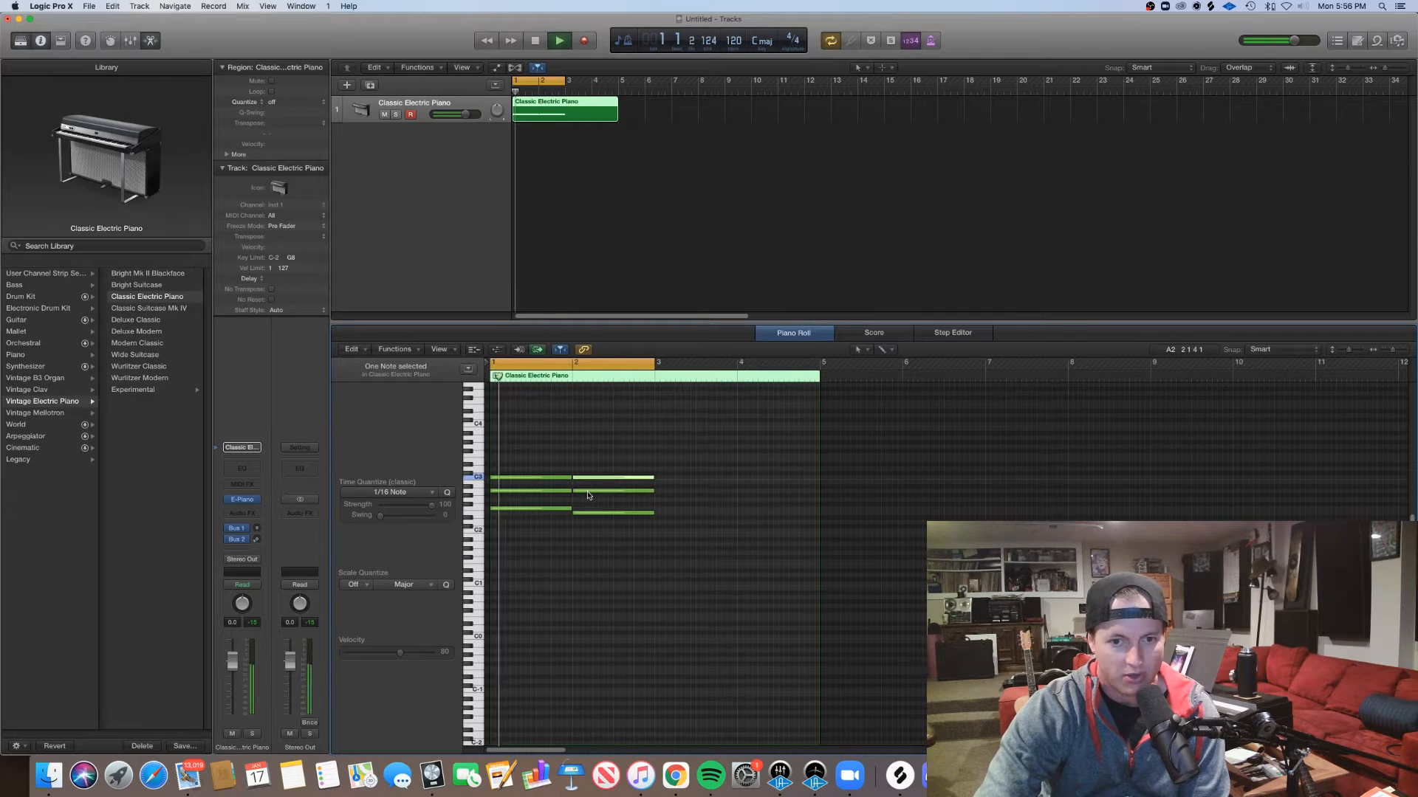
{"action": "scroll", "coordinate": [609, 509], "scroll_direction": "down", "scroll_amount": 1}
{"action": "scroll", "coordinate": [609, 510], "scroll_direction": "up", "scroll_amount": 1}
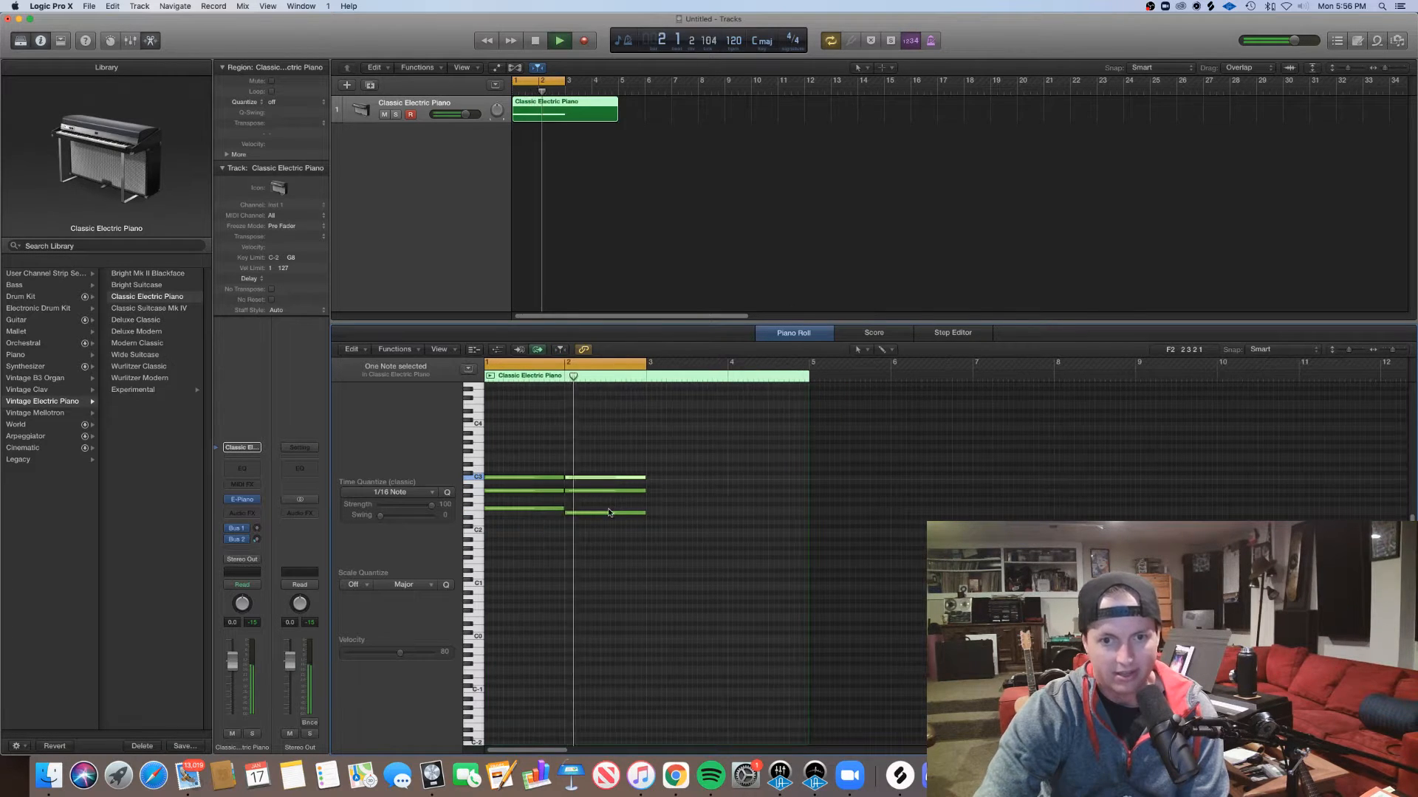
{"action": "key", "text": "space"}
Extend the cycle range over bars 1 to 4, and add a one-bar chord of D2, F2 and A2 in bar 3
{"action": "left_click_drag", "start_coordinate": [626, 362], "coordinate": [491, 363]}
{"action": "key", "text": "space"}
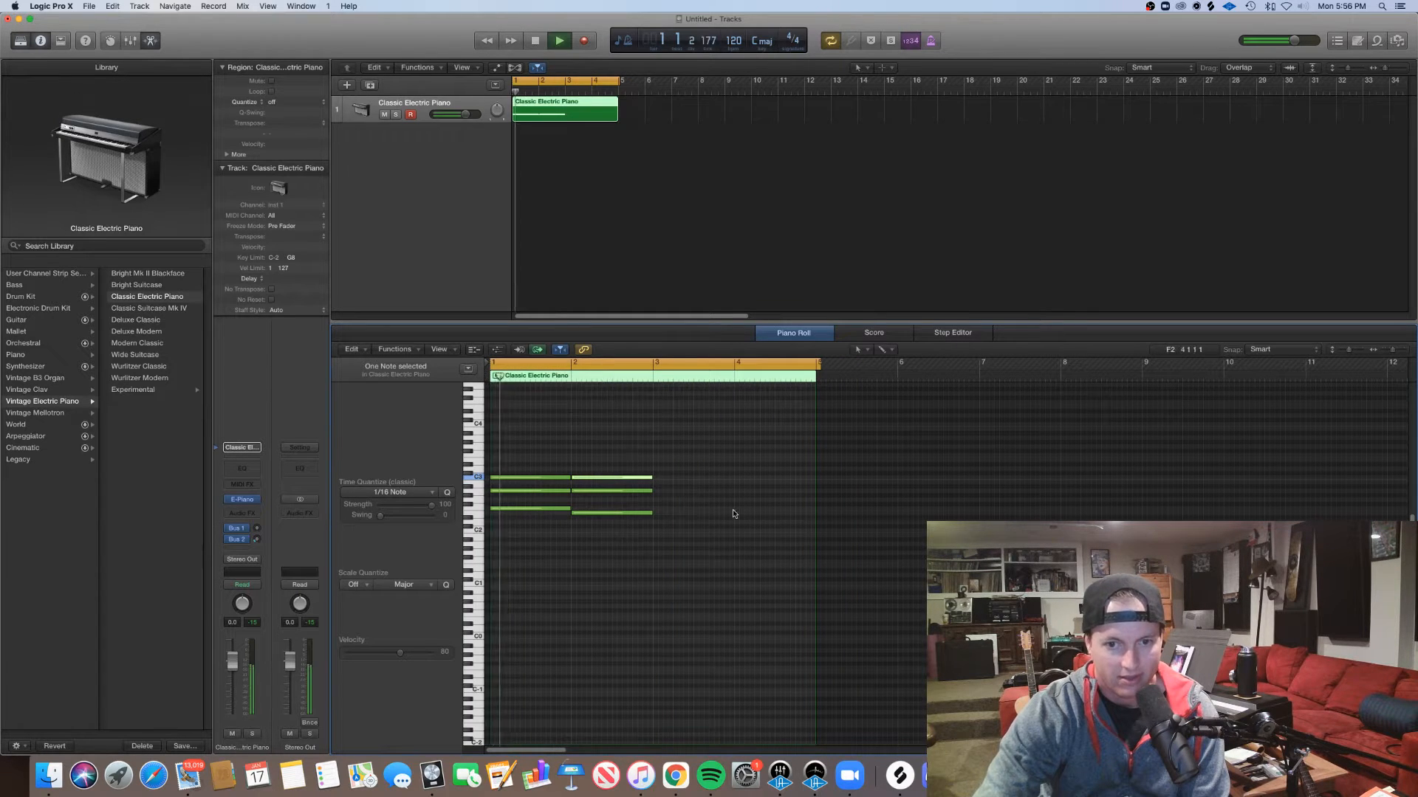
{"action": "left_click", "coordinate": [655, 522]}
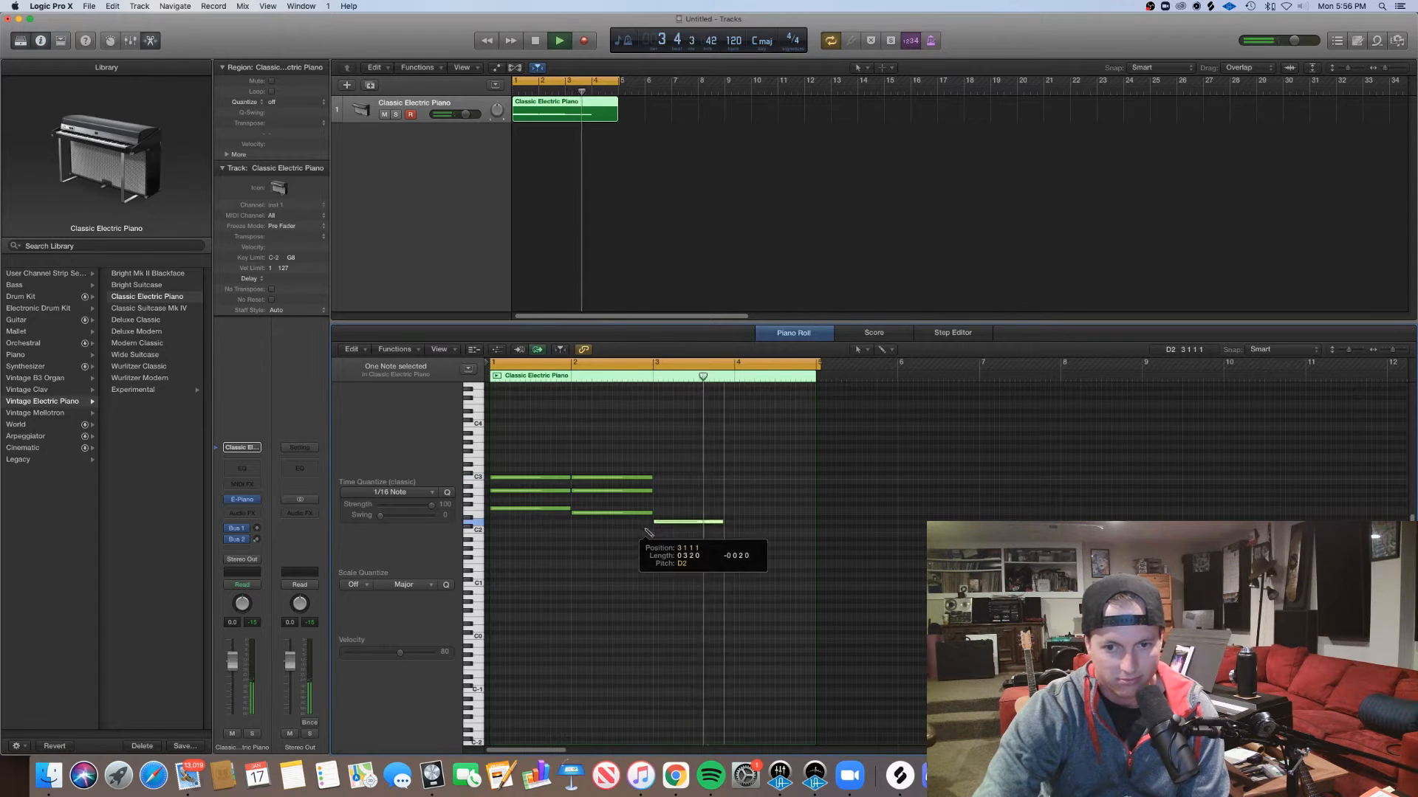
{"action": "key", "text": "space"}
{"action": "left_click", "coordinate": [655, 509]}
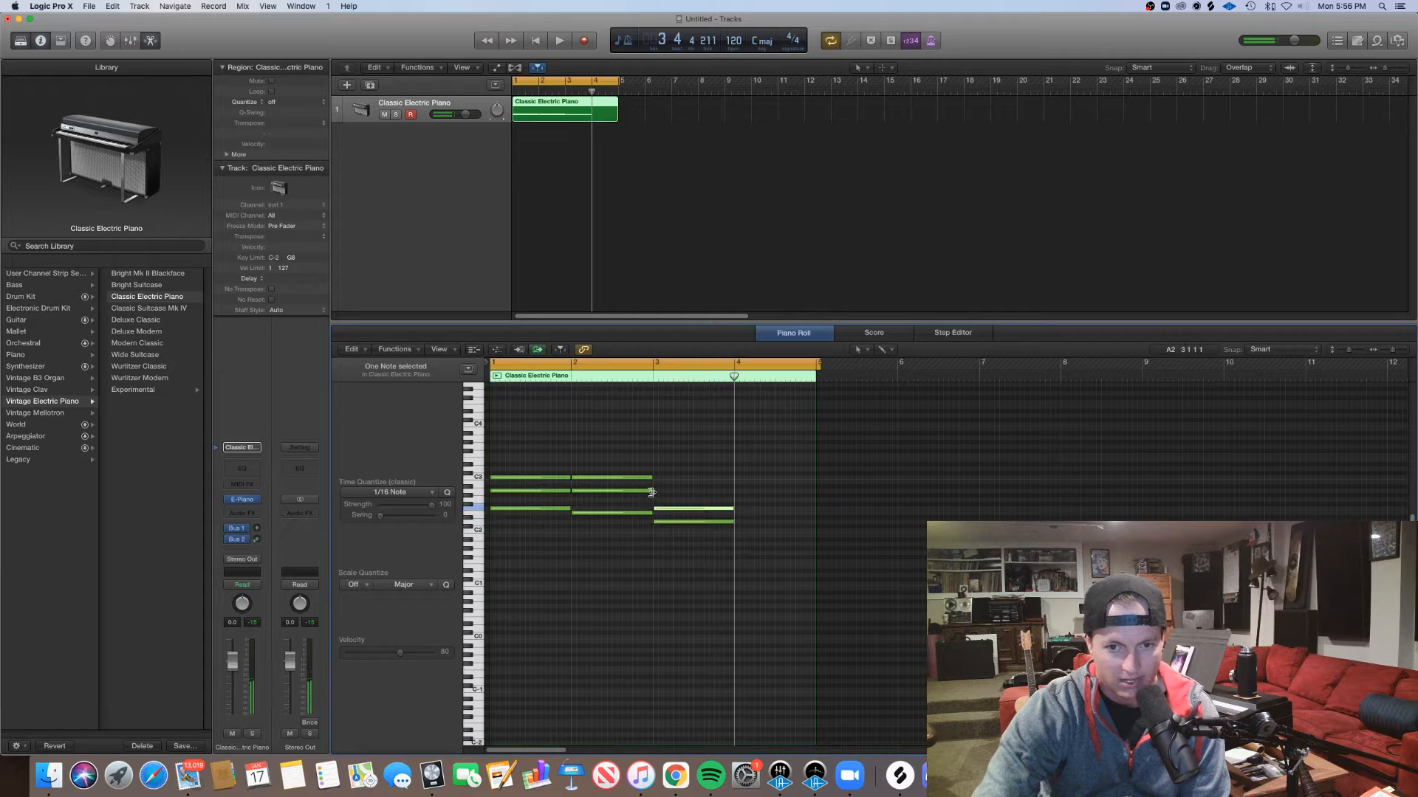
{"action": "left_click", "coordinate": [656, 490]}
{"action": "key", "text": "space"}
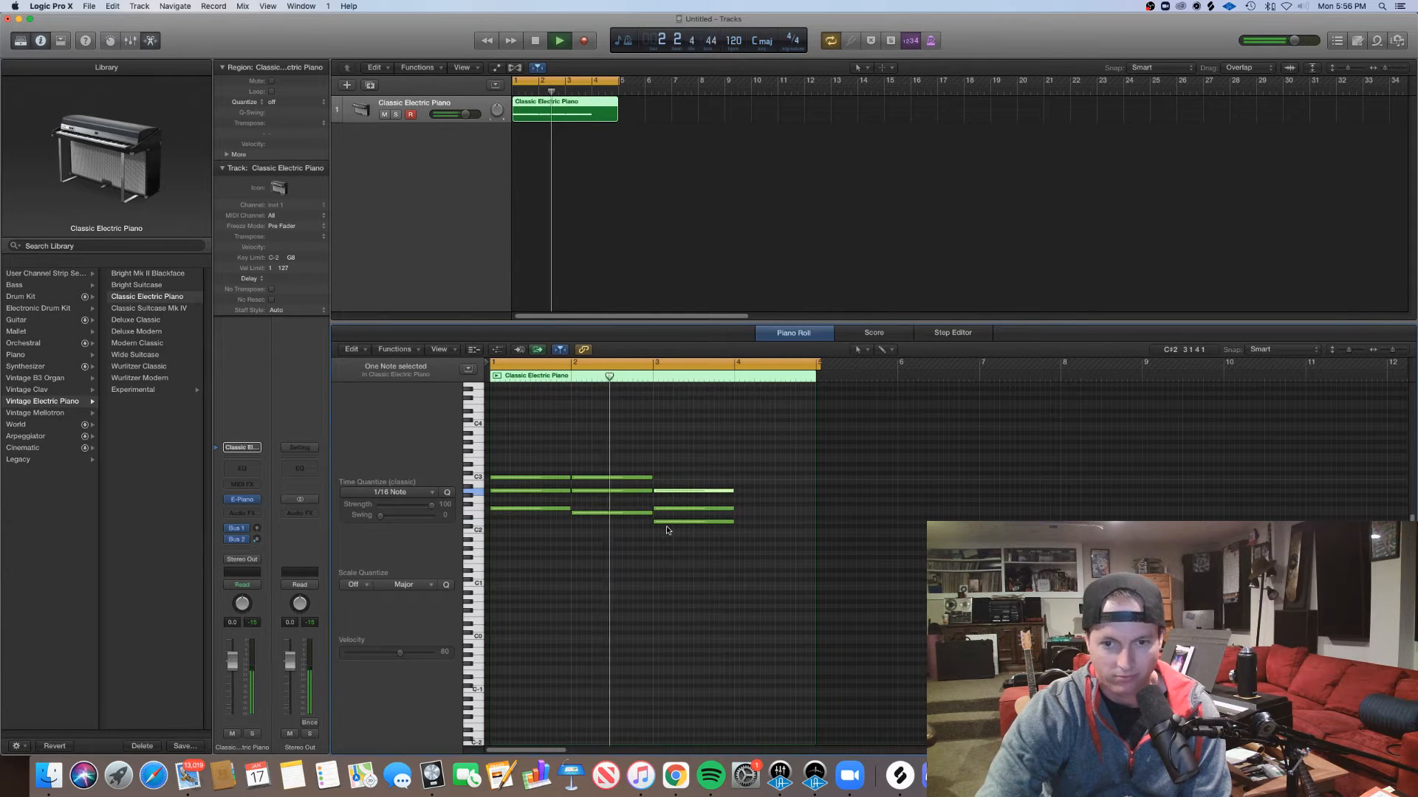
Add a one-bar chord of D2, F2 and B2 in bar 4, and play the progression back
{"action": "left_click", "coordinate": [736, 509]}
{"action": "left_click", "coordinate": [735, 482]}
{"action": "key", "text": "space"}
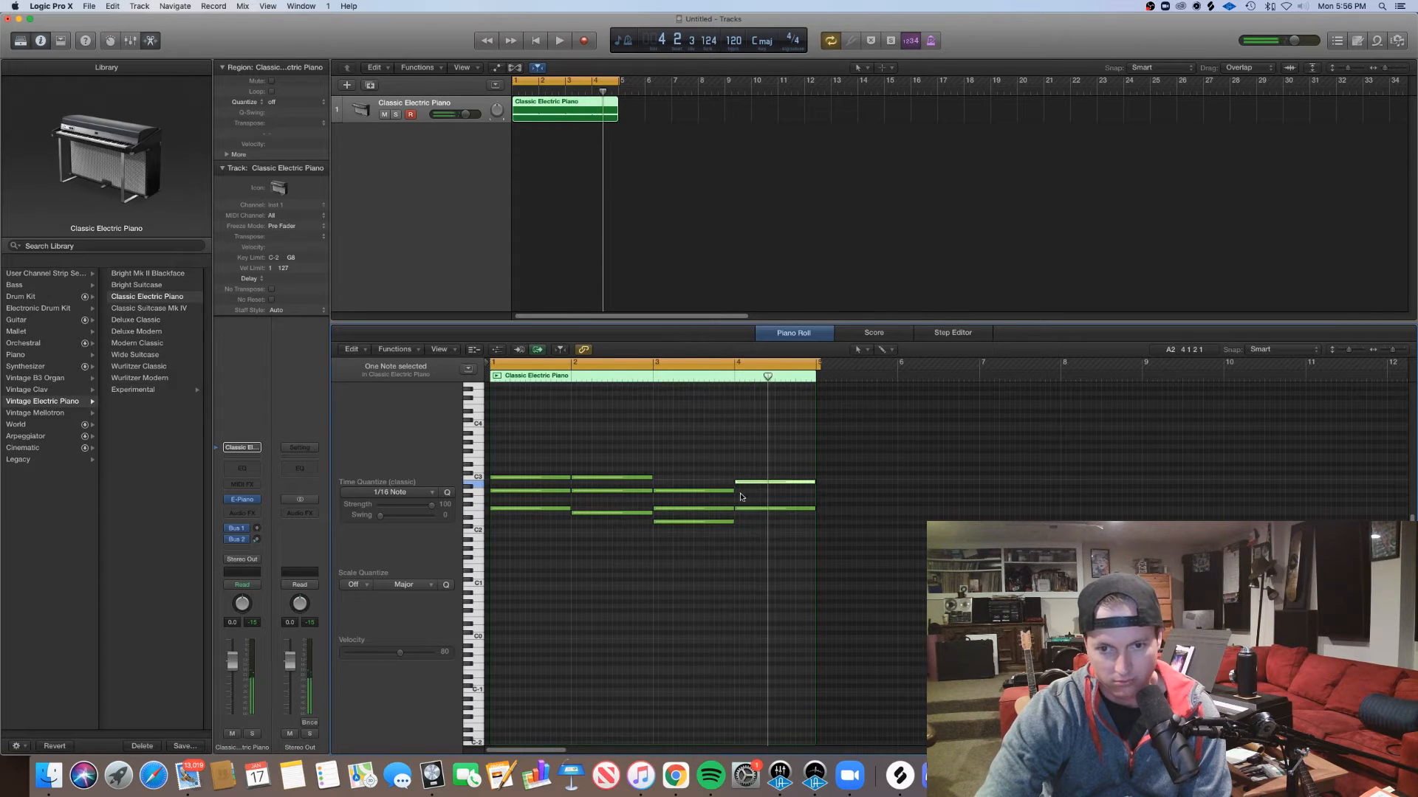
{"action": "left_click", "coordinate": [736, 522]}
{"action": "key", "text": "space"}
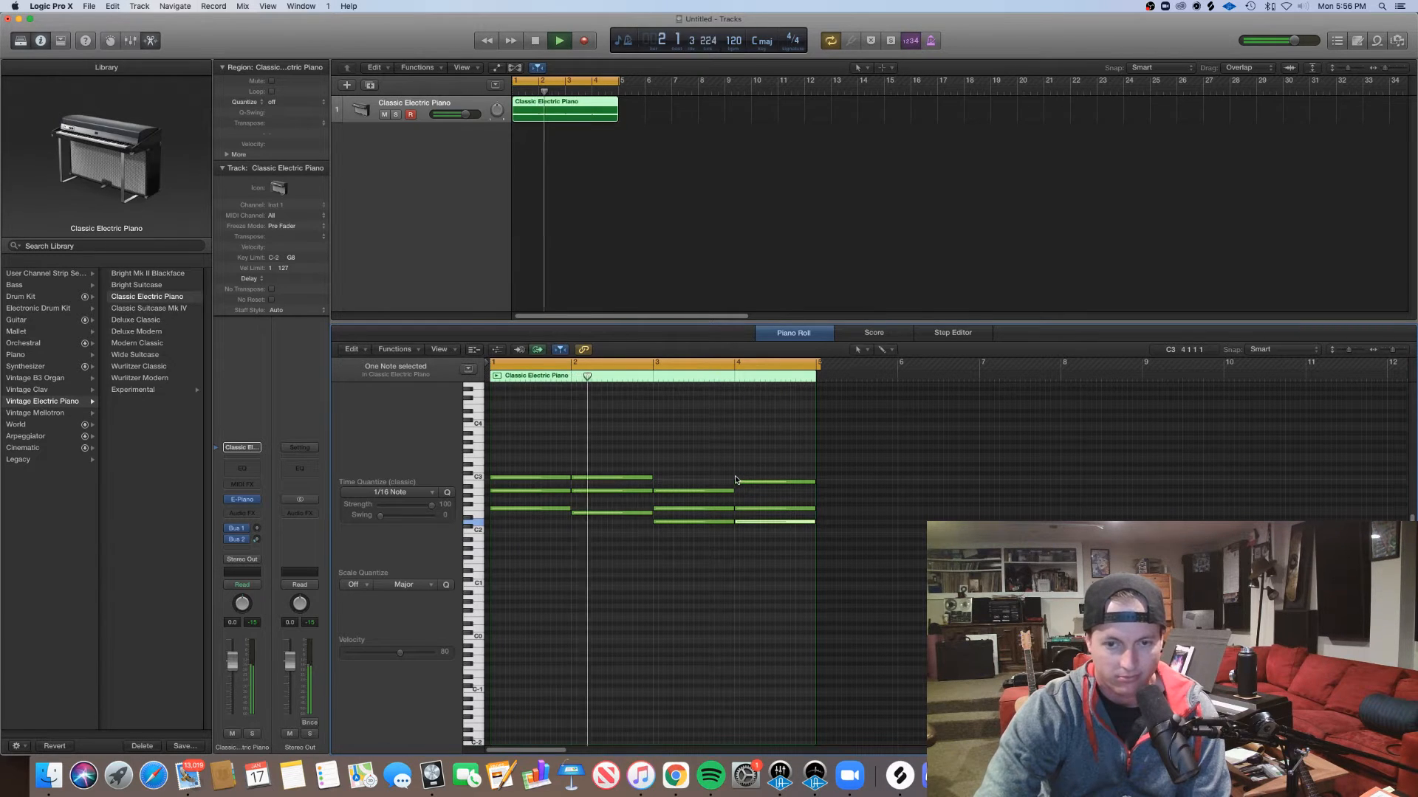
{"action": "key", "text": "space"}
Turn off cycle mode and copy the four-bar chord region three times to fill bars 1 to 16
{"action": "key", "text": "c"}
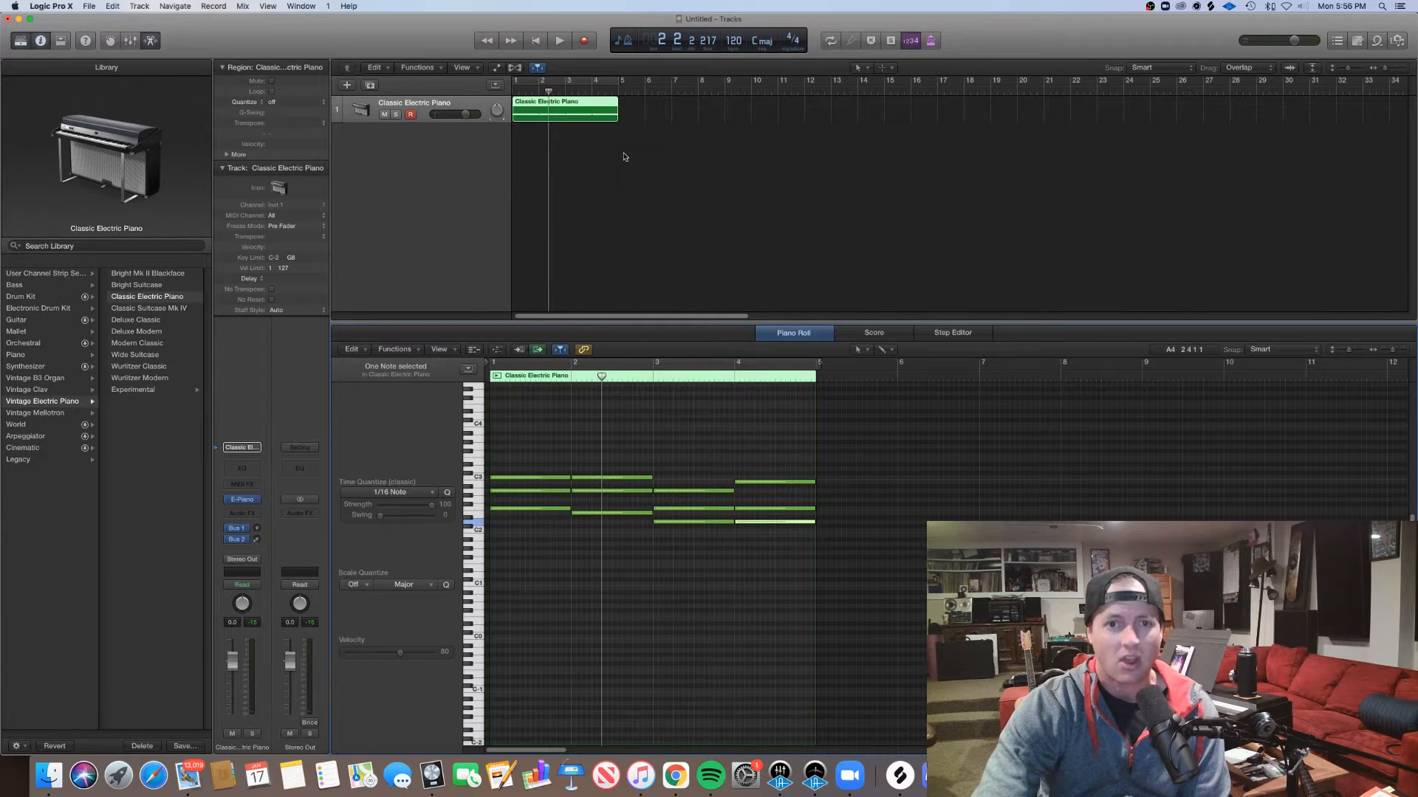
{"action": "left_click_drag", "start_coordinate": [573, 112], "coordinate": [674, 122]}
{"action": "left_click_drag", "start_coordinate": [677, 177], "coordinate": [549, 113]}
{"action": "left_click_drag", "start_coordinate": [549, 112], "coordinate": [758, 112]}
{"action": "left_click", "coordinate": [674, 174]}
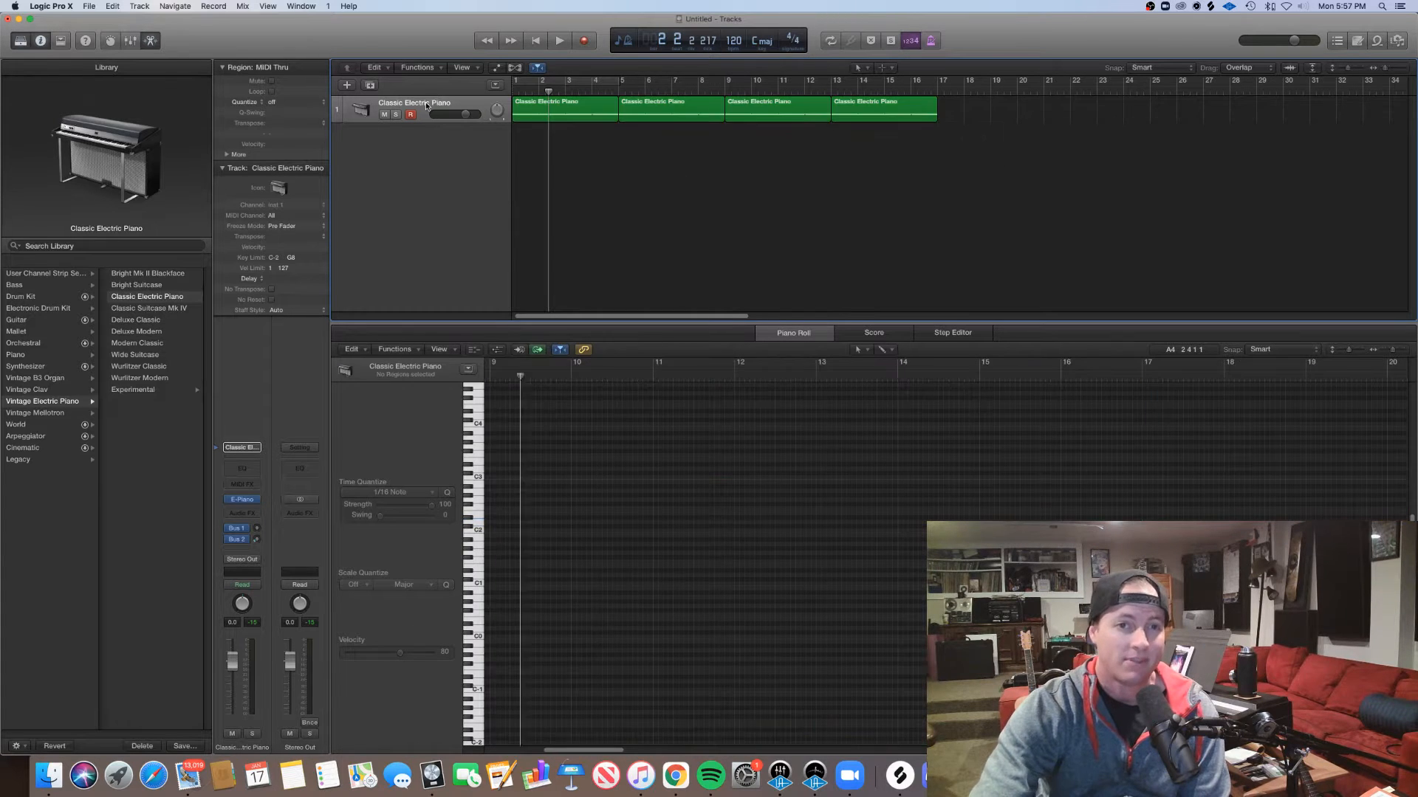
Duplicate the electric piano track and create an empty MIDI region over bars 1 to 4 on the new track
{"action": "left_click", "coordinate": [427, 107]}
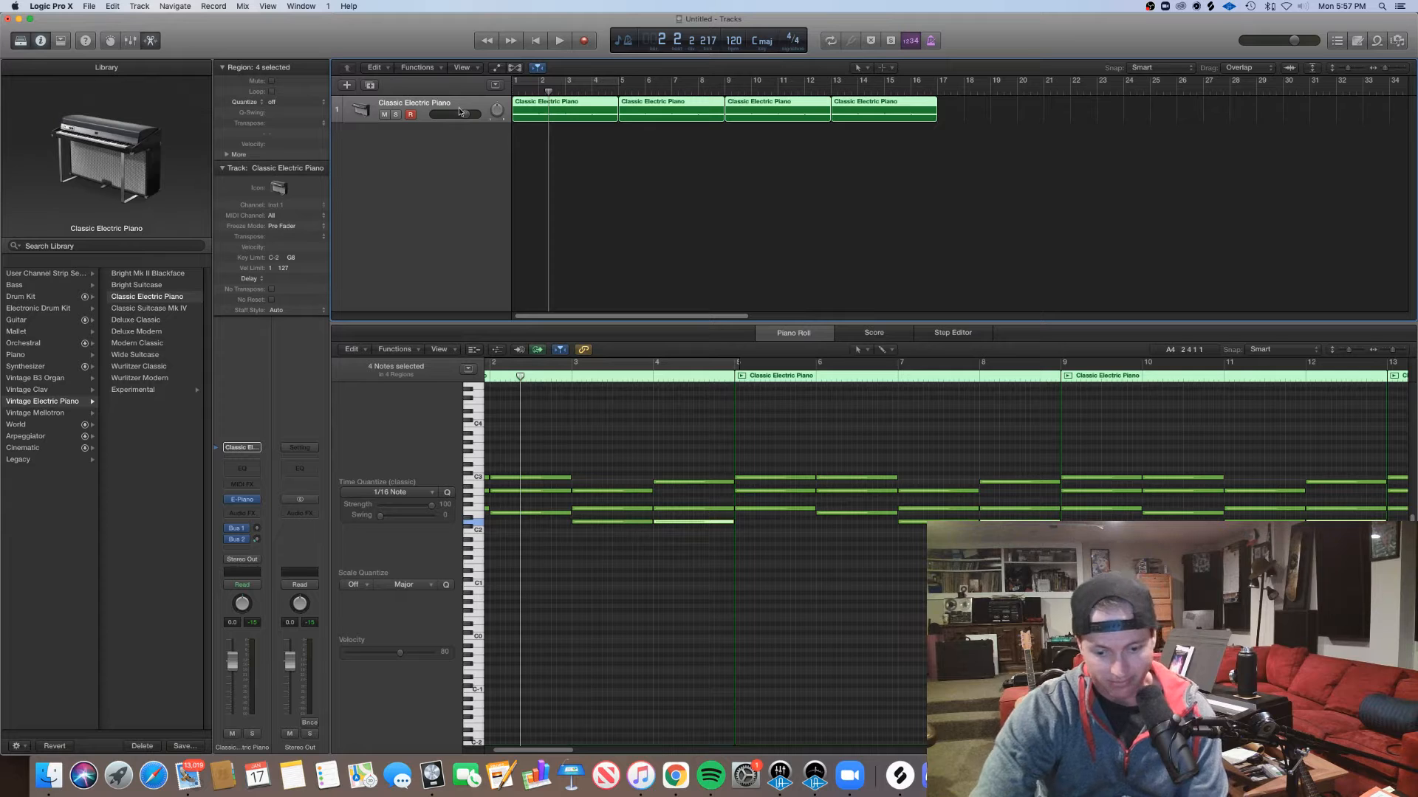
{"action": "key", "text": "super+d"}
{"action": "right_click", "coordinate": [531, 141]}
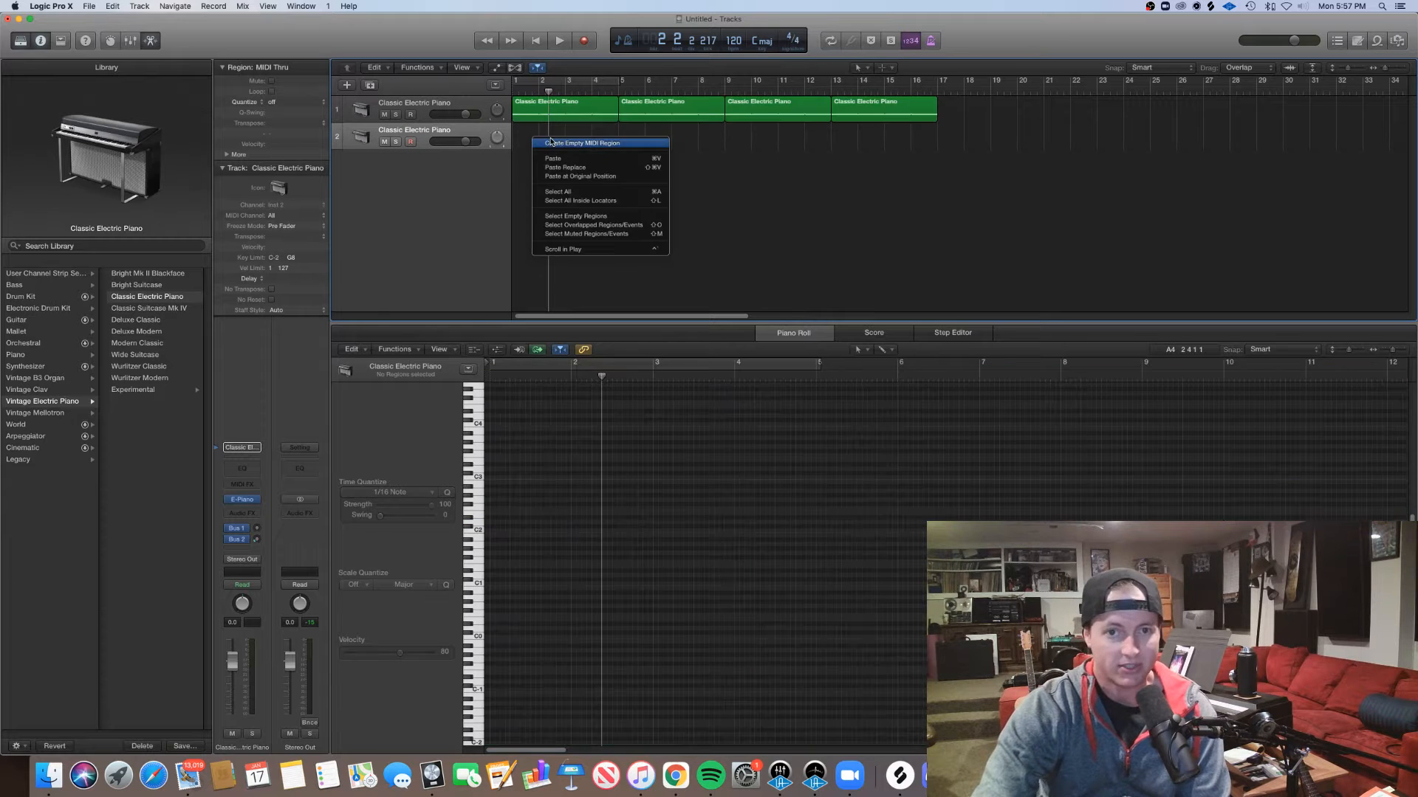
{"action": "left_click", "coordinate": [546, 143]}
{"action": "left_click_drag", "start_coordinate": [541, 137], "coordinate": [582, 113]}
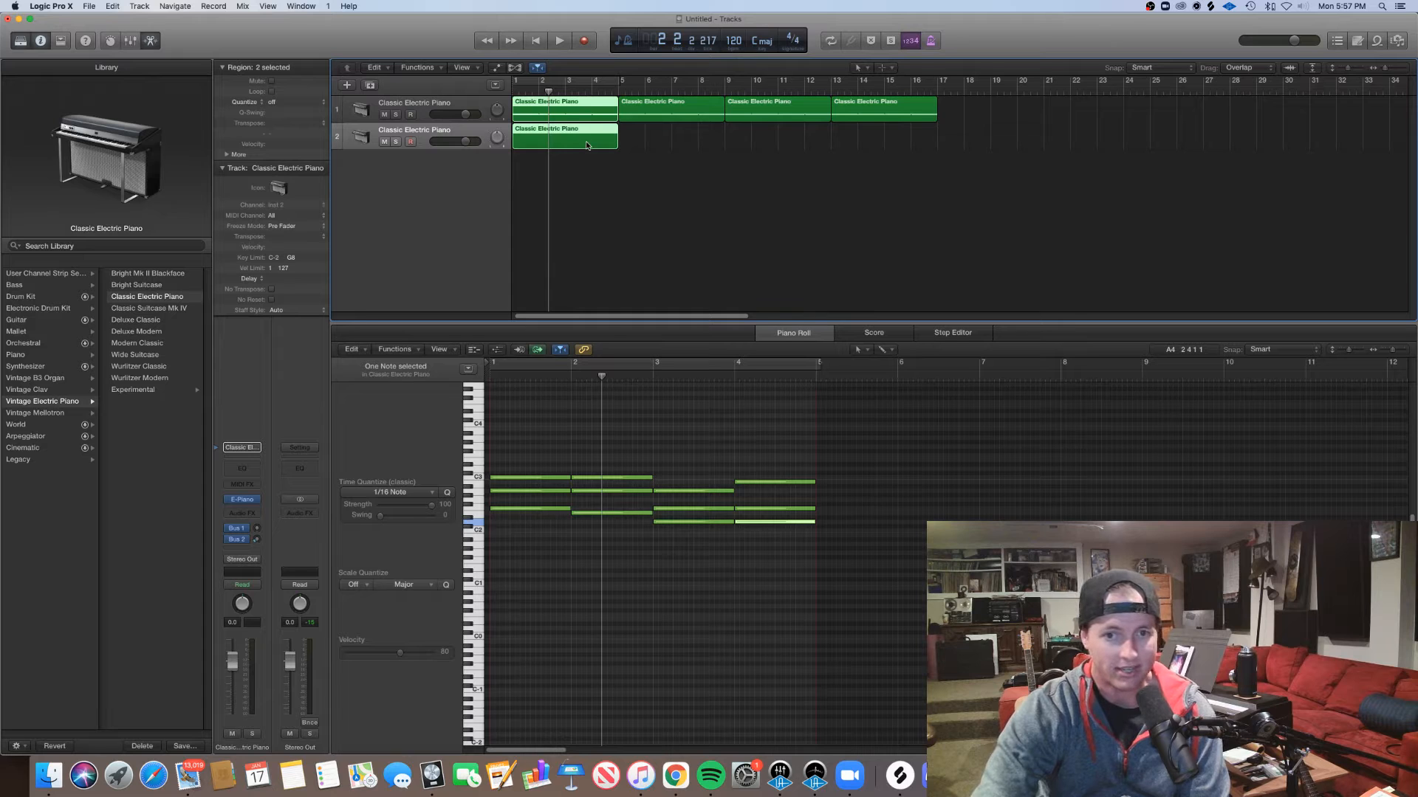
{"action": "left_click", "coordinate": [569, 145]}
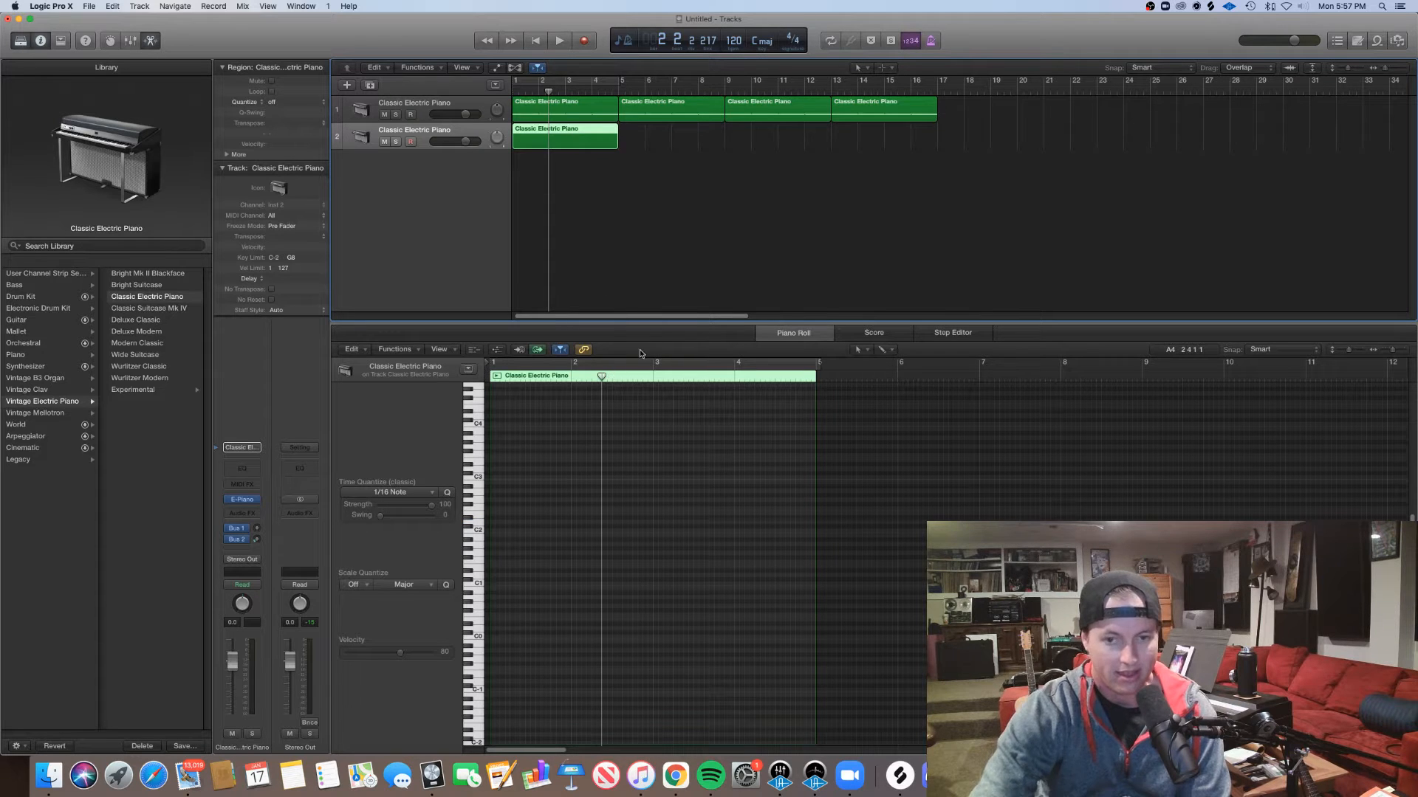
Add an F2 eighth note at the start of bar 1 in the new region
{"action": "key", "text": "super+Right"}
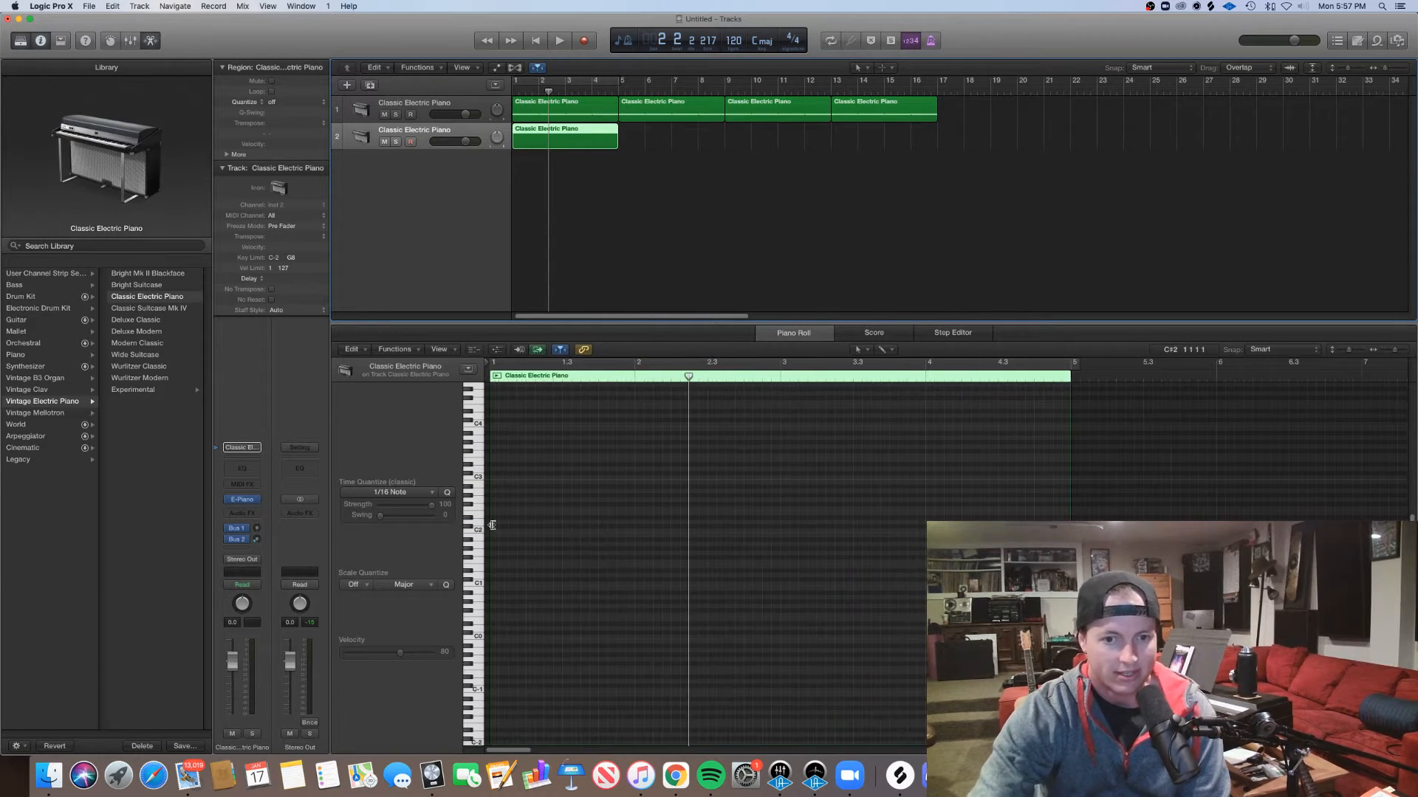
{"action": "left_click_drag", "start_coordinate": [492, 511], "coordinate": [414, 520]}
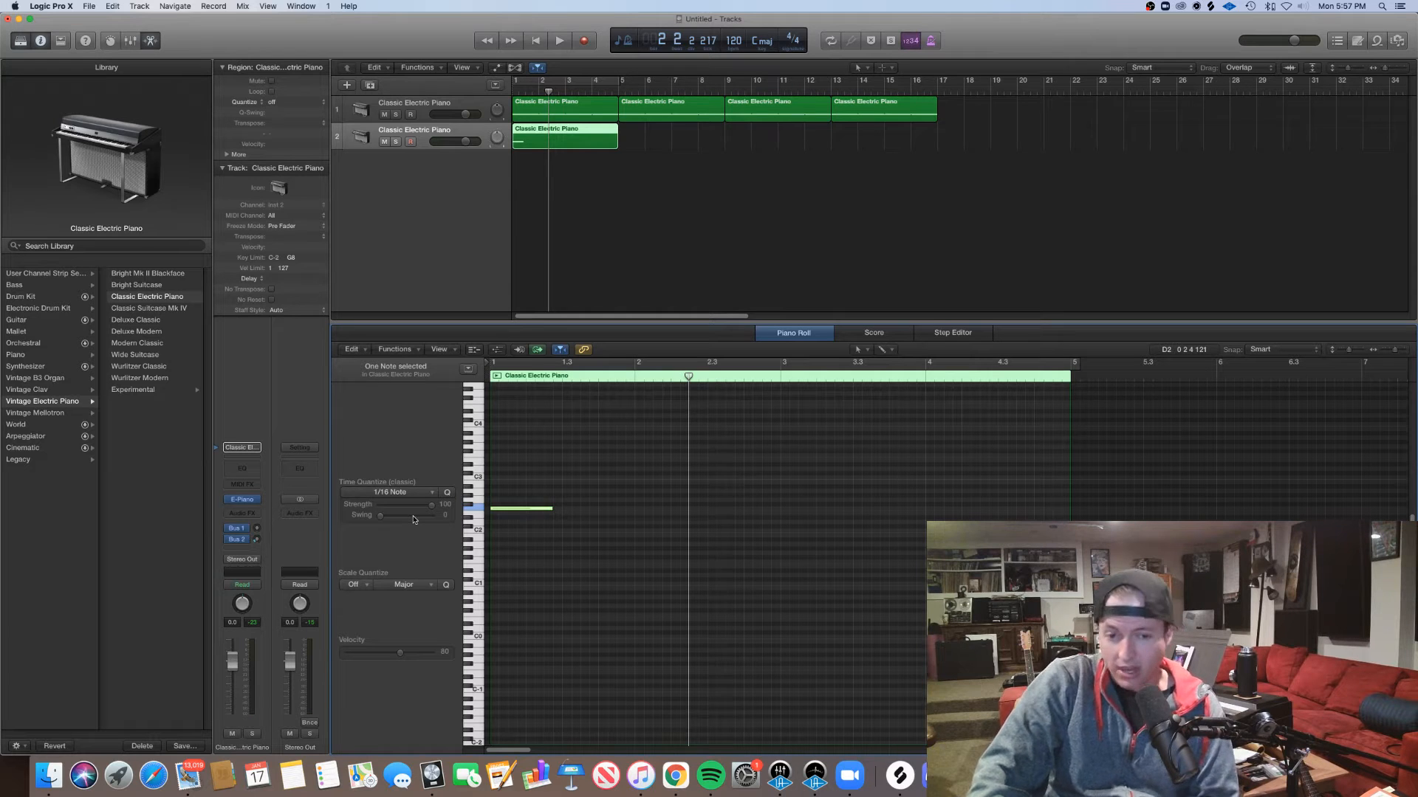
{"action": "left_click_drag", "start_coordinate": [553, 511], "coordinate": [528, 510]}
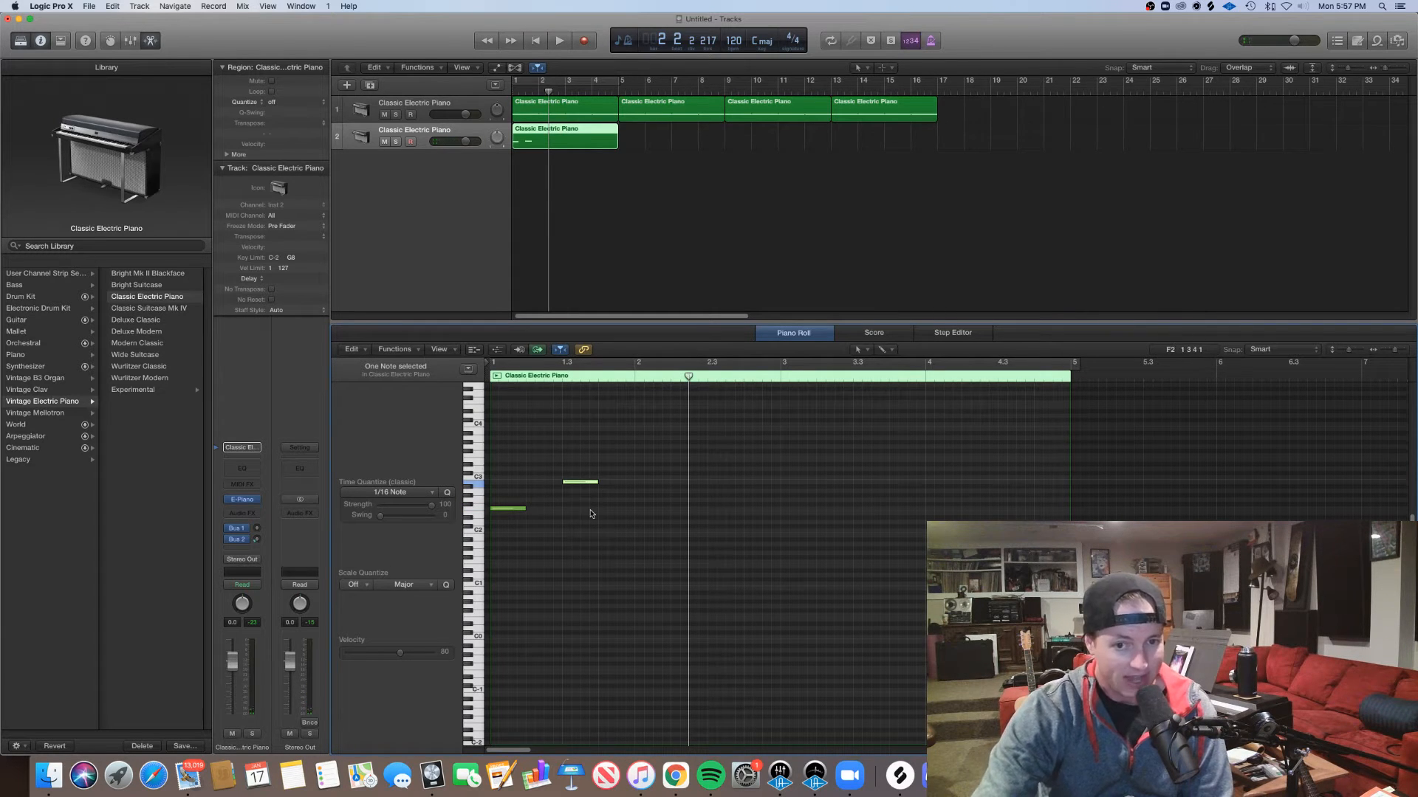
{"action": "left_click", "coordinate": [574, 482]}
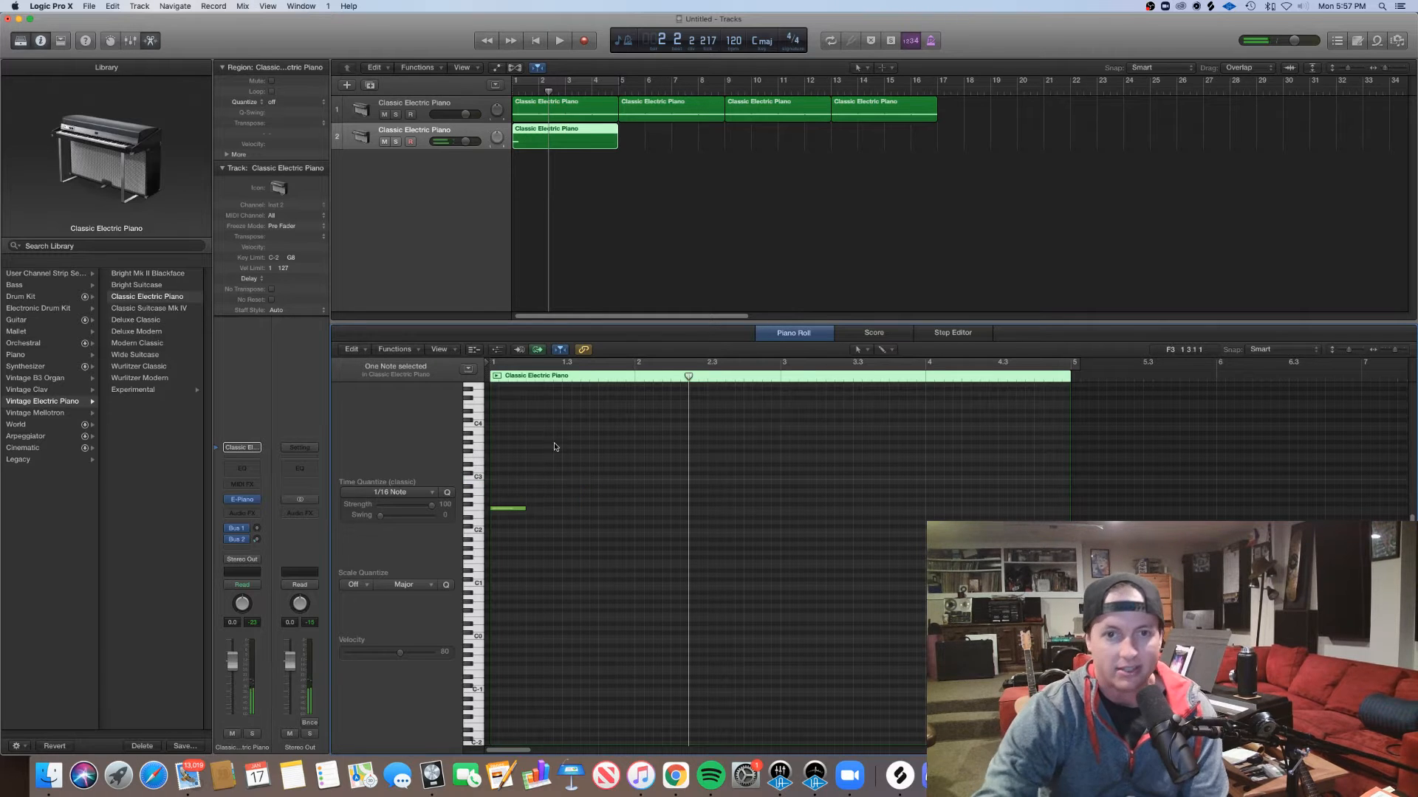
{"action": "left_click_drag", "start_coordinate": [522, 509], "coordinate": [506, 508]}
Turn cycle mode on, play back, and continue the bar 1 melody with eighth notes B2, C3 and A2
{"action": "left_click", "coordinate": [566, 363]}
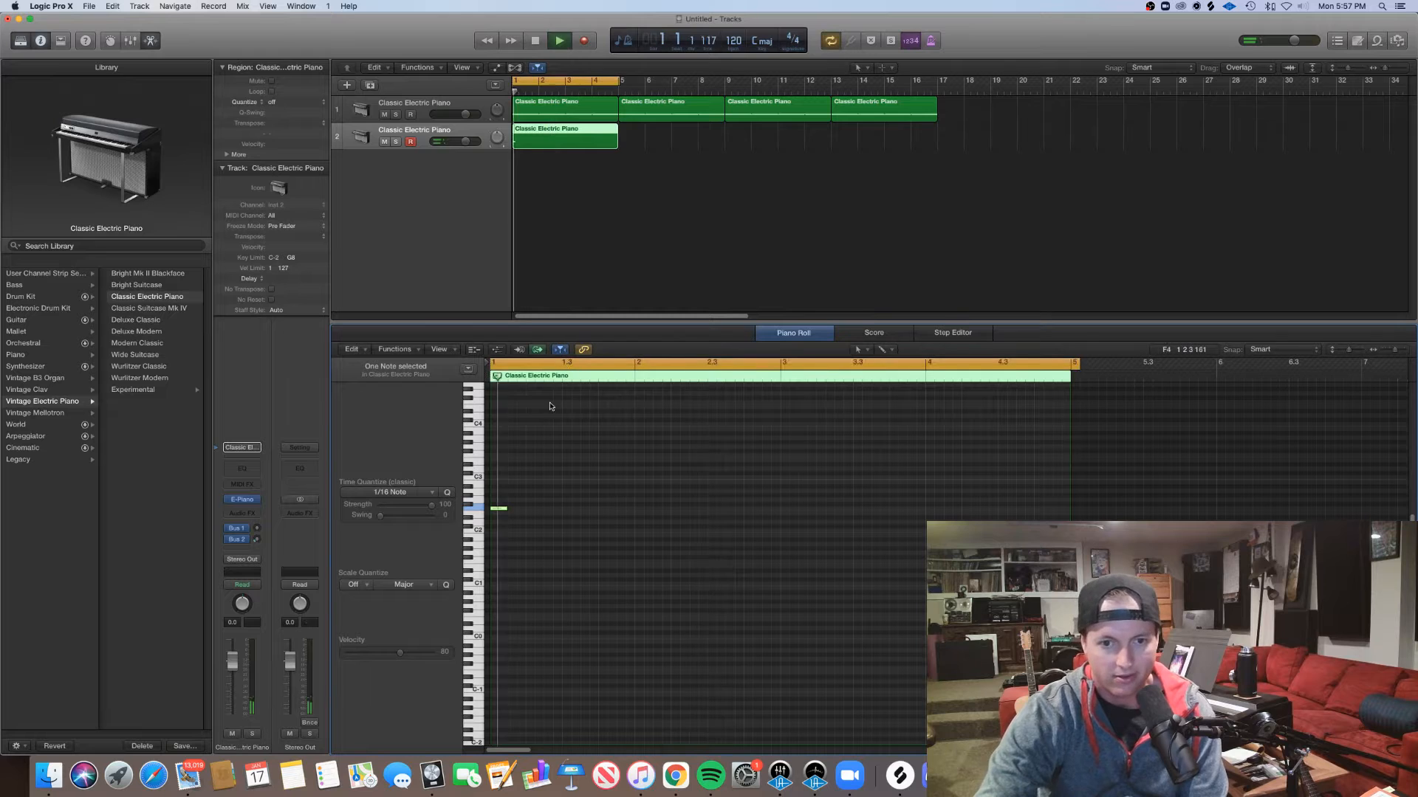
{"action": "key", "text": "space"}
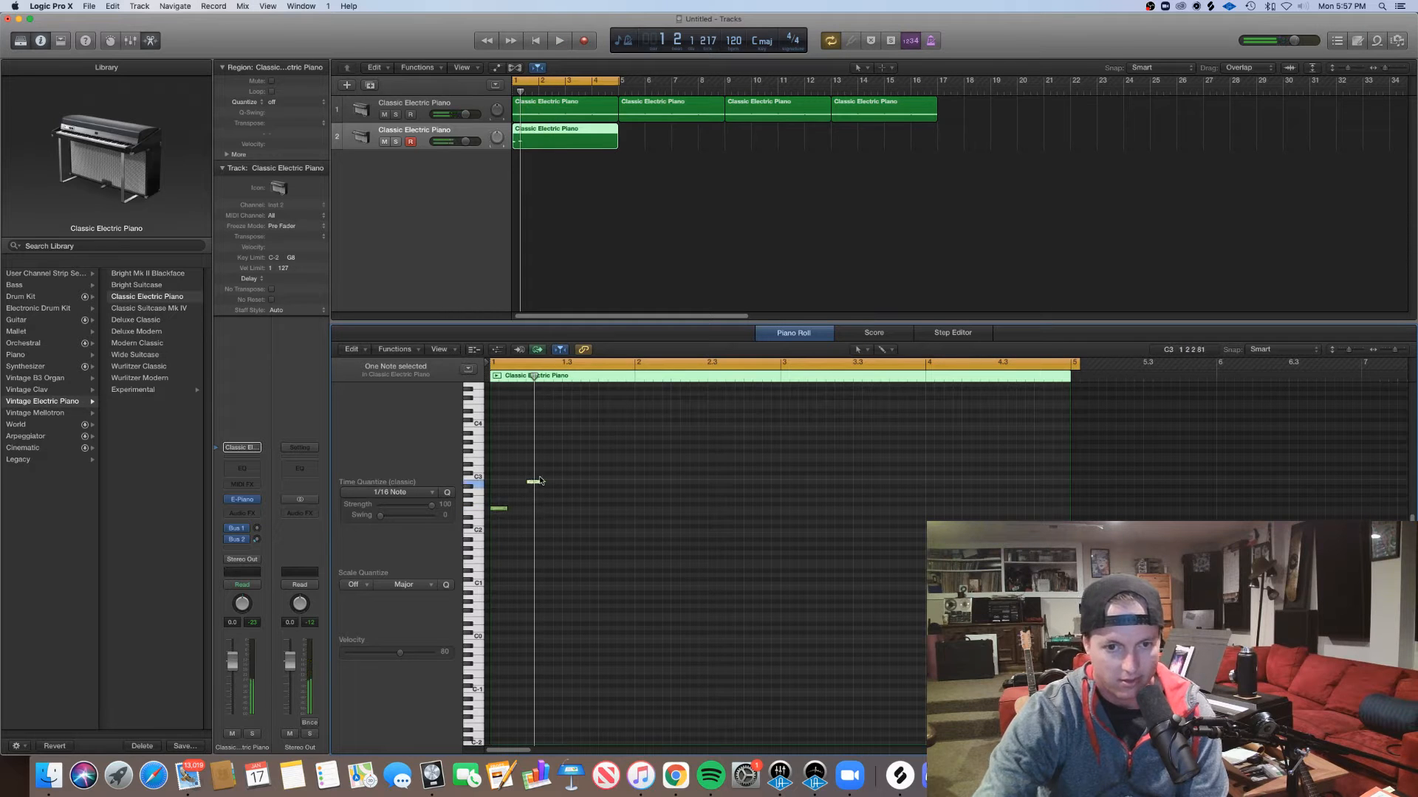
{"action": "left_click", "coordinate": [547, 477], "text": "super"}
{"action": "key", "text": "space"}
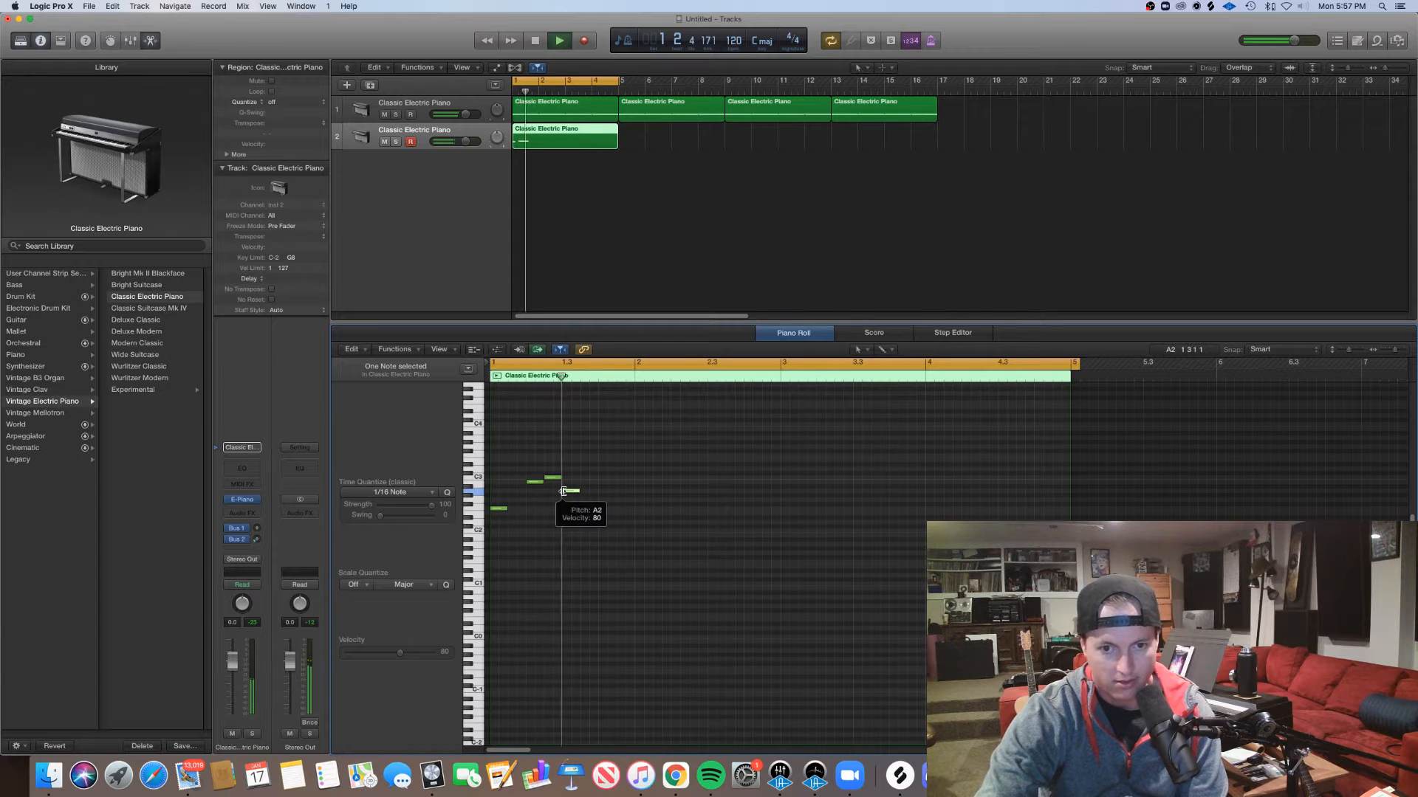
Add eighth notes B2, C3, D3 and A2 to the melody in bar 2, and play it back
{"action": "left_click", "coordinate": [652, 479]}
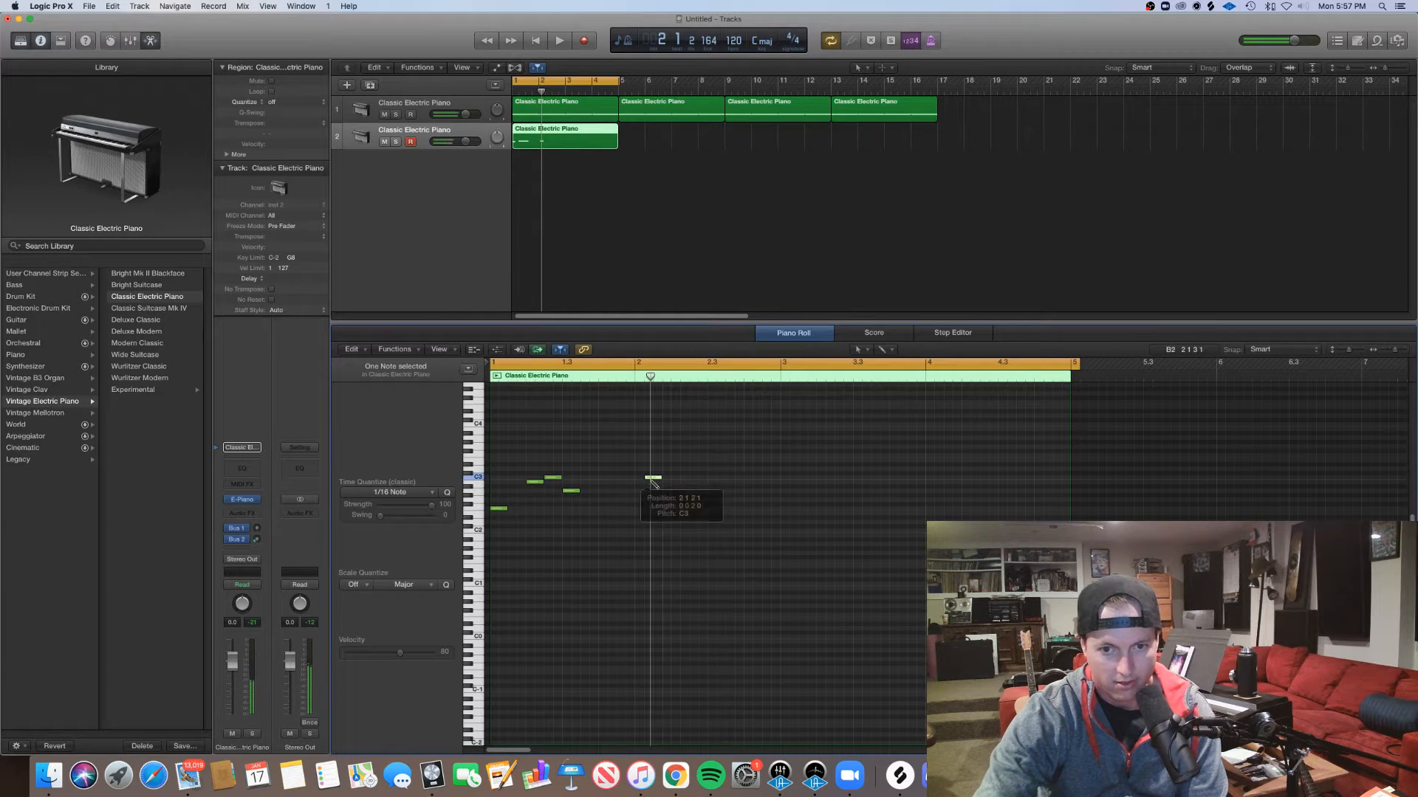
{"action": "left_click_drag", "start_coordinate": [658, 484], "coordinate": [660, 486]}
{"action": "left_click", "coordinate": [671, 478]}
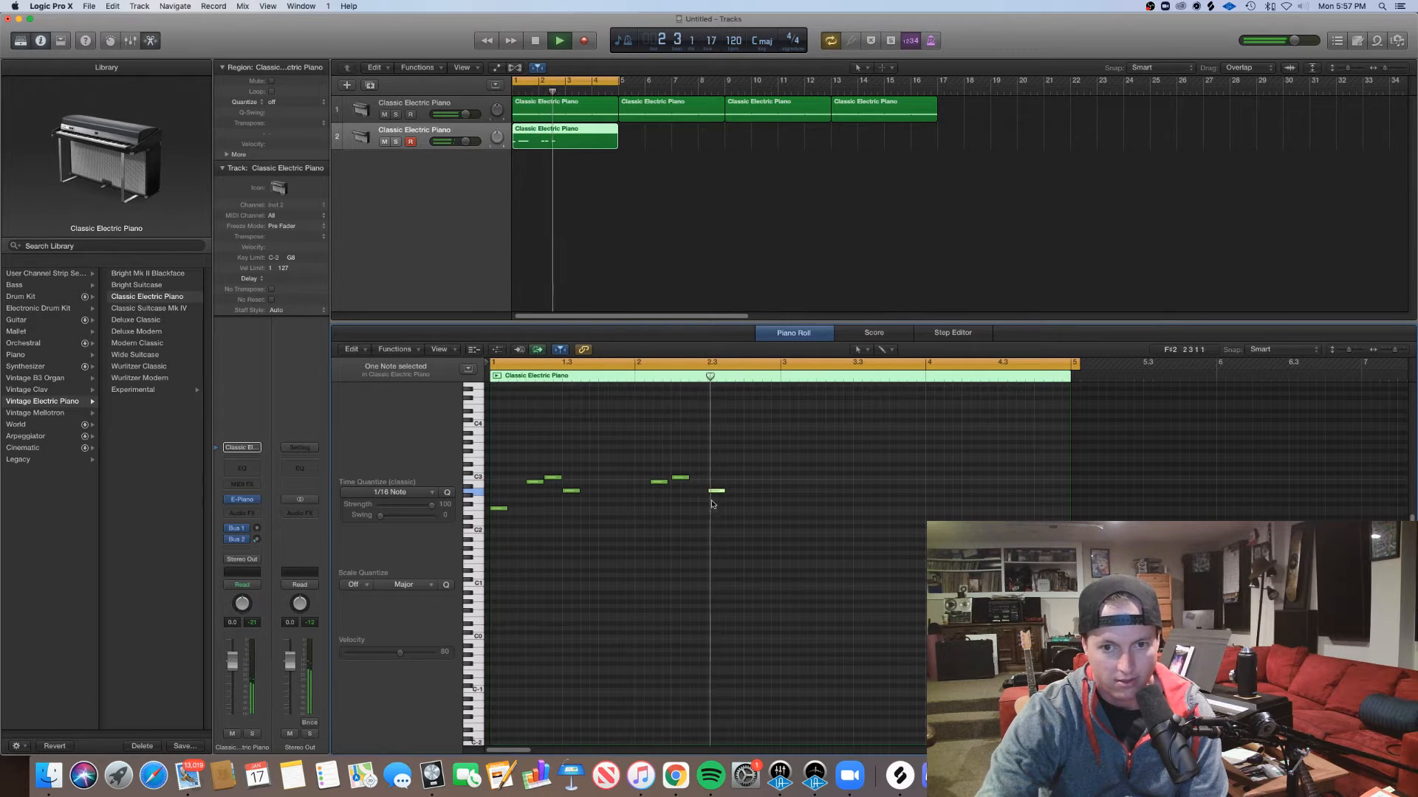
{"action": "mouse_move", "coordinate": [715, 491]}
{"action": "left_mouse_down"}
{"action": "mouse_move", "coordinate": [700, 471]}
{"action": "mouse_move", "coordinate": [716, 493]}
{"action": "left_mouse_up"}
{"action": "key", "text": "space"}
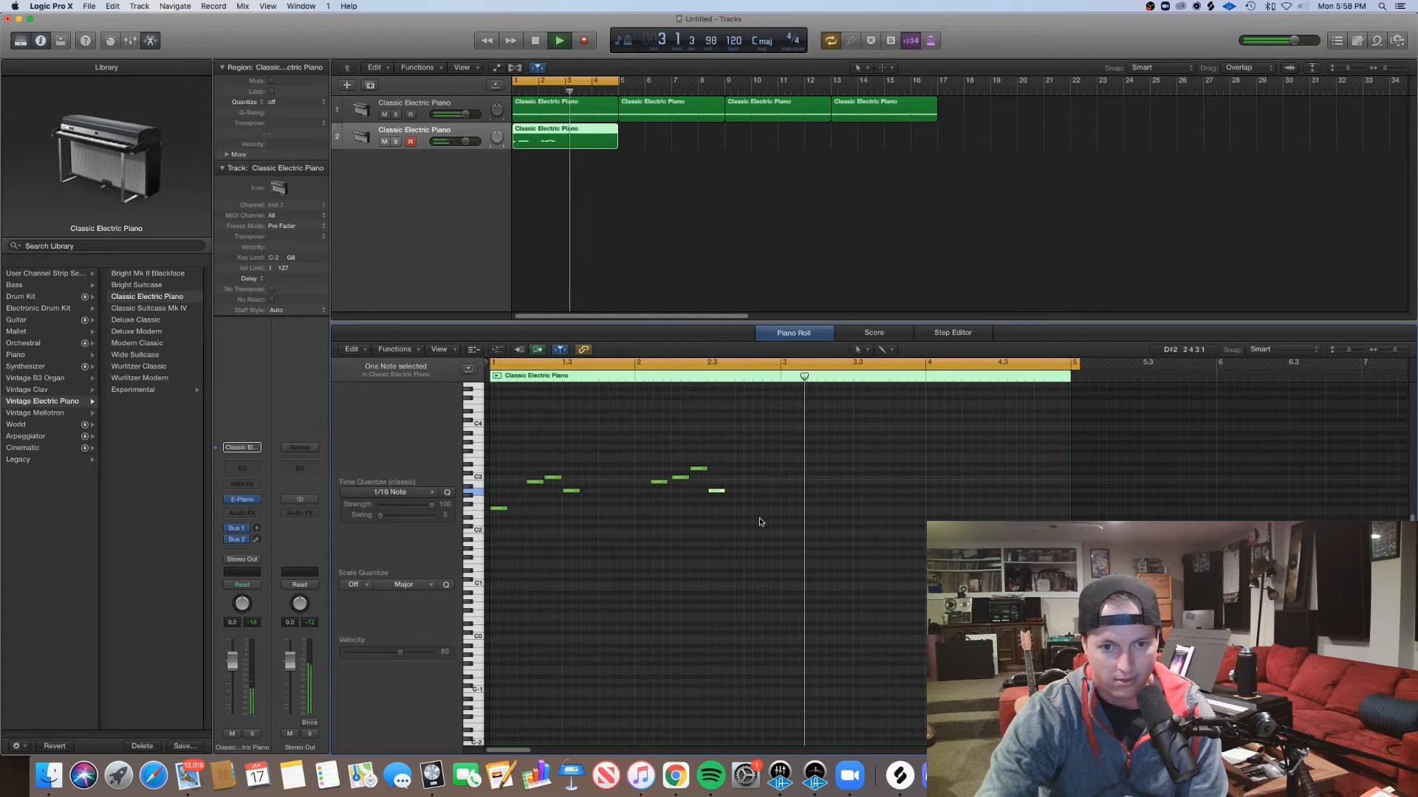
Repeat the melody in bars 3 and 4, leaving D3 out of bar 4, and play it back
{"action": "key", "text": "space"}
{"action": "left_click_drag", "start_coordinate": [780, 570], "coordinate": [791, 511]}
{"action": "left_click", "coordinate": [844, 521]}
{"action": "key", "text": "space"}
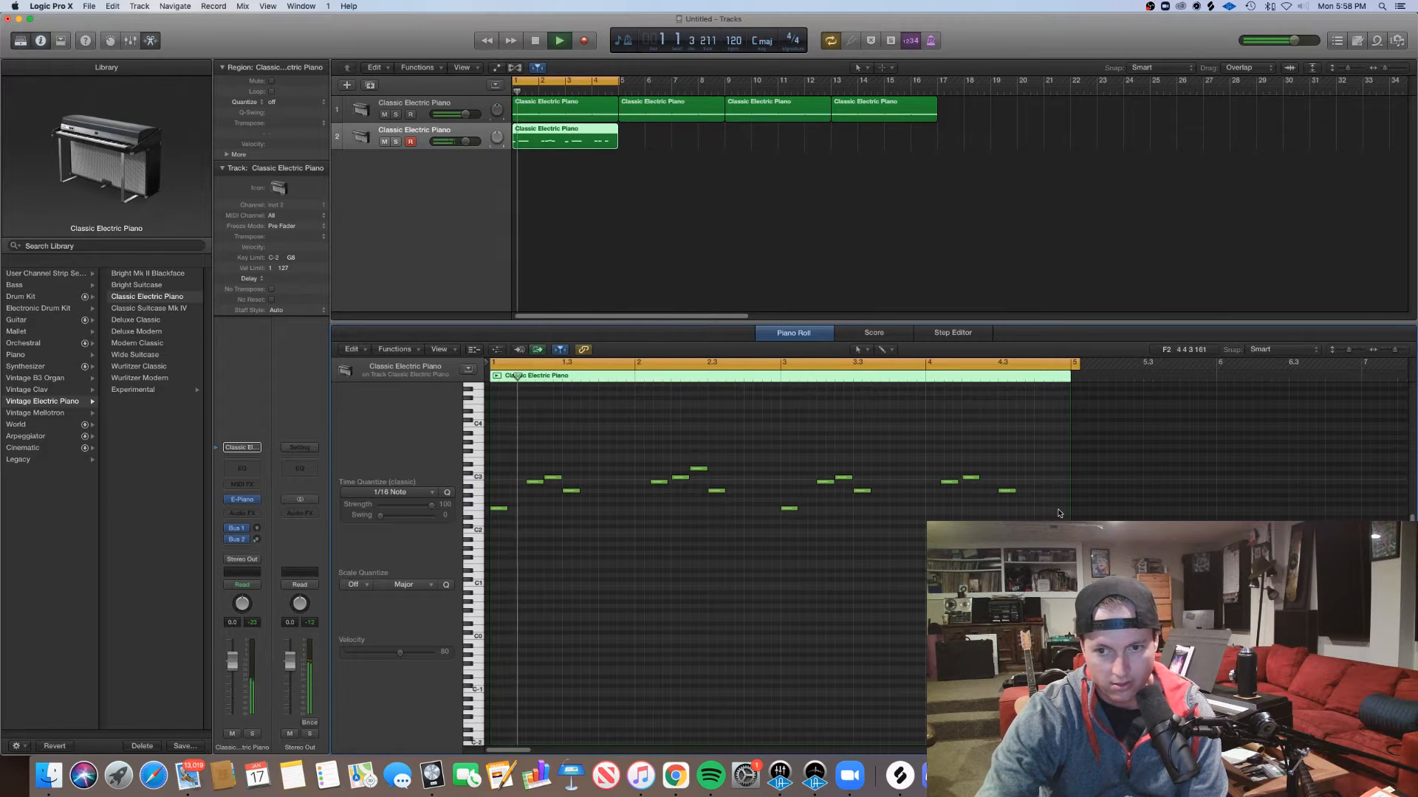
Replace the melody notes in bar 4 with four descending quarter notes: C3, B2, A2 and G2
{"action": "left_click_drag", "start_coordinate": [1059, 514], "coordinate": [933, 467]}
{"action": "key", "text": "Delete"}
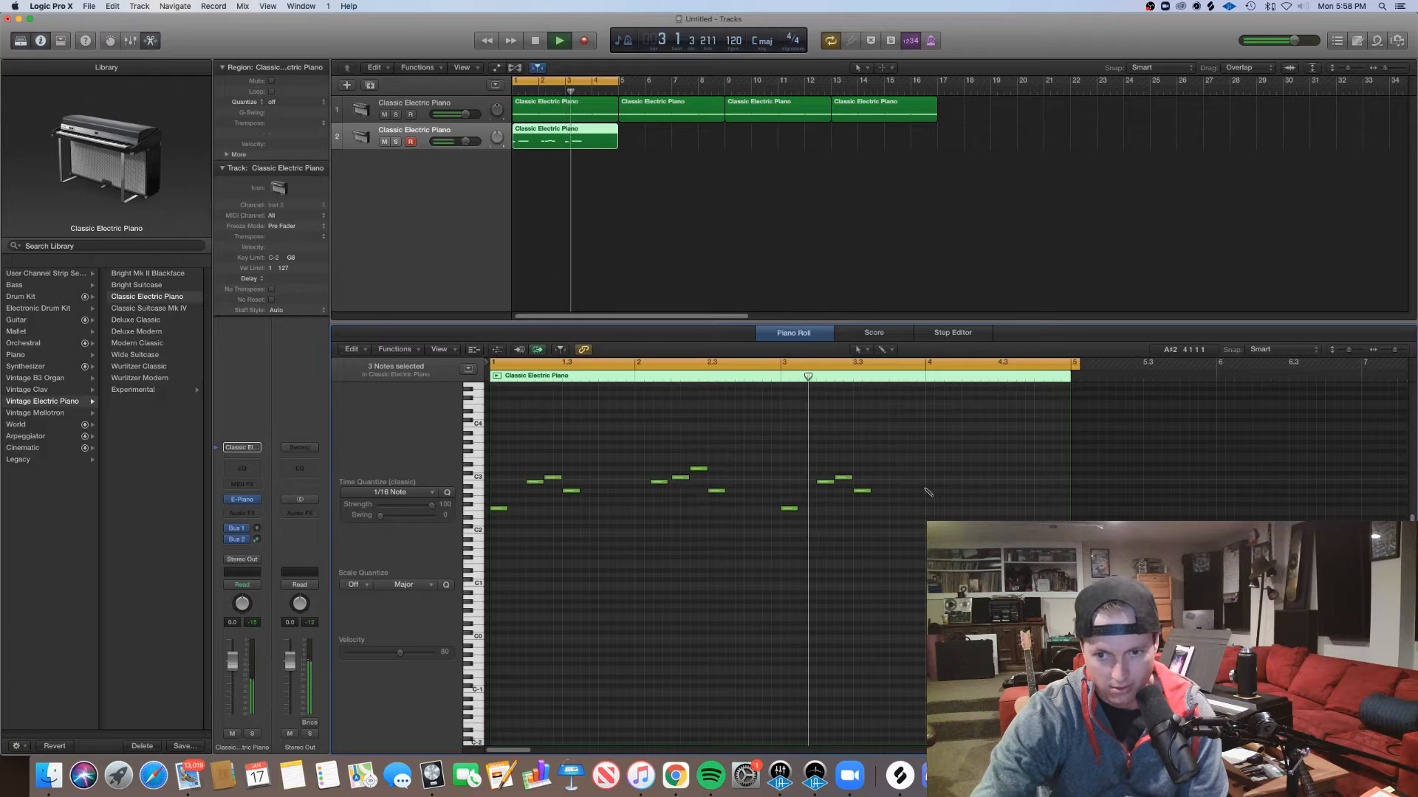
{"action": "left_click", "coordinate": [928, 478]}
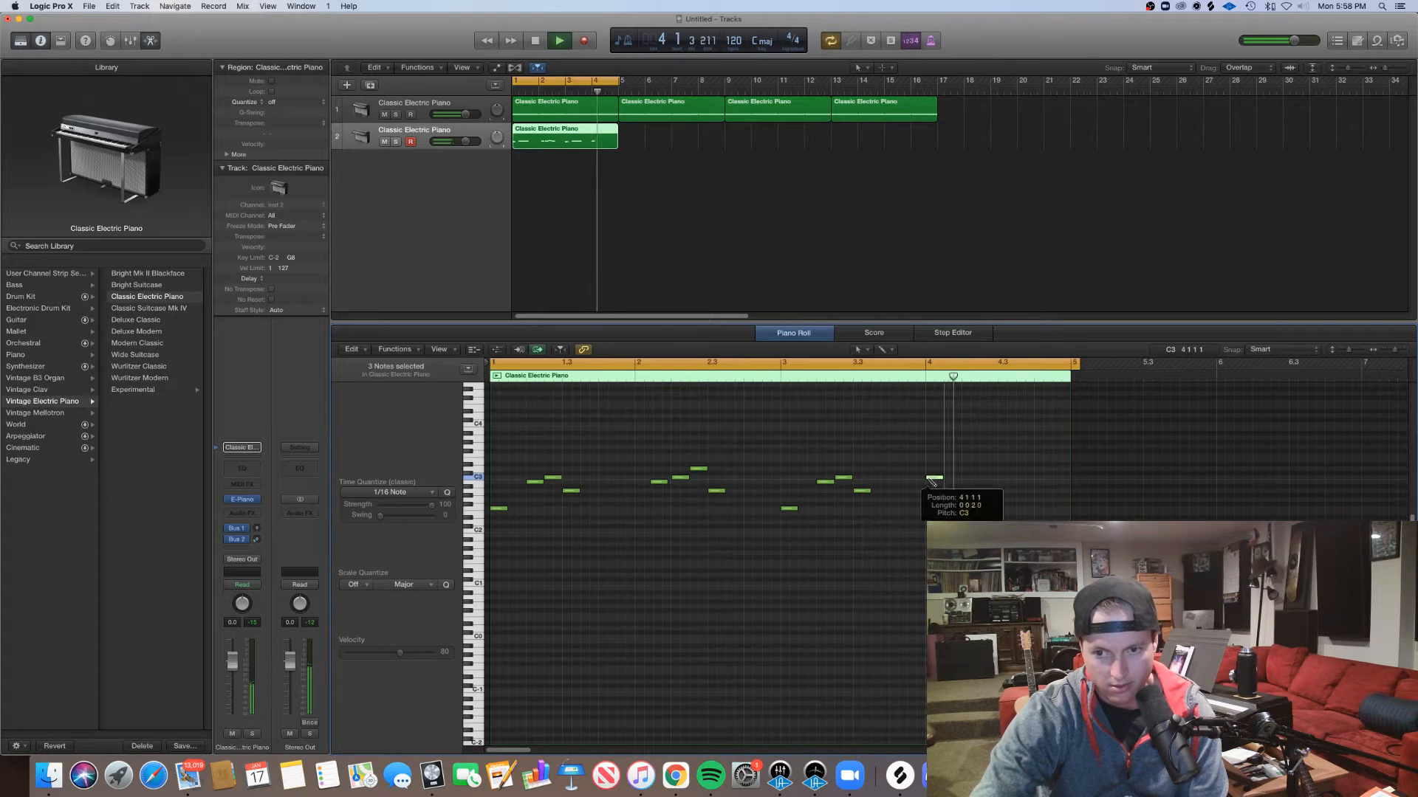
{"action": "left_click_drag", "start_coordinate": [931, 481], "coordinate": [961, 481]}
{"action": "left_click", "coordinate": [963, 483]}
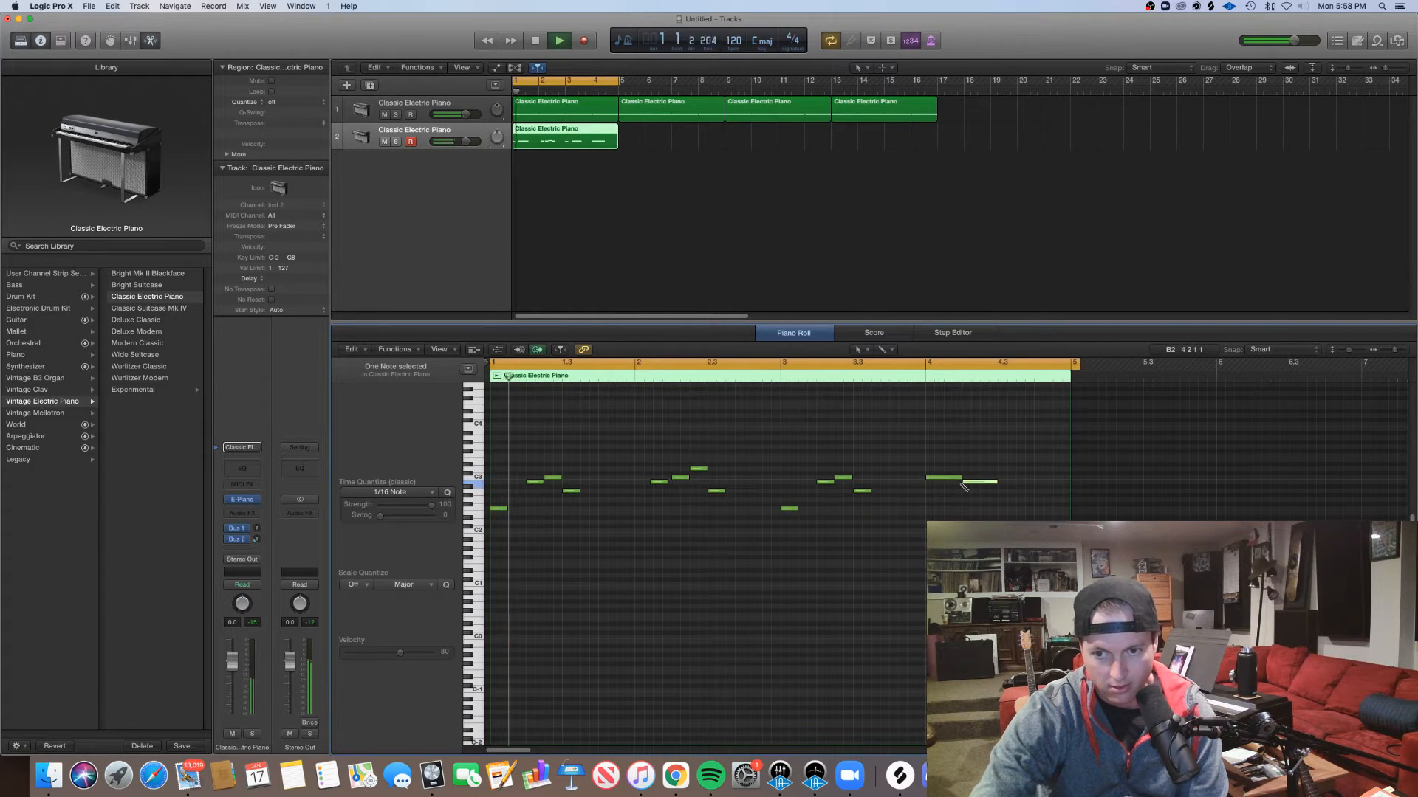
{"action": "left_click", "coordinate": [1002, 490]}
{"action": "left_click", "coordinate": [1038, 499]}
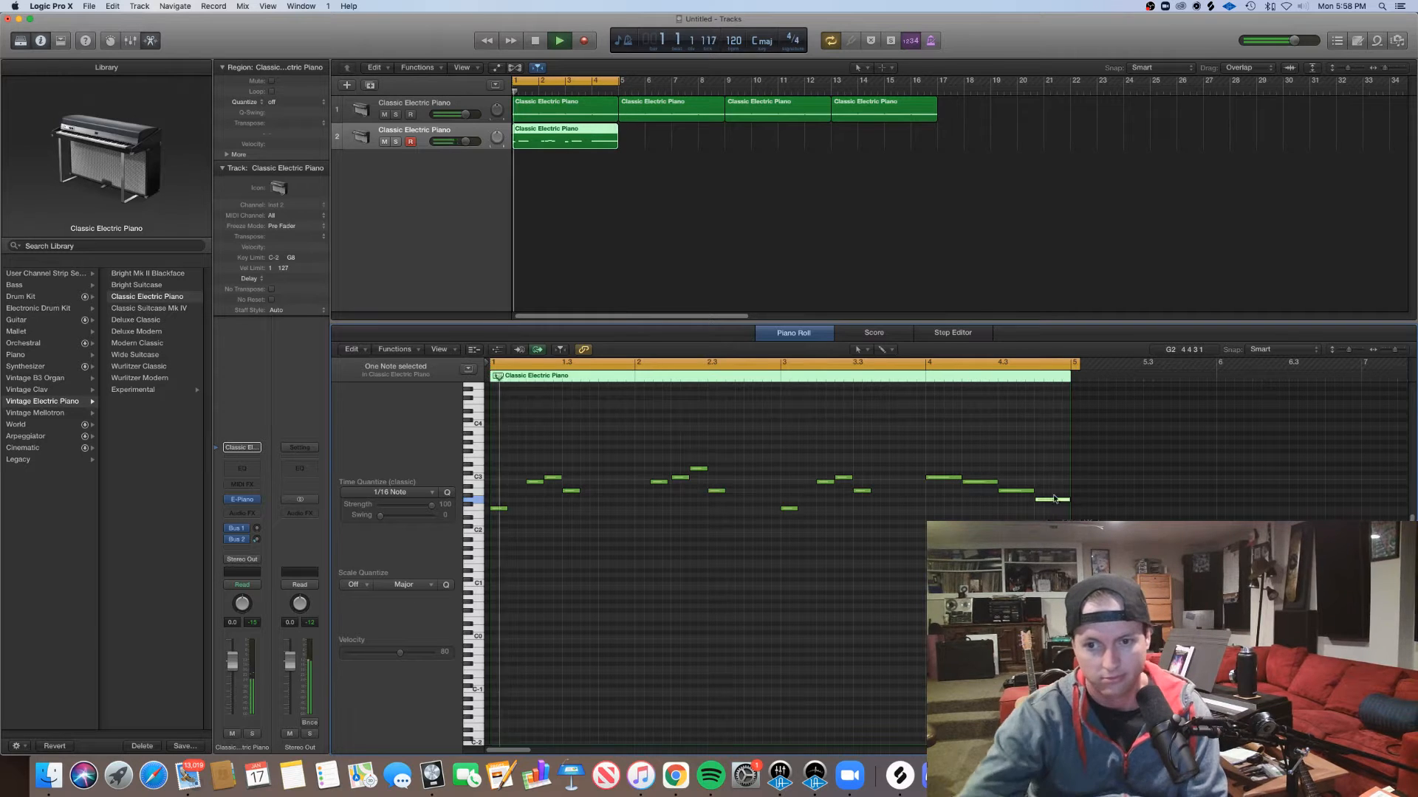
Change the four quarter notes in bar 4 to D3, C3, B2 and C3, and play the melody back
{"action": "left_click_drag", "start_coordinate": [938, 482], "coordinate": [1046, 483]}
{"action": "left_click", "coordinate": [978, 481]}
{"action": "key", "text": "space"}
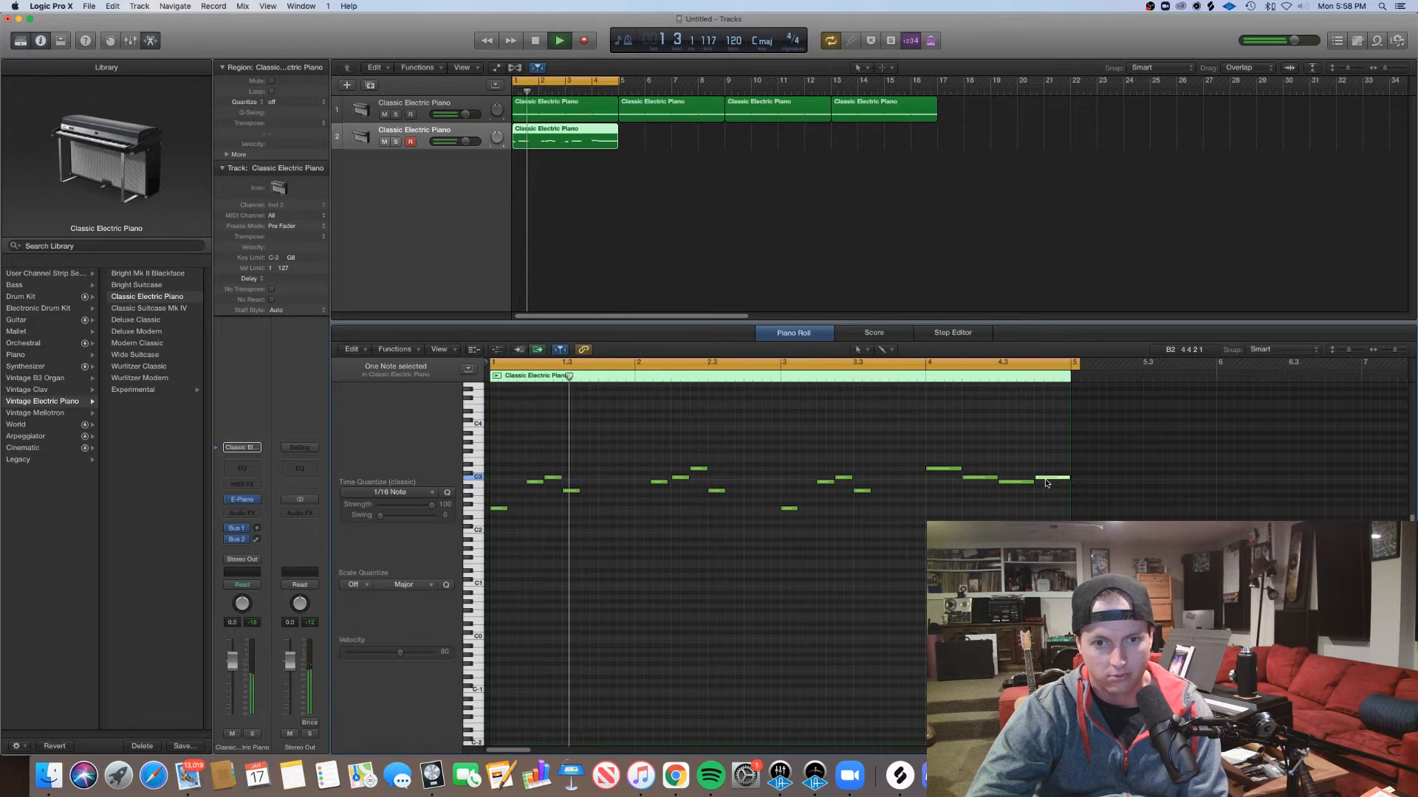
{"action": "key", "text": "space"}
Trim the cycle range so it ends exactly at the end of bar 4
{"action": "scroll", "coordinate": [635, 214], "scroll_direction": "up", "scroll_amount": 4}
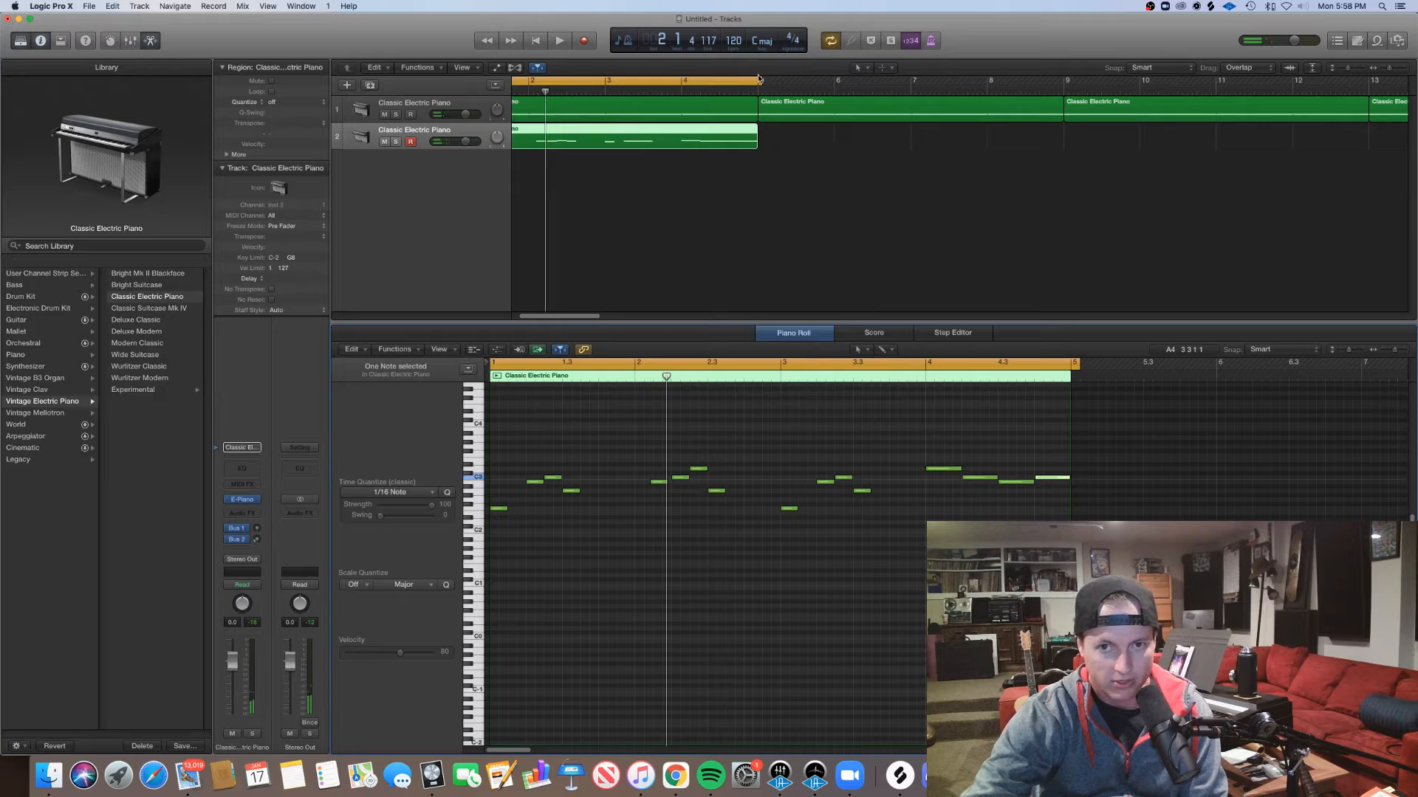
{"action": "scroll", "coordinate": [661, 166], "scroll_direction": "down", "scroll_amount": 3}
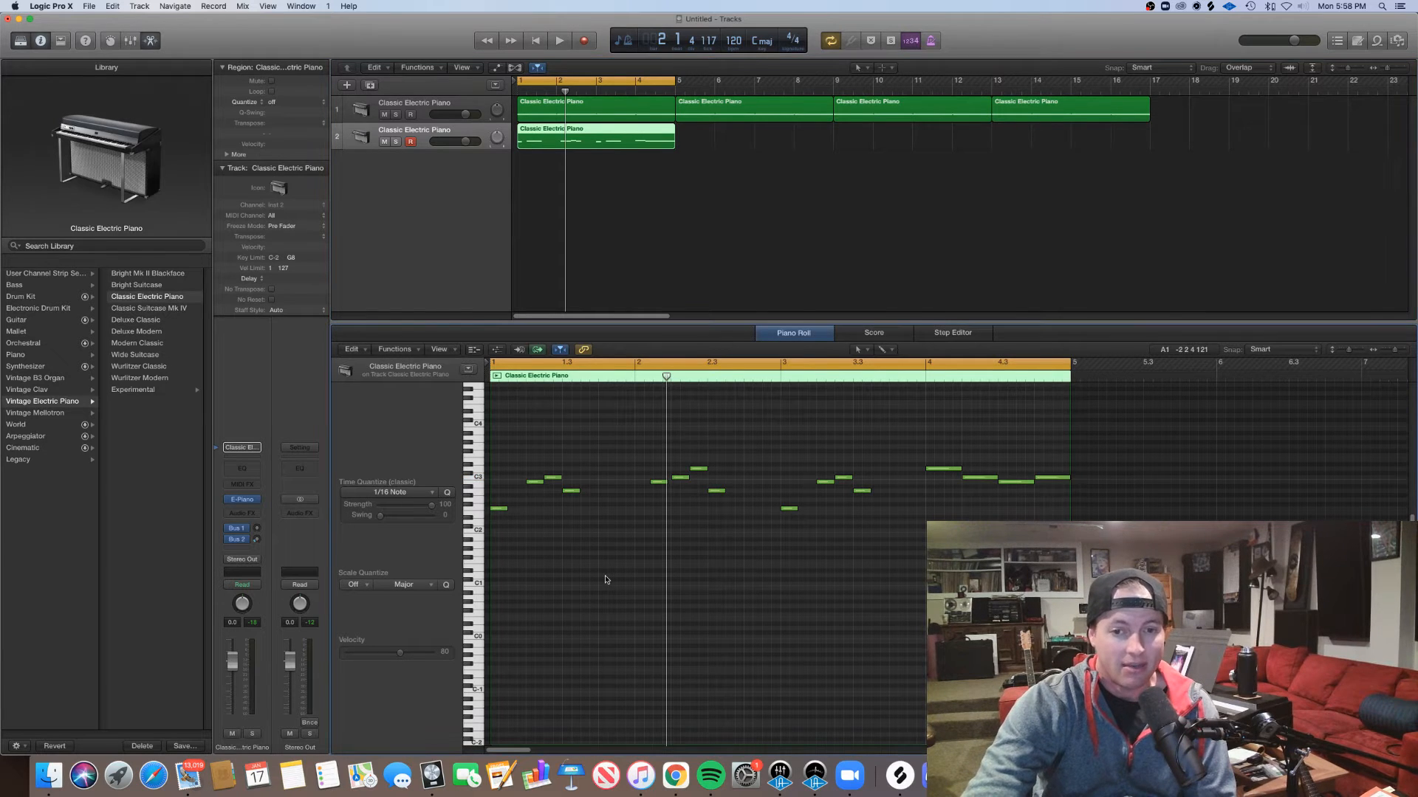
{"action": "left_click_drag", "start_coordinate": [605, 579], "coordinate": [438, 436]}
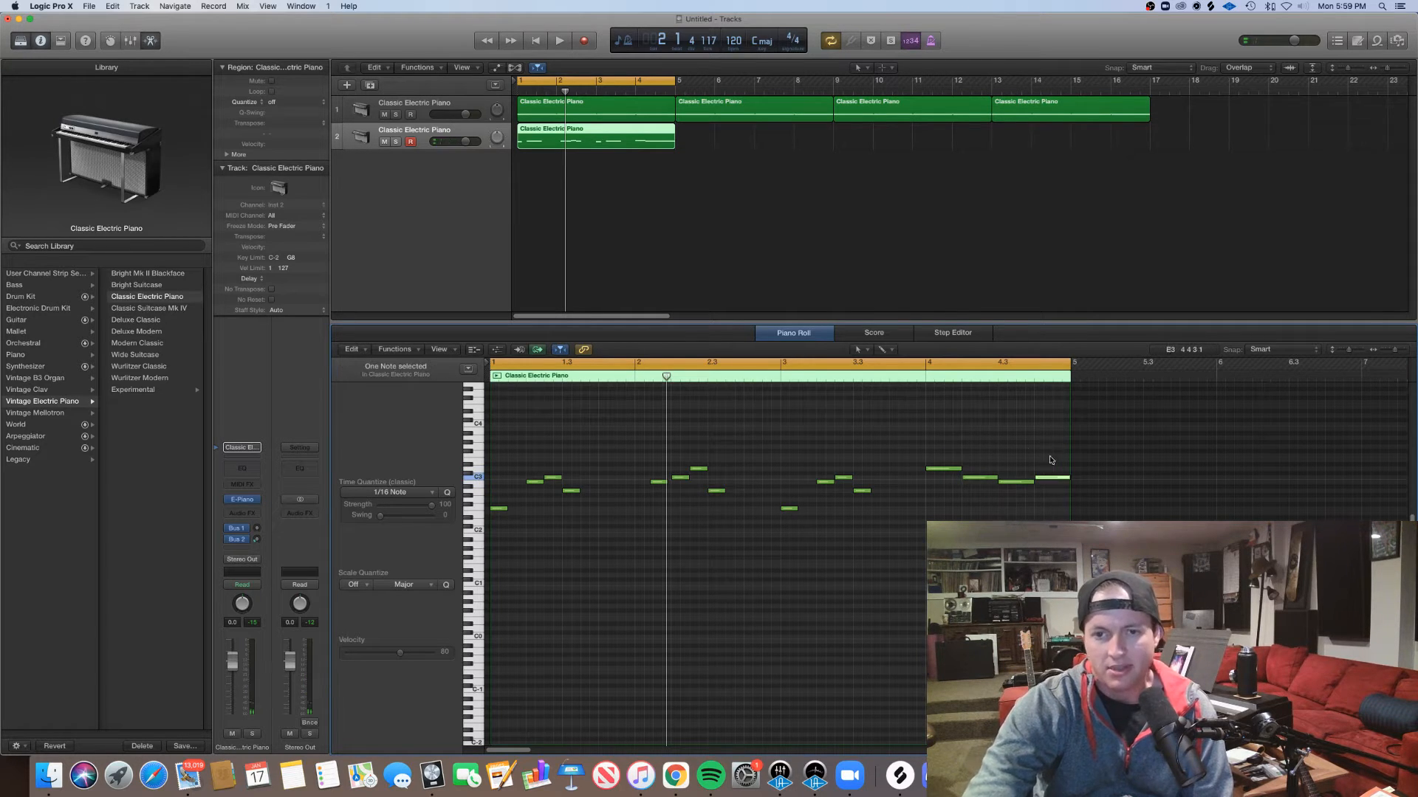
Play the chords and melody together, and lower the volume of the chord track
{"action": "key", "text": "space"}
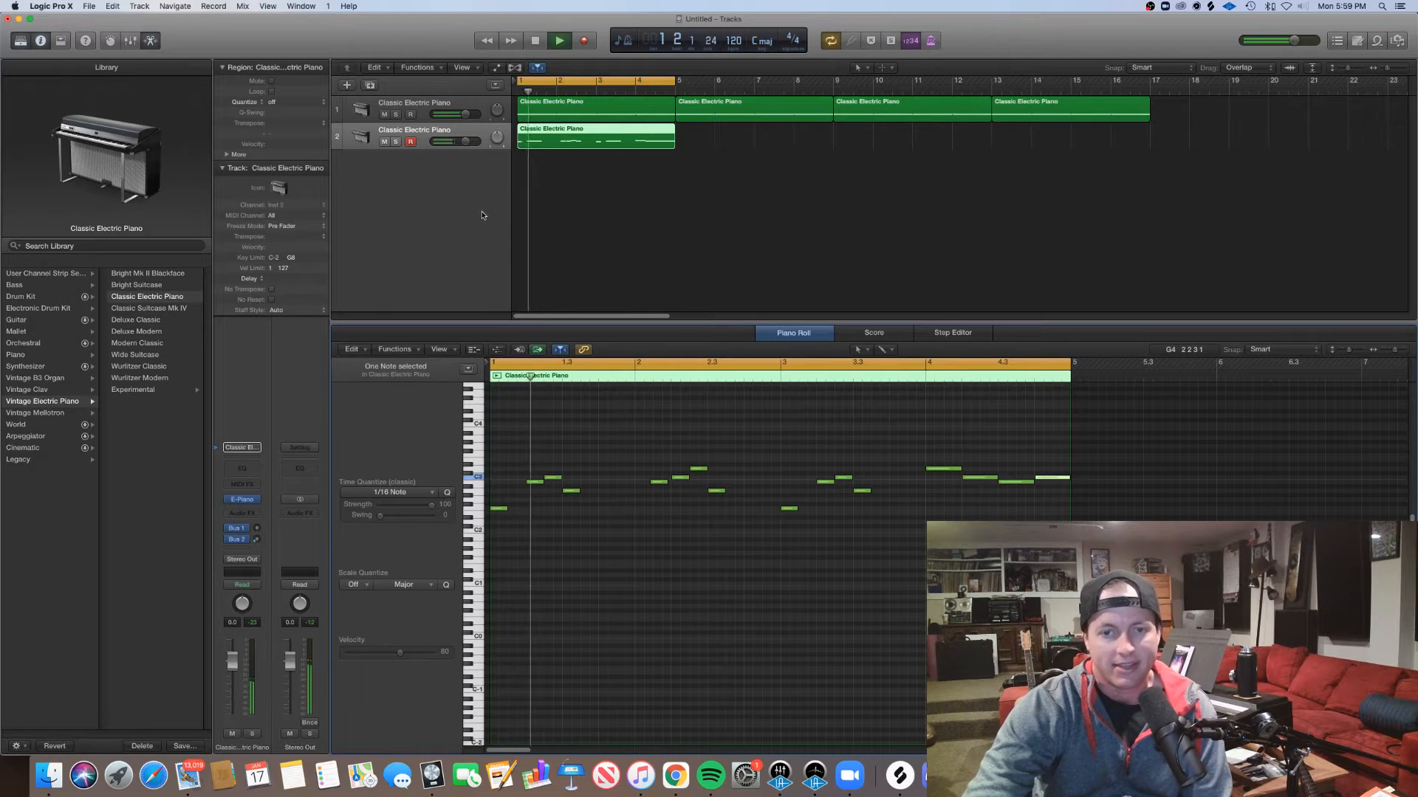
{"action": "left_click_drag", "start_coordinate": [464, 116], "coordinate": [455, 115]}
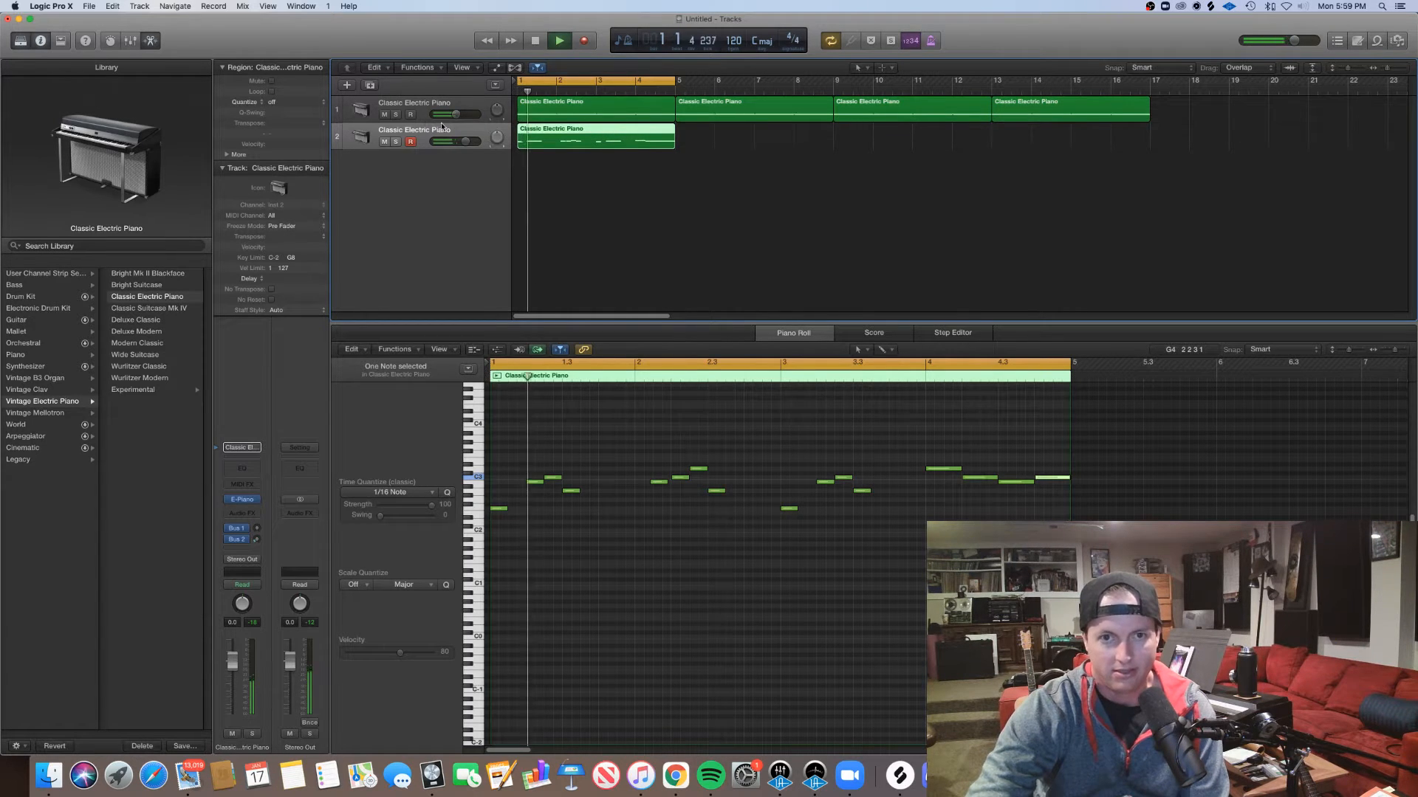
{"action": "left_click", "coordinate": [591, 193]}
{"action": "key", "text": "space"}
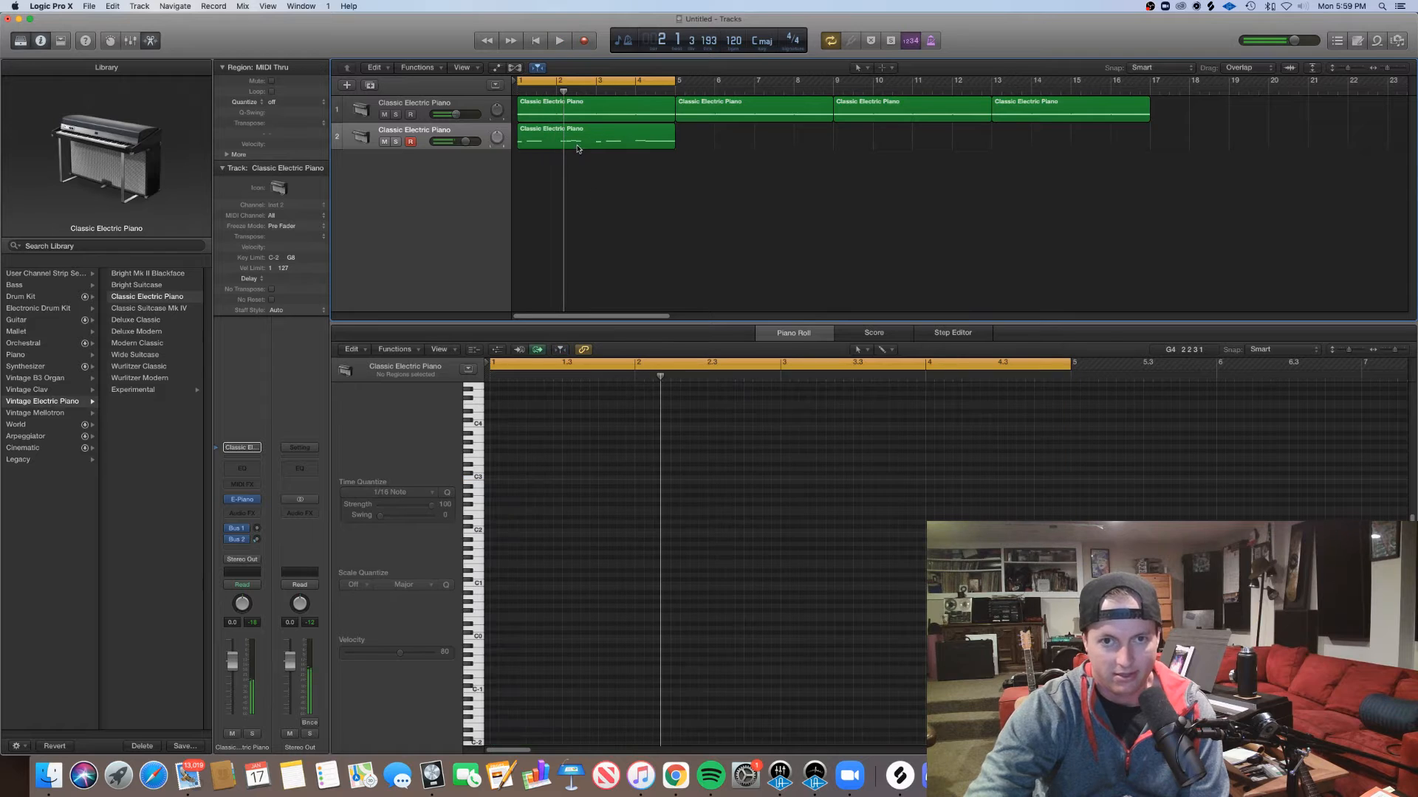
Copy the four-bar melody region three times to fill bars 1 to 16
{"action": "left_click", "coordinate": [563, 147]}
{"action": "left_click_drag", "start_coordinate": [563, 147], "coordinate": [722, 151]}
{"action": "left_click_drag", "start_coordinate": [733, 187], "coordinate": [905, 137]}
Duplicate the electric piano chord track as an empty track between the chords and the melody
{"action": "left_click", "coordinate": [389, 139]}
{"action": "left_click", "coordinate": [406, 109]}
{"action": "key", "text": "super+d"}
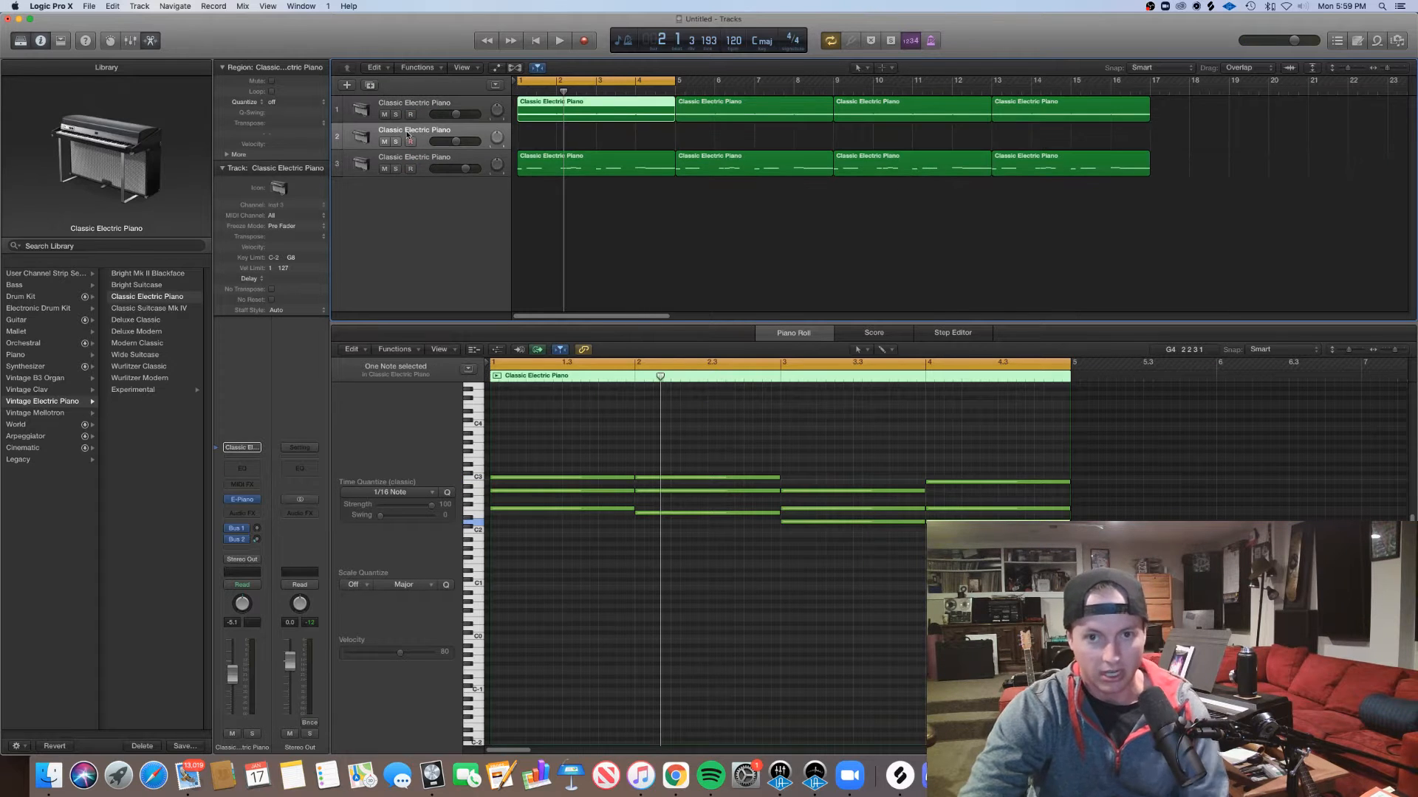
Copy the three chord regions spanning bars 5 to 16 onto the empty track between the chords and the melody
{"action": "left_click", "coordinate": [723, 137]}
{"action": "left_click_drag", "start_coordinate": [782, 146], "coordinate": [1039, 110]}
{"action": "left_click_drag", "start_coordinate": [1010, 113], "coordinate": [1002, 146]}
Delete the upper chord notes in the copied region at bars 5 to 8, keeping only the lowest note of each chord
{"action": "scroll", "coordinate": [840, 526], "scroll_direction": "left", "scroll_amount": 3}
{"action": "scroll", "coordinate": [839, 527], "scroll_direction": "down", "scroll_amount": 3}
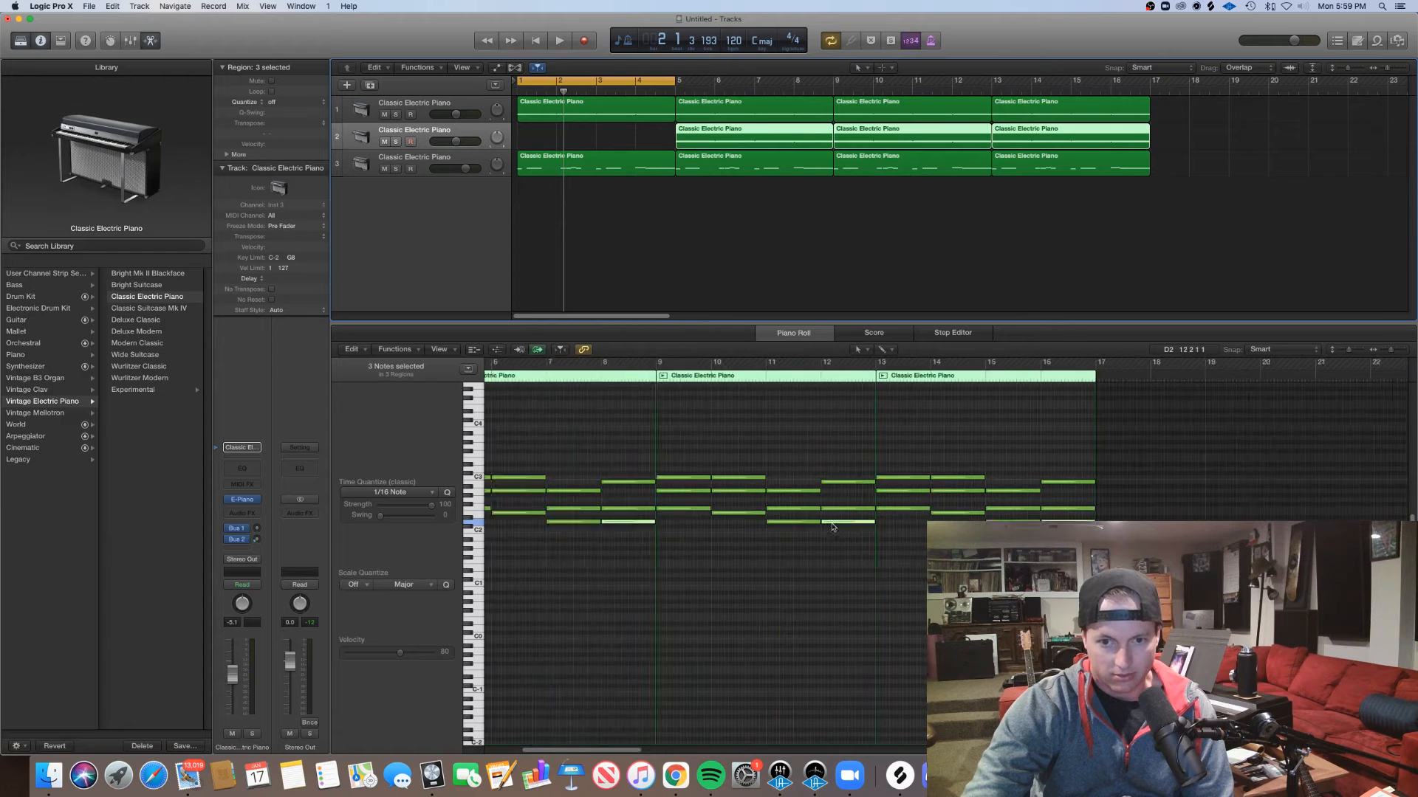
{"action": "scroll", "coordinate": [836, 525], "scroll_direction": "left", "scroll_amount": 5}
{"action": "scroll", "coordinate": [826, 512], "scroll_direction": "down", "scroll_amount": 3}
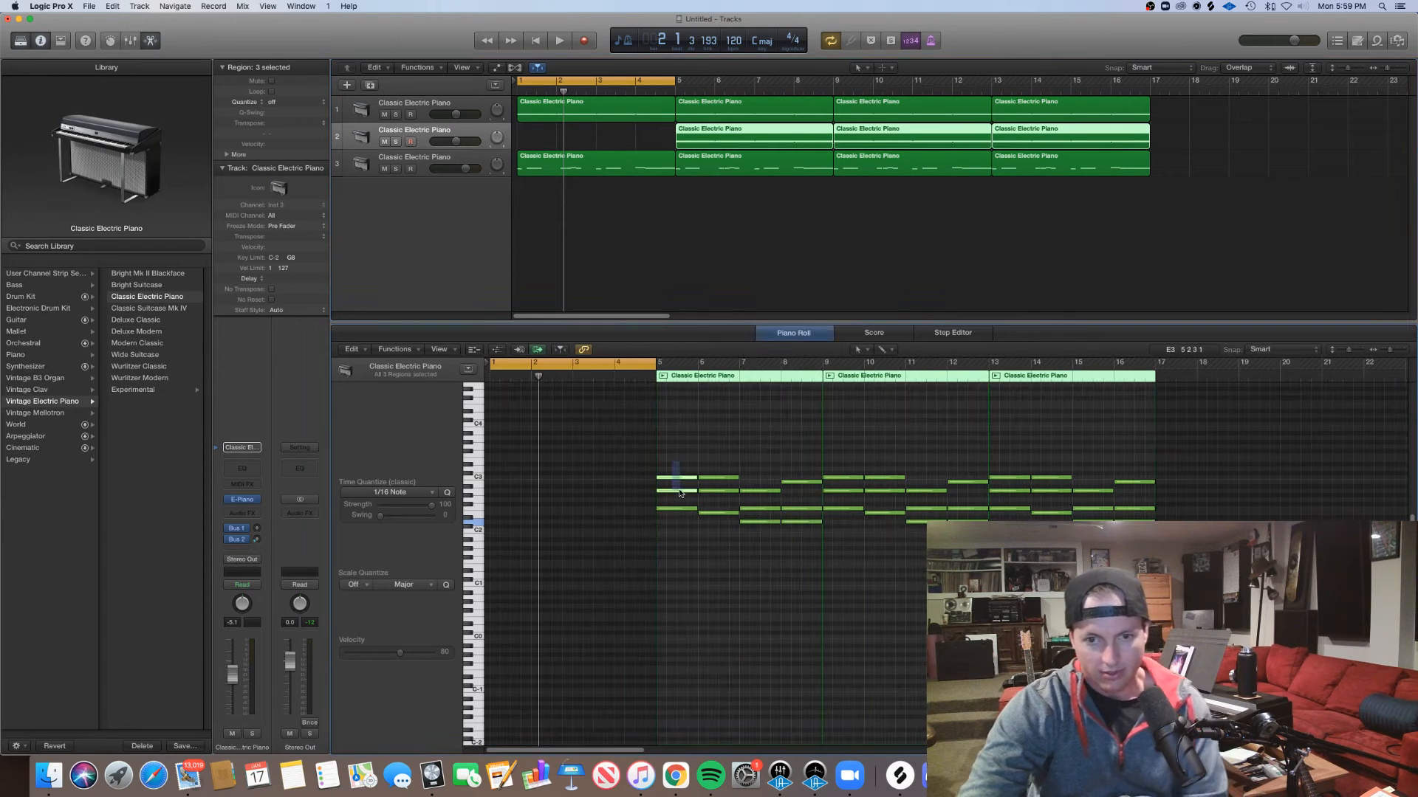
{"action": "left_click_drag", "start_coordinate": [713, 475], "coordinate": [698, 510]}
{"action": "key", "text": "Delete"}
Shorten the remaining low notes and duplicate them into a repeated eighth-note pulse across bars 5 to 8
{"action": "scroll", "coordinate": [650, 505], "scroll_direction": "up", "scroll_amount": 3}
{"action": "left_click_drag", "start_coordinate": [957, 578], "coordinate": [680, 511]}
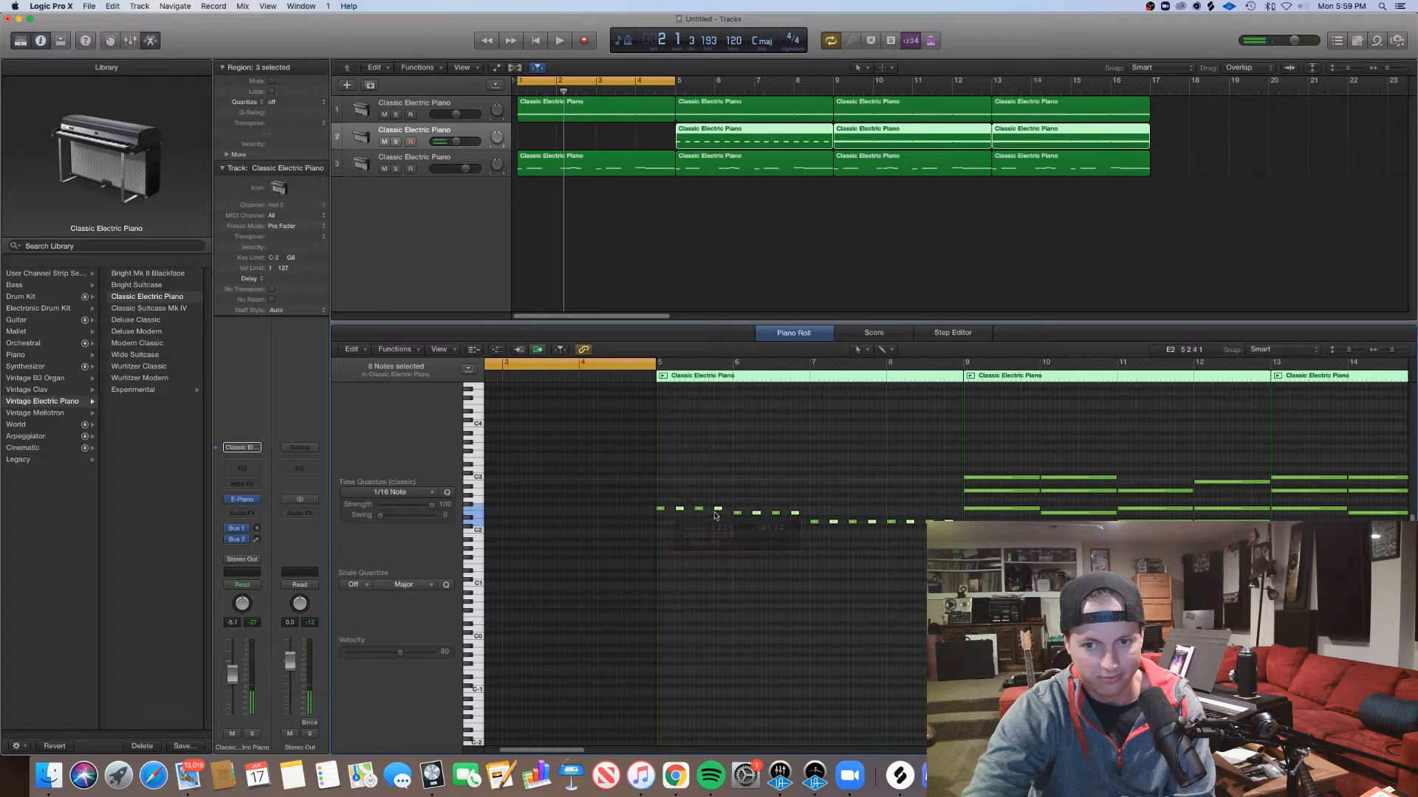
{"action": "left_click_drag", "start_coordinate": [927, 580], "coordinate": [672, 511]}
{"action": "left_click", "coordinate": [1034, 511]}
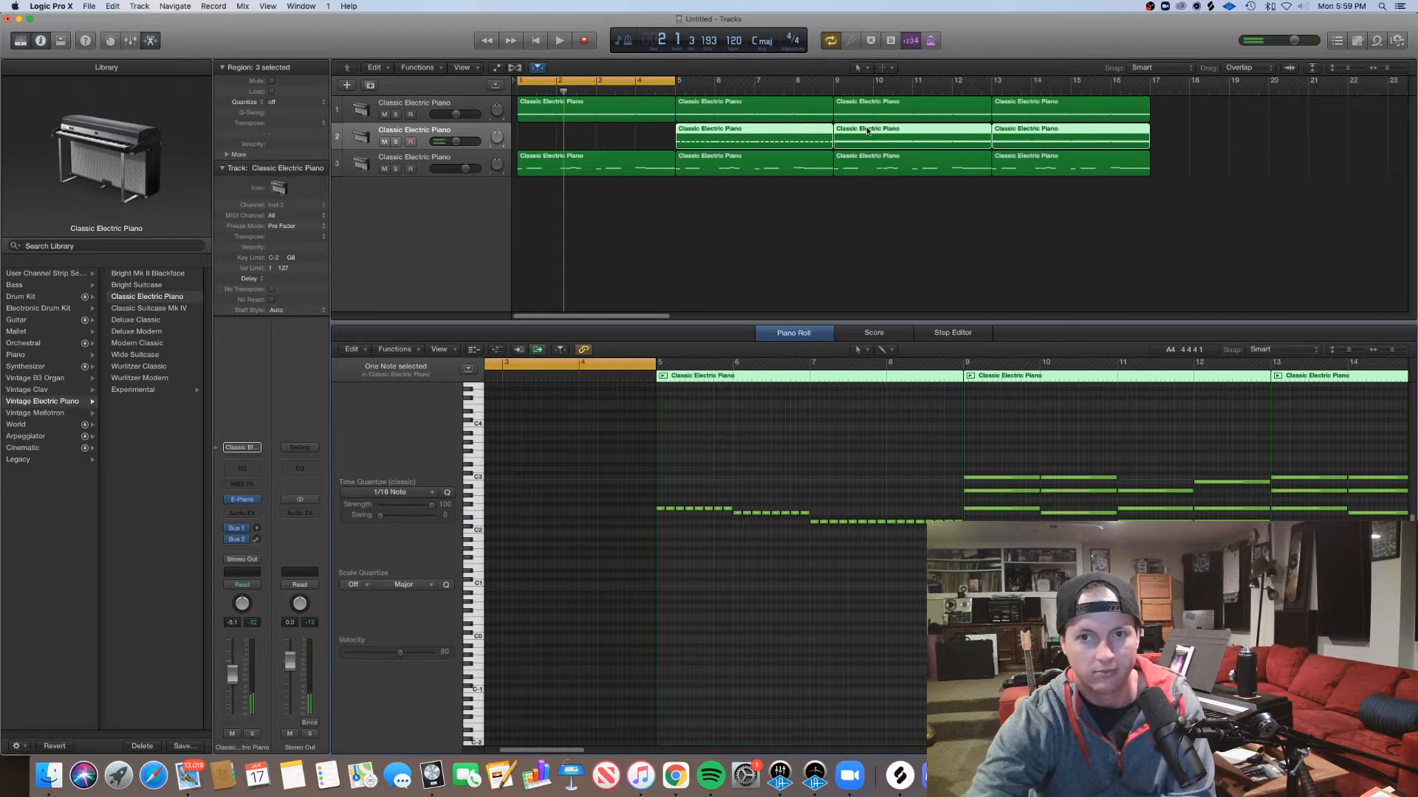
Replace the two unedited chord copies at bars 9 to 16 with loops of the pulse region, and play the arrangement without cycling
{"action": "left_click_drag", "start_coordinate": [1258, 139], "coordinate": [1145, 146]}
{"action": "key", "text": "Delete"}
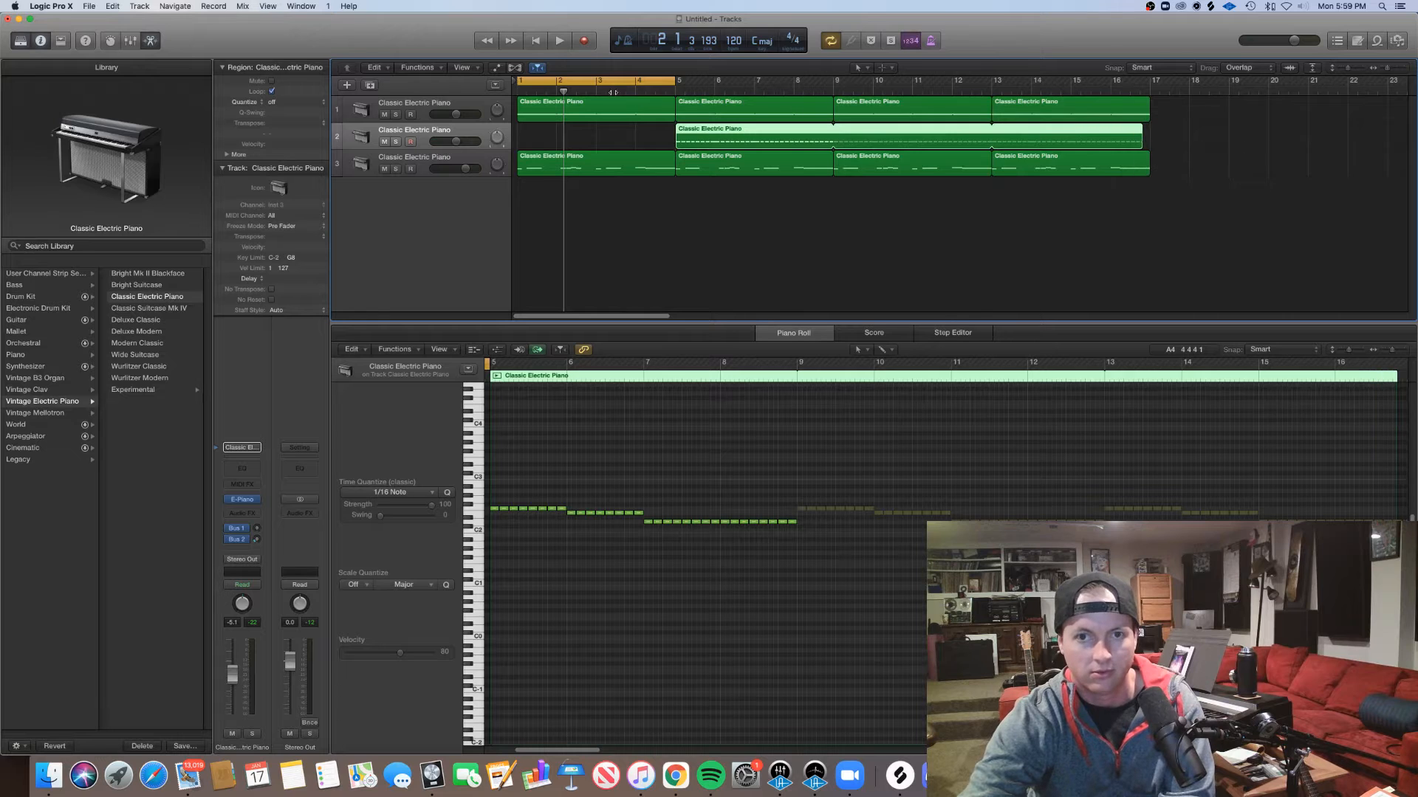
{"action": "double_click", "coordinate": [651, 90]}
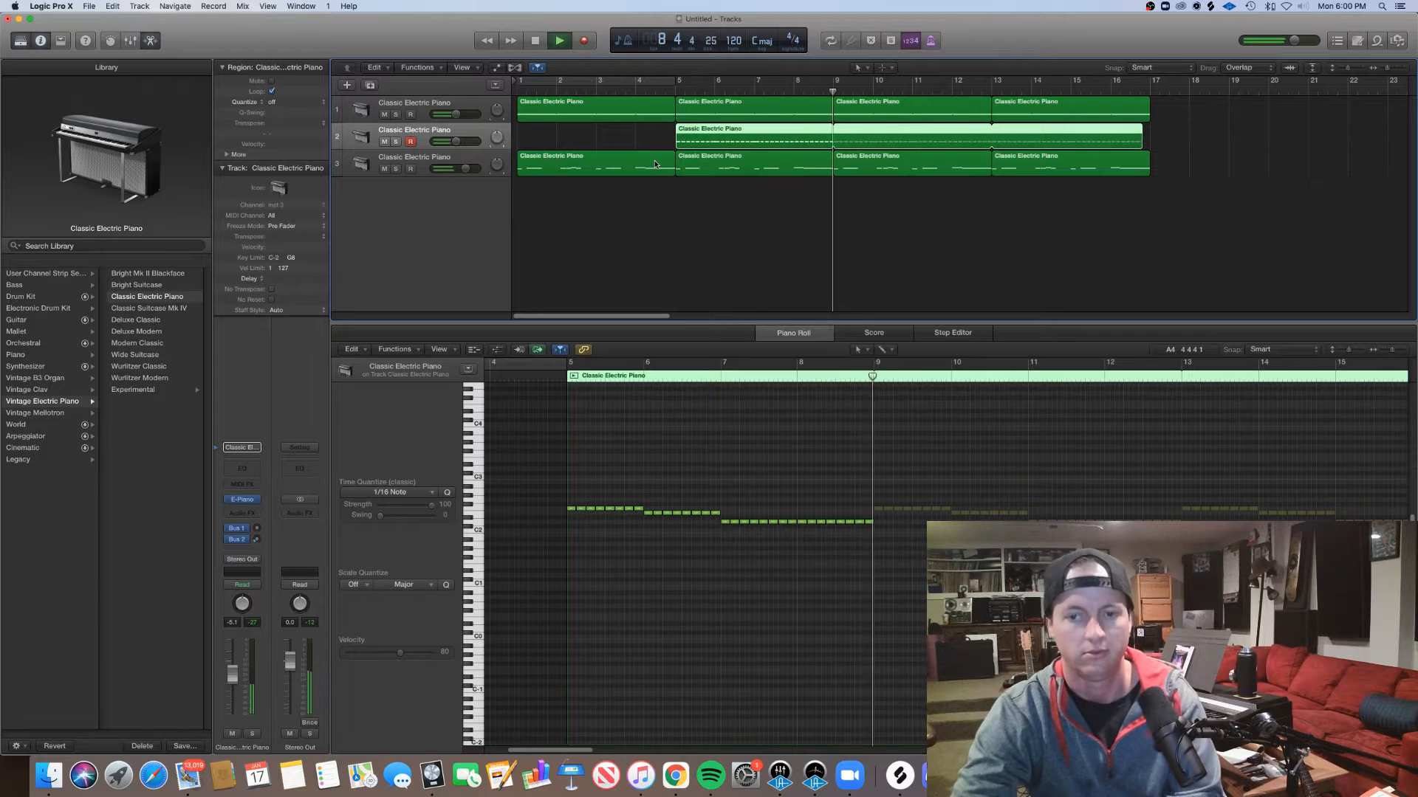
{"action": "left_click", "coordinate": [668, 200]}
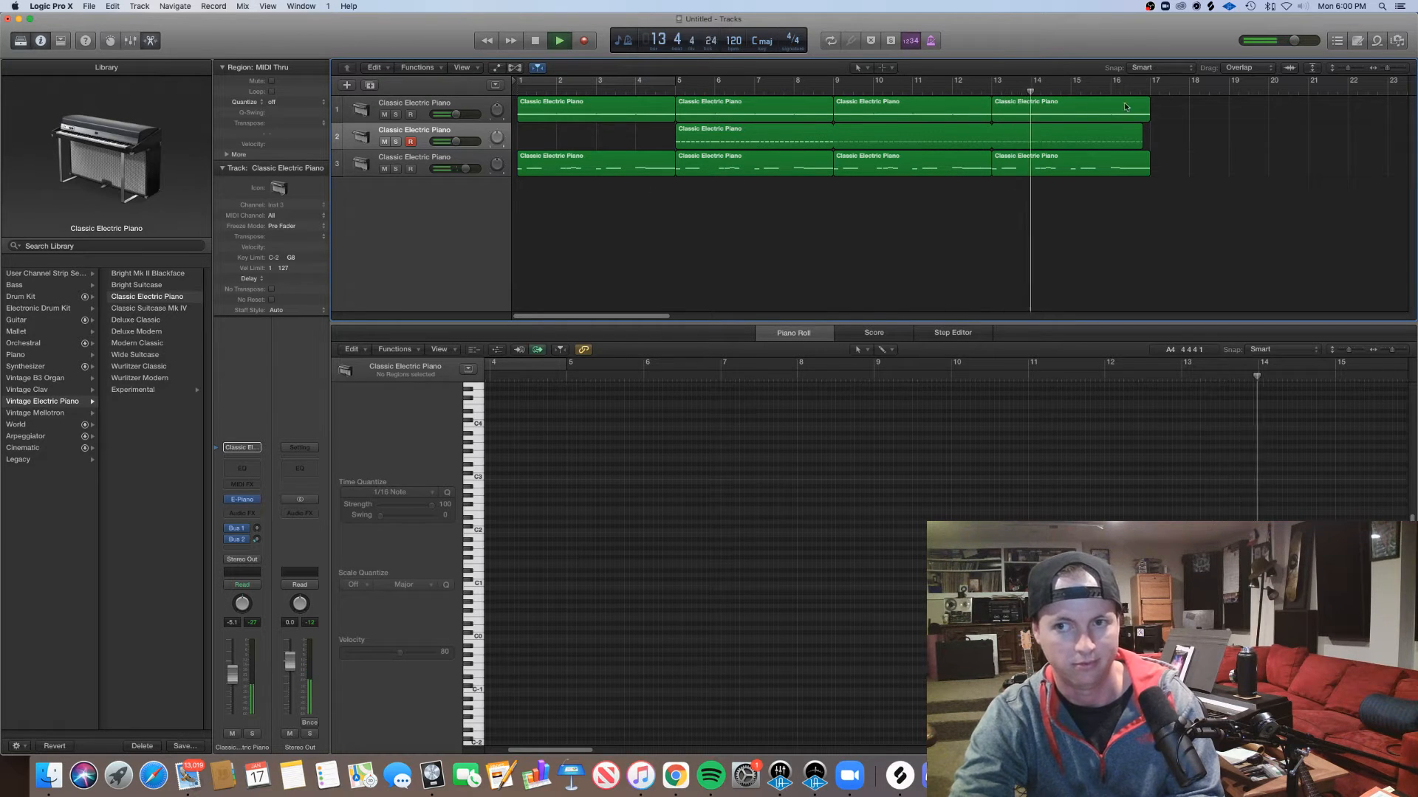
{"action": "left_click_drag", "start_coordinate": [1140, 135], "coordinate": [1149, 136]}
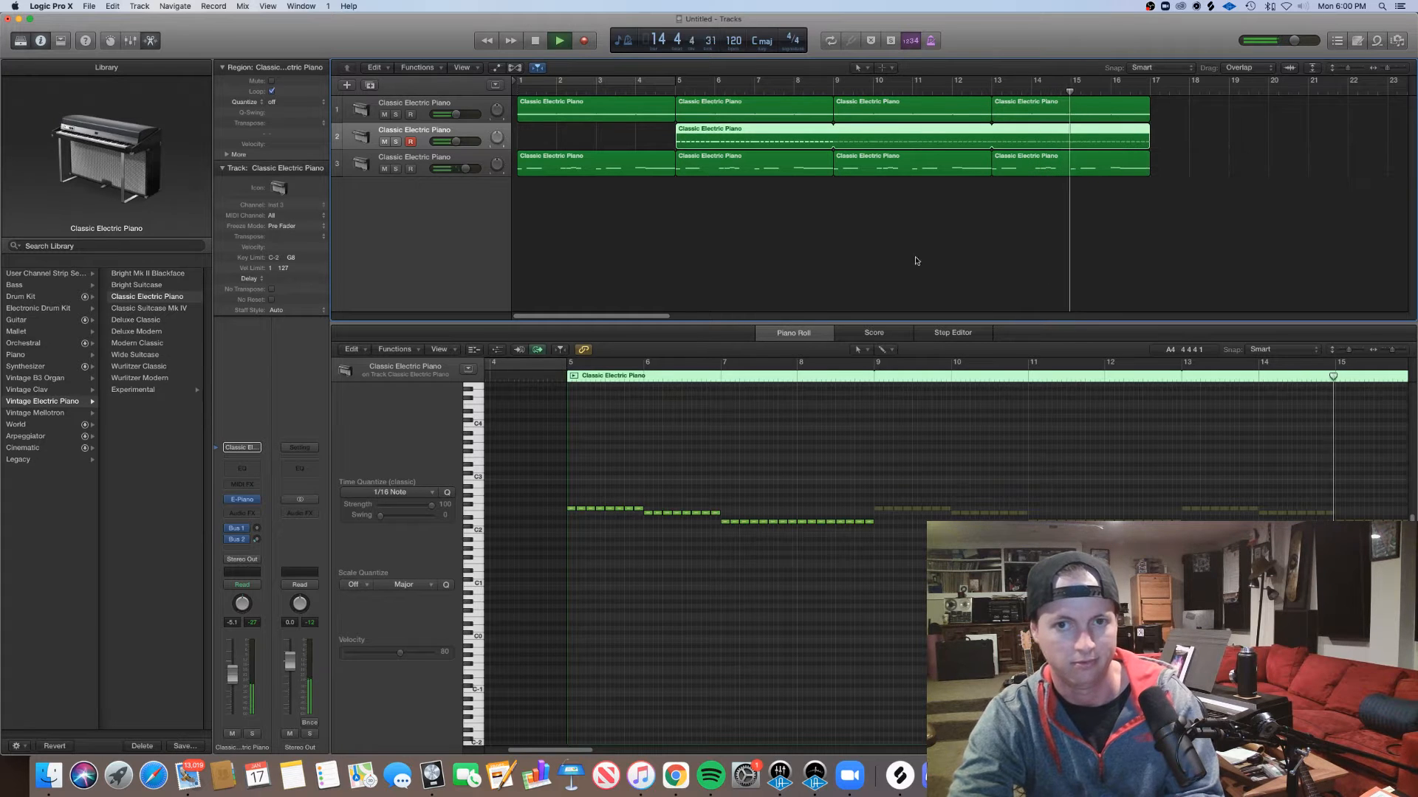
{"action": "left_click", "coordinate": [791, 273]}
Assign the Amped Synth Lead guitar patch to the pulse track, and lower its volume to about -14 dB during playback
{"action": "left_click", "coordinate": [390, 131]}
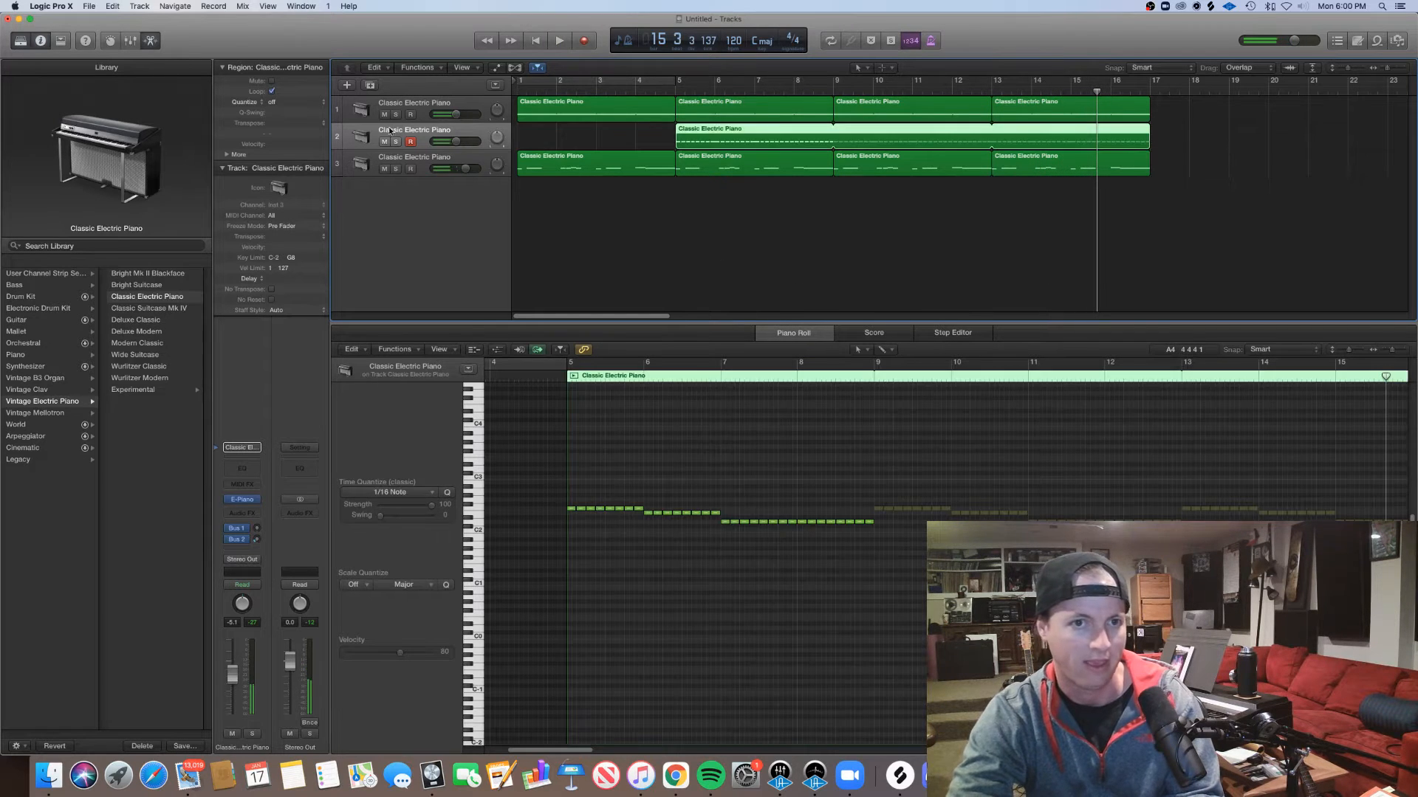
{"action": "left_click", "coordinate": [29, 321]}
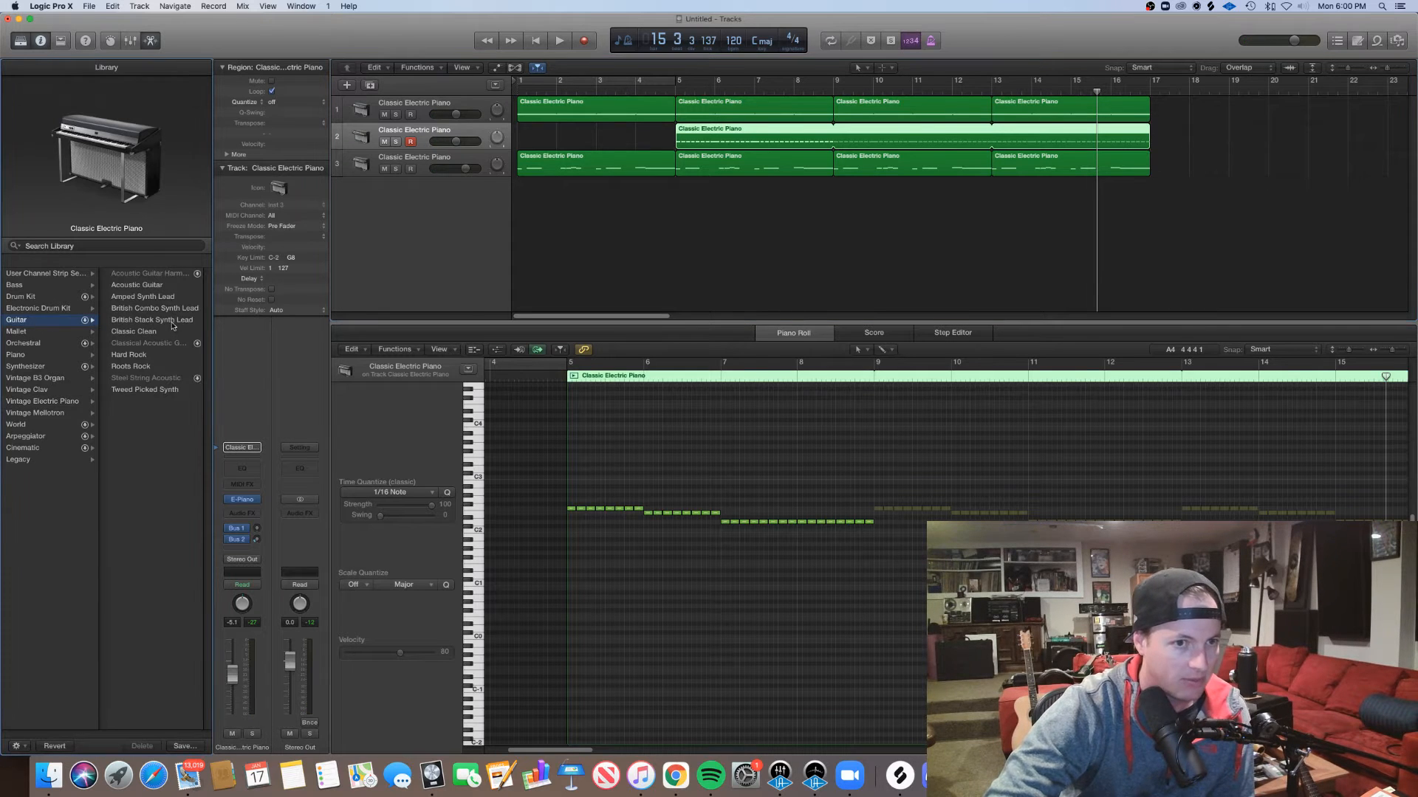
{"action": "left_click", "coordinate": [145, 297]}
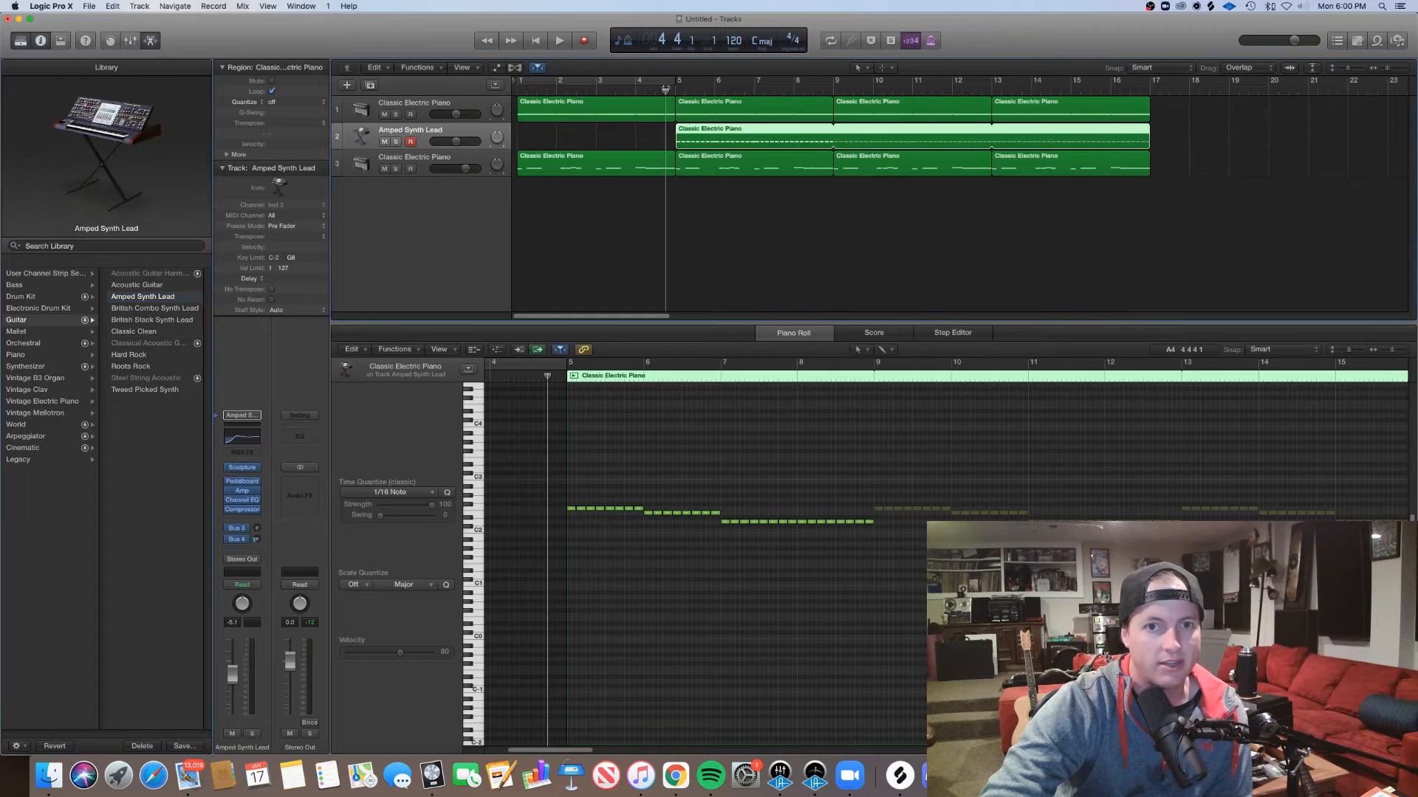
{"action": "key", "text": "space"}
{"action": "left_click_drag", "start_coordinate": [455, 141], "coordinate": [458, 169]}
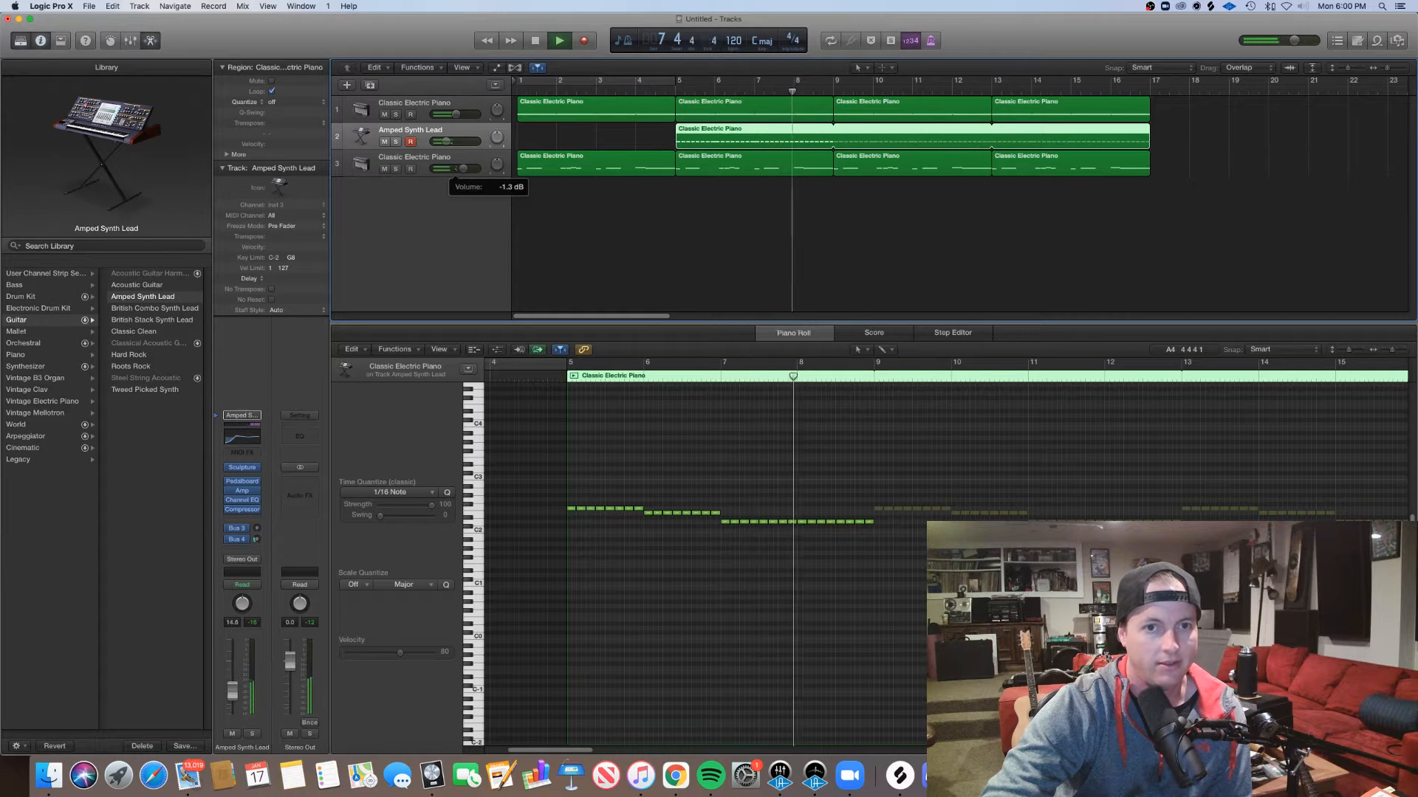
Solo the melody track, assign it the plucked synthesizer patch Hybrid Attacker, and play it with bars 1 to 4 cycling
{"action": "left_click", "coordinate": [396, 167]}
{"action": "left_click", "coordinate": [396, 168]}
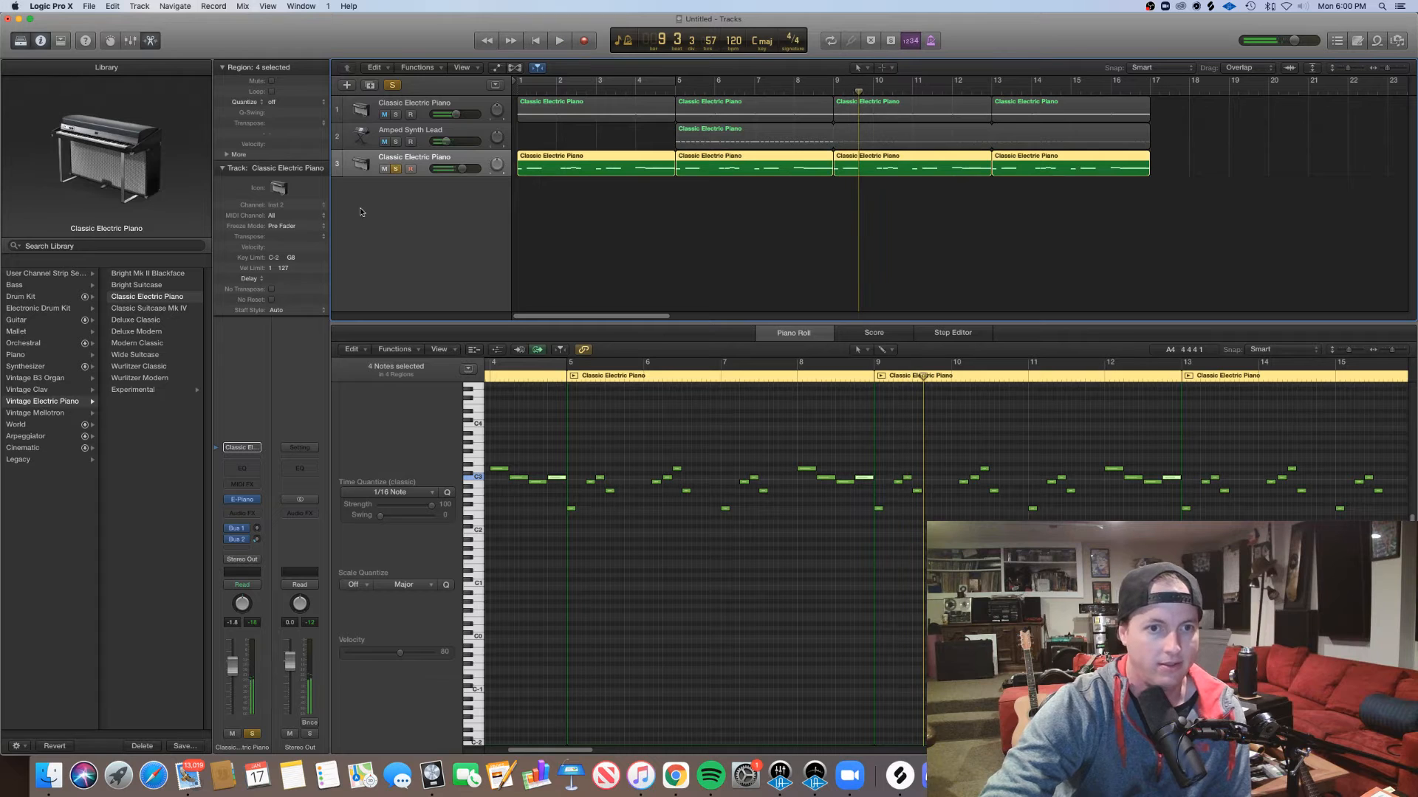
{"action": "left_click", "coordinate": [37, 367]}
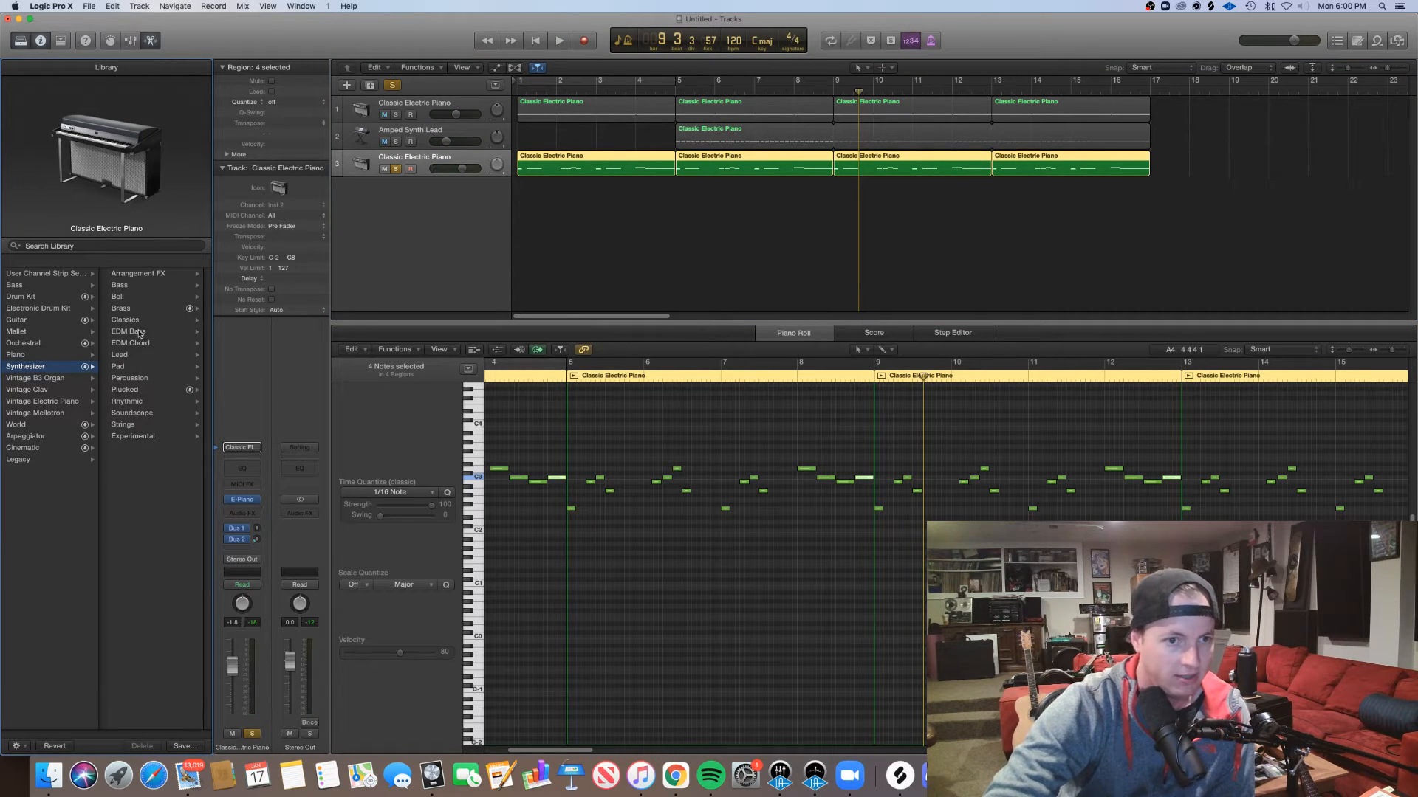
{"action": "left_click", "coordinate": [124, 389]}
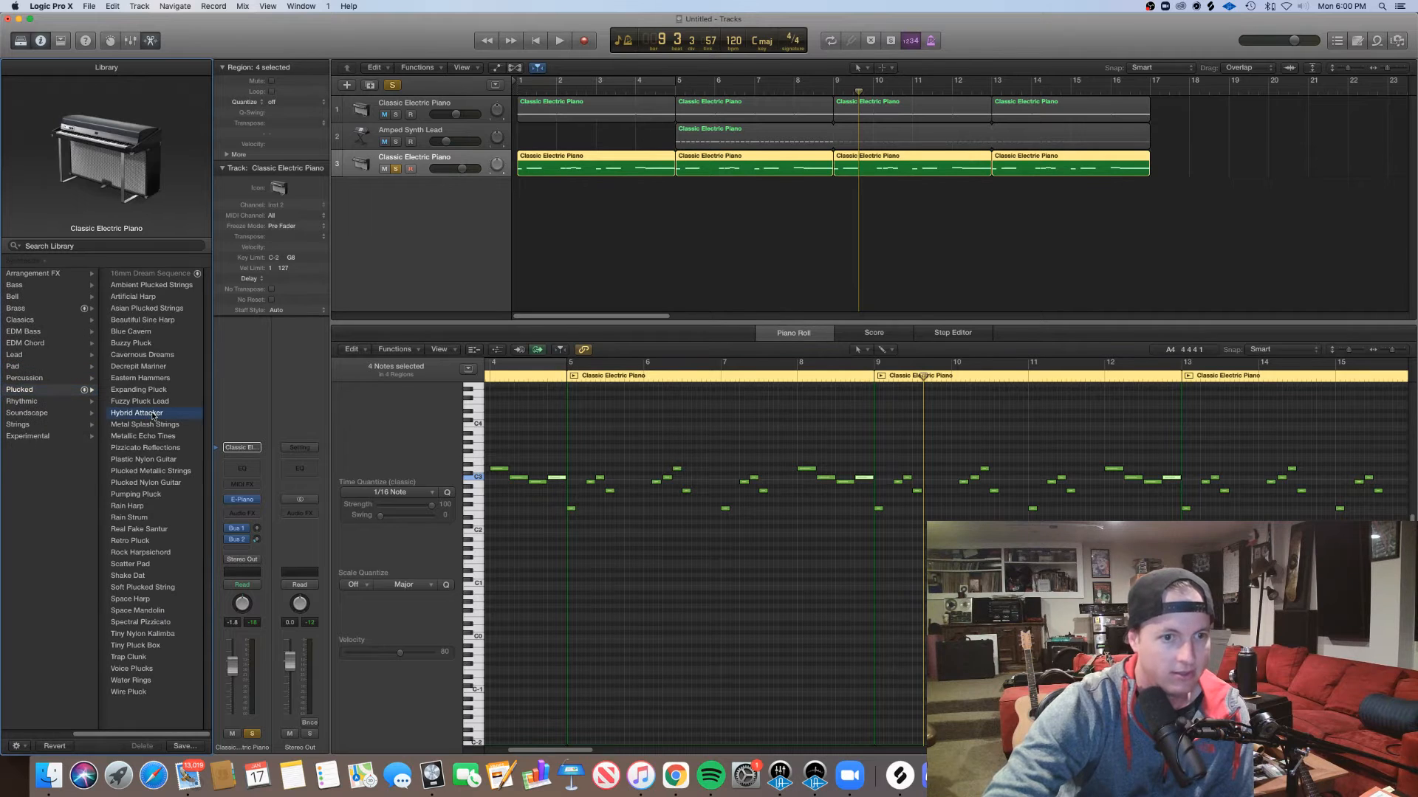
{"action": "left_click", "coordinate": [542, 79]}
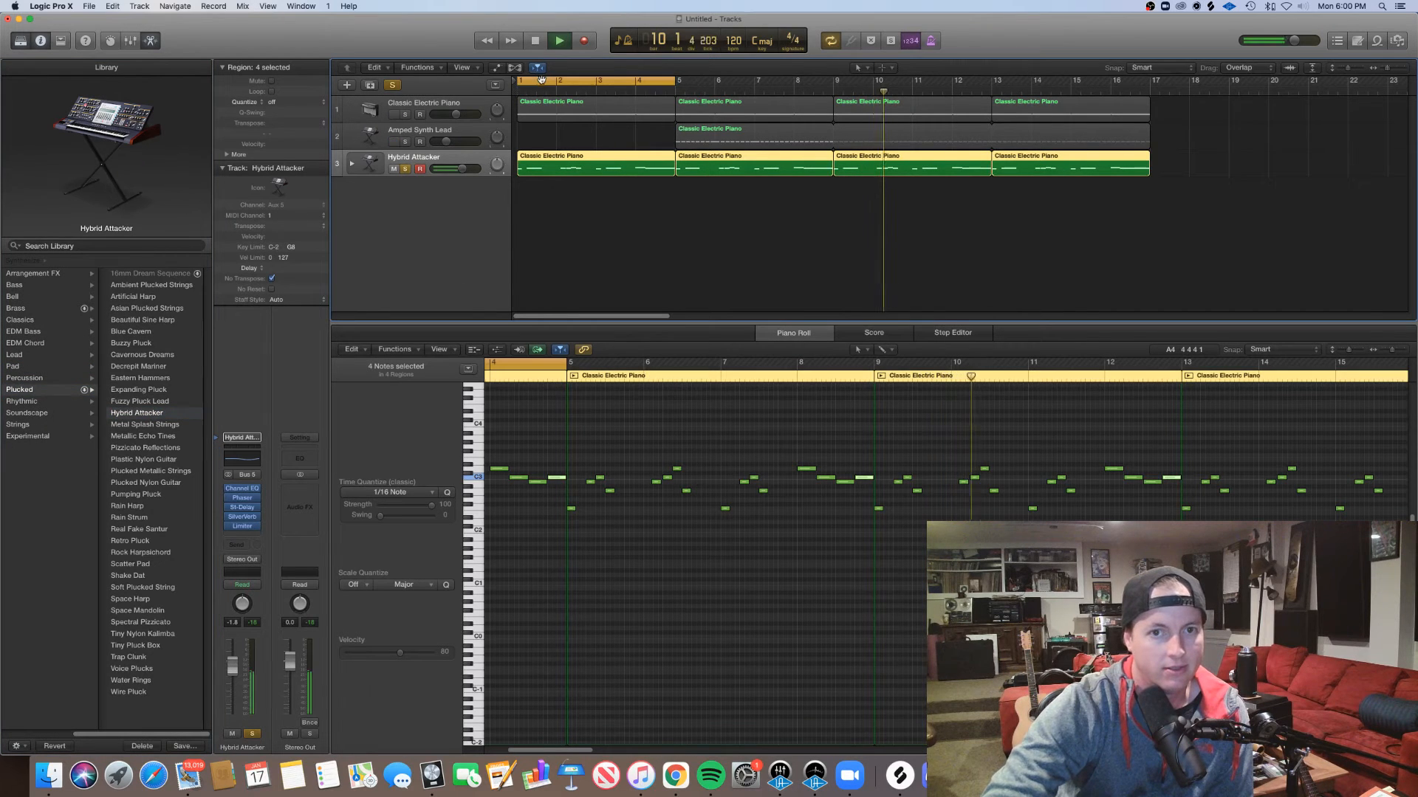
{"action": "key", "text": "space"}
{"action": "key", "text": "space"}
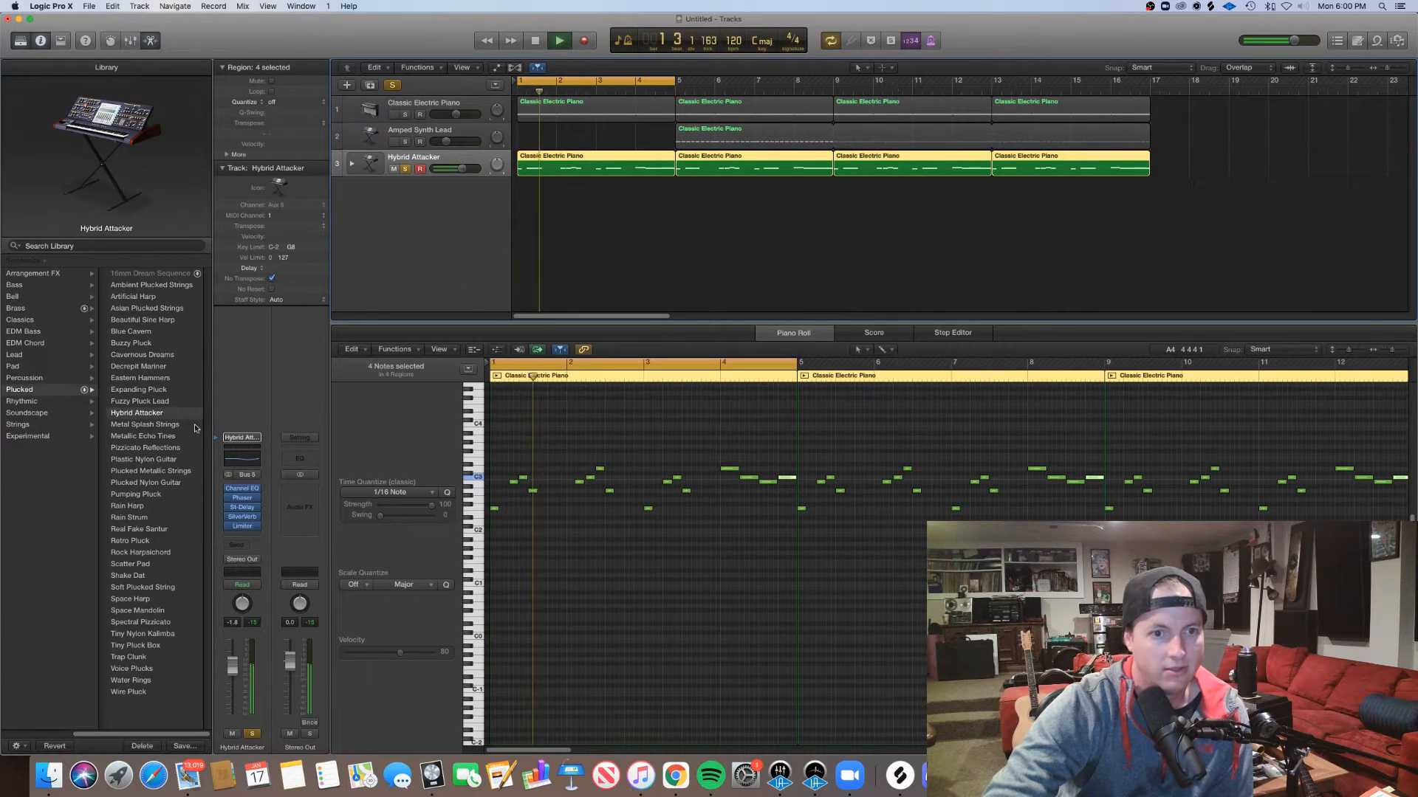
Try Plastic Nylon Guitar on the melody track, settle on Rain Harp, and slightly lower its volume
{"action": "left_click", "coordinate": [145, 459]}
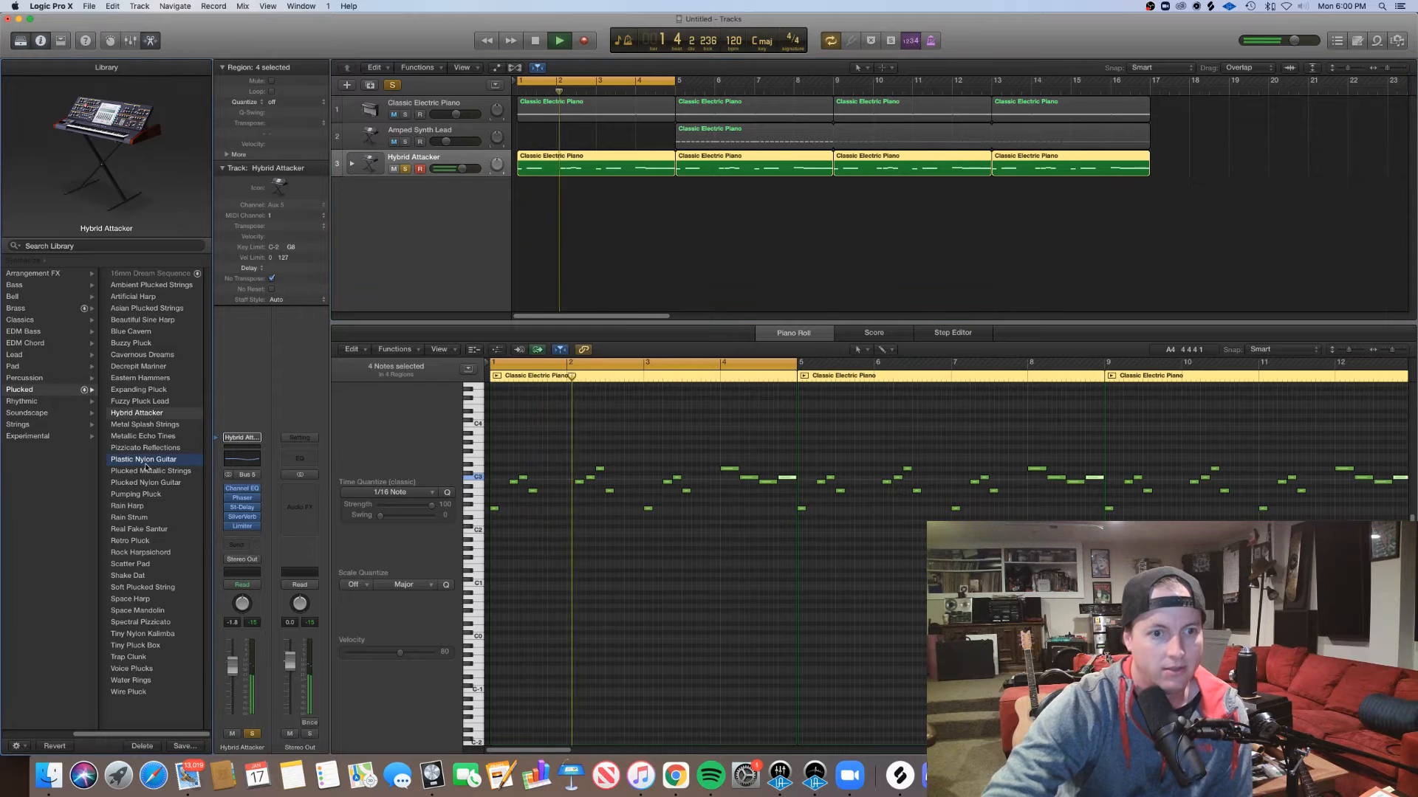
{"action": "left_click", "coordinate": [127, 505]}
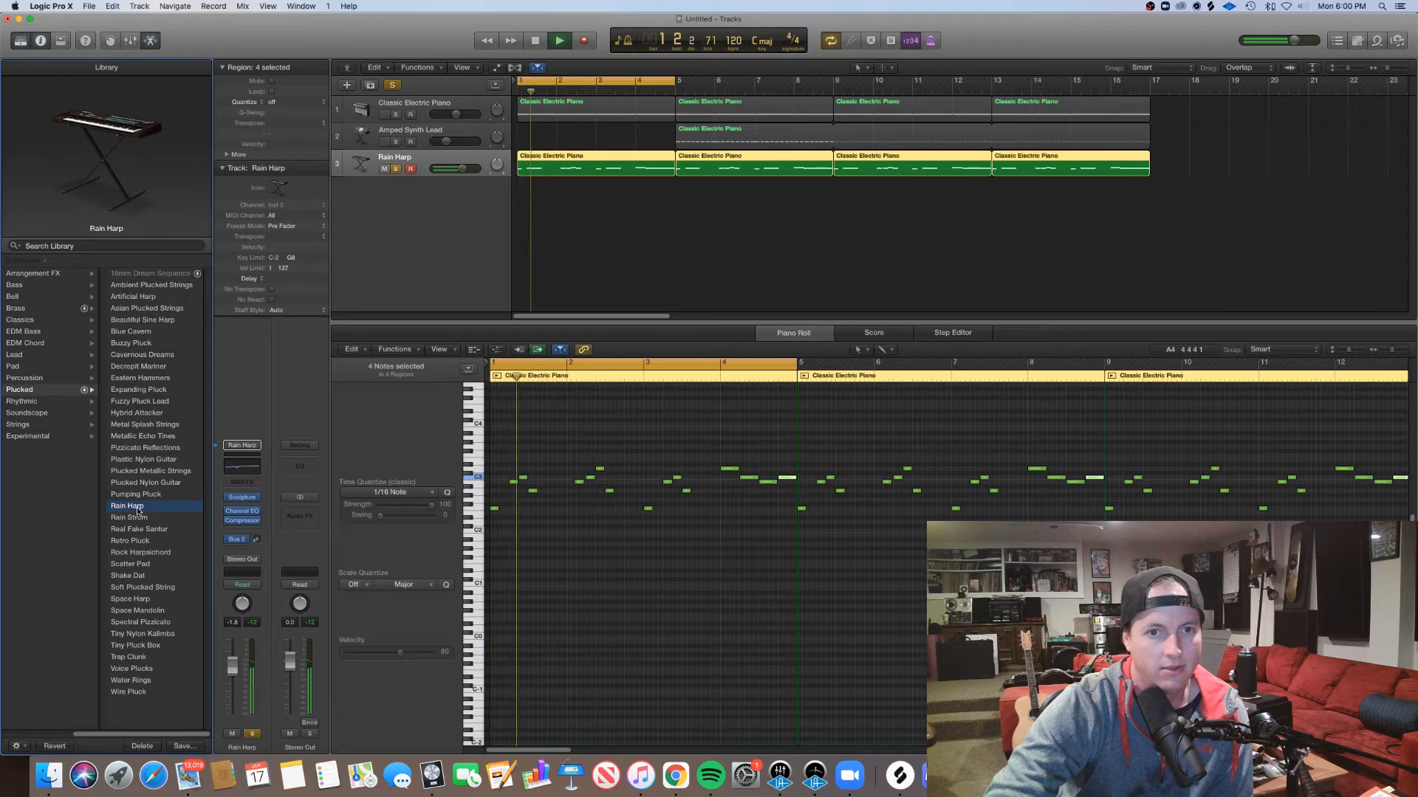
{"action": "left_click_drag", "start_coordinate": [462, 168], "coordinate": [459, 168]}
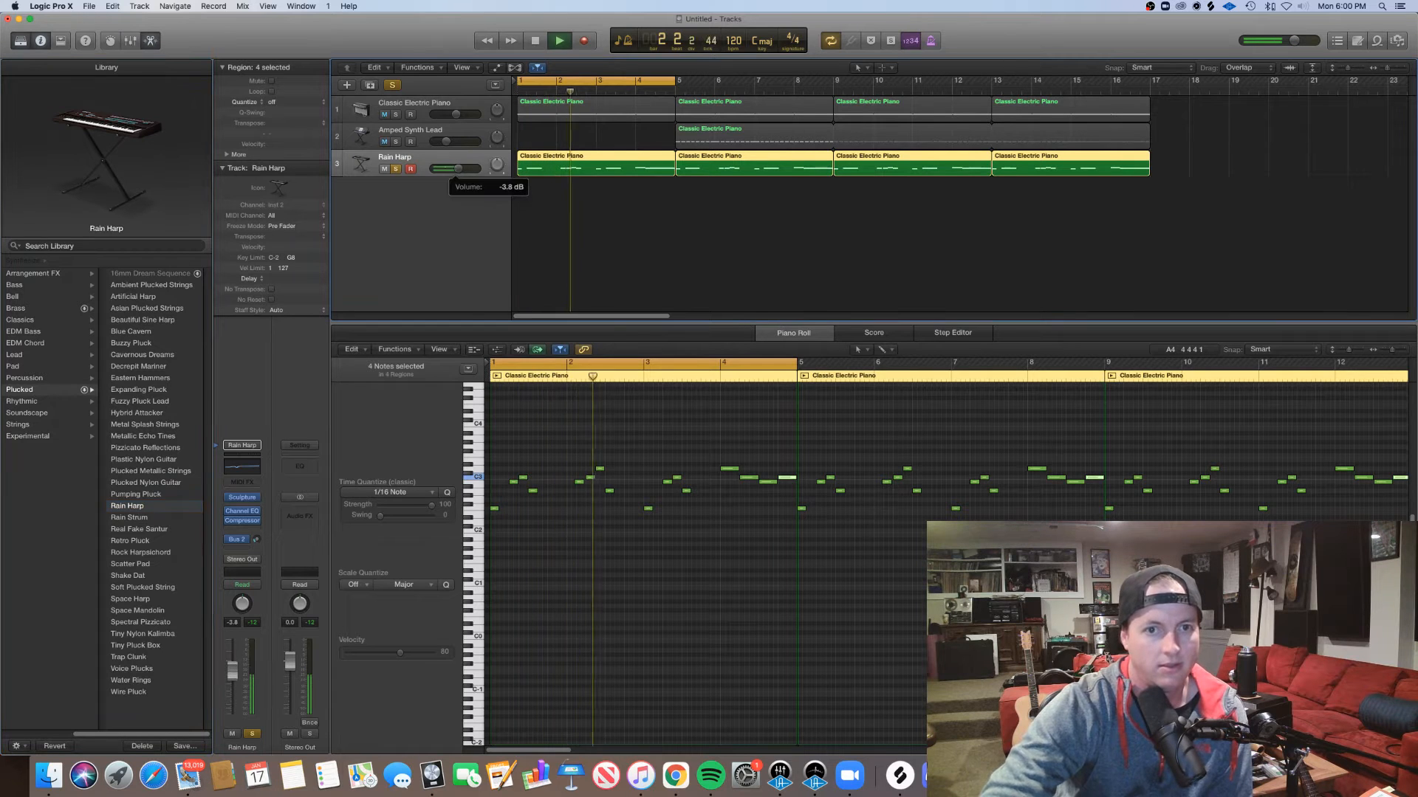
Solo the chord track alongside the melody, audition the Infinity Strings synthesizer pad on it, and lower its volume
{"action": "left_click", "coordinate": [396, 114]}
{"action": "key", "text": "space"}
{"action": "key", "text": "space"}
{"action": "left_click", "coordinate": [411, 111]}
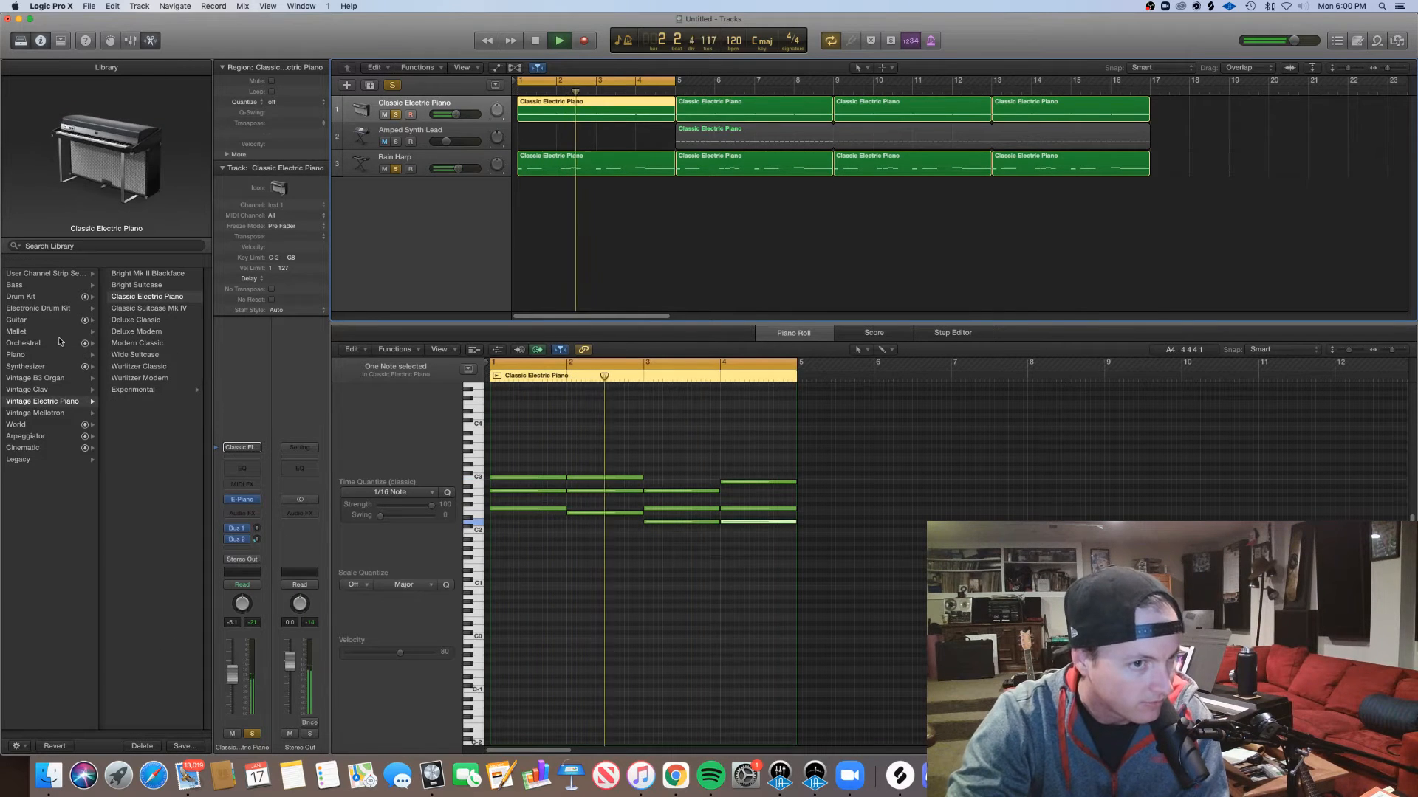
{"action": "left_click", "coordinate": [33, 367]}
{"action": "left_click", "coordinate": [146, 369]}
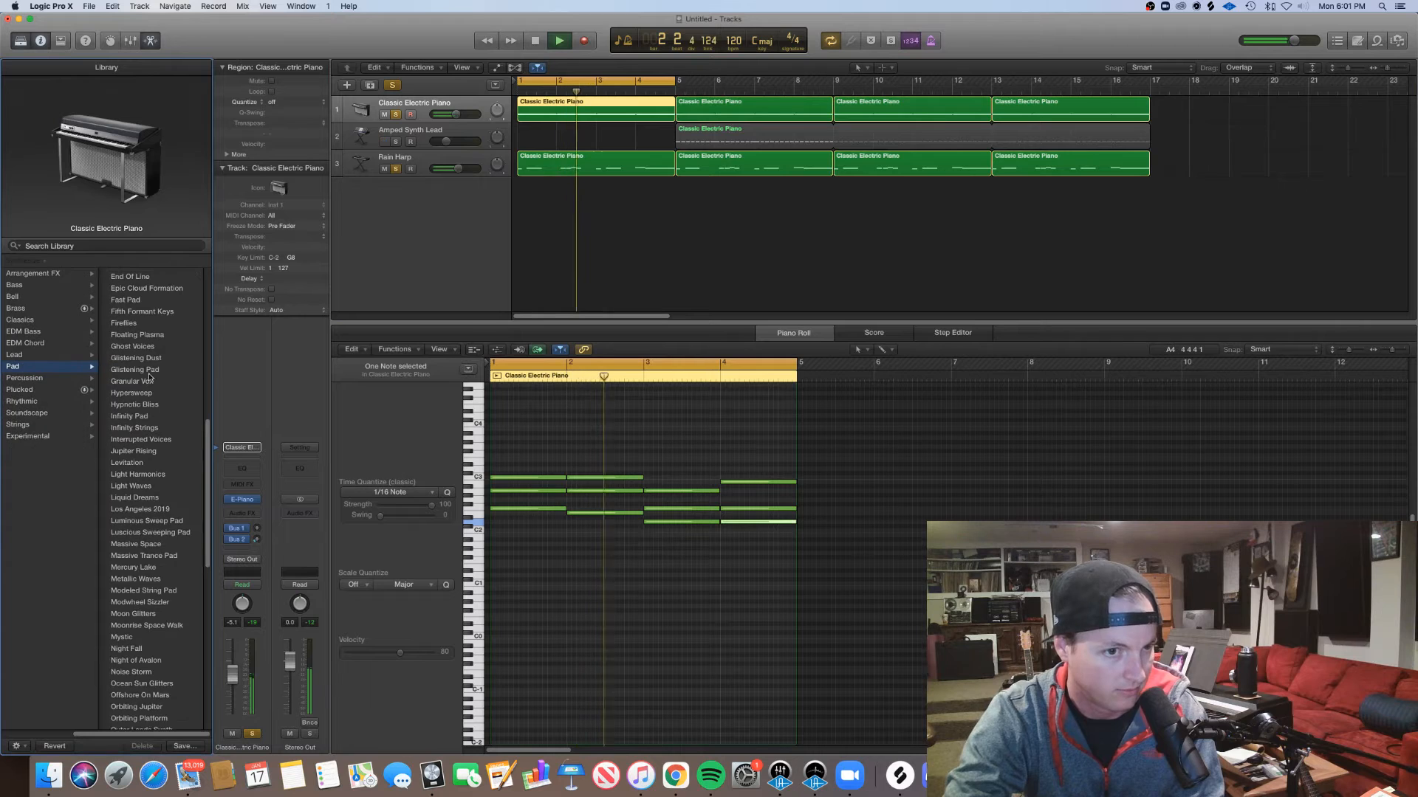
{"action": "left_click", "coordinate": [135, 428]}
{"action": "key", "text": "space"}
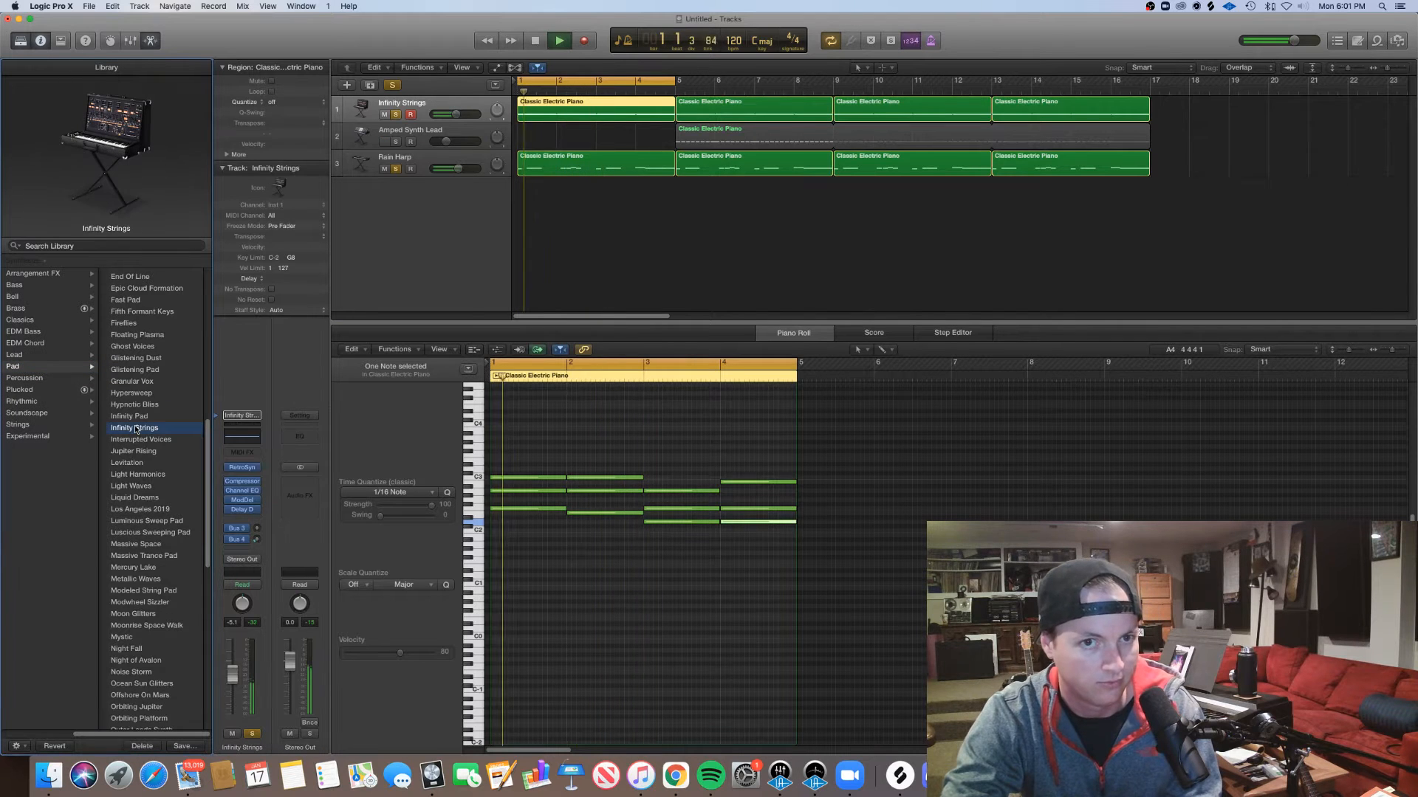
{"action": "left_click_drag", "start_coordinate": [456, 113], "coordinate": [449, 115]}
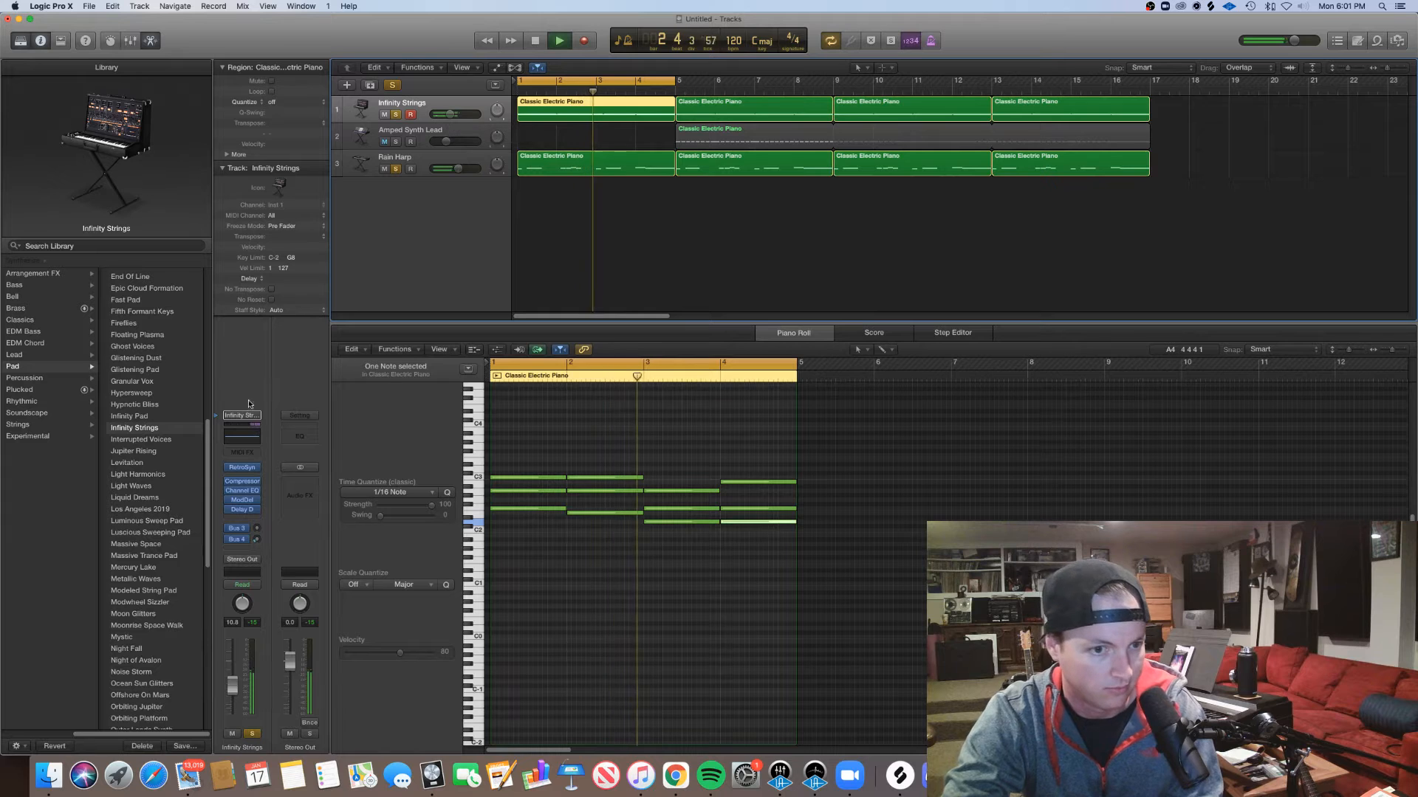
Audition the Liquid Dreams and Light Waves pads on the chord track, choose Night Fall, and lower its volume to about -14 dB
{"action": "left_click", "coordinate": [118, 509]}
{"action": "left_click", "coordinate": [141, 498]}
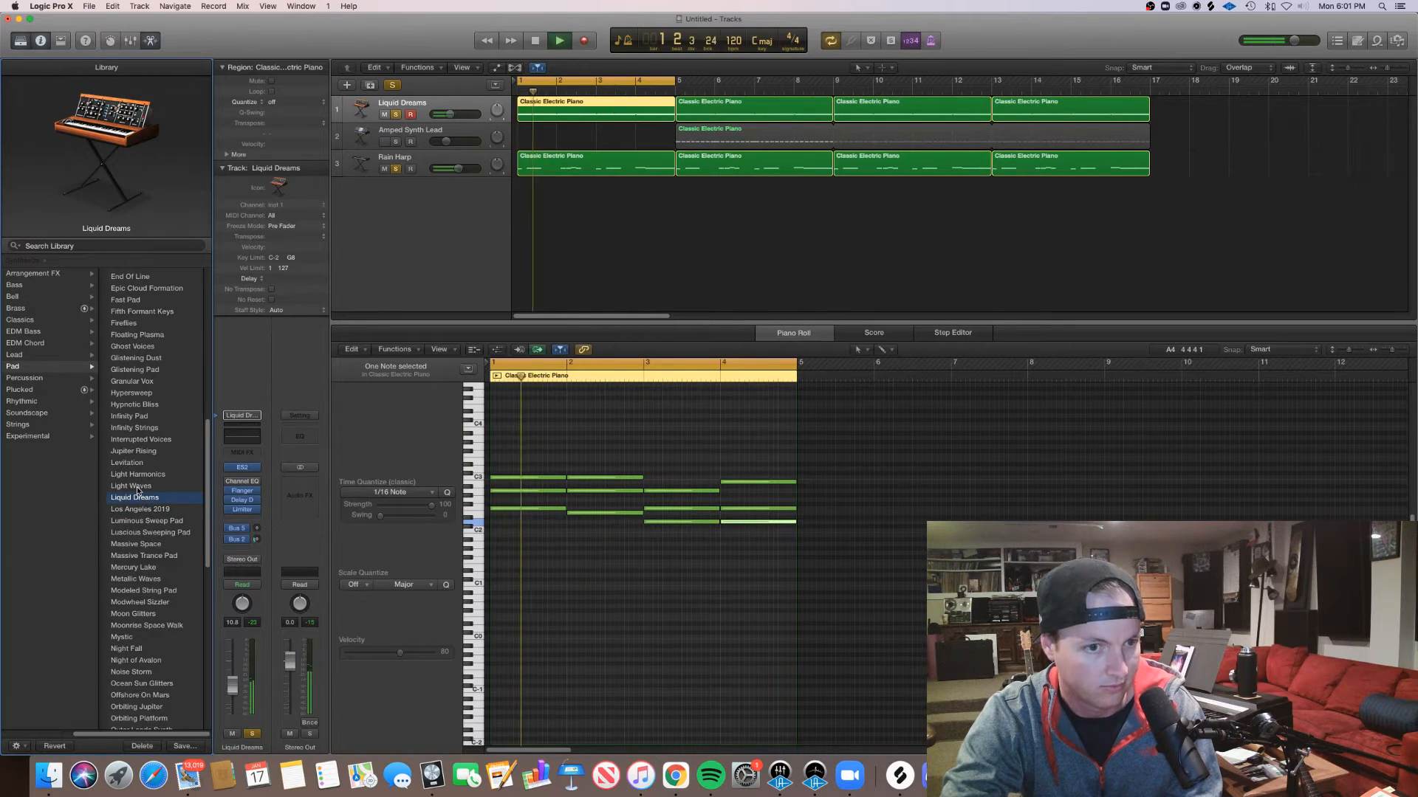
{"action": "left_click", "coordinate": [138, 486]}
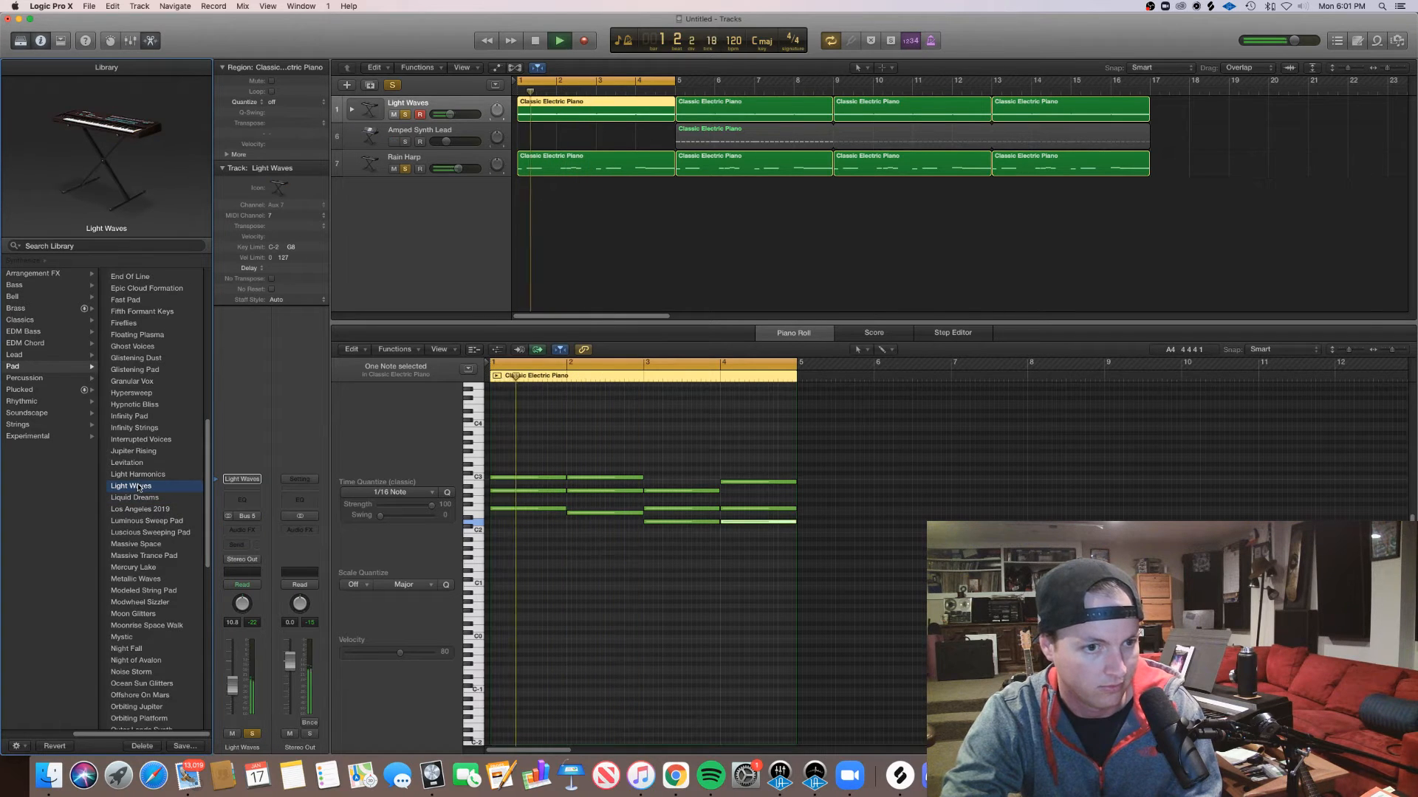
{"action": "left_click", "coordinate": [134, 649]}
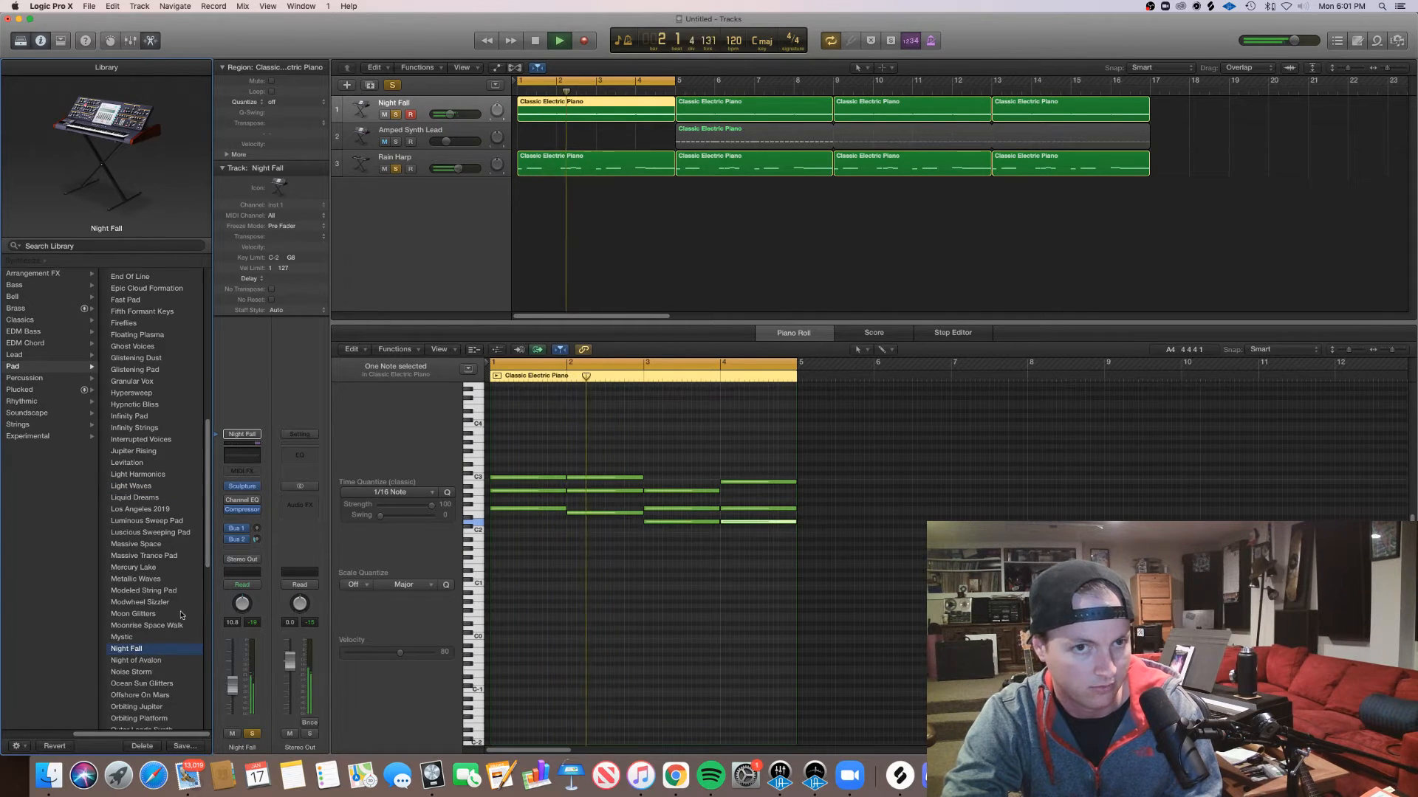
{"action": "left_click_drag", "start_coordinate": [451, 113], "coordinate": [446, 114]}
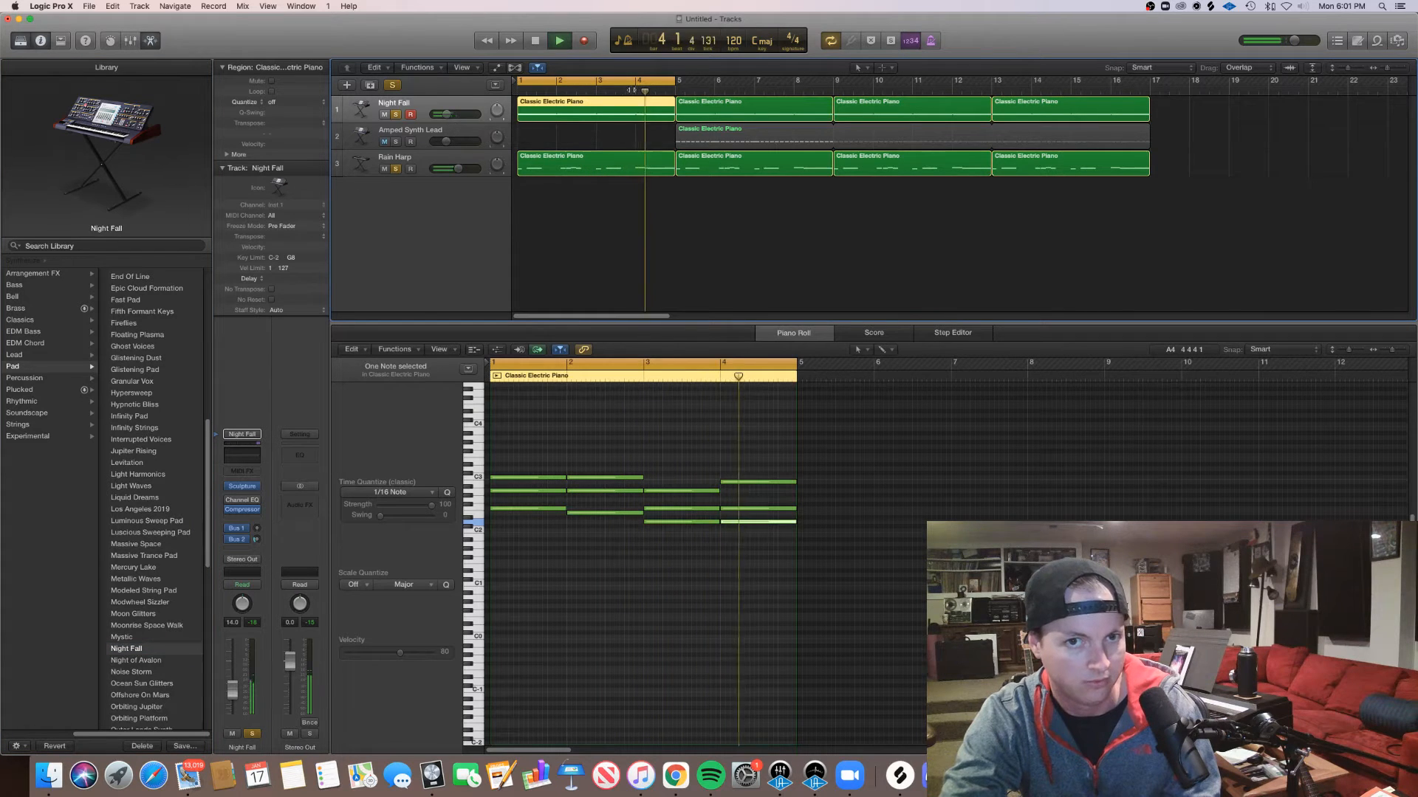
Solo the Amped Synth Lead track as well, play past bar 4, and move the cycle range to bars 9 to 16
{"action": "key", "text": "c"}
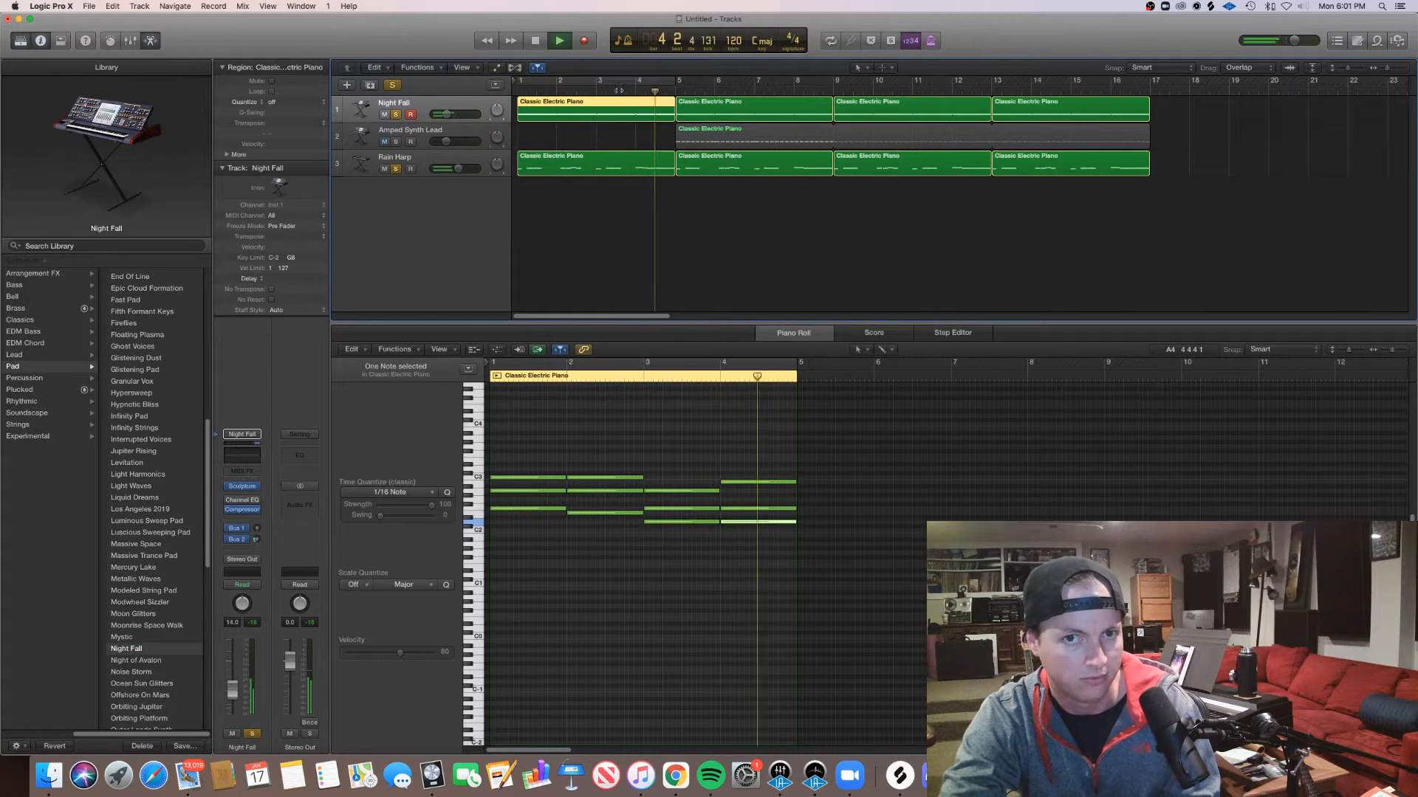
{"action": "left_click", "coordinate": [396, 141]}
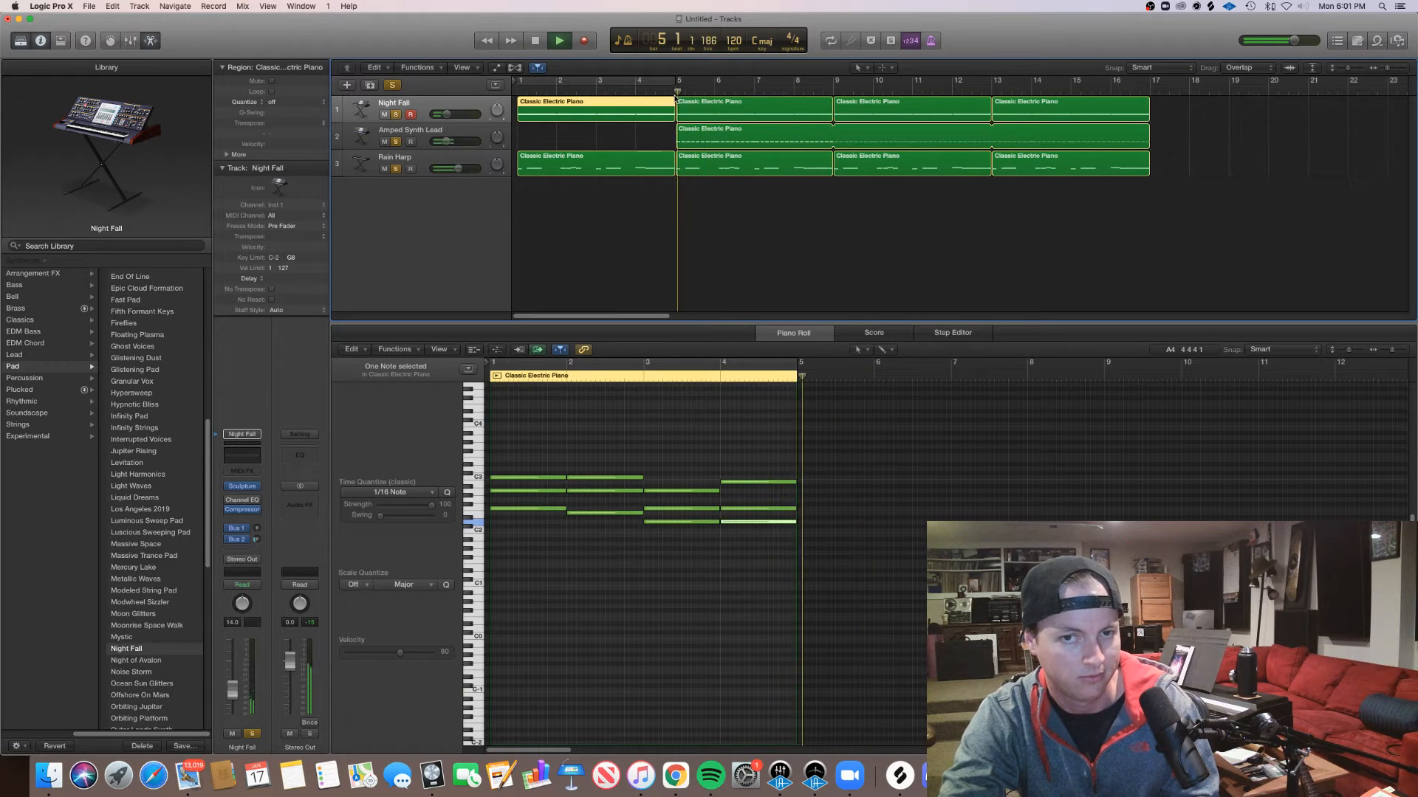
{"action": "key", "text": "super+Left"}
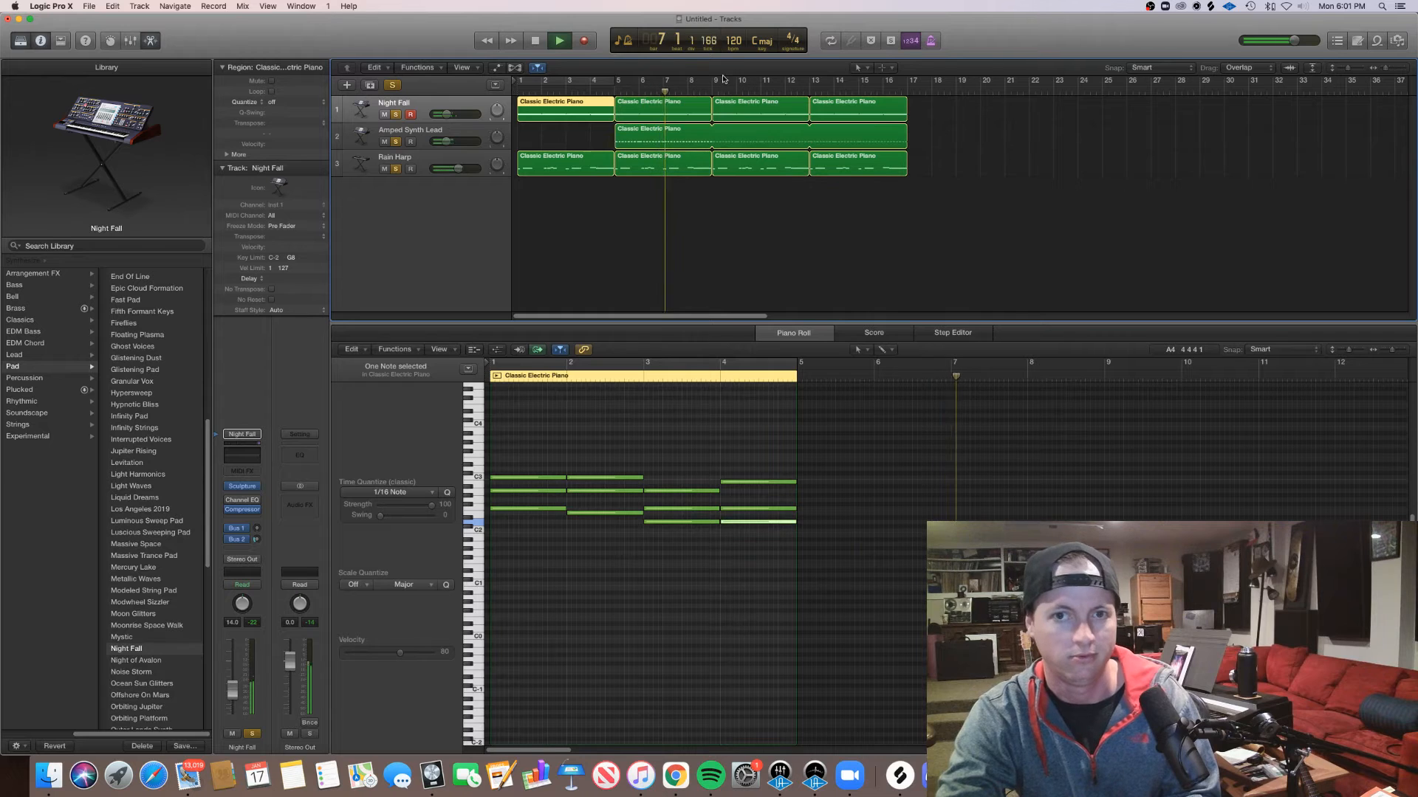
{"action": "left_click_drag", "start_coordinate": [730, 83], "coordinate": [908, 83]}
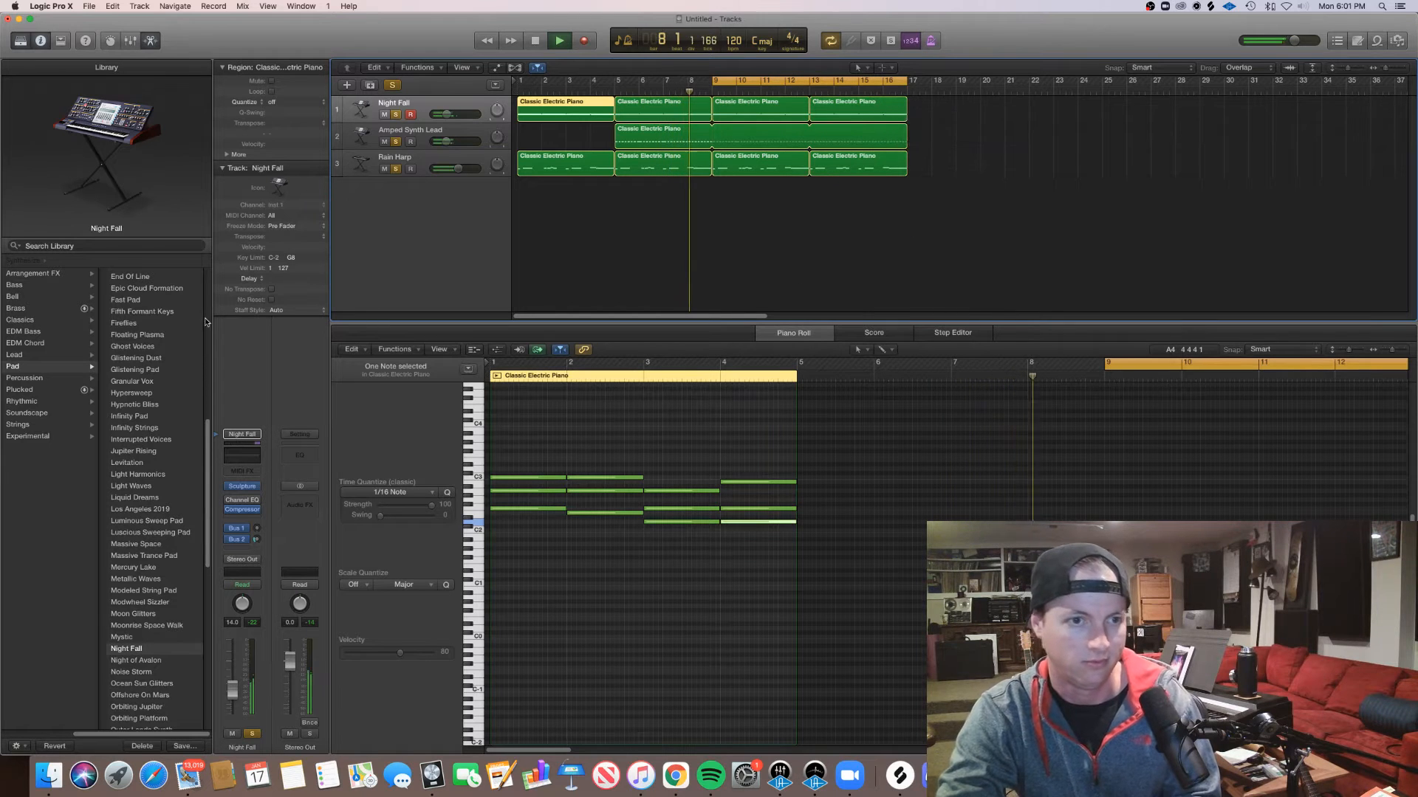
Add a software instrument track below Rain Harp and load the Boutique 808 drum machine kit on it
{"action": "left_click", "coordinate": [350, 169]}
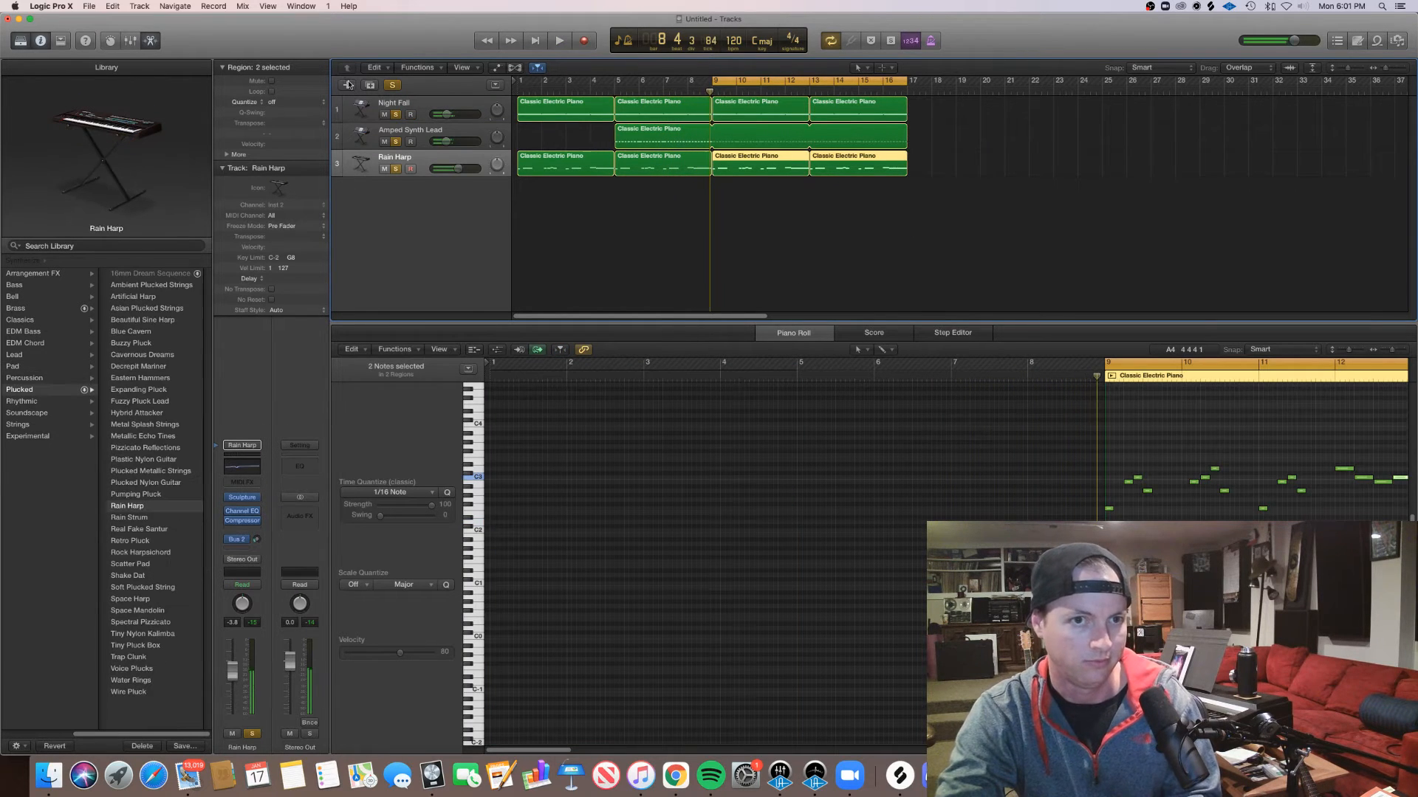
{"action": "left_click", "coordinate": [346, 85]}
{"action": "left_click", "coordinate": [849, 194]}
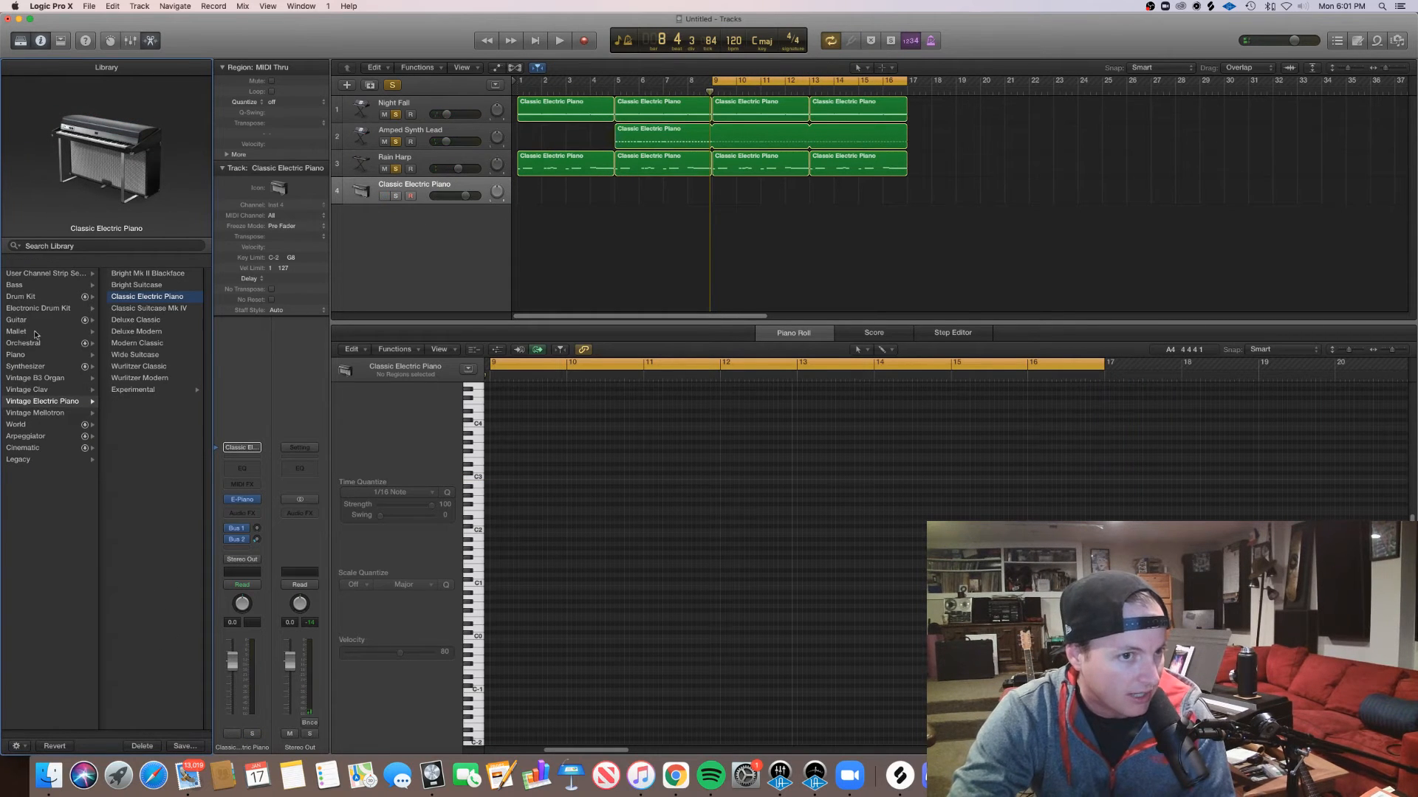
{"action": "left_click", "coordinate": [85, 307]}
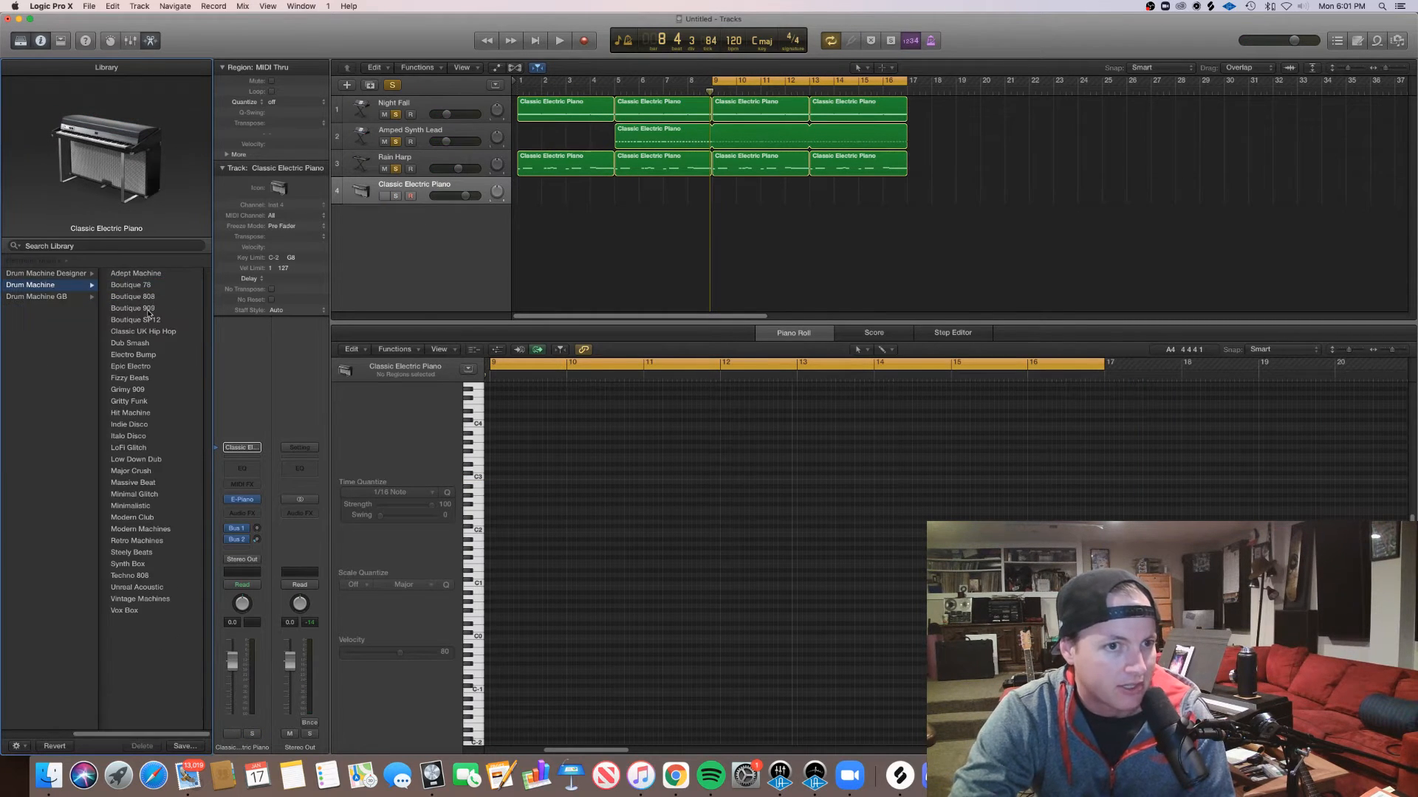
{"action": "left_click", "coordinate": [138, 298]}
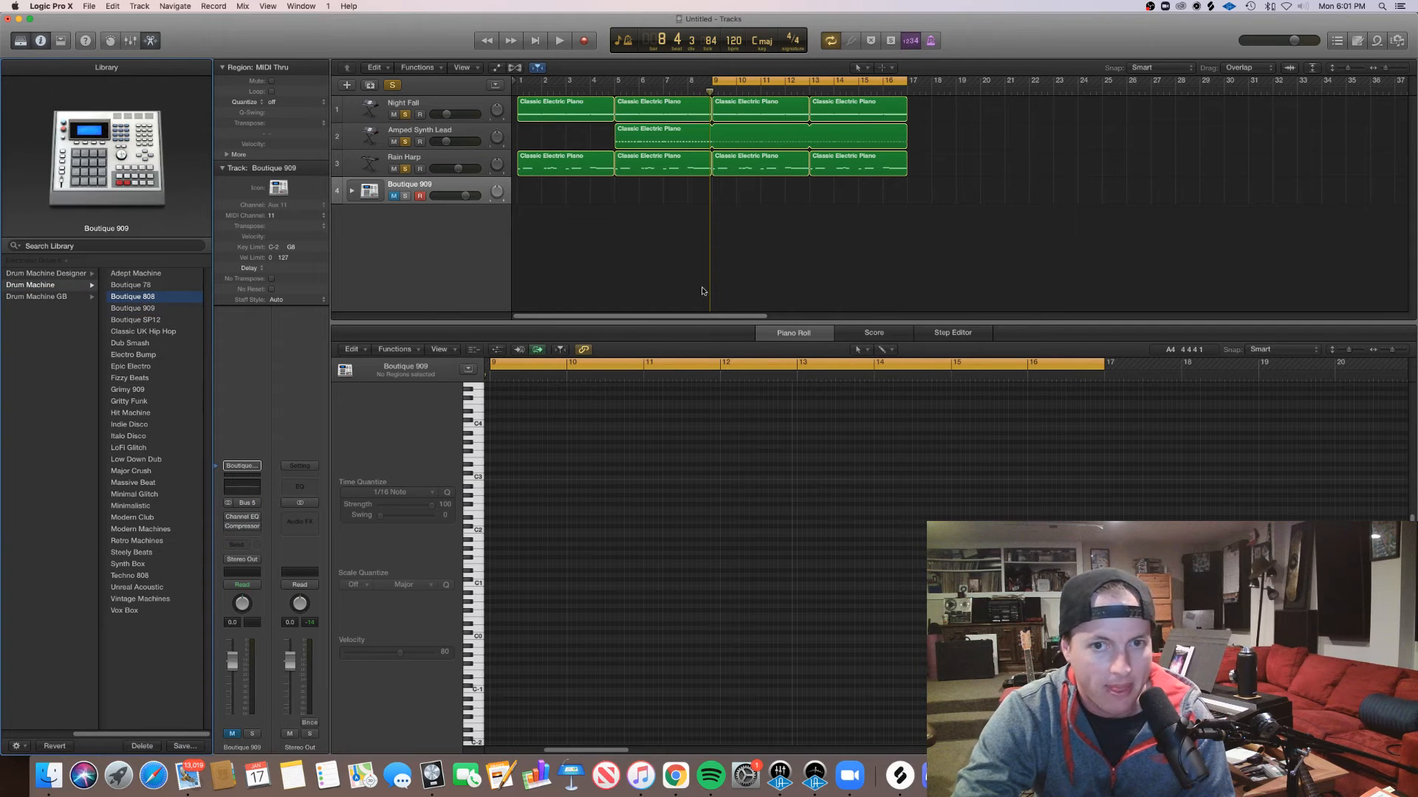
Create an empty MIDI region on the Boutique 808 track and extend it over bars 9 to 12
{"action": "right_click", "coordinate": [726, 197]}
{"action": "left_click", "coordinate": [731, 199]}
{"action": "left_click_drag", "start_coordinate": [732, 199], "coordinate": [808, 200]}
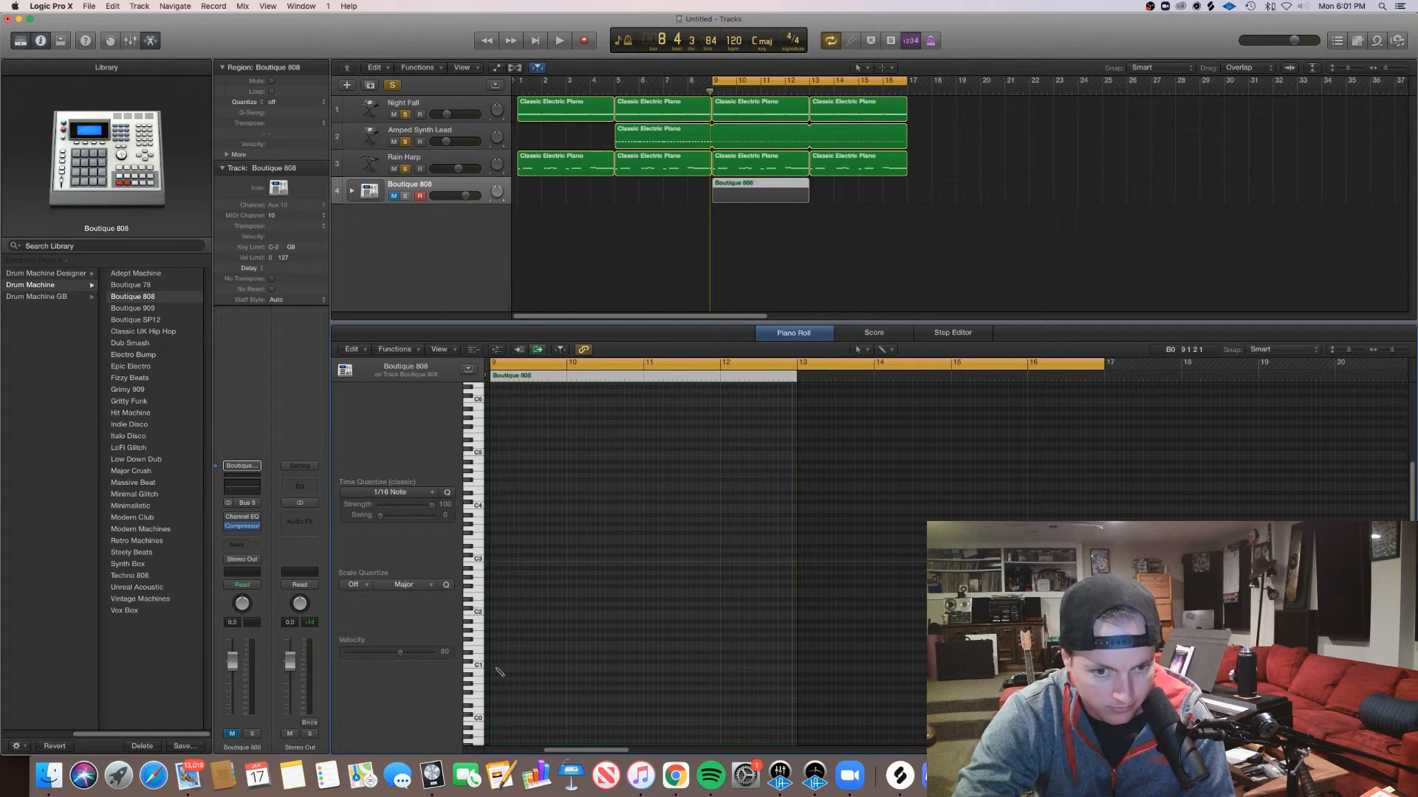
Add C1 kick notes on beat 1 and the offbeat after beat 3 in bars 9 and 10 of the drum region
{"action": "left_click_drag", "start_coordinate": [502, 666], "coordinate": [499, 670]}
{"action": "left_click", "coordinate": [559, 668]}
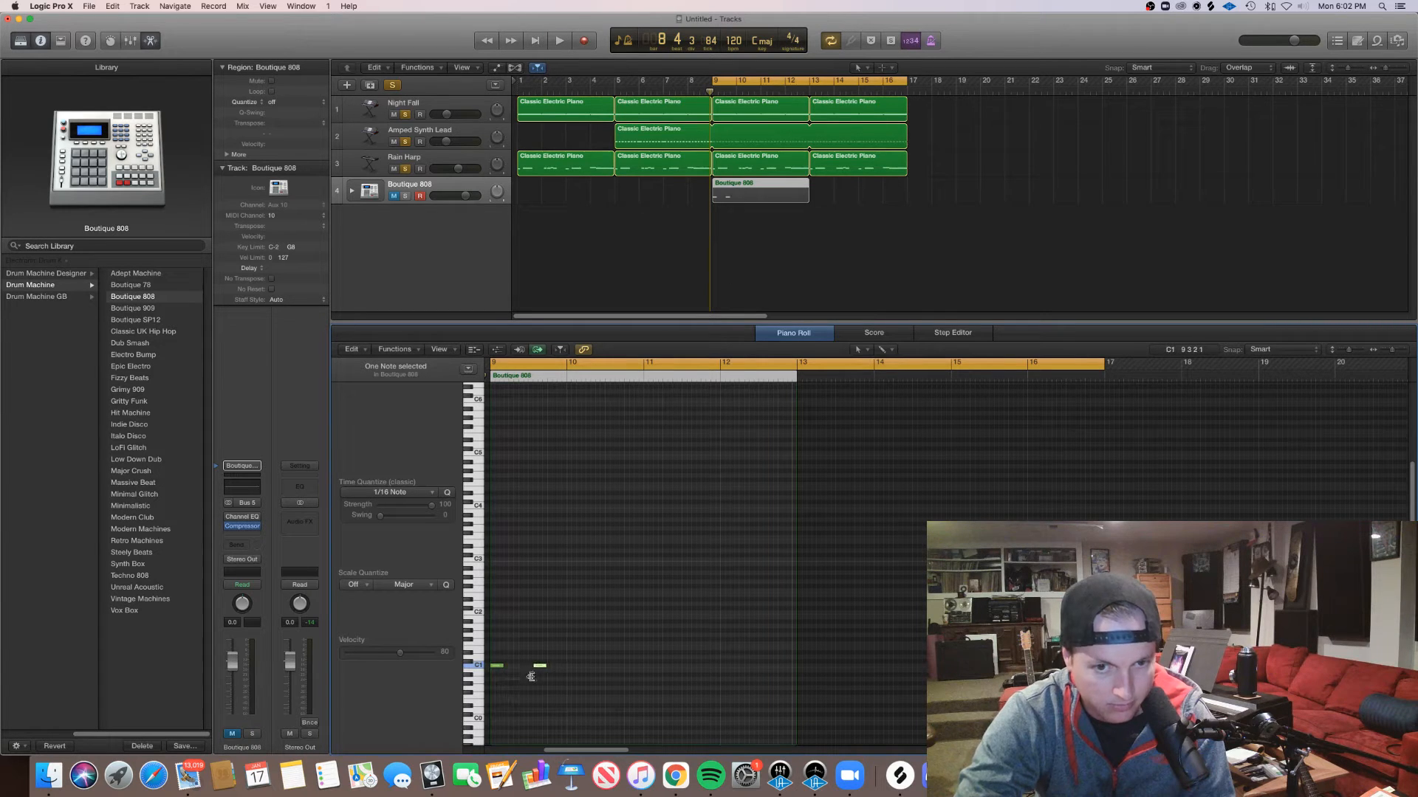
{"action": "key", "text": "space"}
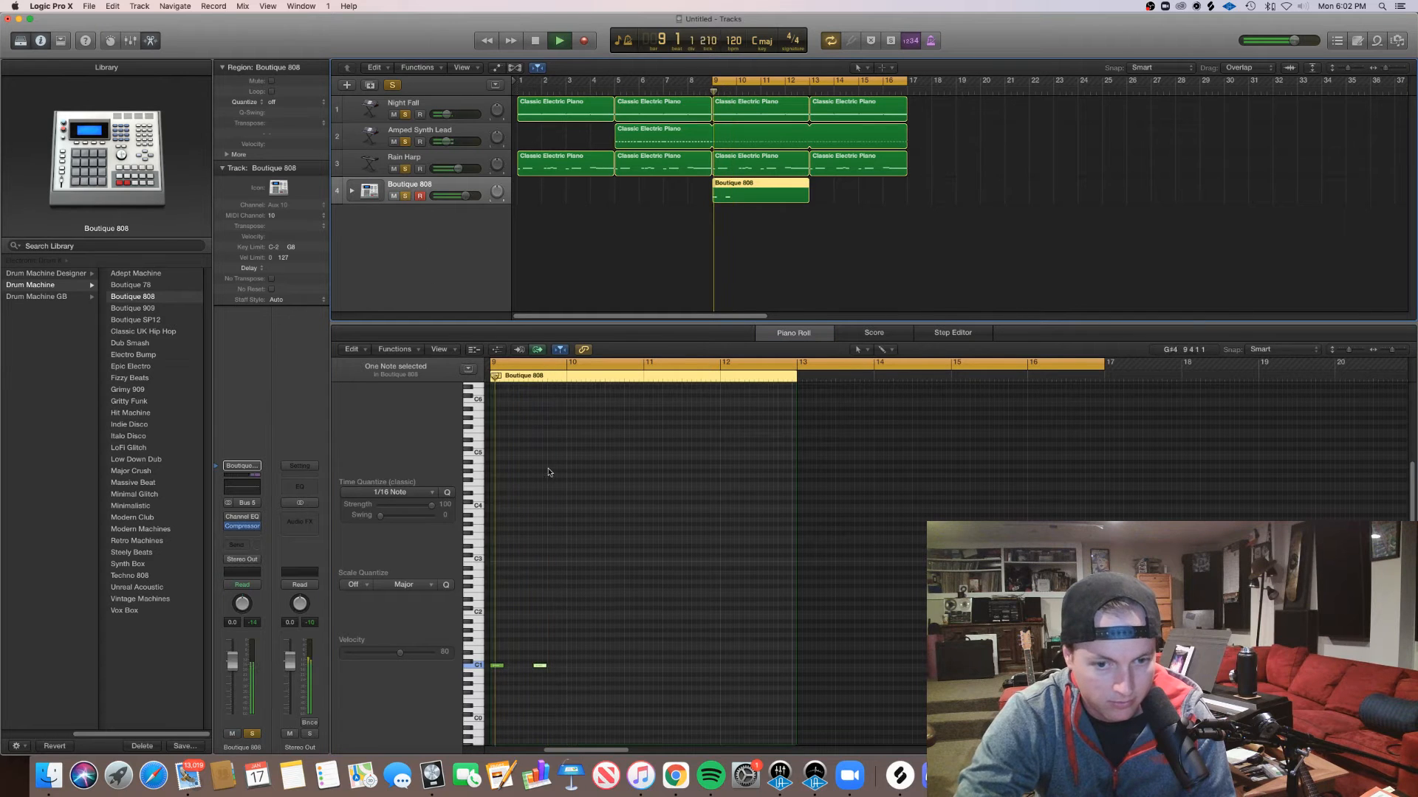
{"action": "scroll", "coordinate": [607, 659], "scroll_direction": "up", "scroll_amount": 3}
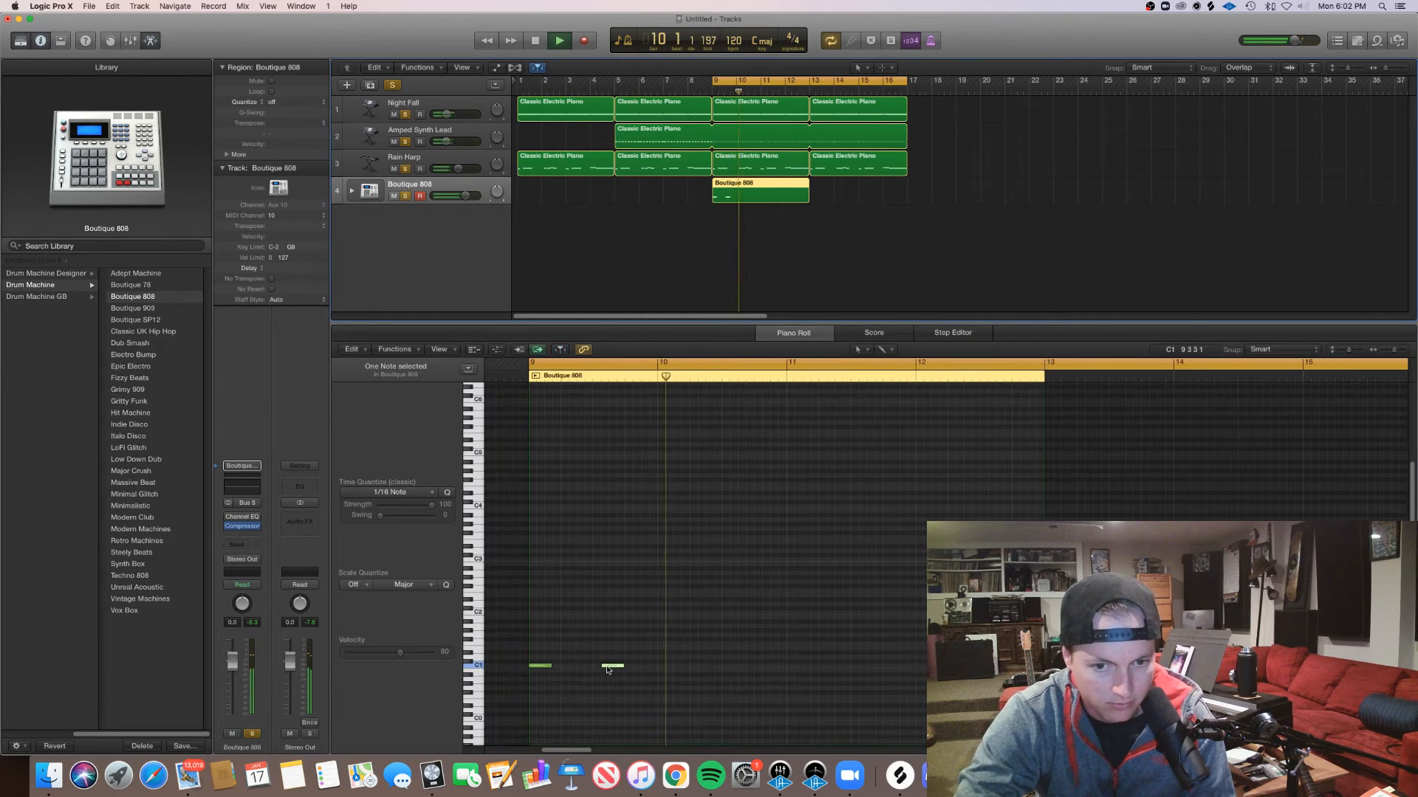
{"action": "left_click_drag", "start_coordinate": [607, 670], "coordinate": [619, 673]}
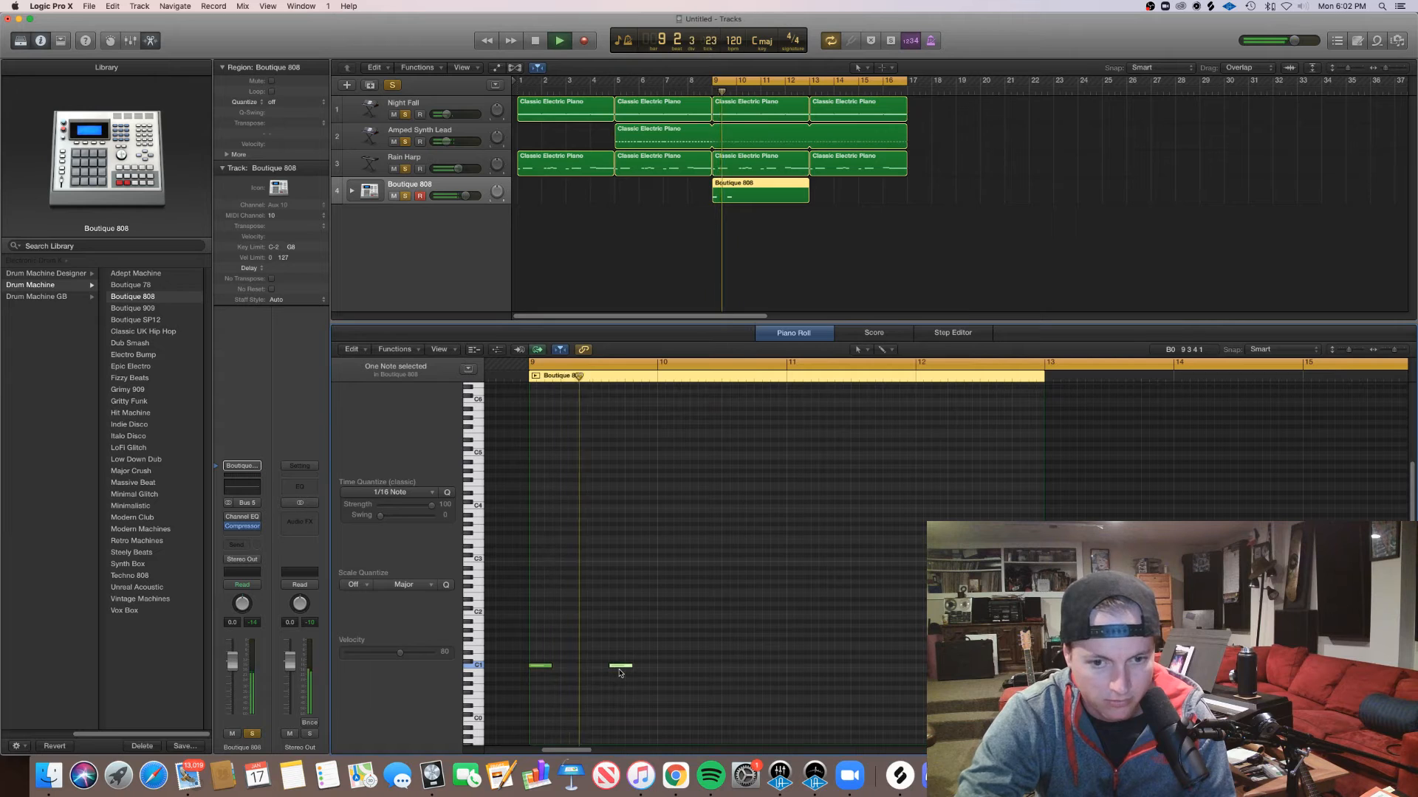
{"action": "left_click", "coordinate": [659, 666]}
{"action": "left_click", "coordinate": [750, 666]}
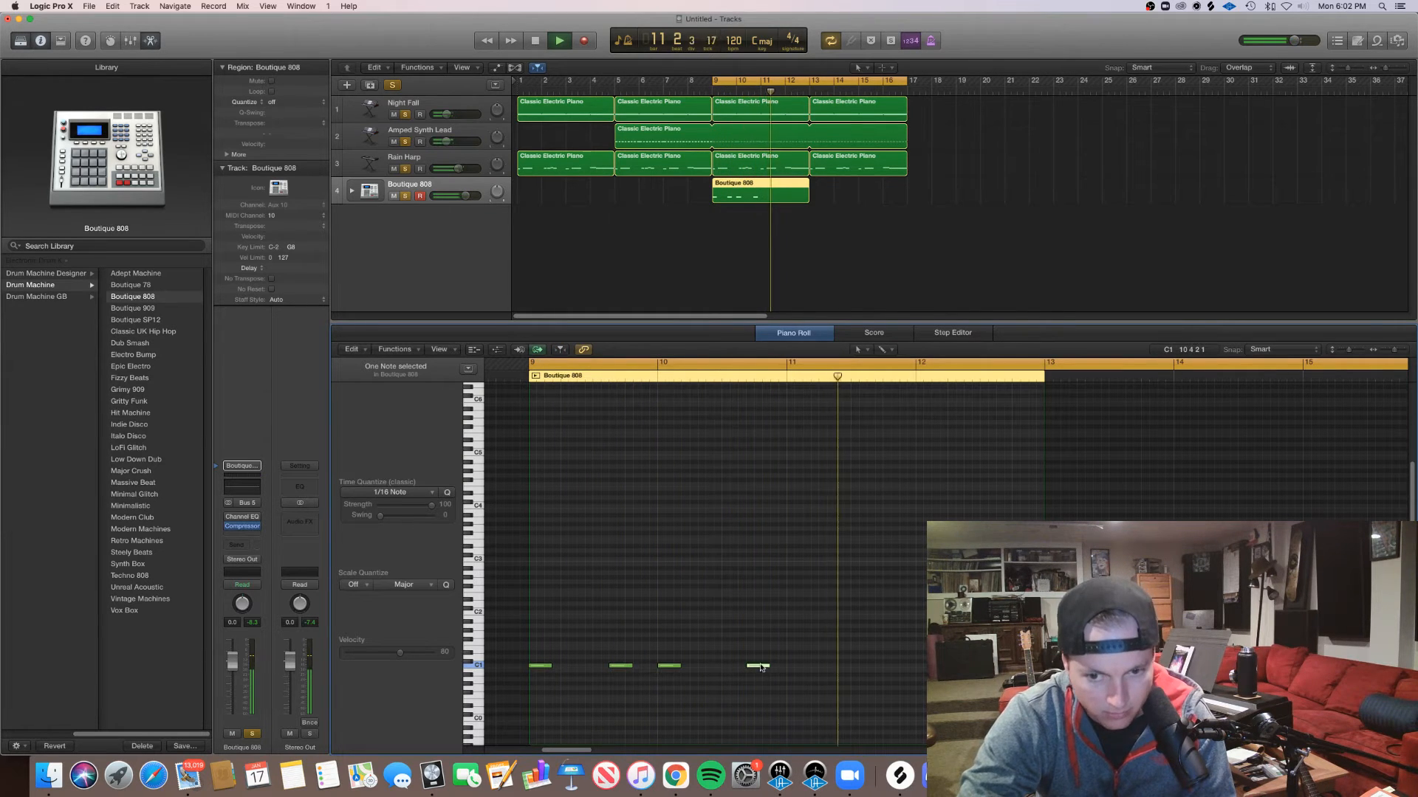
{"action": "left_click_drag", "start_coordinate": [760, 667], "coordinate": [752, 667]}
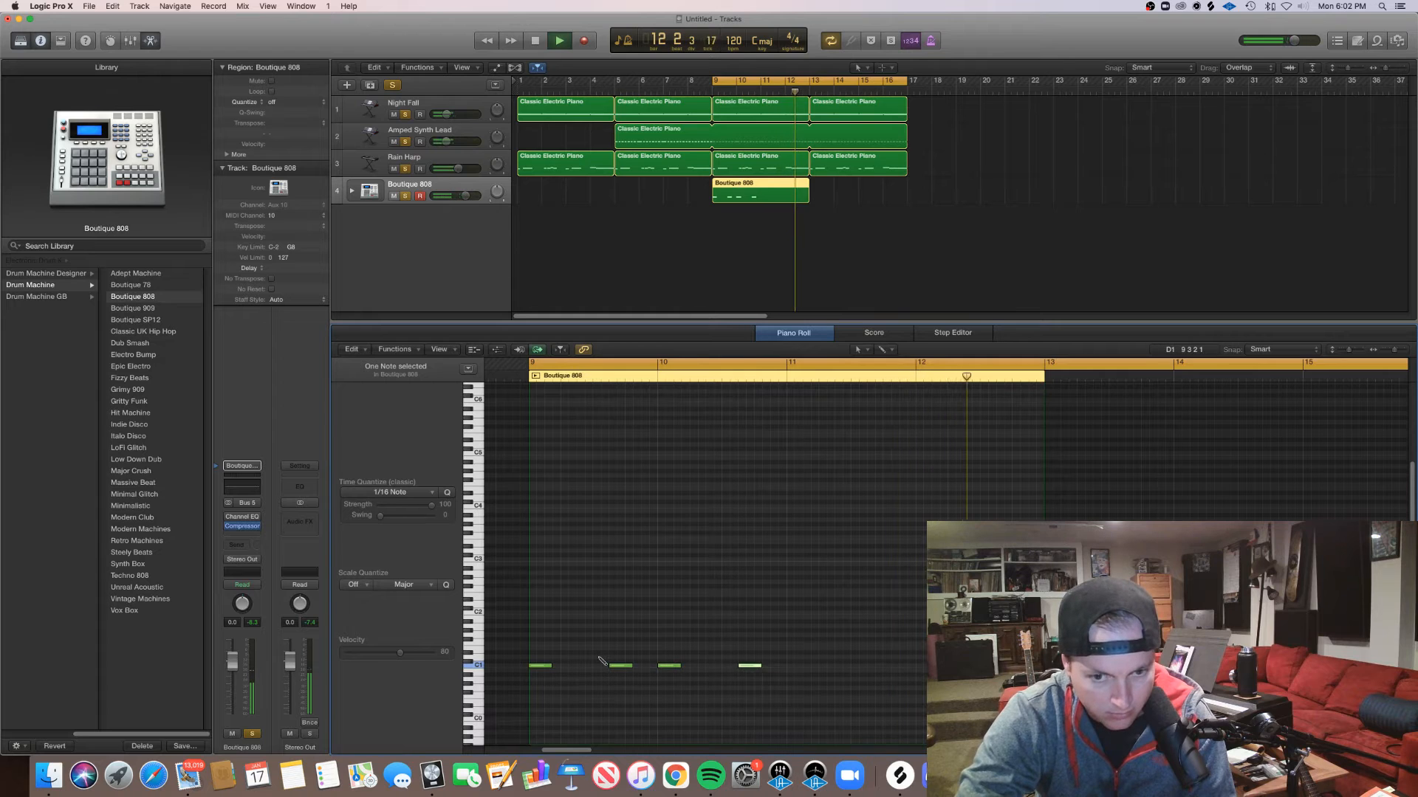
Add D1 snare notes on beats 2 and 4 of bars 9 and 10 and play the pattern
{"action": "left_click_drag", "start_coordinate": [607, 660], "coordinate": [567, 662]}
{"action": "key", "text": "space"}
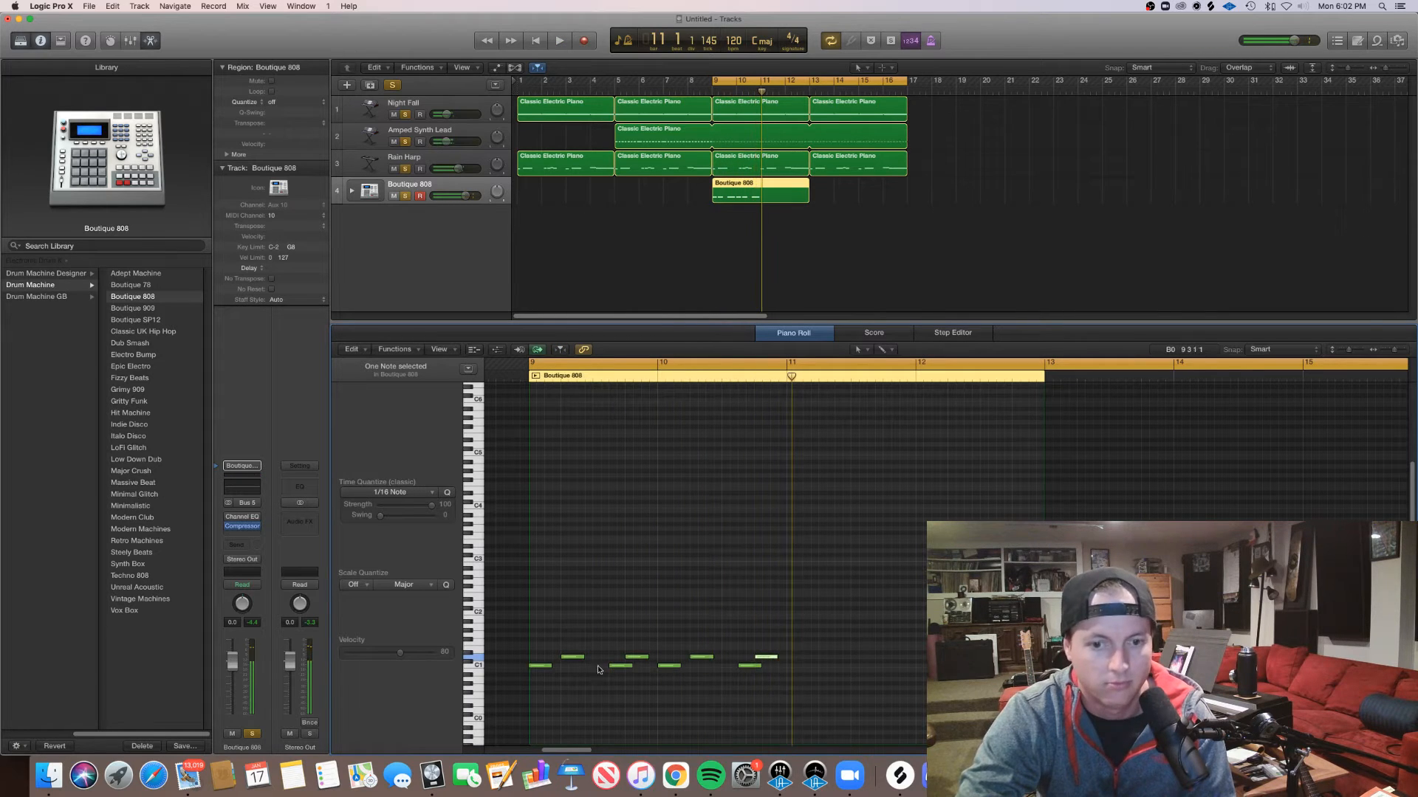
{"action": "key", "text": "space"}
Copy the two-bar kick and snare pattern into bars 11 and 12 and play it back
{"action": "key", "text": "super+Left"}
{"action": "key", "text": "super+Left"}
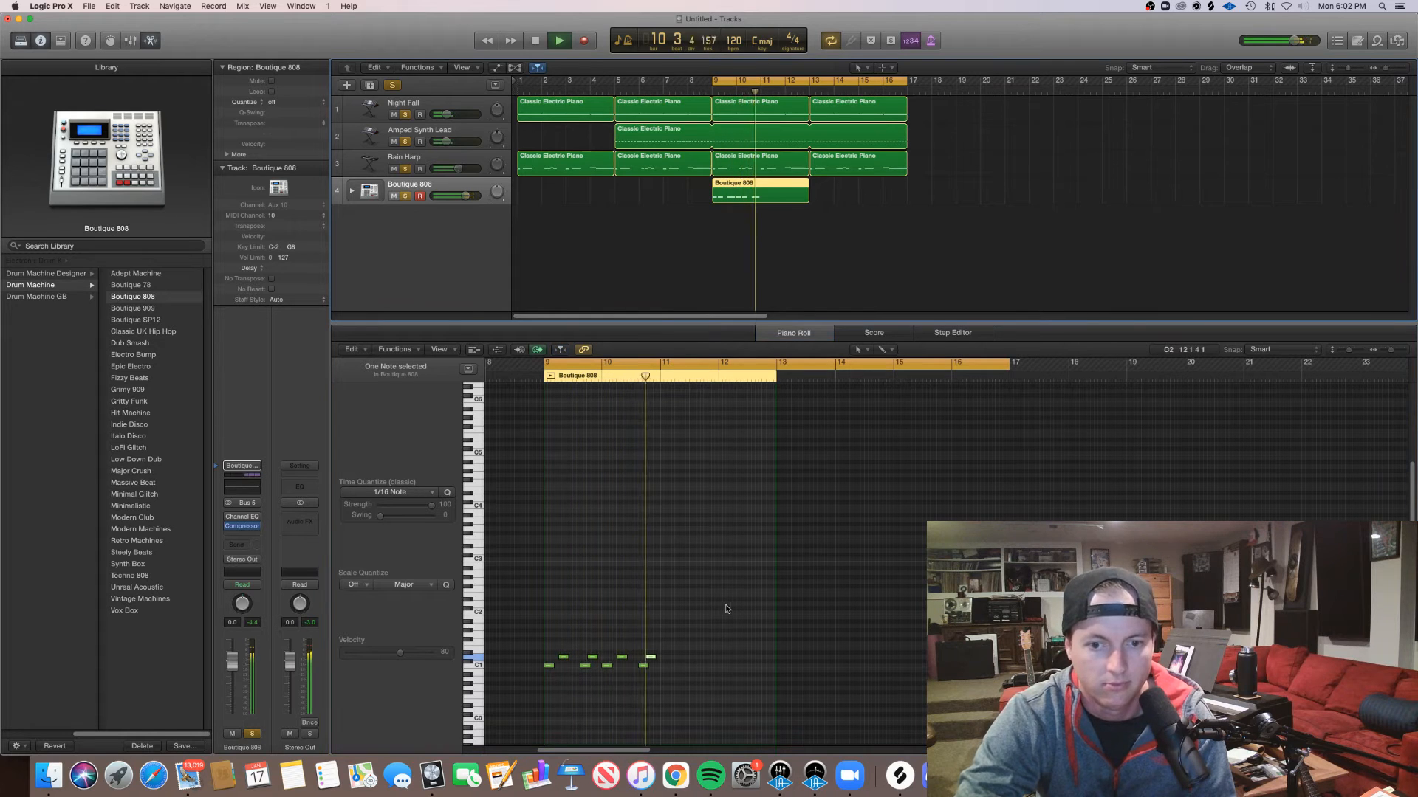
{"action": "left_click_drag", "start_coordinate": [711, 693], "coordinate": [669, 670]}
{"action": "key", "text": "space"}
{"action": "key", "text": "space"}
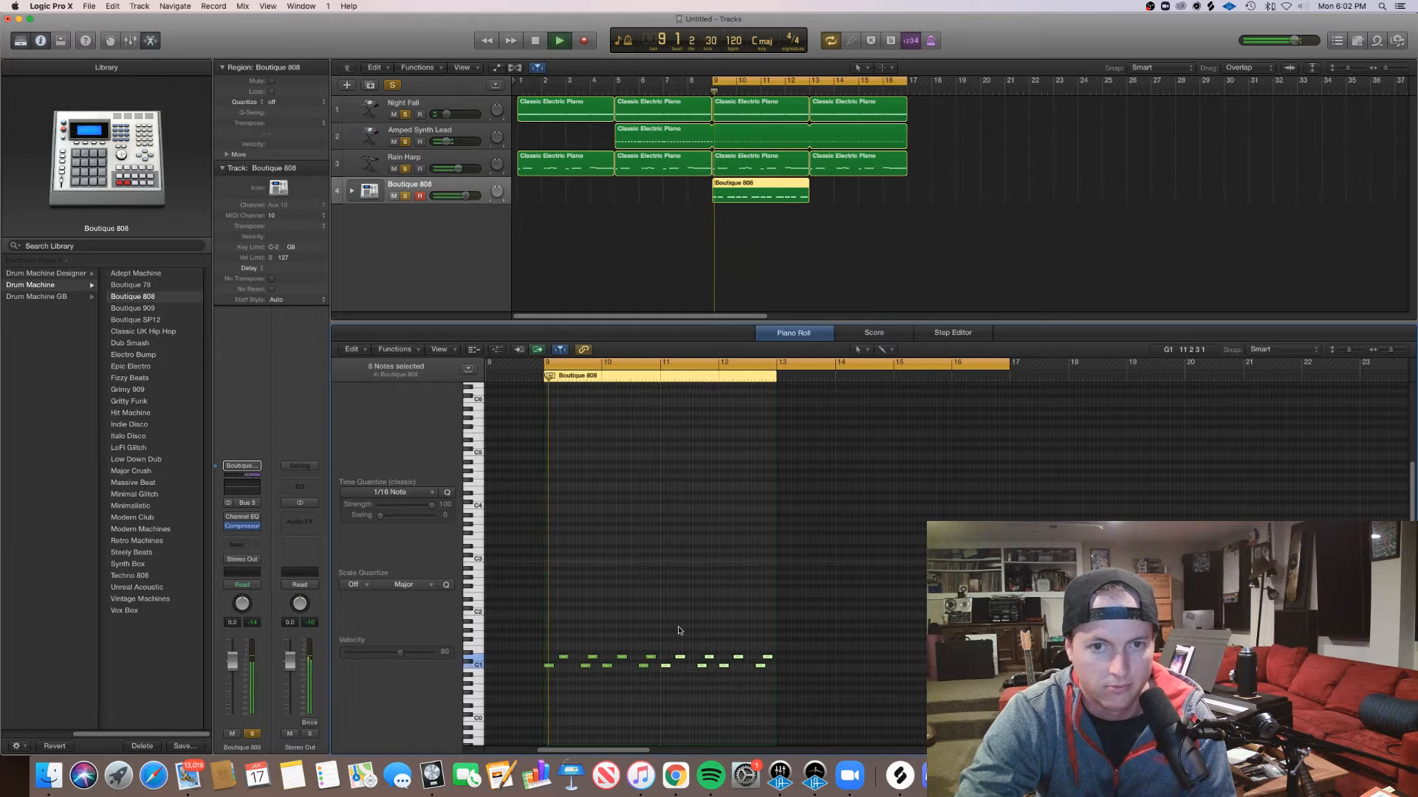
Add F#1 hi-hat notes on the offbeats after beats 1 and 3 of bar 9 while checking playback
{"action": "key", "text": "super+Right"}
{"action": "key", "text": "super+Right"}
{"action": "key", "text": "super+Right"}
{"action": "key", "text": "super+Right"}
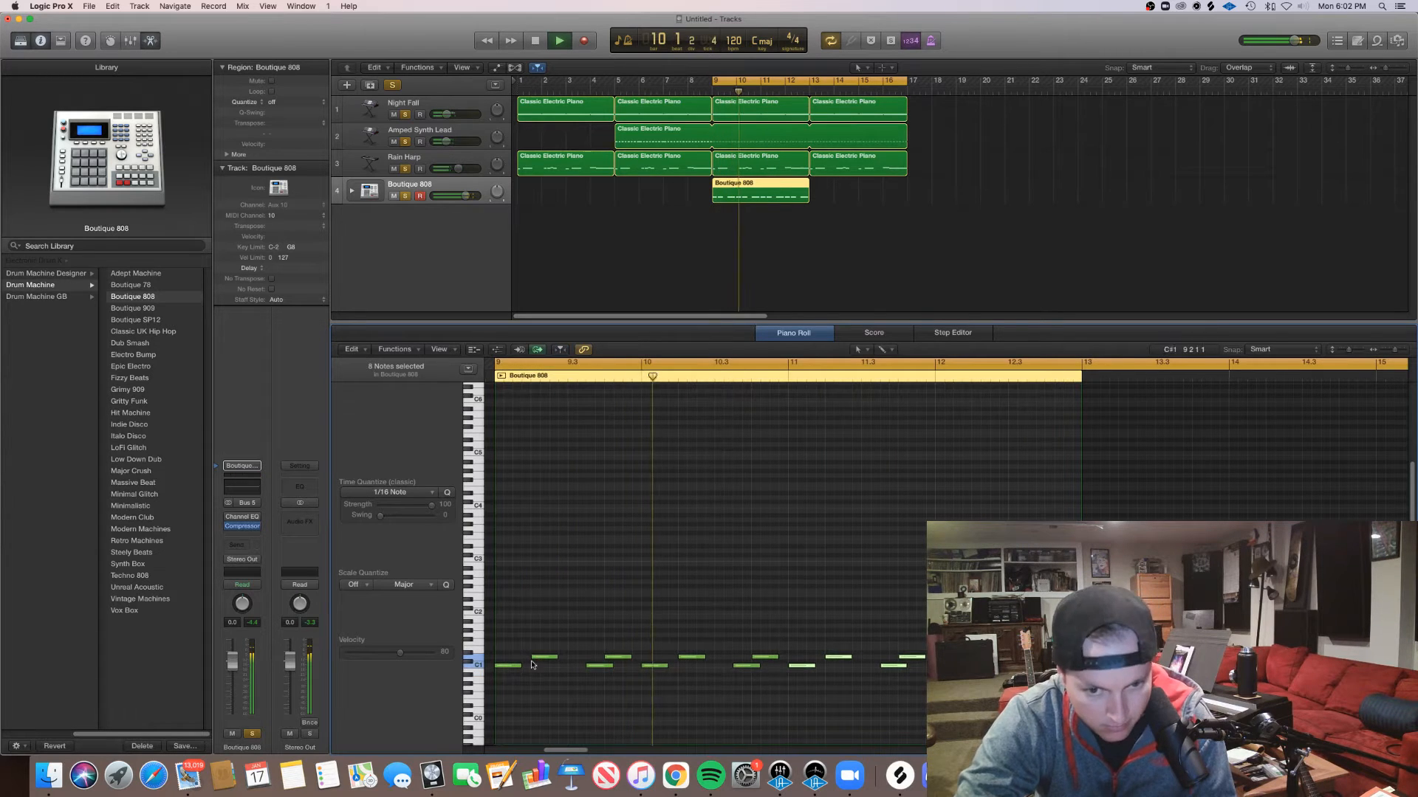
{"action": "left_click", "coordinate": [517, 640]}
{"action": "key", "text": "space"}
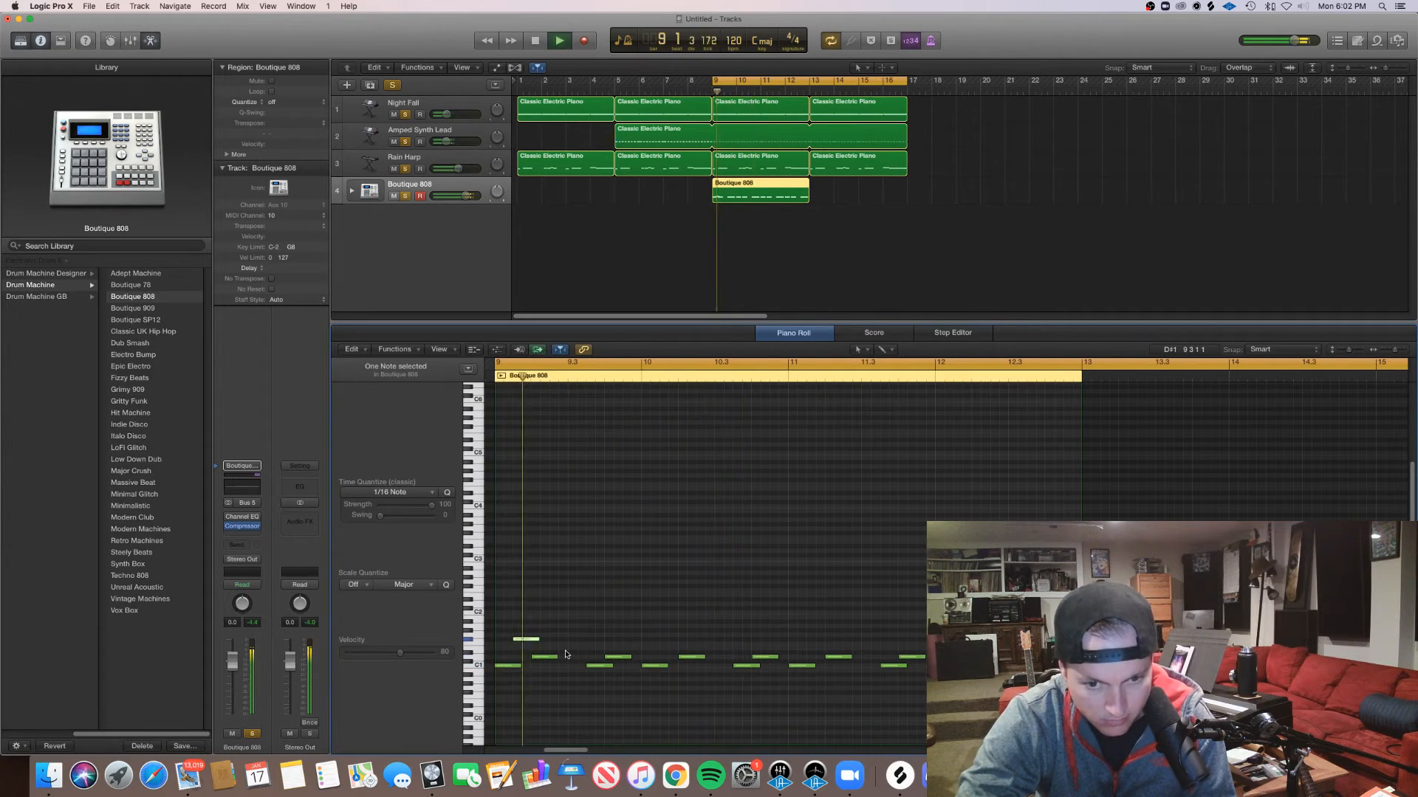
{"action": "left_click", "coordinate": [590, 640], "text": "super"}
{"action": "key", "text": "space"}
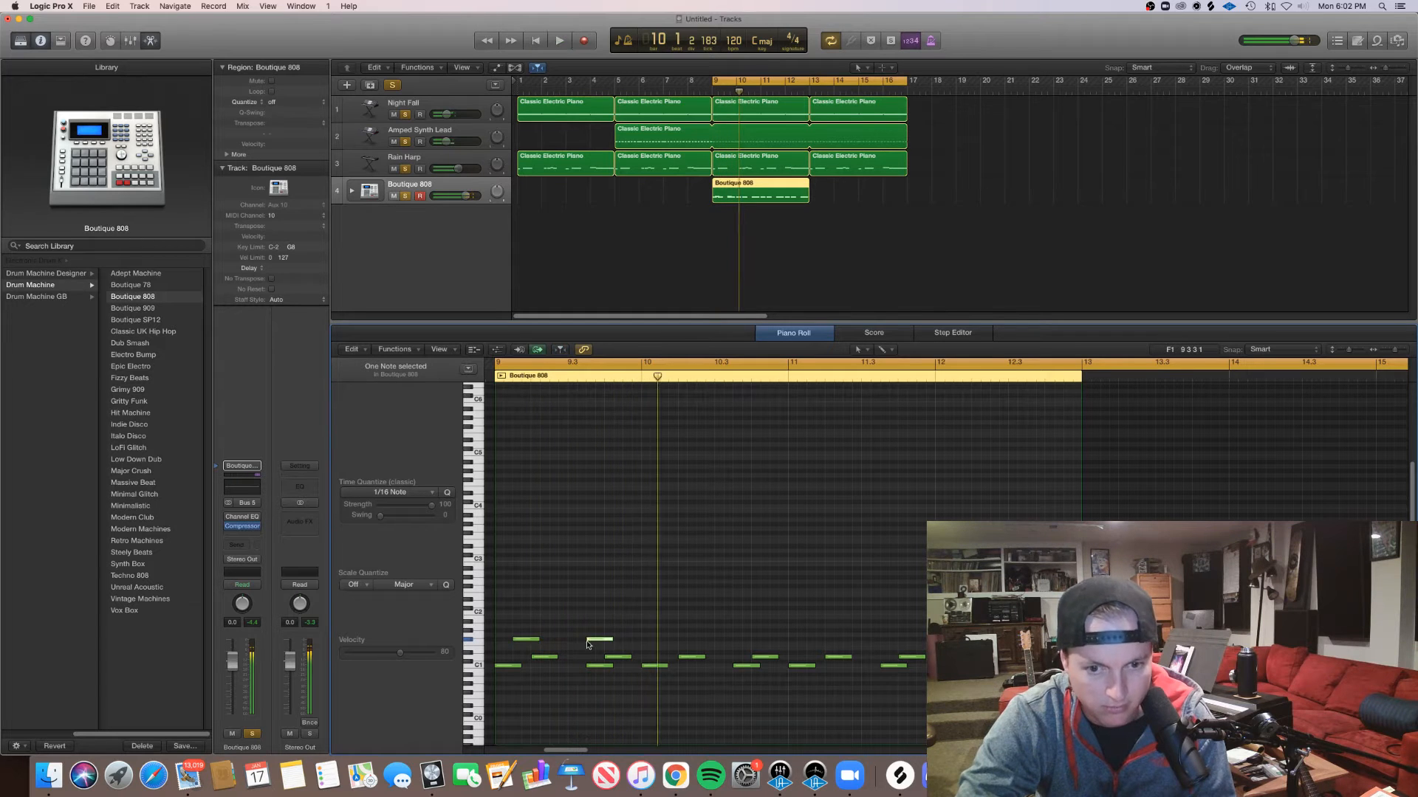
{"action": "key", "text": "space"}
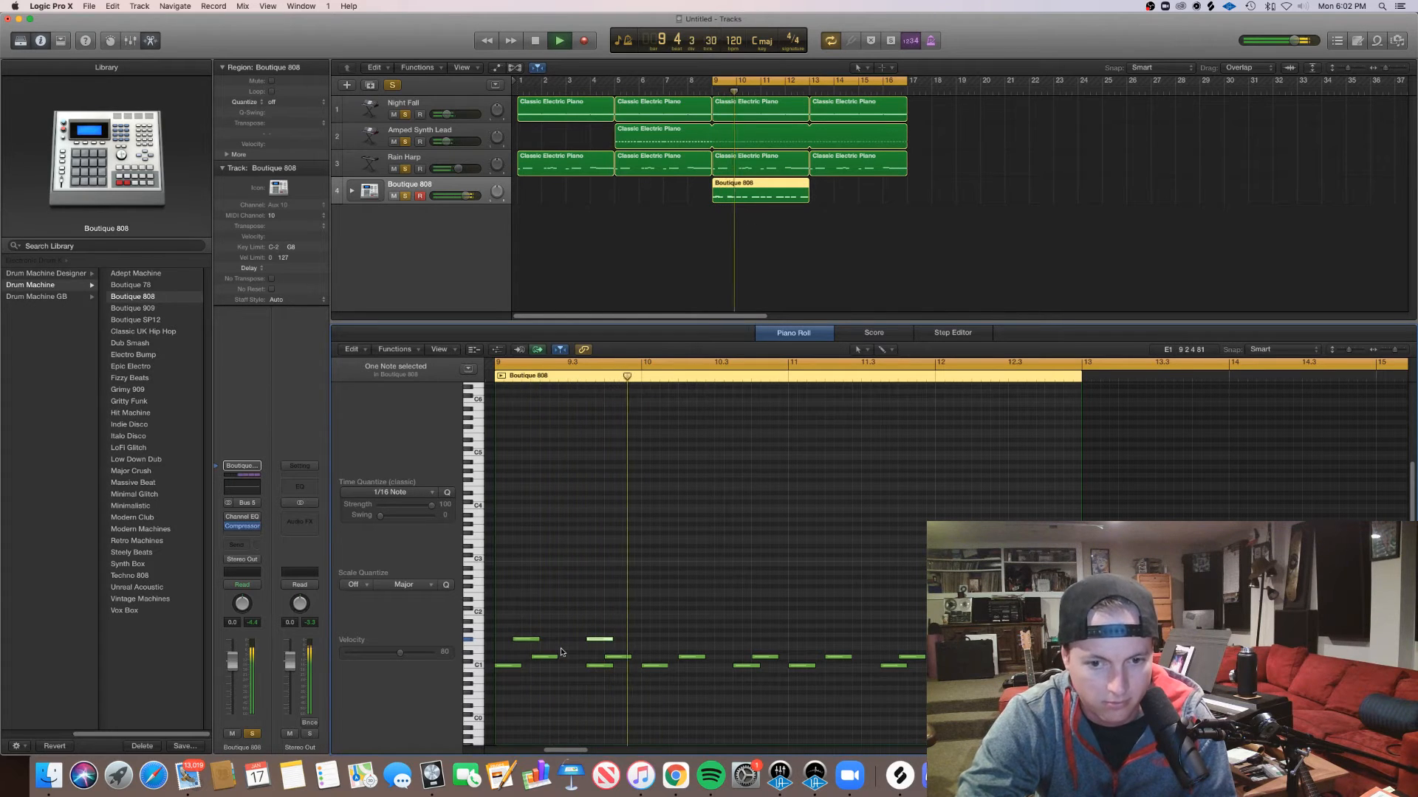
Continue the F#1 hi-hat offbeats from bar 10 onward, copy one to the start of bar 11, and play the result
{"action": "left_click", "coordinate": [673, 640], "text": "super"}
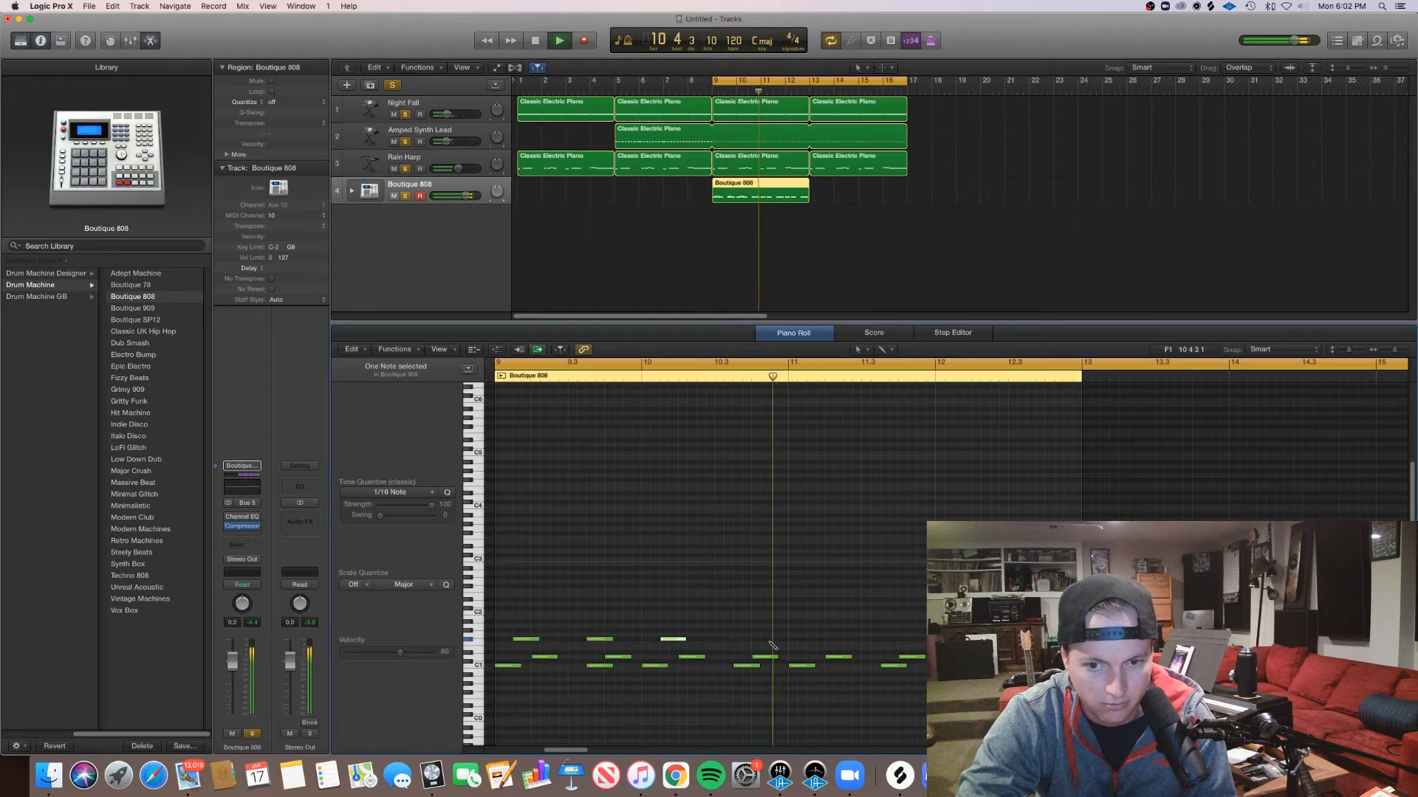
{"action": "left_click", "coordinate": [772, 639], "text": "super"}
{"action": "left_click", "coordinate": [845, 640], "text": "super"}
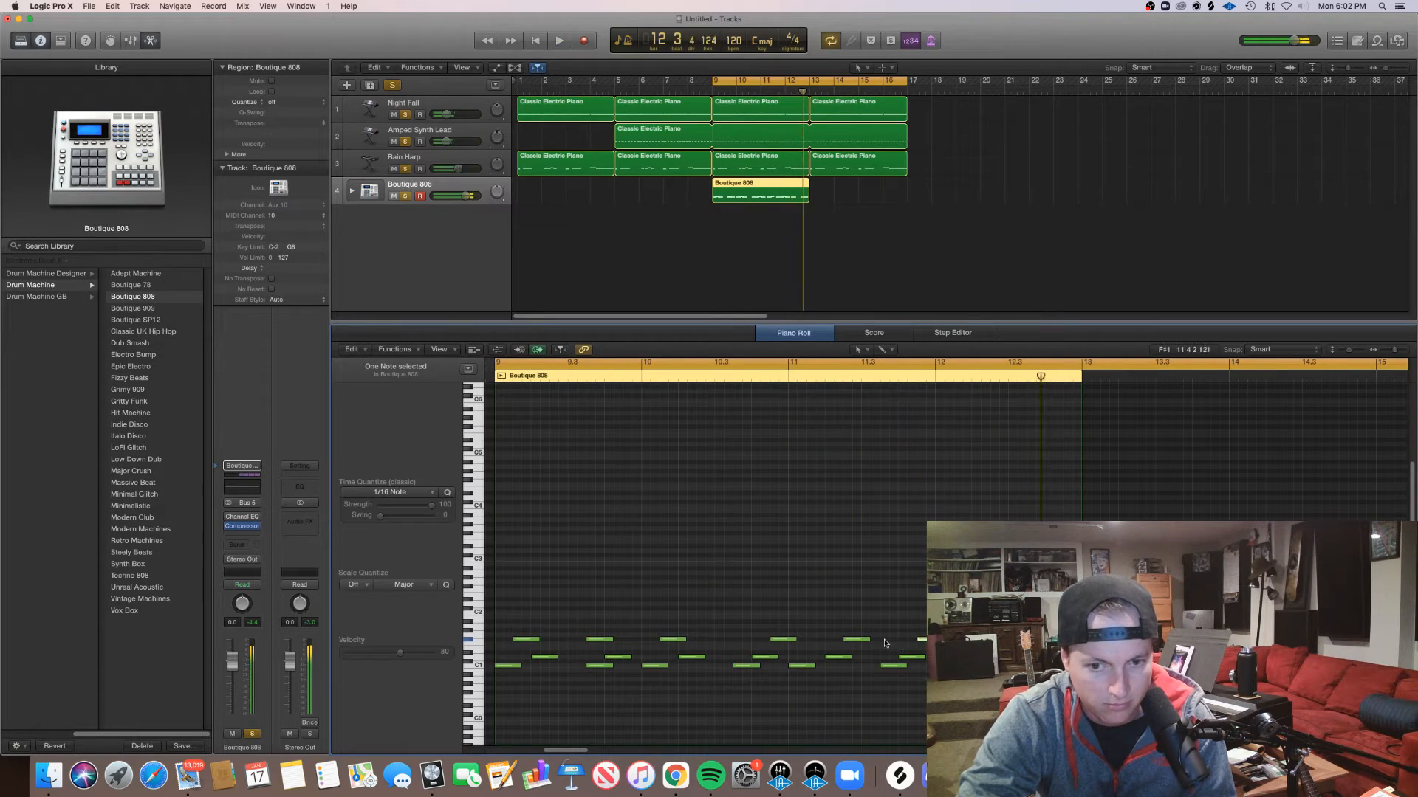
{"action": "key", "text": "space"}
{"action": "left_click_drag", "start_coordinate": [856, 640], "coordinate": [819, 641]}
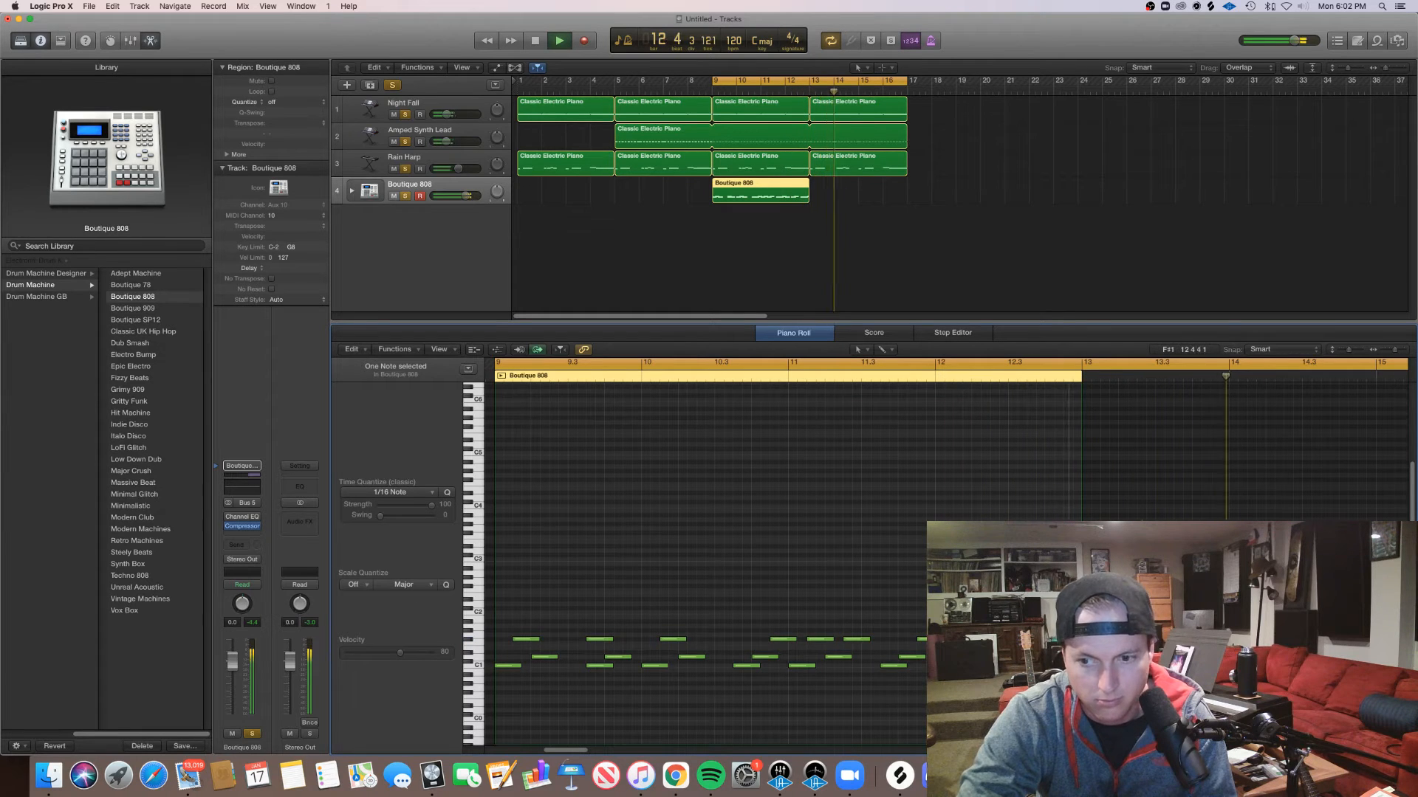
{"action": "key", "text": "space"}
{"action": "key", "text": "space"}
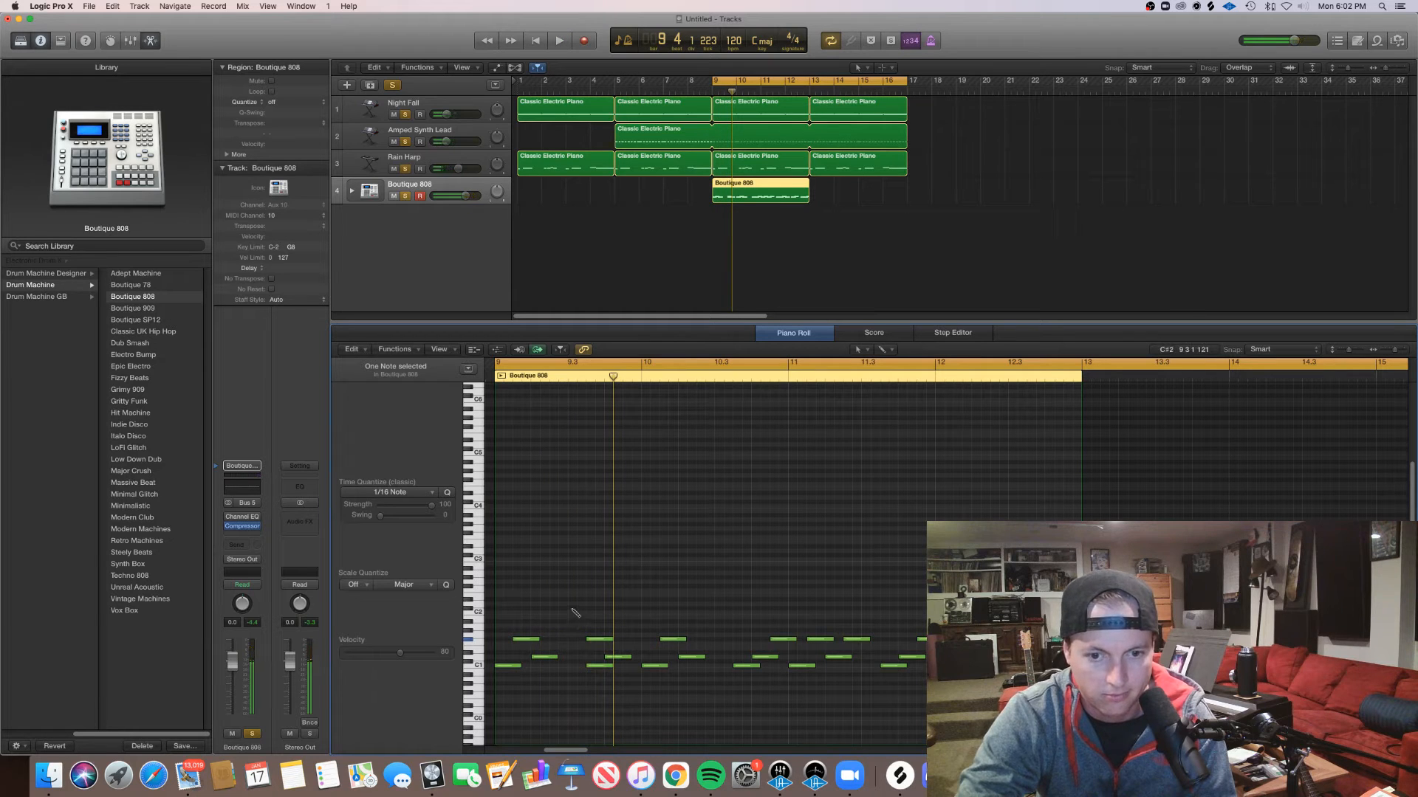
Place a D2 percussion note on beat 3 of bars 9, 10 and 11 in the drum region
{"action": "left_click_drag", "start_coordinate": [574, 610], "coordinate": [575, 608]}
{"action": "key", "text": "space"}
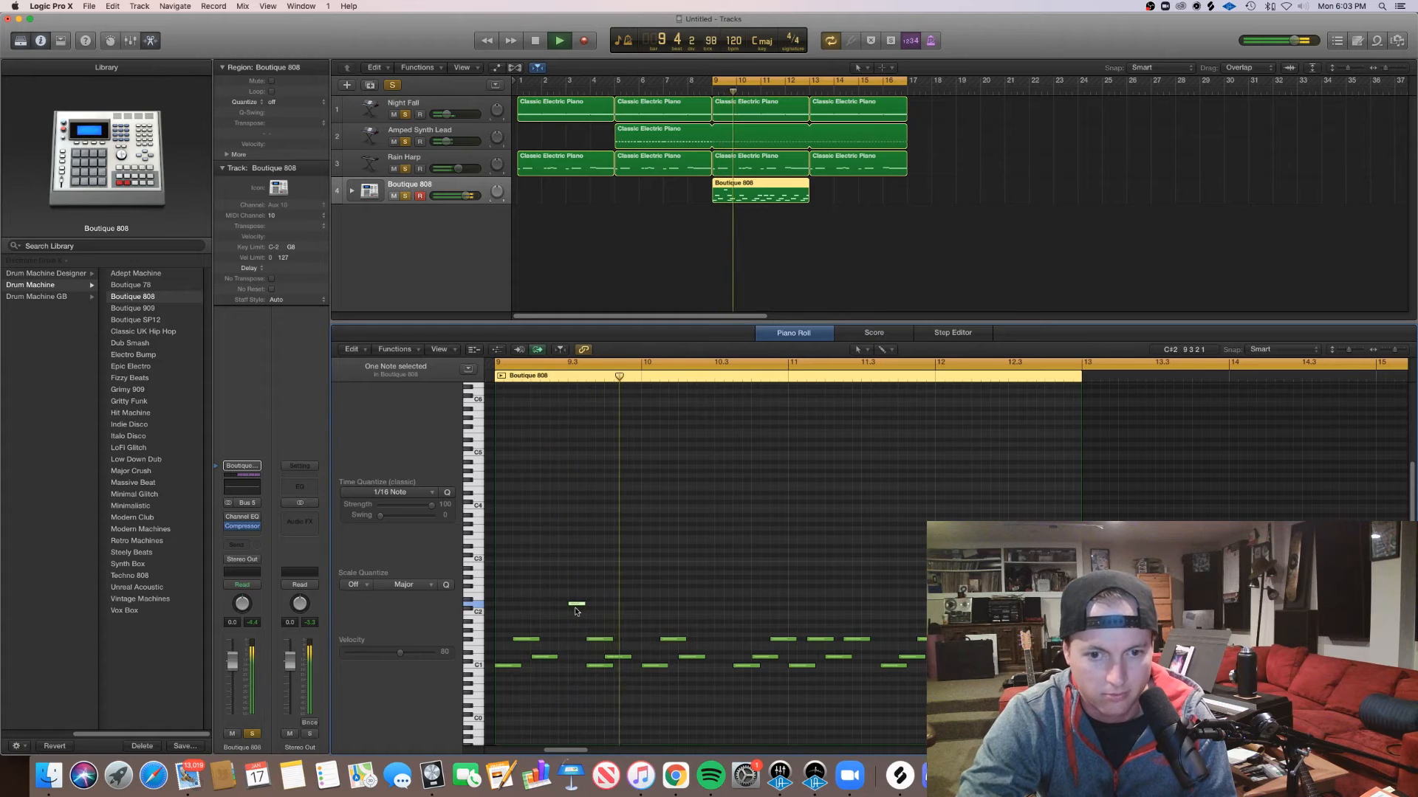
{"action": "left_click", "coordinate": [717, 604], "text": "super"}
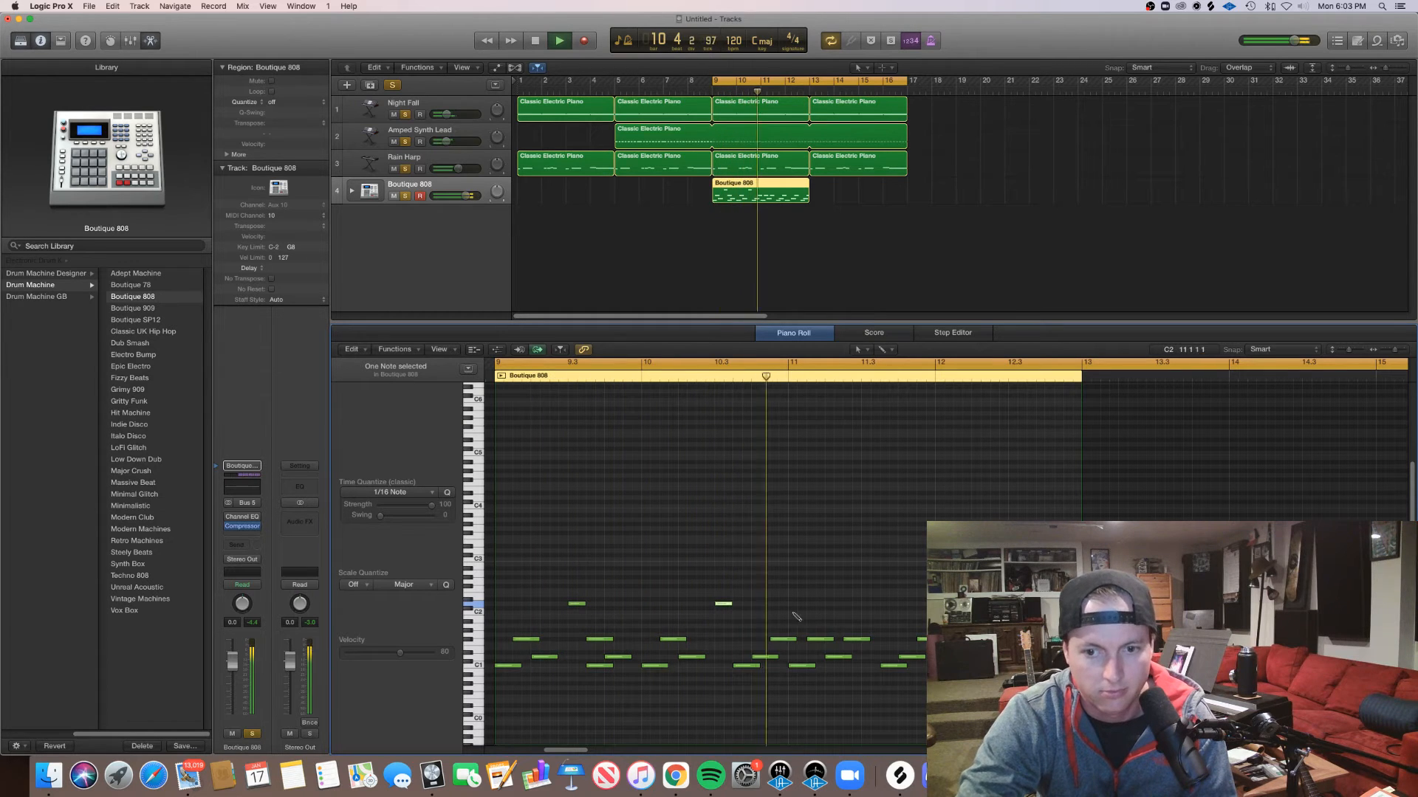
{"action": "left_click", "coordinate": [866, 604], "text": "super"}
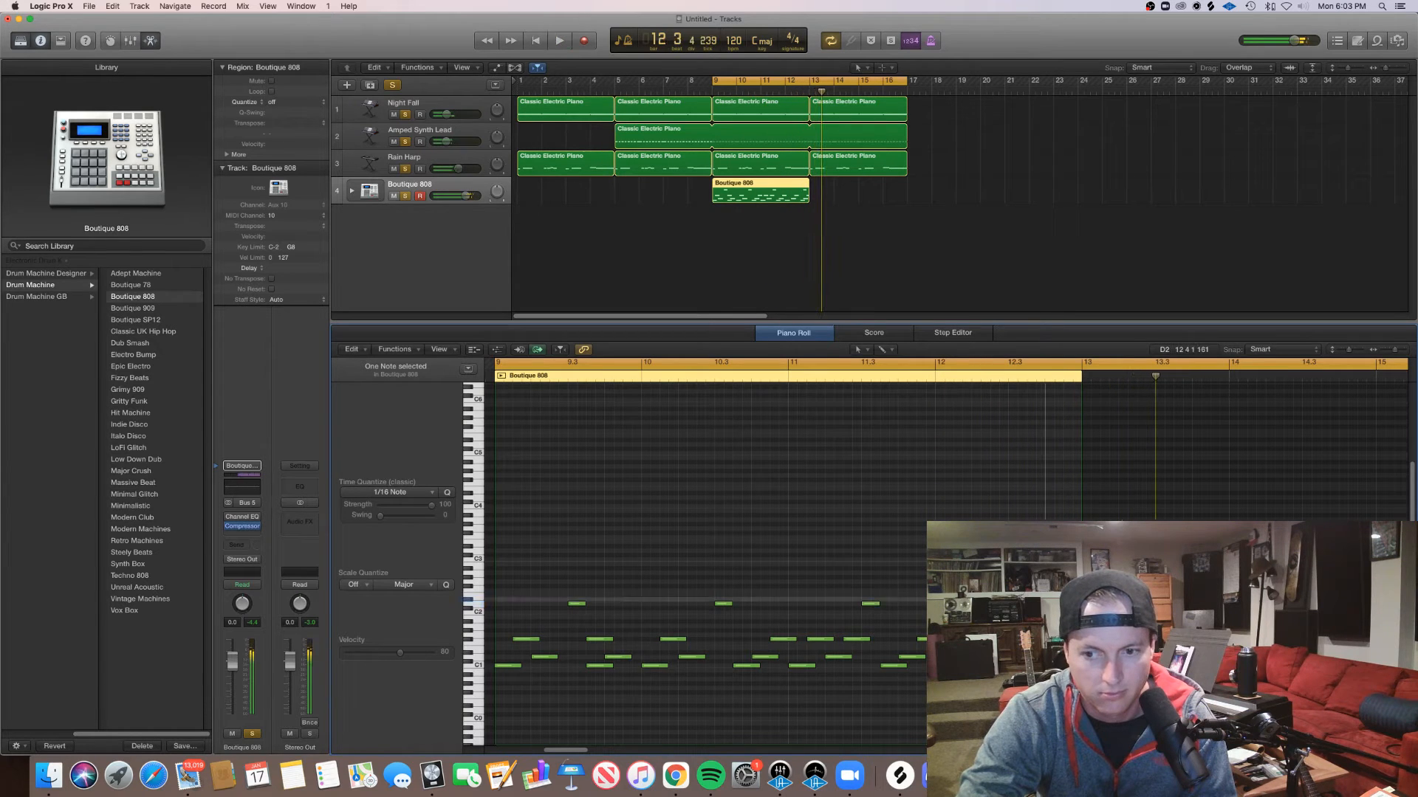
Finish bar 12 with two E2 percussion notes, moving the first one back to beat 3
{"action": "key", "text": "space"}
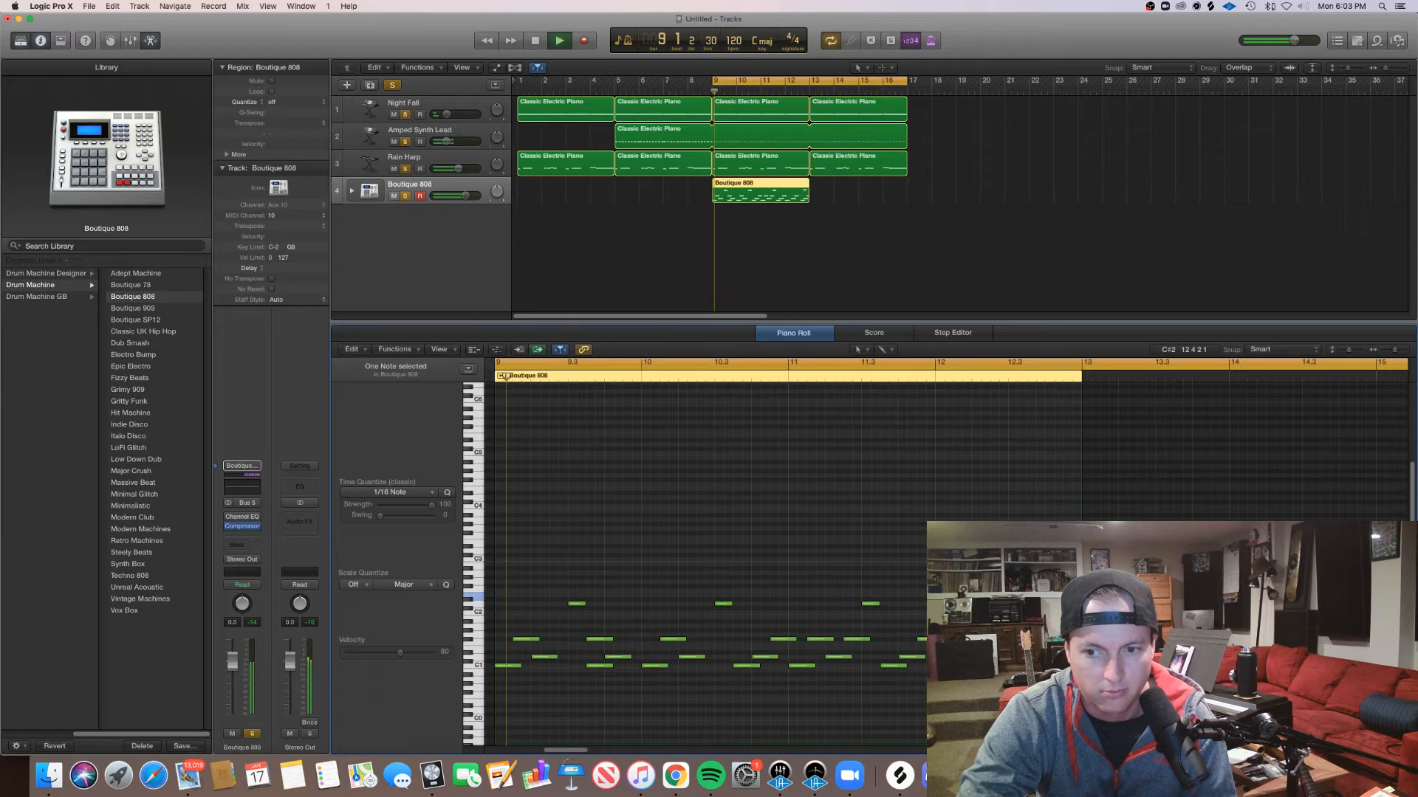
{"action": "key", "text": "super+Left"}
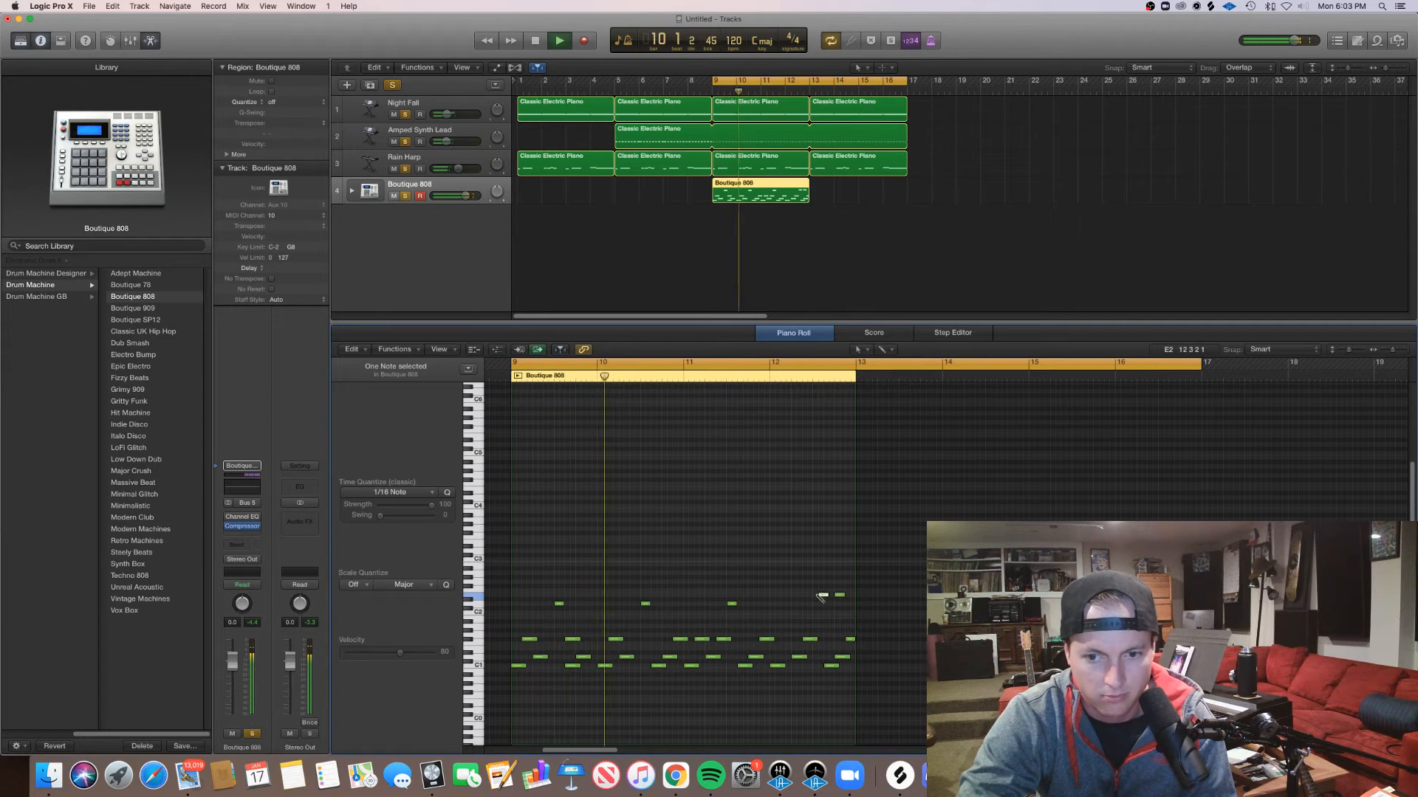
{"action": "left_click", "coordinate": [818, 595]}
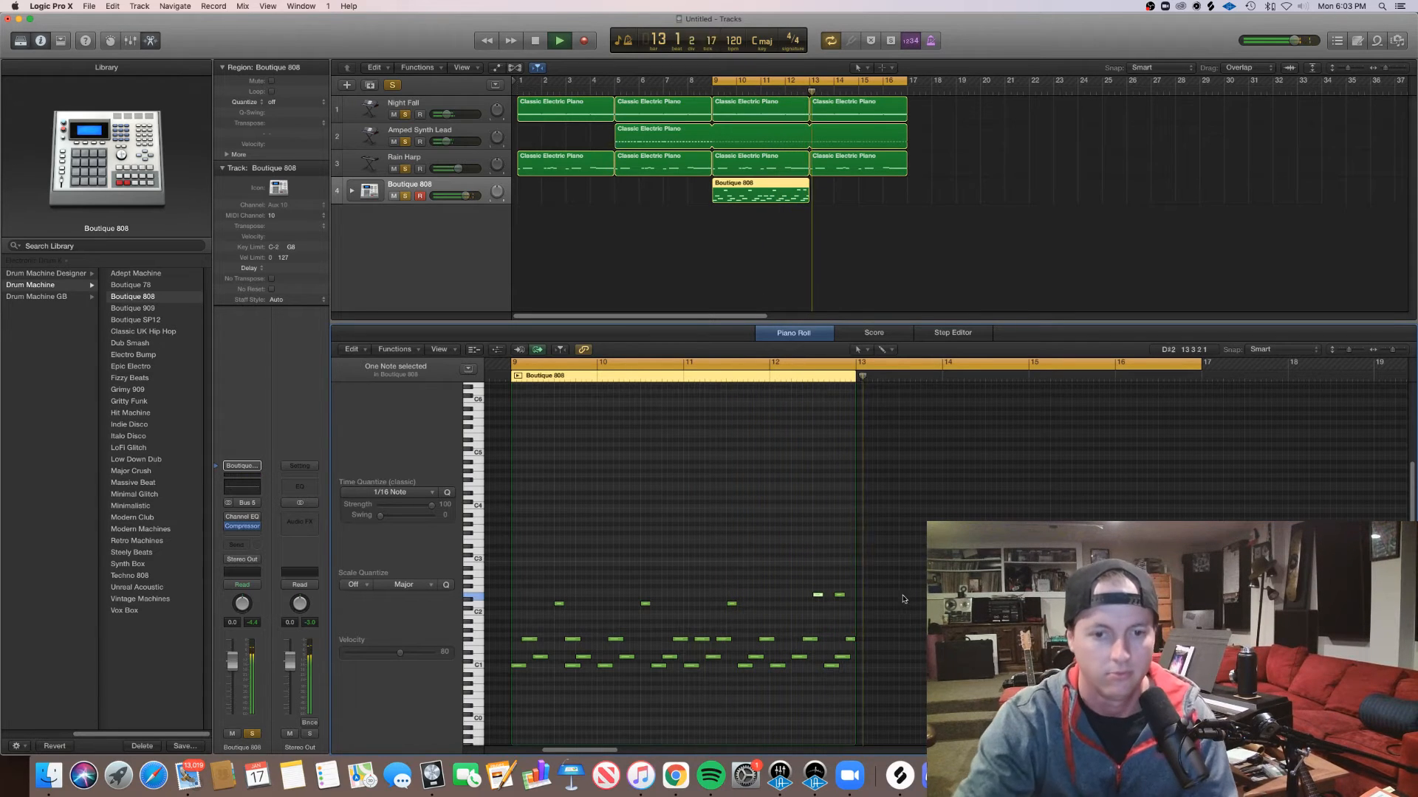
Copy the Boutique 808 region to bars 13 to 16, deselect it, and resume playback
{"action": "key", "text": "space"}
{"action": "left_click_drag", "start_coordinate": [776, 194], "coordinate": [876, 199]}
{"action": "key", "text": "space"}
{"action": "left_click", "coordinate": [869, 248]}
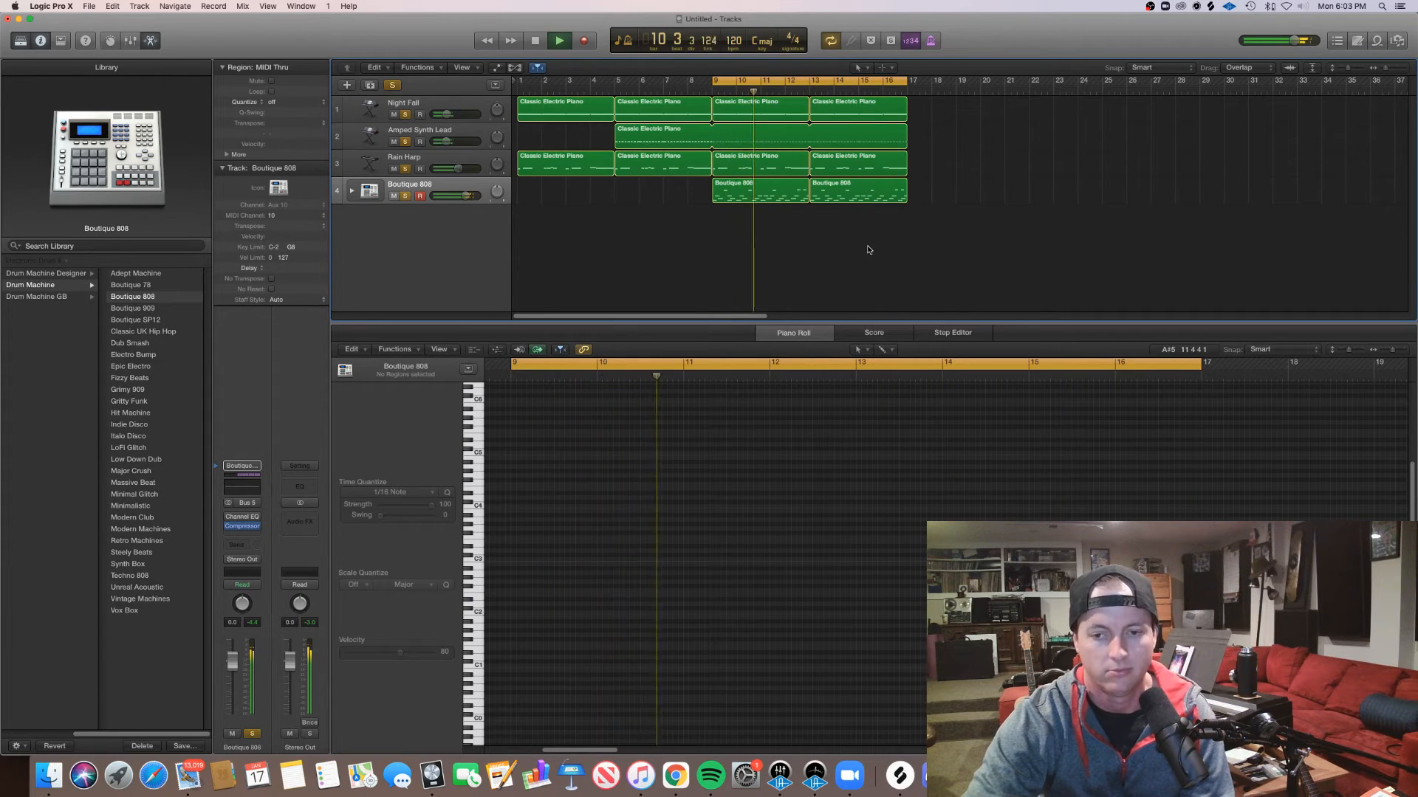
Close the Piano Roll and turn off cycle mode for the arrangement
{"action": "key", "text": "p"}
{"action": "key", "text": "super+Left"}
{"action": "key", "text": "super+Left"}
{"action": "key", "text": "super+Left"}
{"action": "key", "text": "super+Left"}
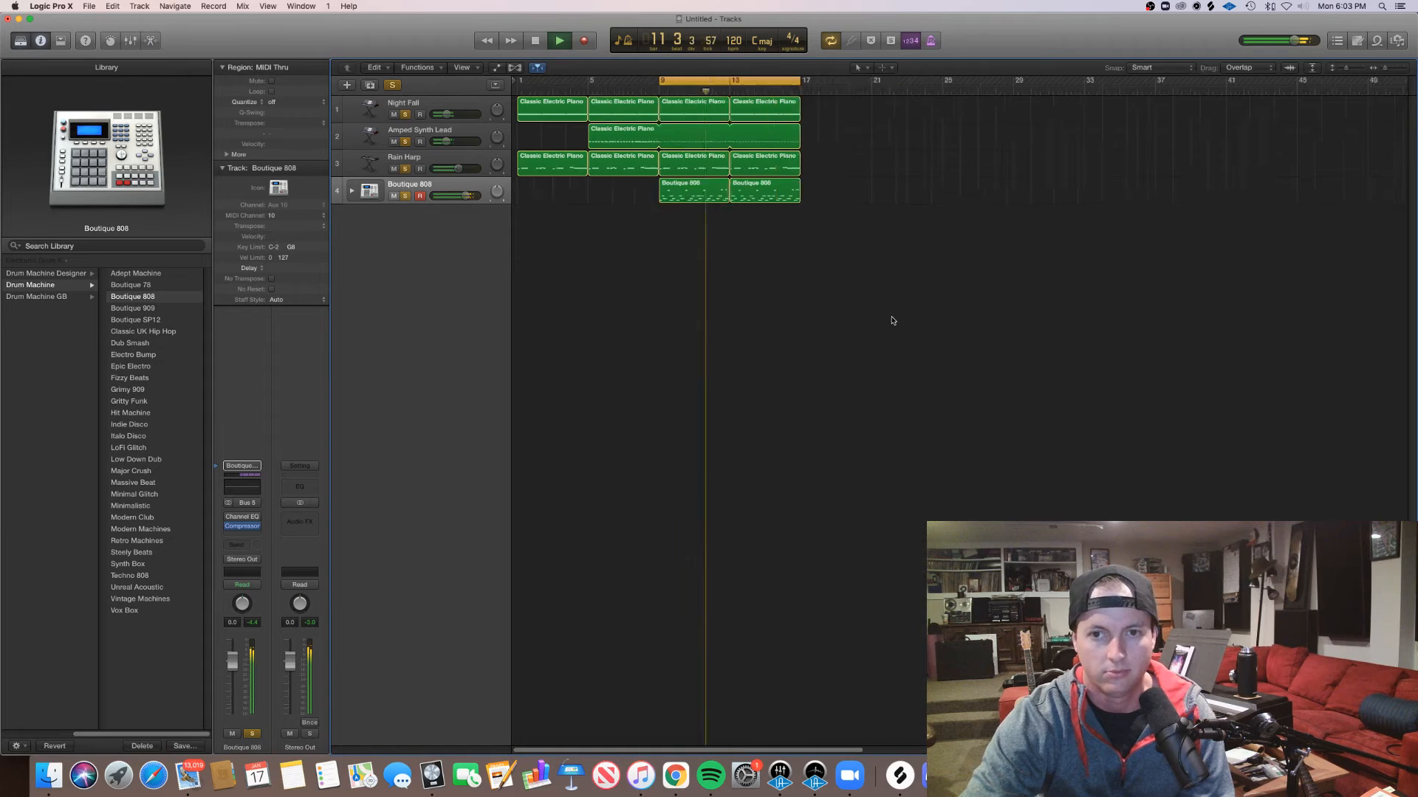
{"action": "key", "text": "super+Right"}
{"action": "key", "text": "super+Right"}
{"action": "key", "text": "super+Right"}
{"action": "key", "text": "super+Right"}
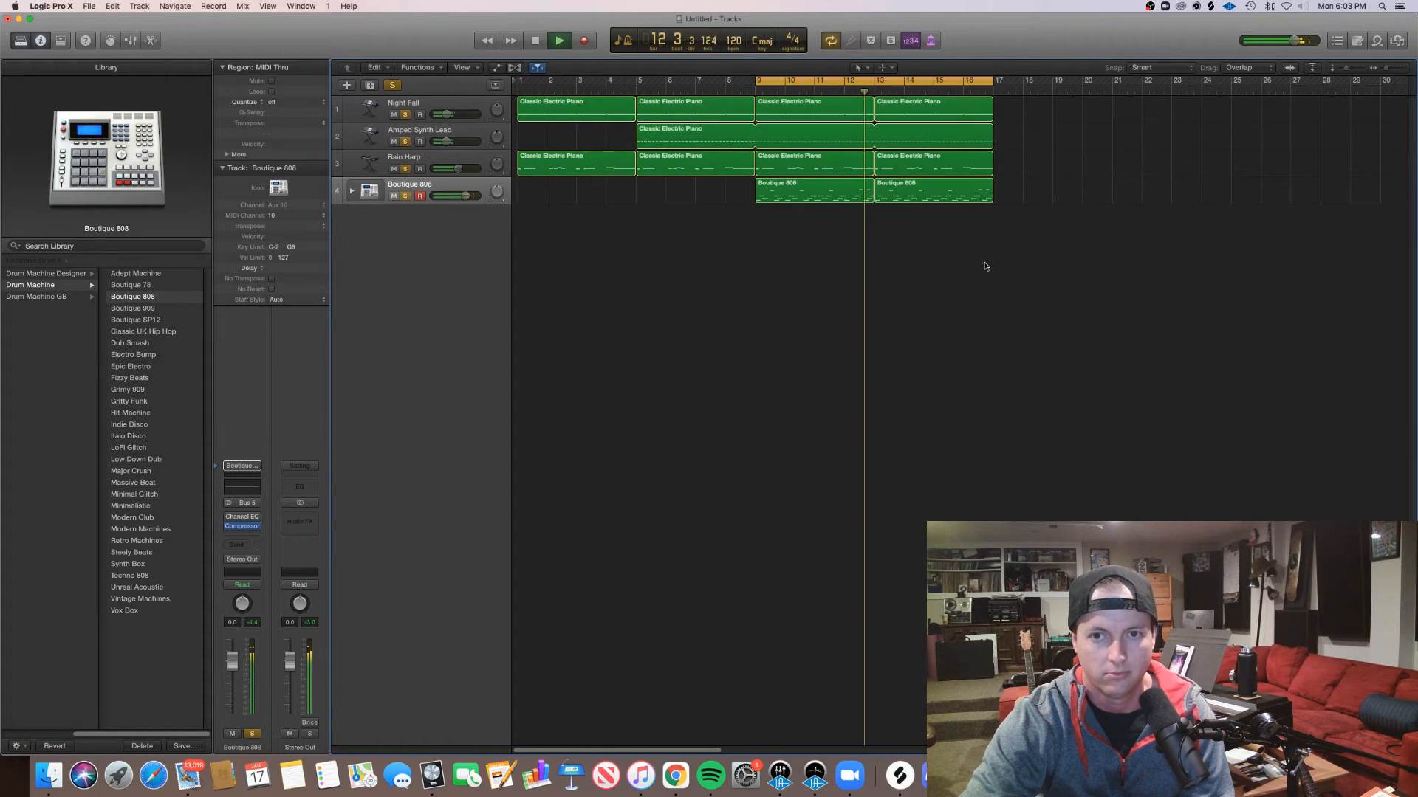
{"action": "key", "text": "c"}
Copy the regions of bars 9 to 16 on all four tracks to bar 17 and stop playback
{"action": "left_click_drag", "start_coordinate": [1031, 229], "coordinate": [762, 118]}
{"action": "double_click", "coordinate": [759, 129], "text": "super"}
{"action": "key", "text": "z"}
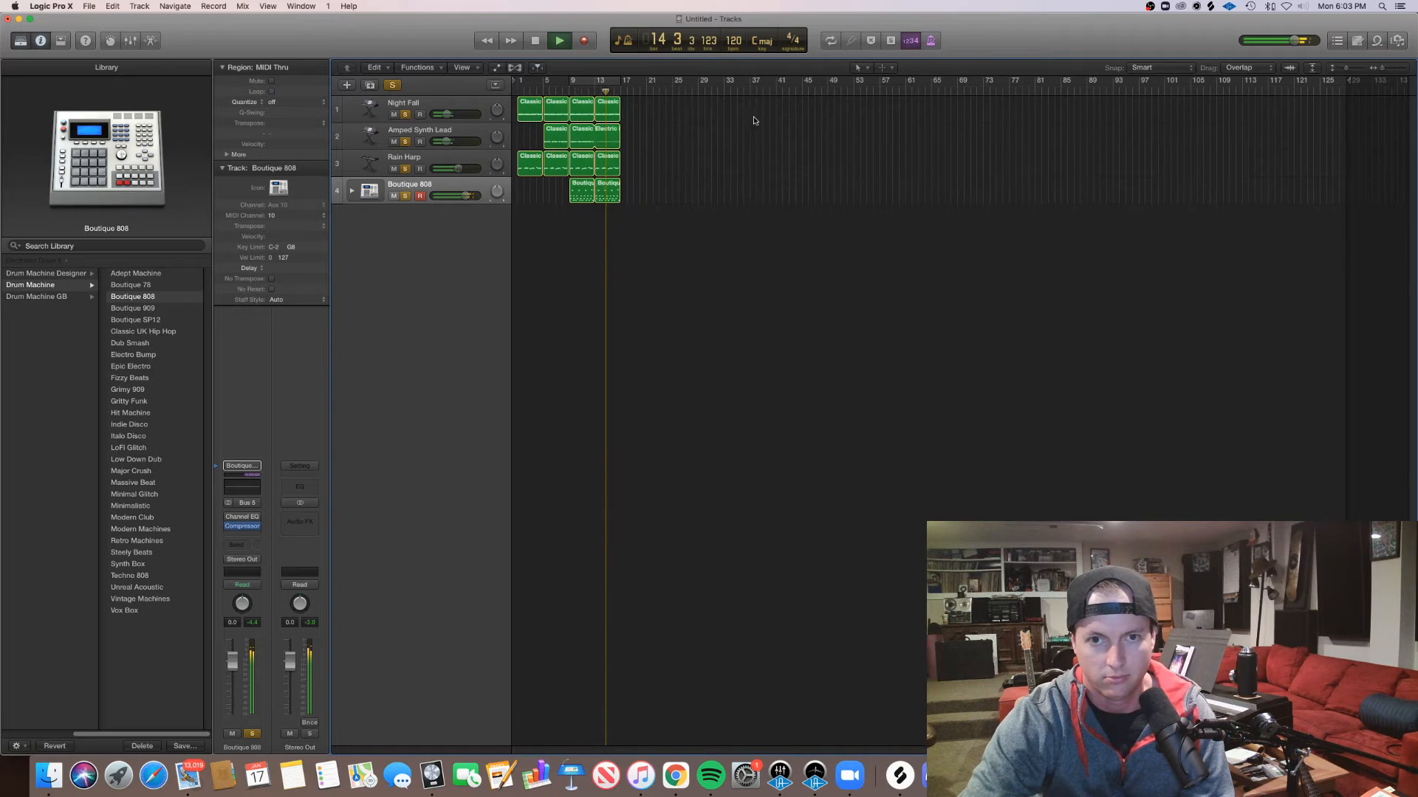
{"action": "key", "text": "super+Right"}
{"action": "key", "text": "super+Right"}
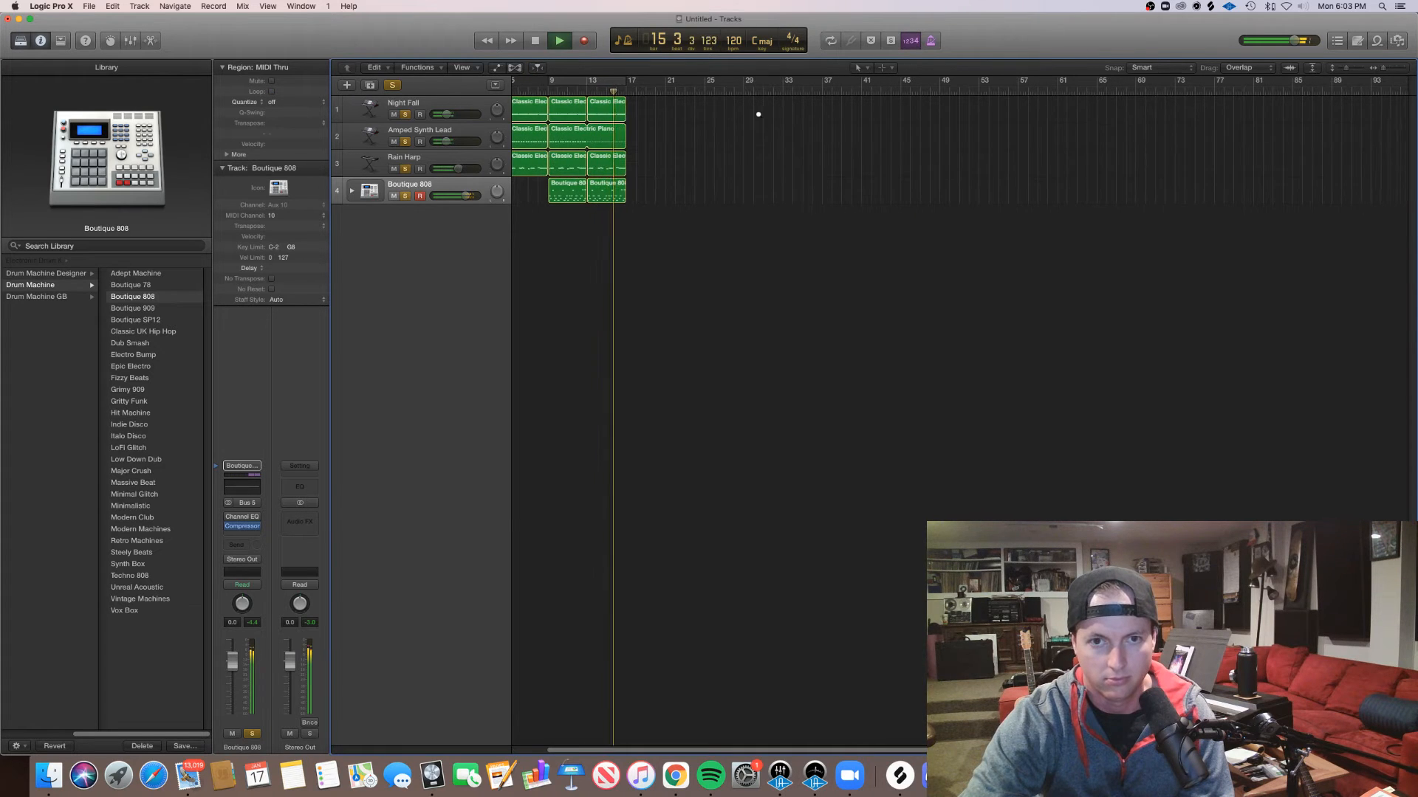
{"action": "left_click_drag", "start_coordinate": [663, 210], "coordinate": [641, 115]}
{"action": "key", "text": "space"}
Add two short hi-hat notes in bar 17 and one in bar 18 of the copied Boutique 808 region, with playback running
{"action": "left_click_drag", "start_coordinate": [733, 247], "coordinate": [679, 224]}
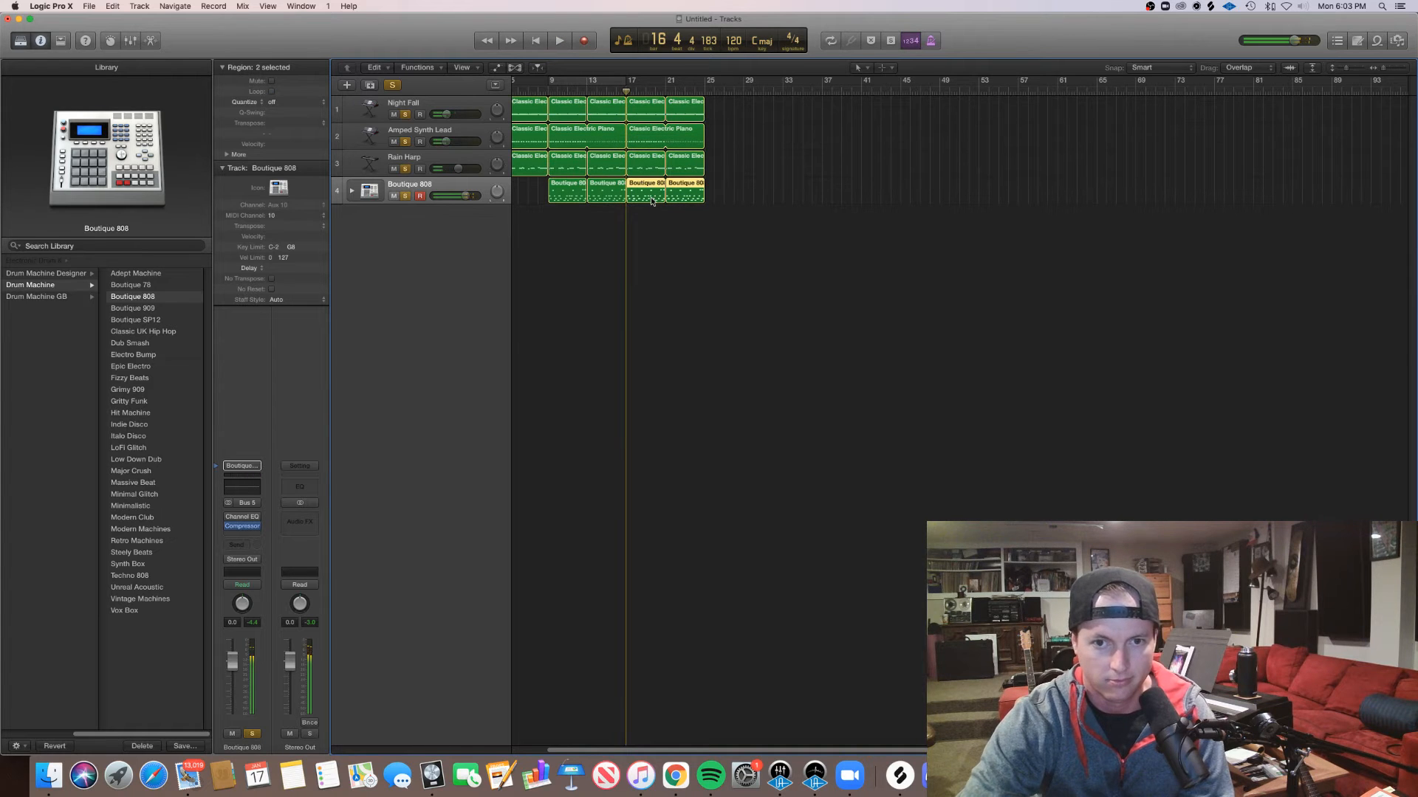
{"action": "double_click", "coordinate": [651, 200]}
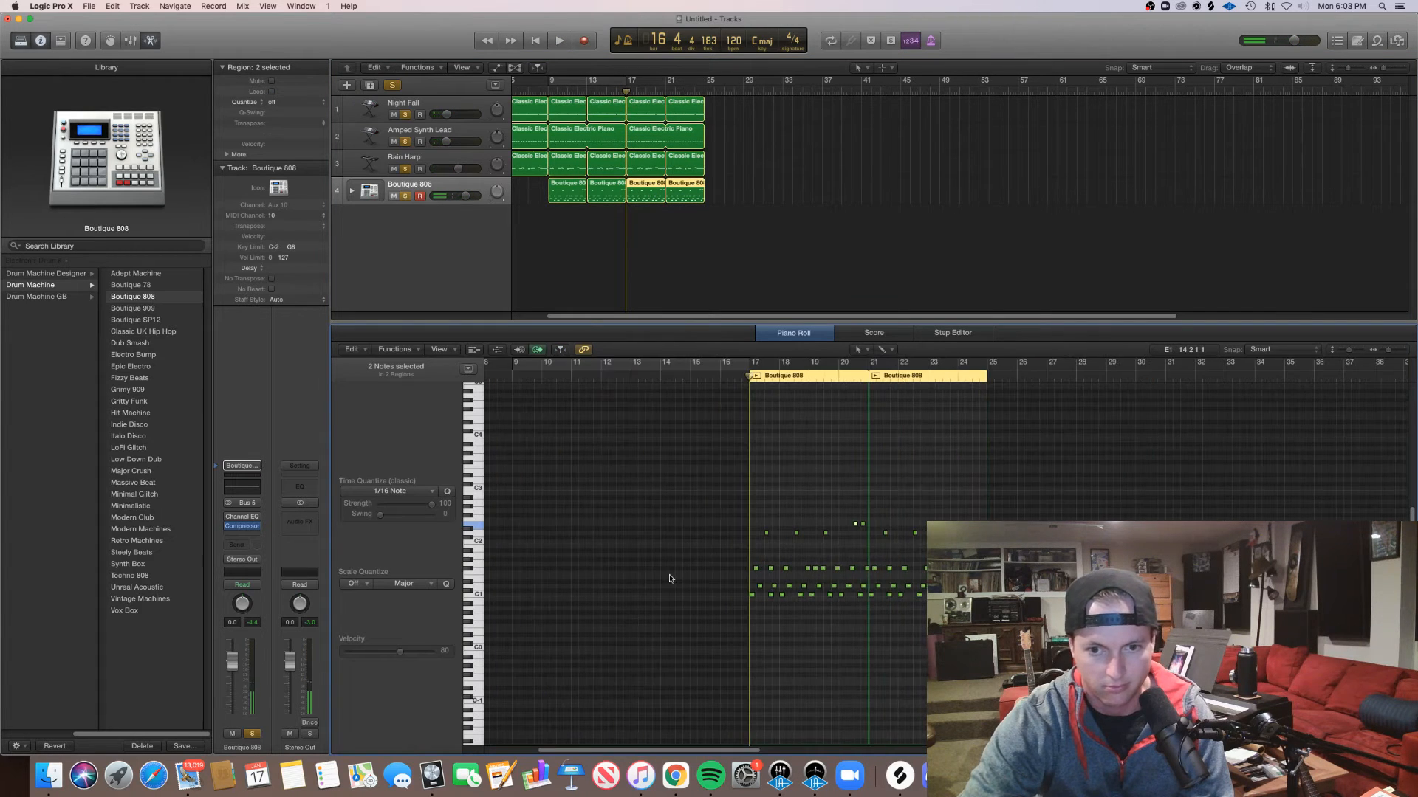
{"action": "scroll", "coordinate": [670, 577], "scroll_direction": "up", "scroll_amount": 6}
{"action": "scroll", "coordinate": [669, 577], "scroll_direction": "down", "scroll_amount": 3}
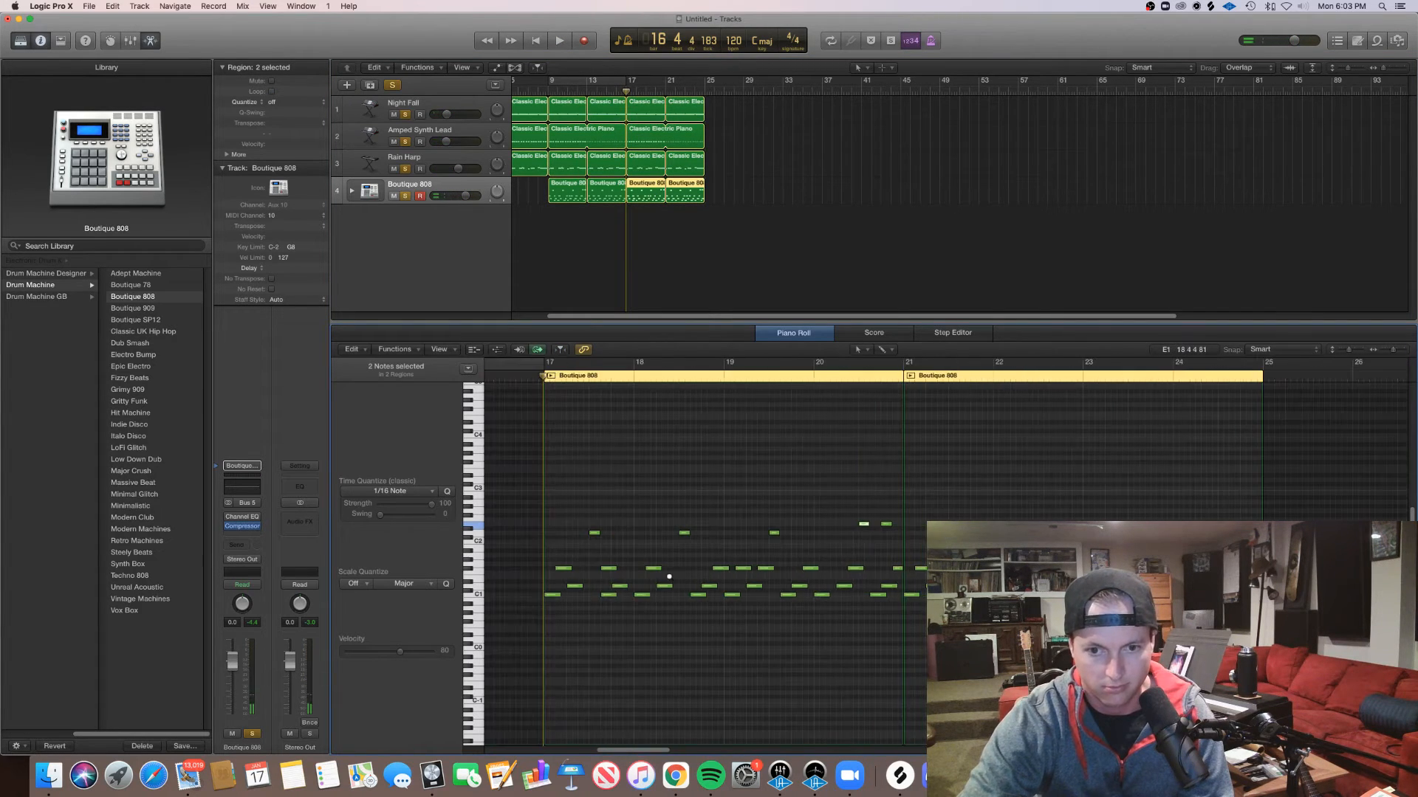
{"action": "left_click", "coordinate": [559, 533]}
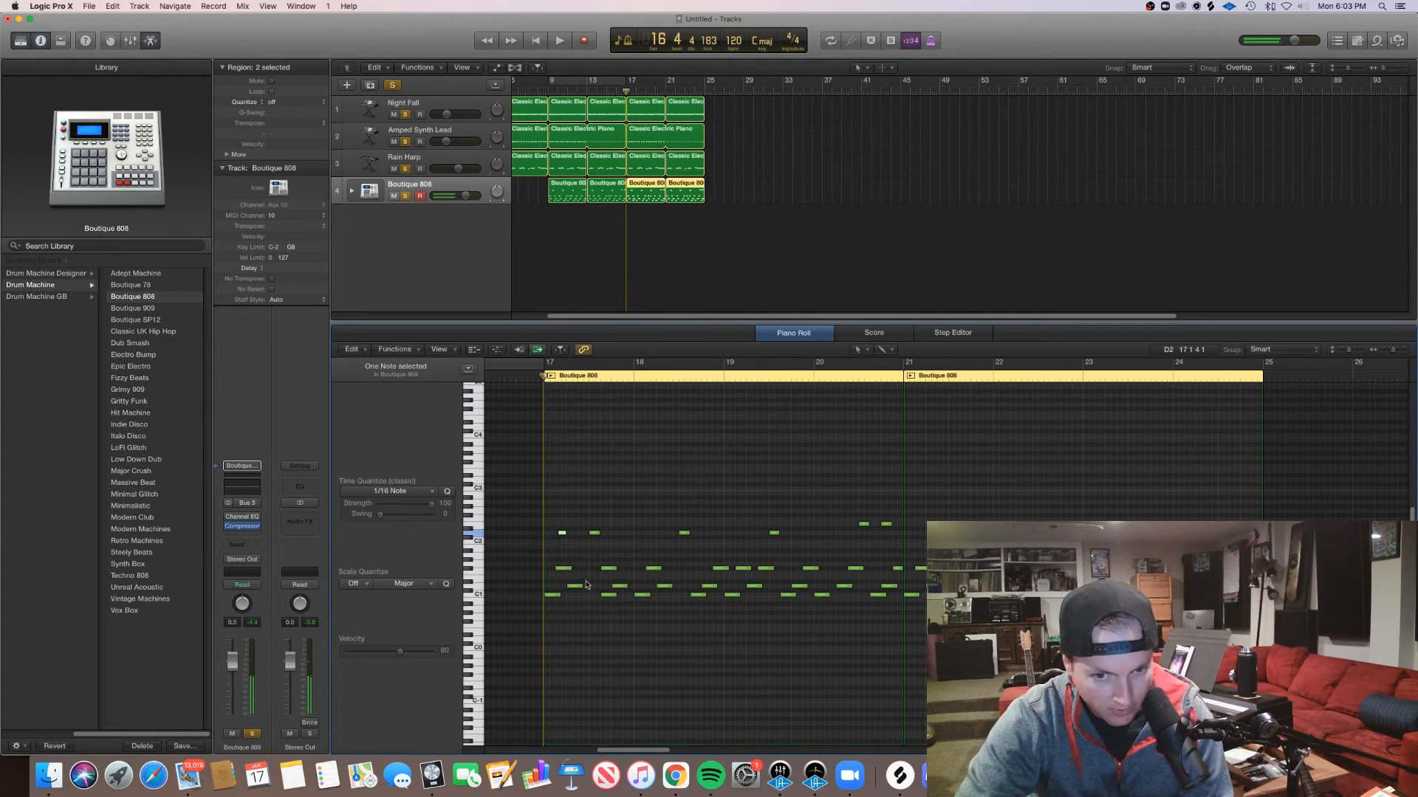
{"action": "left_click", "coordinate": [625, 569]}
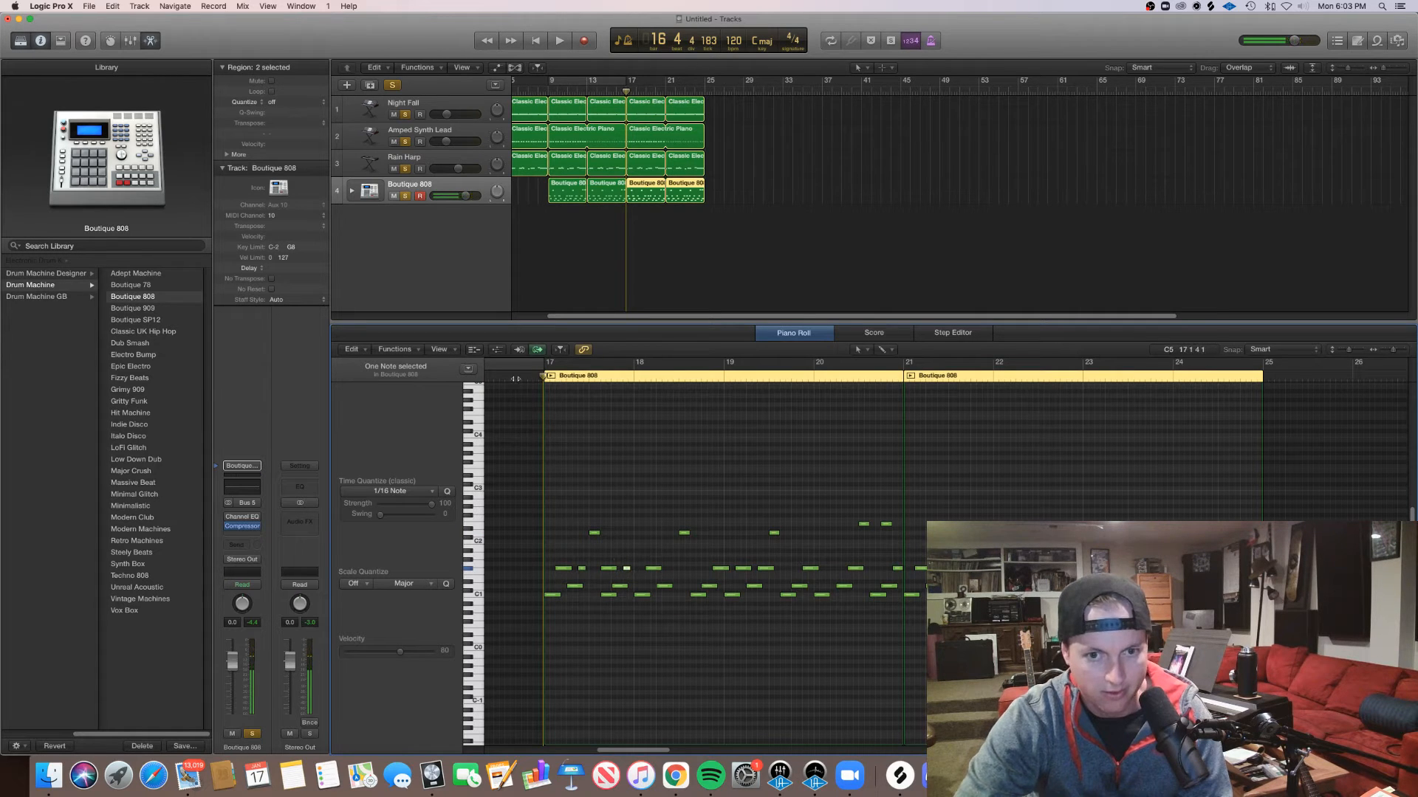
{"action": "key", "text": "space"}
{"action": "key", "text": "super+Right"}
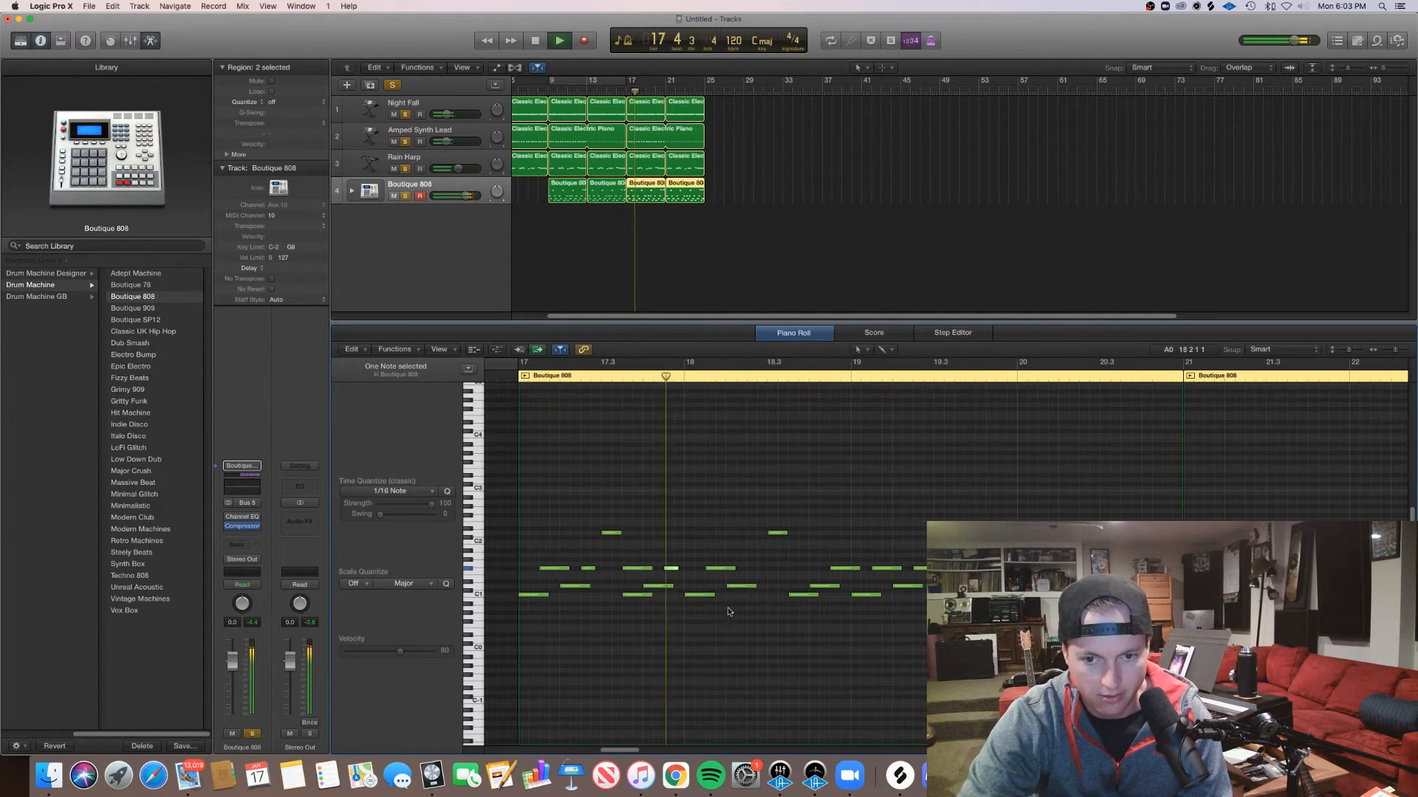
{"action": "left_click", "coordinate": [751, 569]}
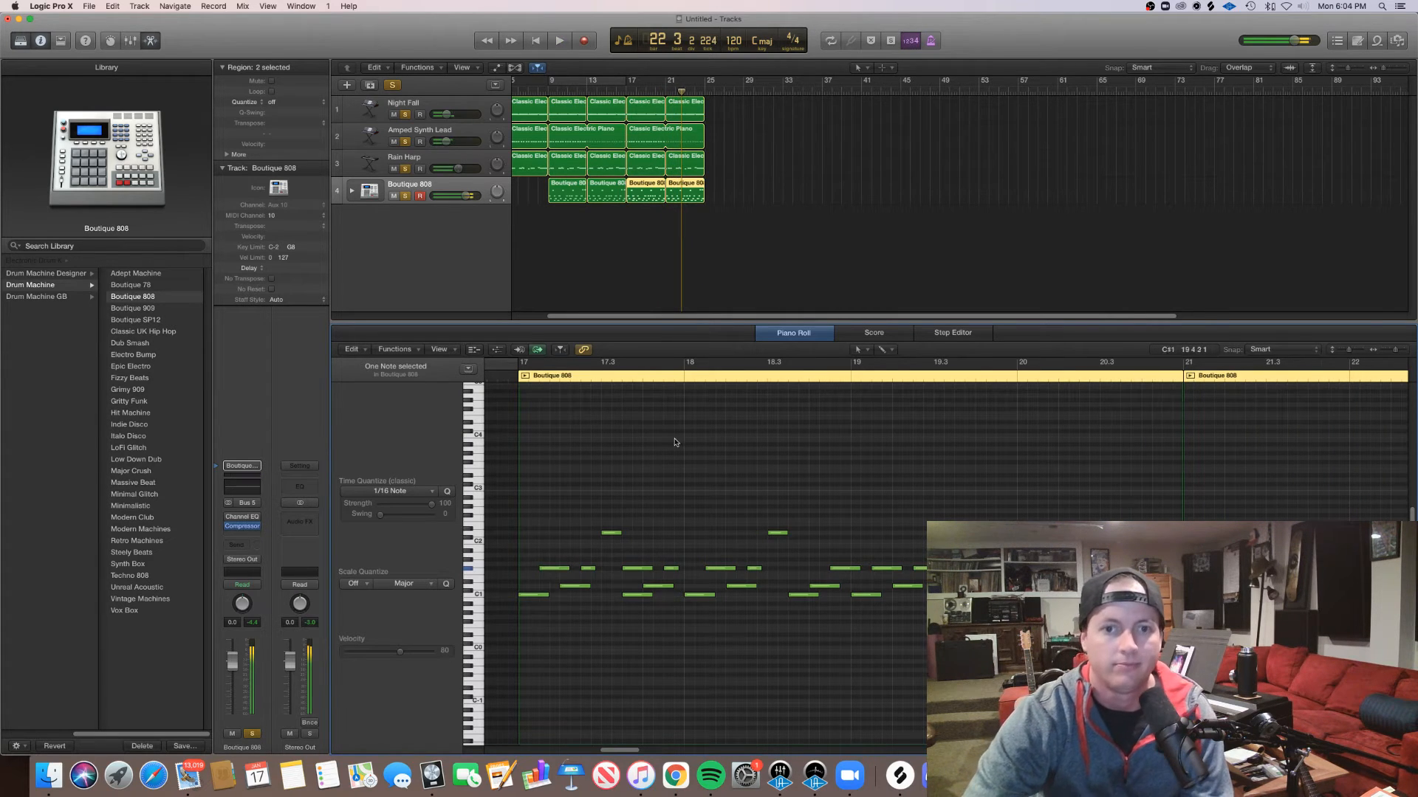
Replace the Boutique 808 region at bar 21 with a copy of the edited region from bar 17 while the arrangement plays
{"action": "left_click", "coordinate": [689, 195]}
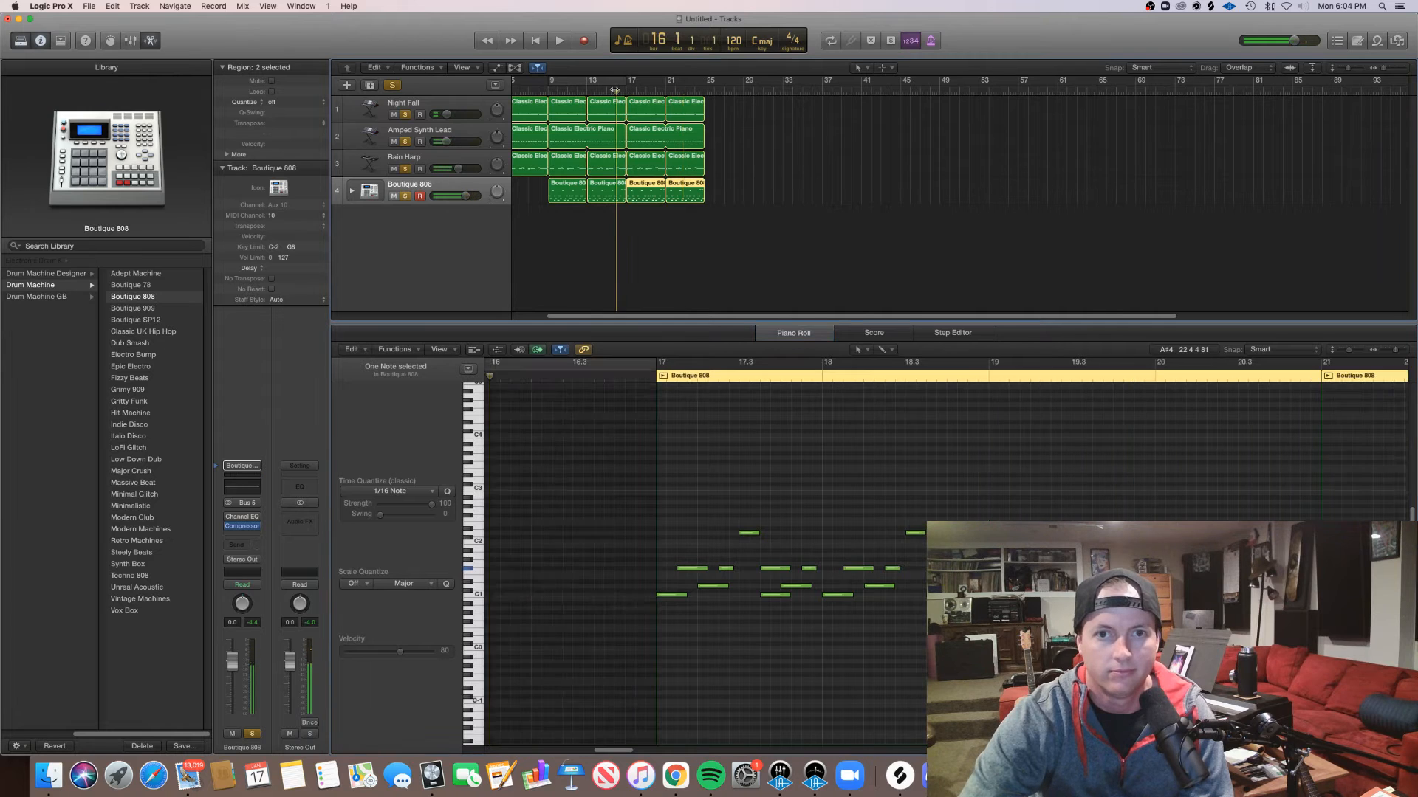
{"action": "key", "text": "space"}
{"action": "key", "text": "Delete"}
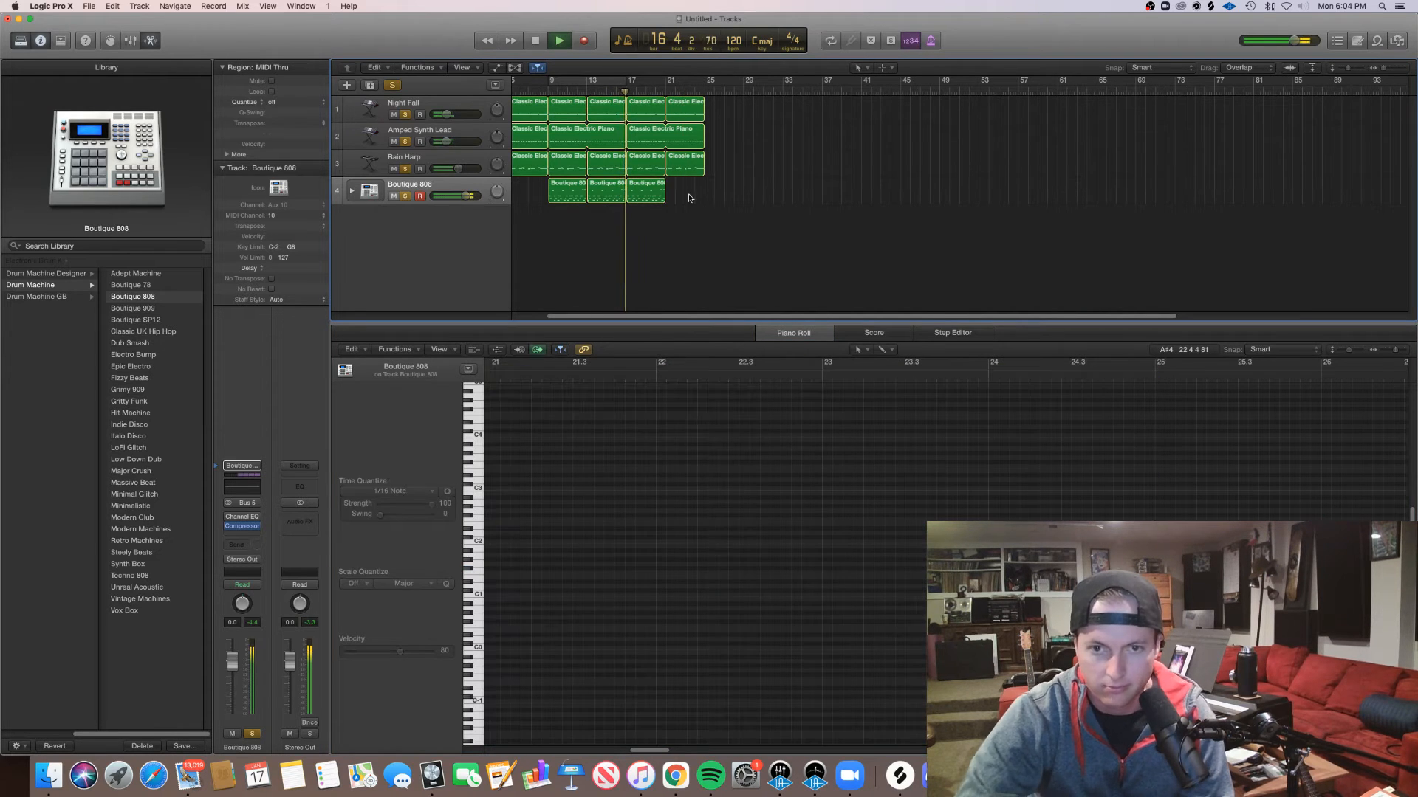
{"action": "left_click_drag", "start_coordinate": [649, 193], "coordinate": [686, 201]}
{"action": "left_click", "coordinate": [691, 276], "text": "alt"}
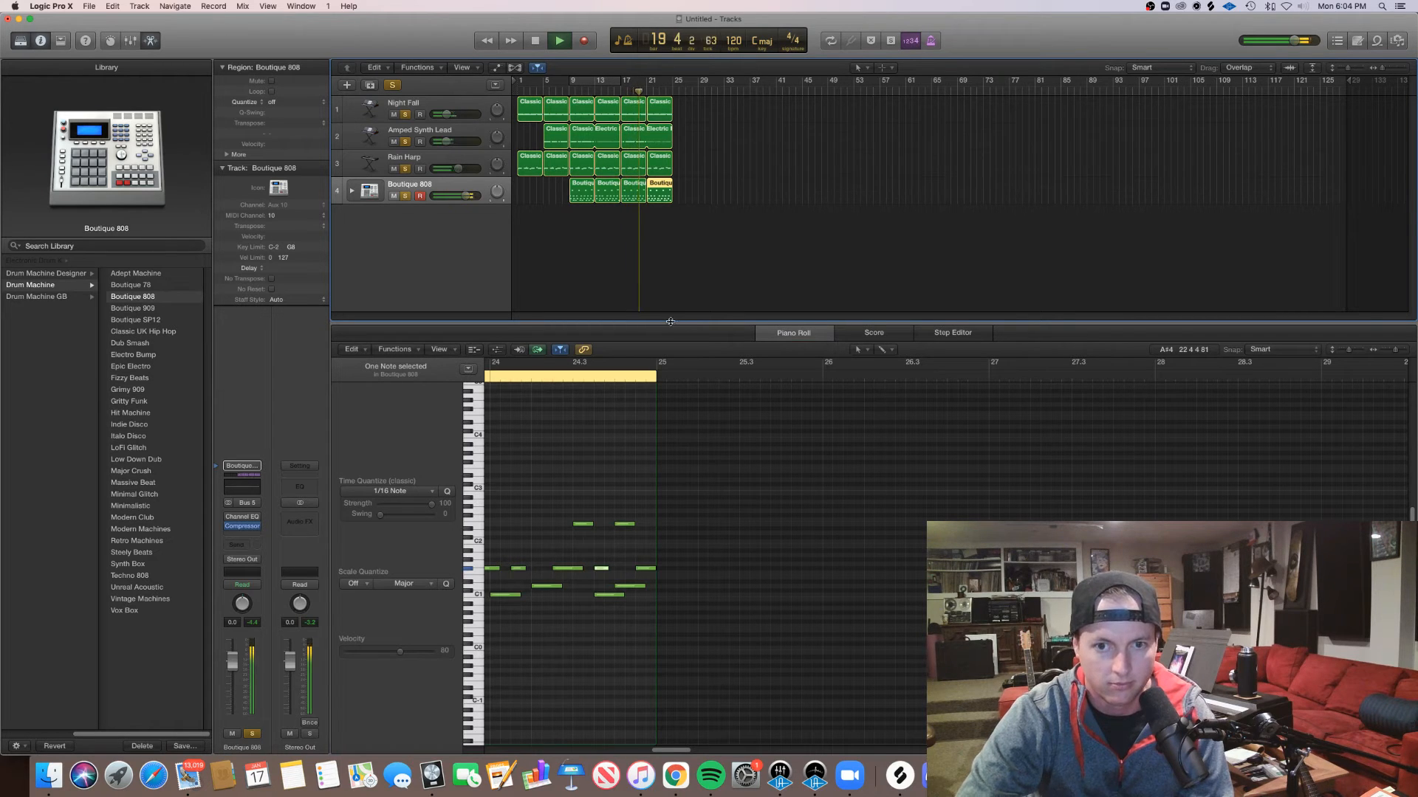
Close the Piano Roll and play the arrangement with a cycle range from bar 1 to bar 26
{"action": "key", "text": "p"}
{"action": "key", "text": "space"}
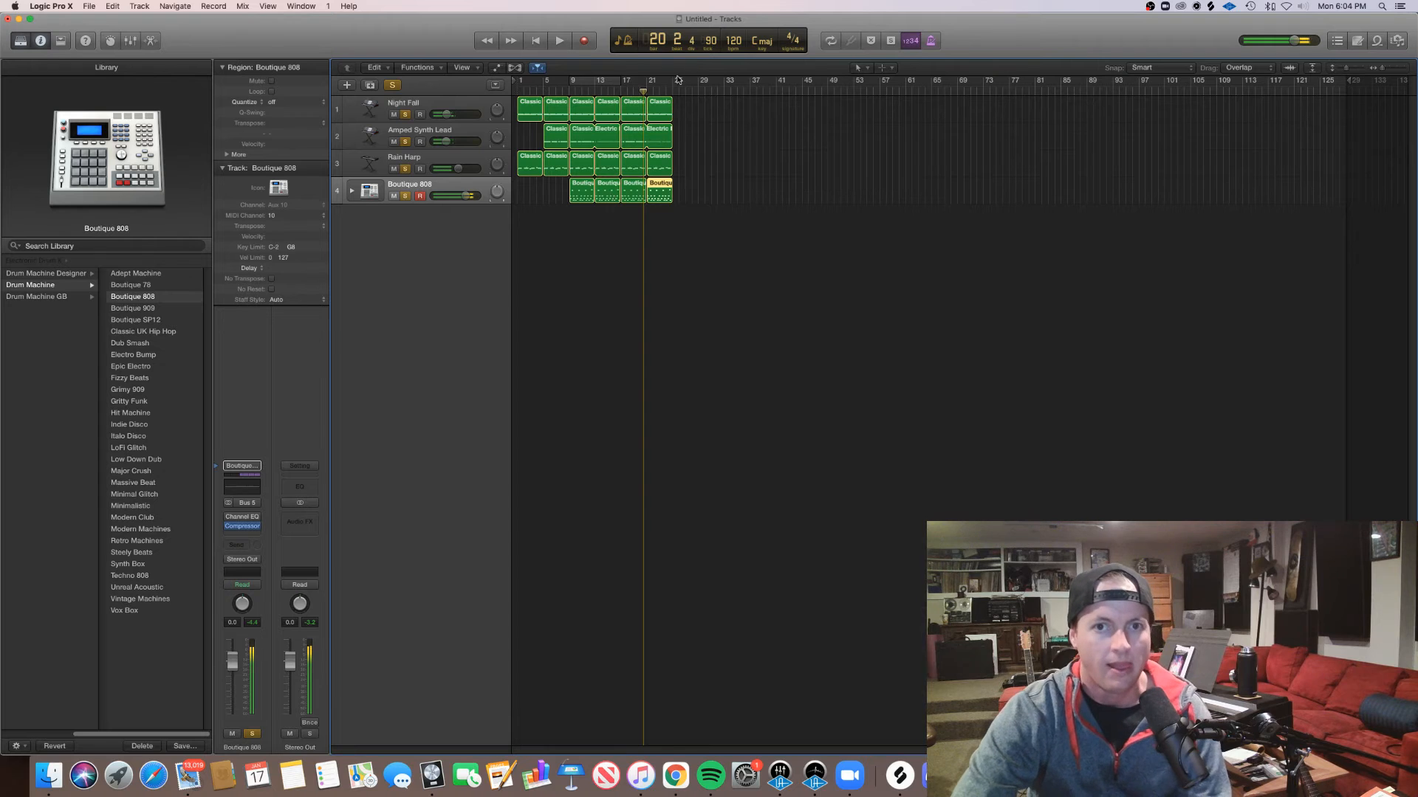
{"action": "left_click_drag", "start_coordinate": [678, 80], "coordinate": [519, 80]}
{"action": "key", "text": "space"}
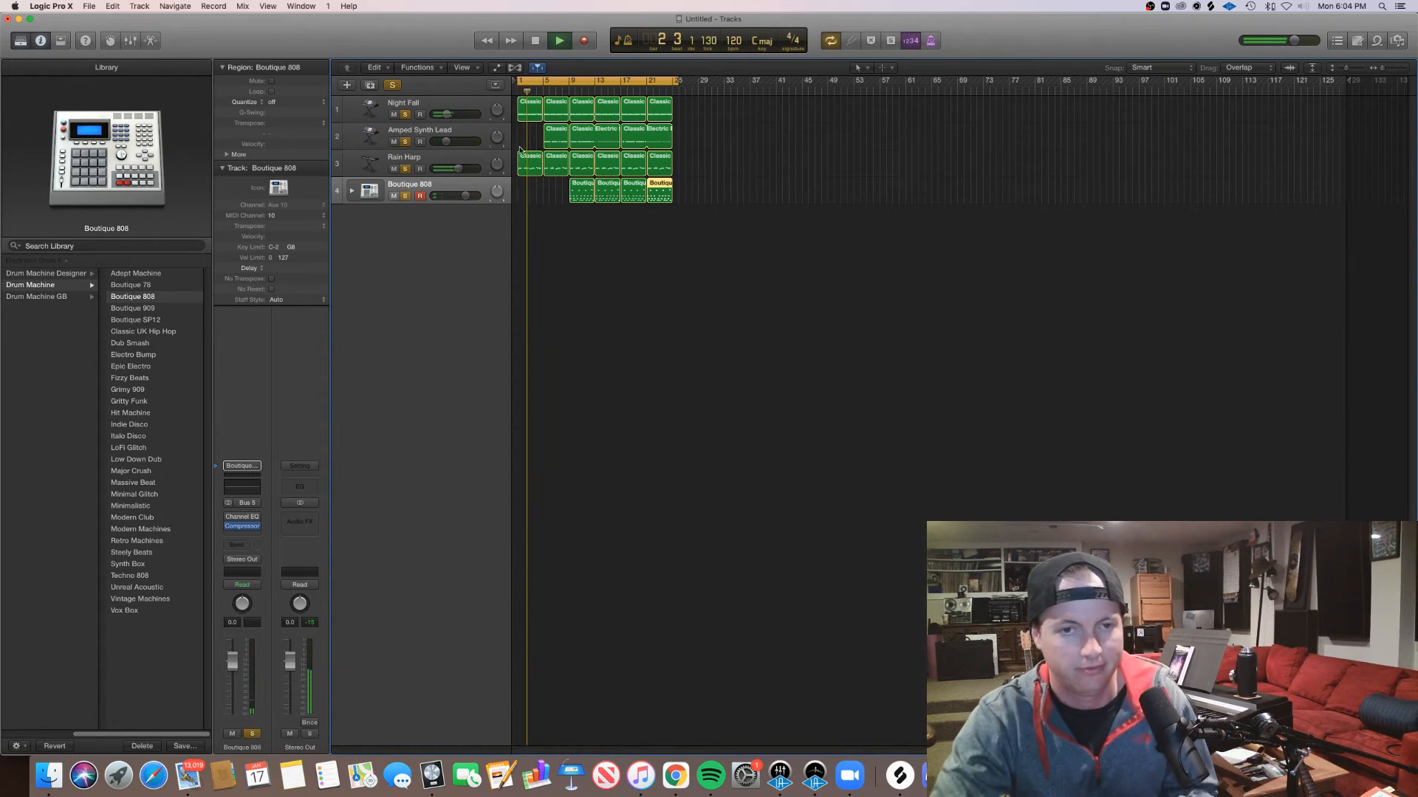
Listen through the arrangement from its opening bars and examine how the regions on the four tracks line up
{"action": "key", "text": "super+Right"}
{"action": "key", "text": "super+Right"}
{"action": "key", "text": "super+Right"}
{"action": "key", "text": "super+Right"}
{"action": "key", "text": "super+Right"}
{"action": "key", "text": "super+Right"}
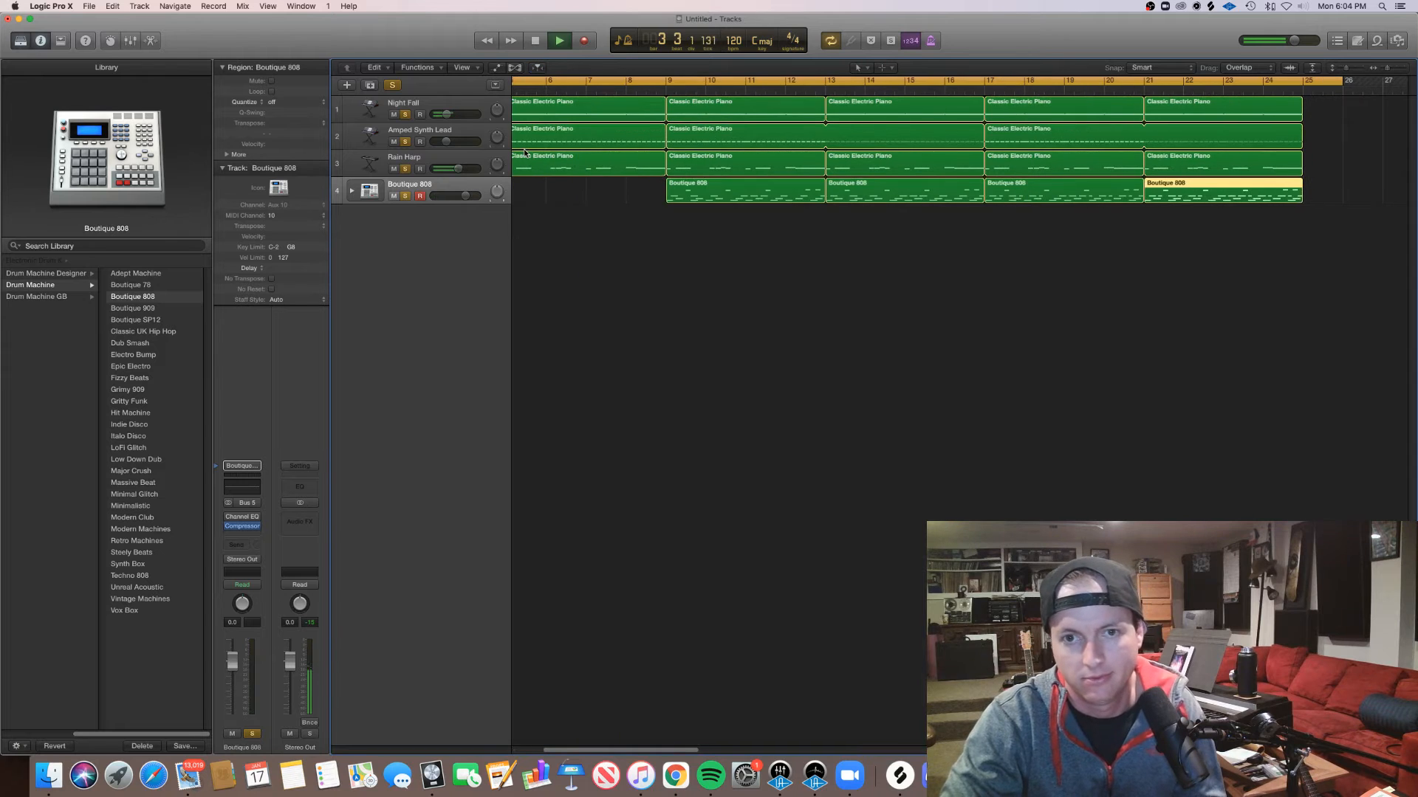
{"action": "scroll", "coordinate": [524, 154], "scroll_direction": "left", "scroll_amount": 4}
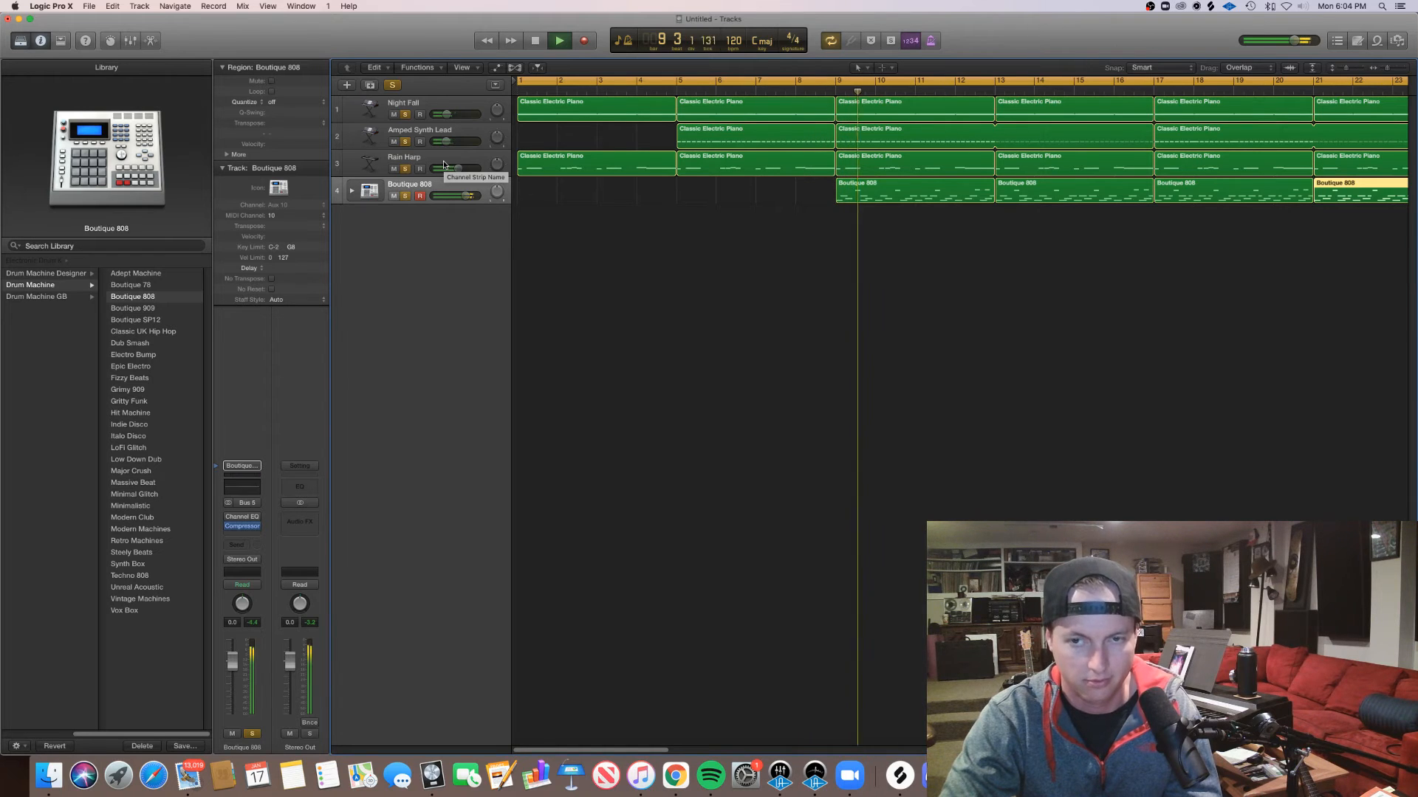
{"action": "scroll", "coordinate": [445, 165], "scroll_direction": "right", "scroll_amount": 4}
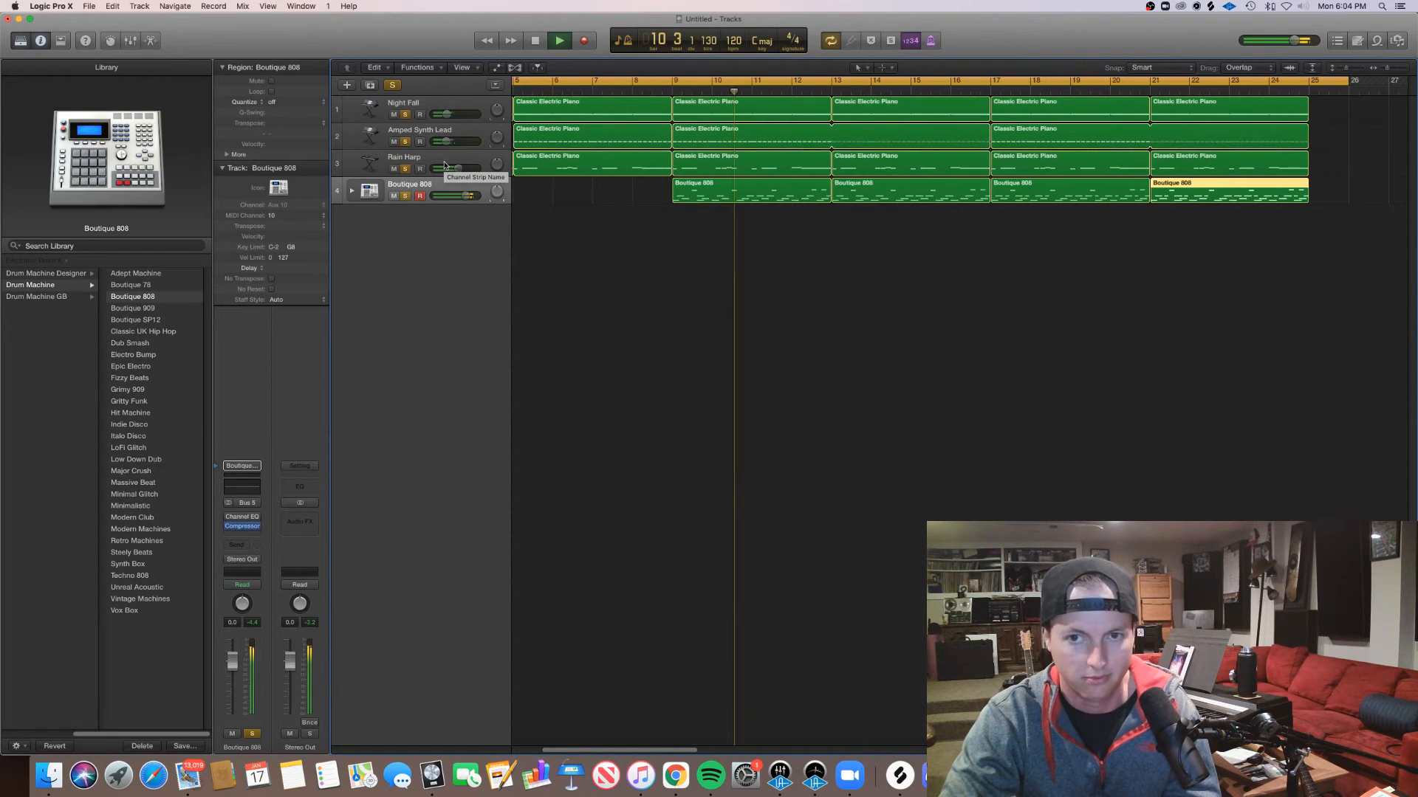
{"action": "key", "text": "super+Left"}
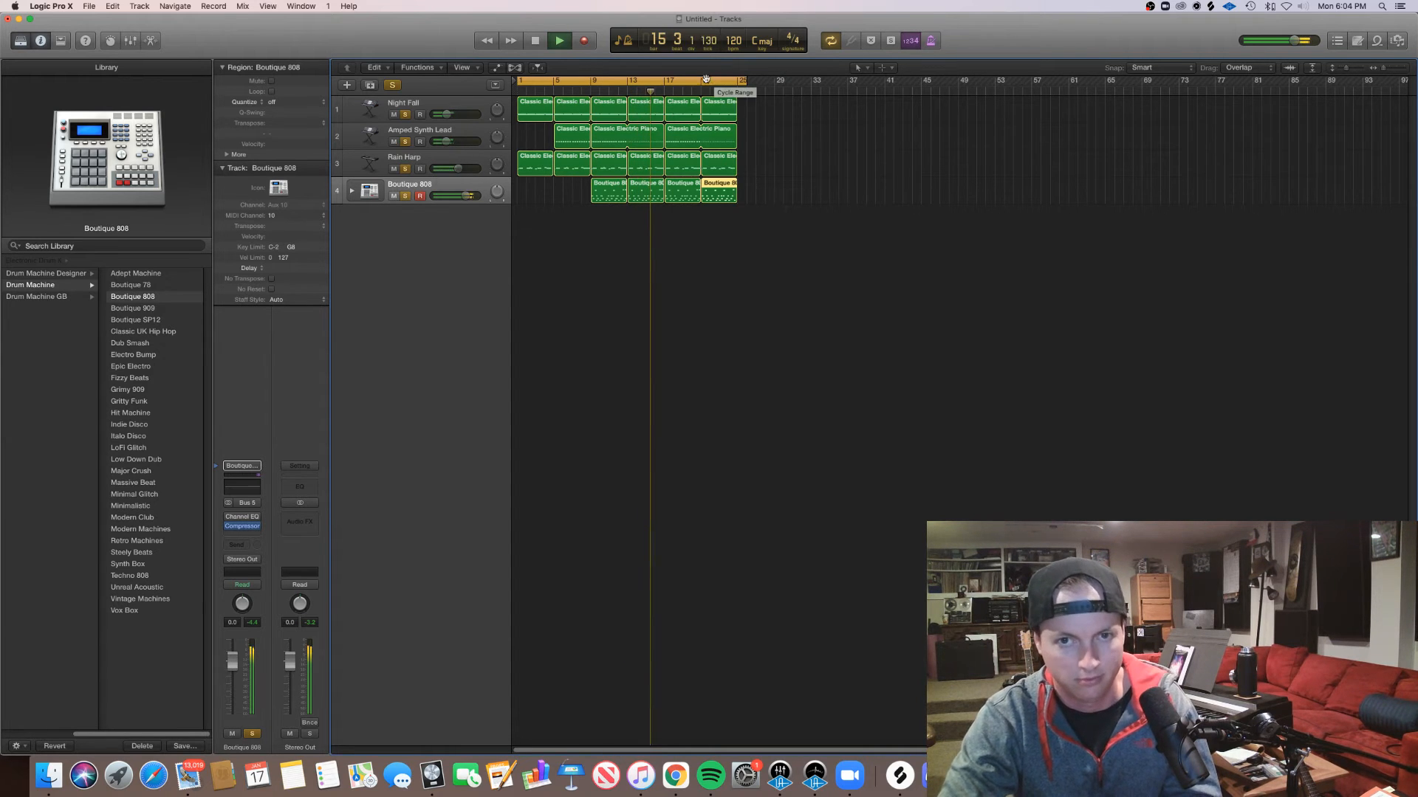
Turn off the cycle range, clear the region selection and stop playback
{"action": "left_click_drag", "start_coordinate": [682, 83], "coordinate": [679, 83]}
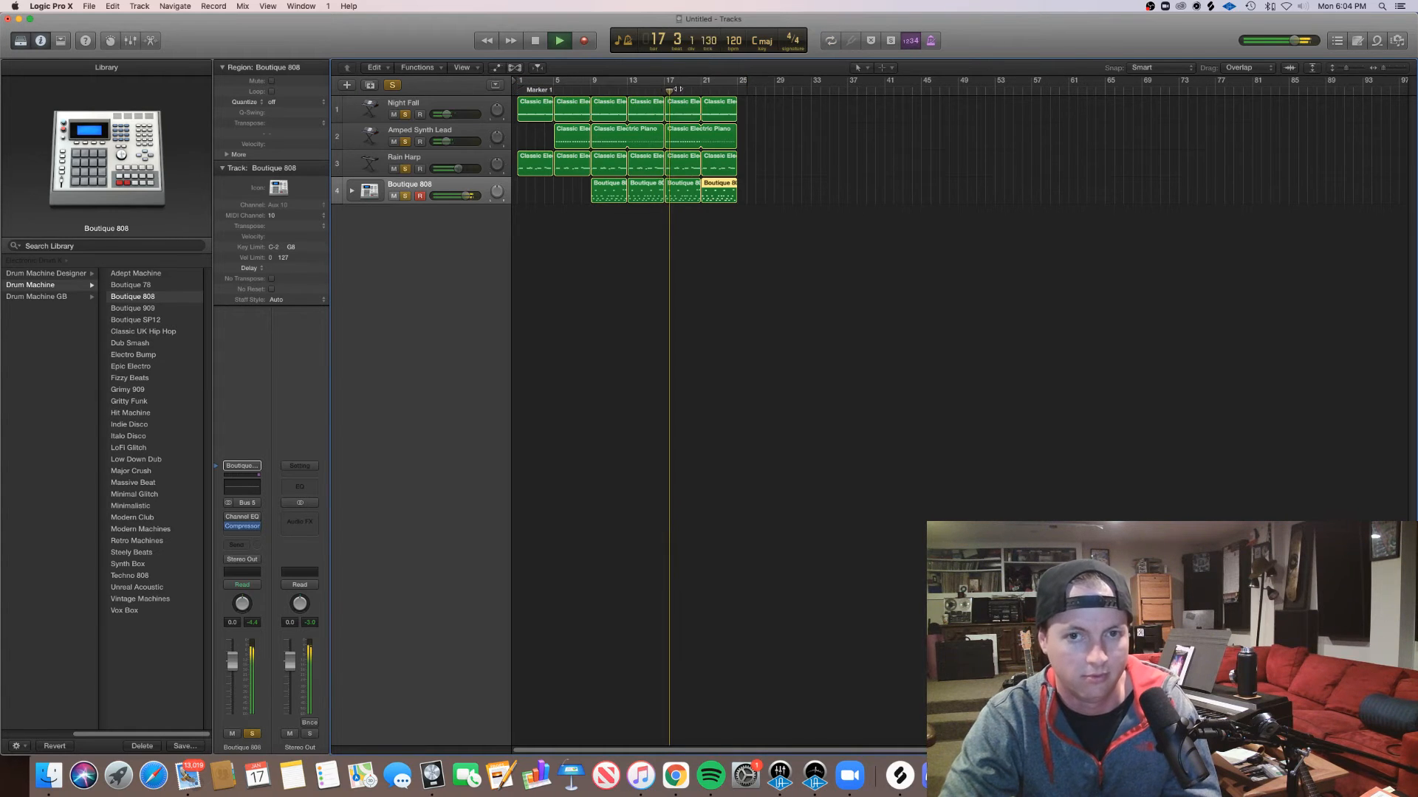
{"action": "left_click", "coordinate": [812, 147]}
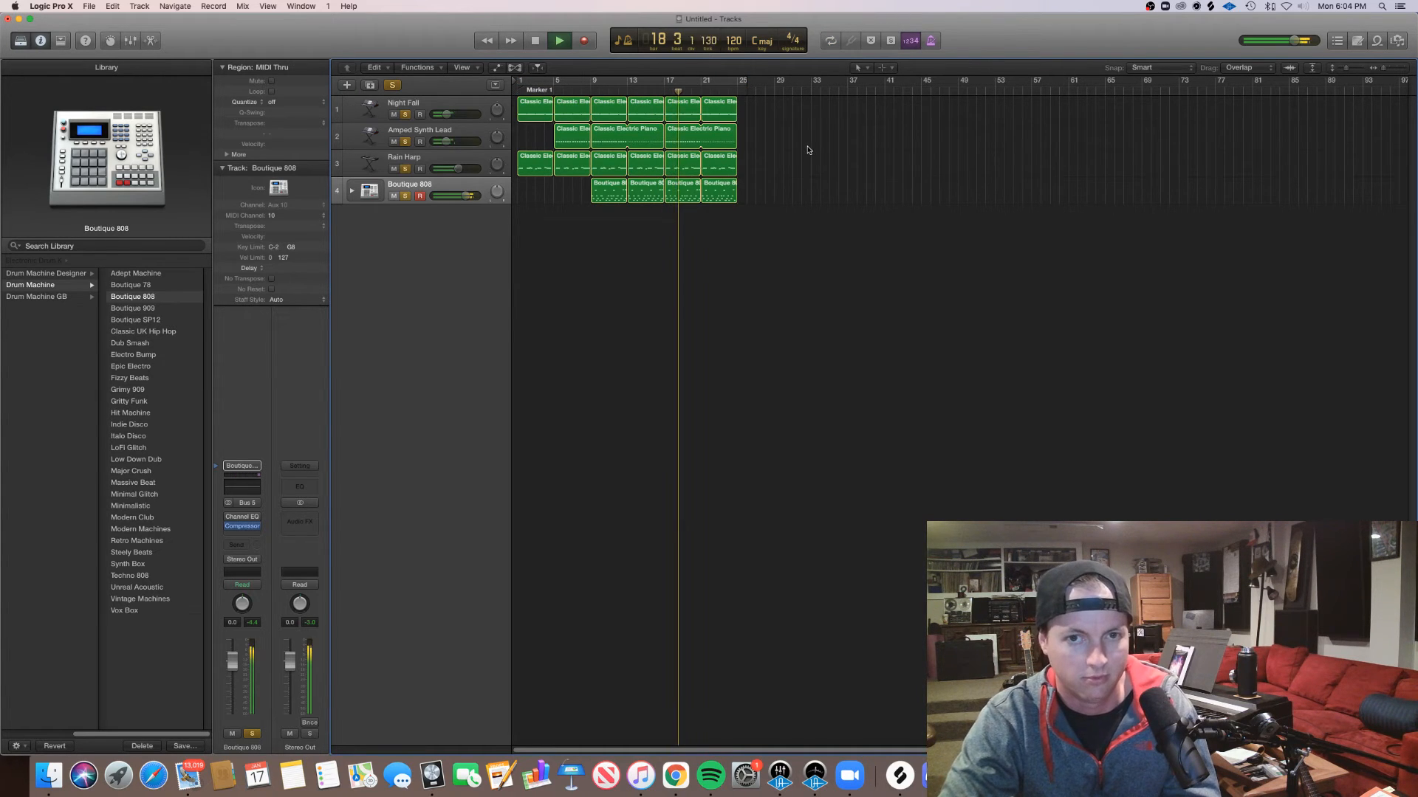
{"action": "key", "text": "space"}
Create a software instrument track below Amped Synth Lead and load the Thumb Bass patch on it
{"action": "left_click", "coordinate": [423, 142]}
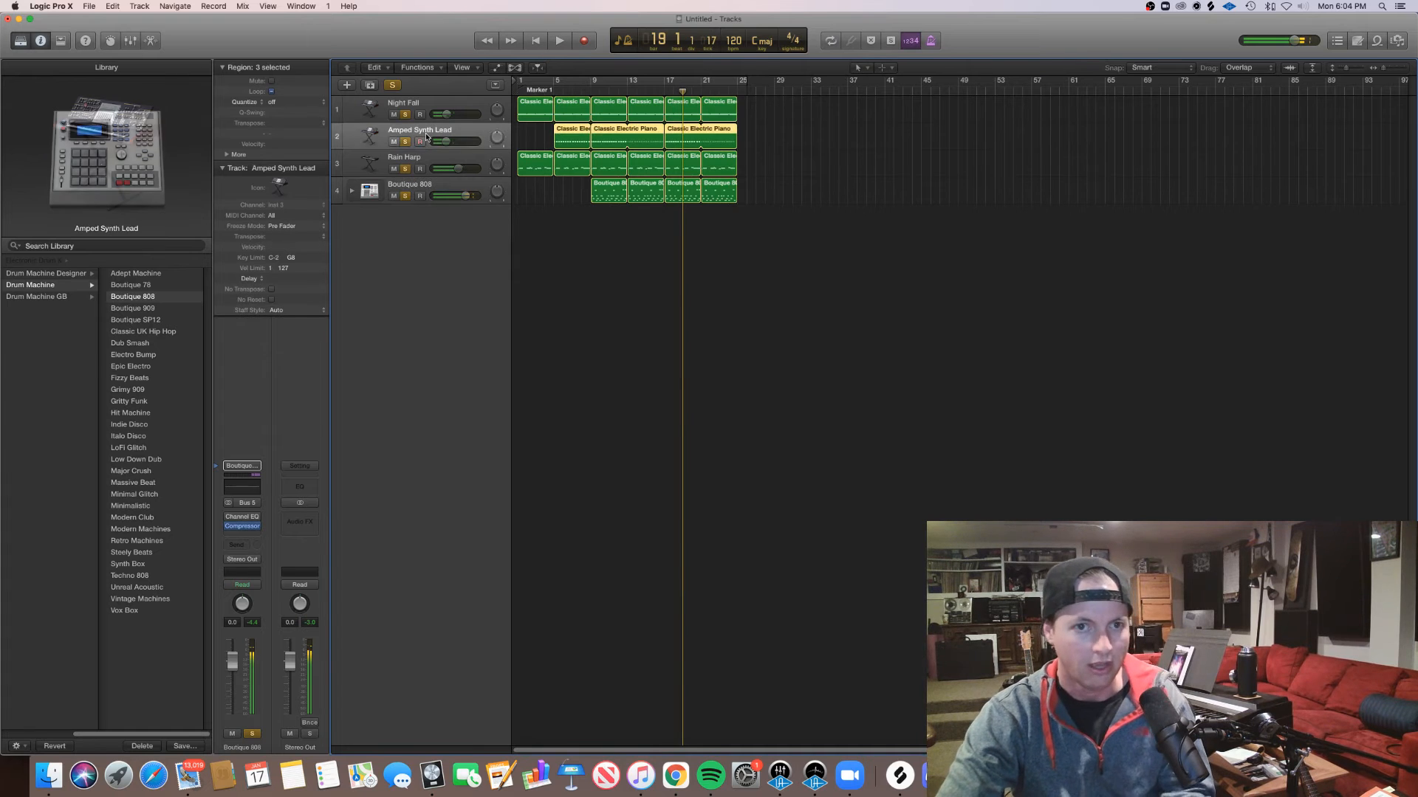
{"action": "left_click", "coordinate": [346, 85]}
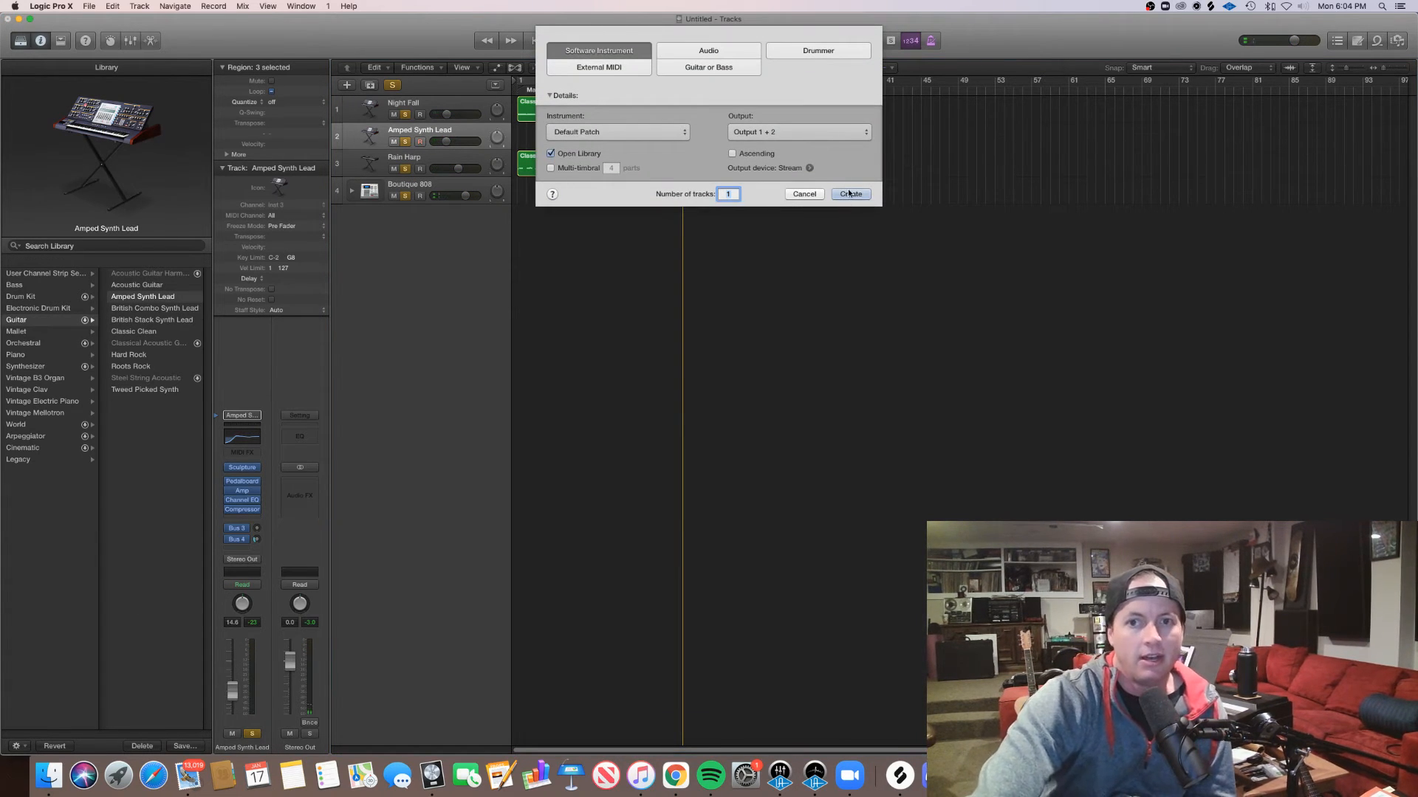
{"action": "left_click", "coordinate": [834, 193]}
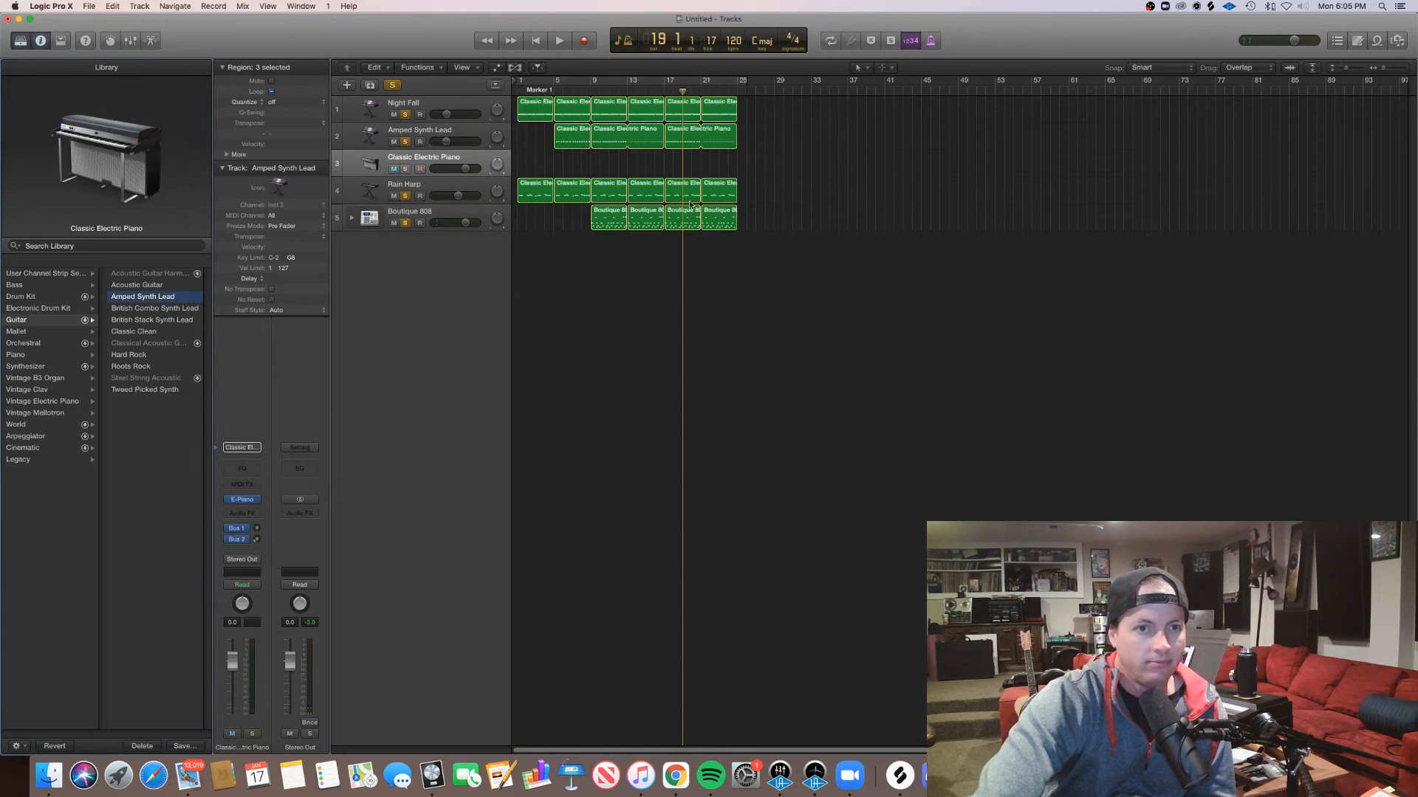
{"action": "left_click", "coordinate": [37, 286]}
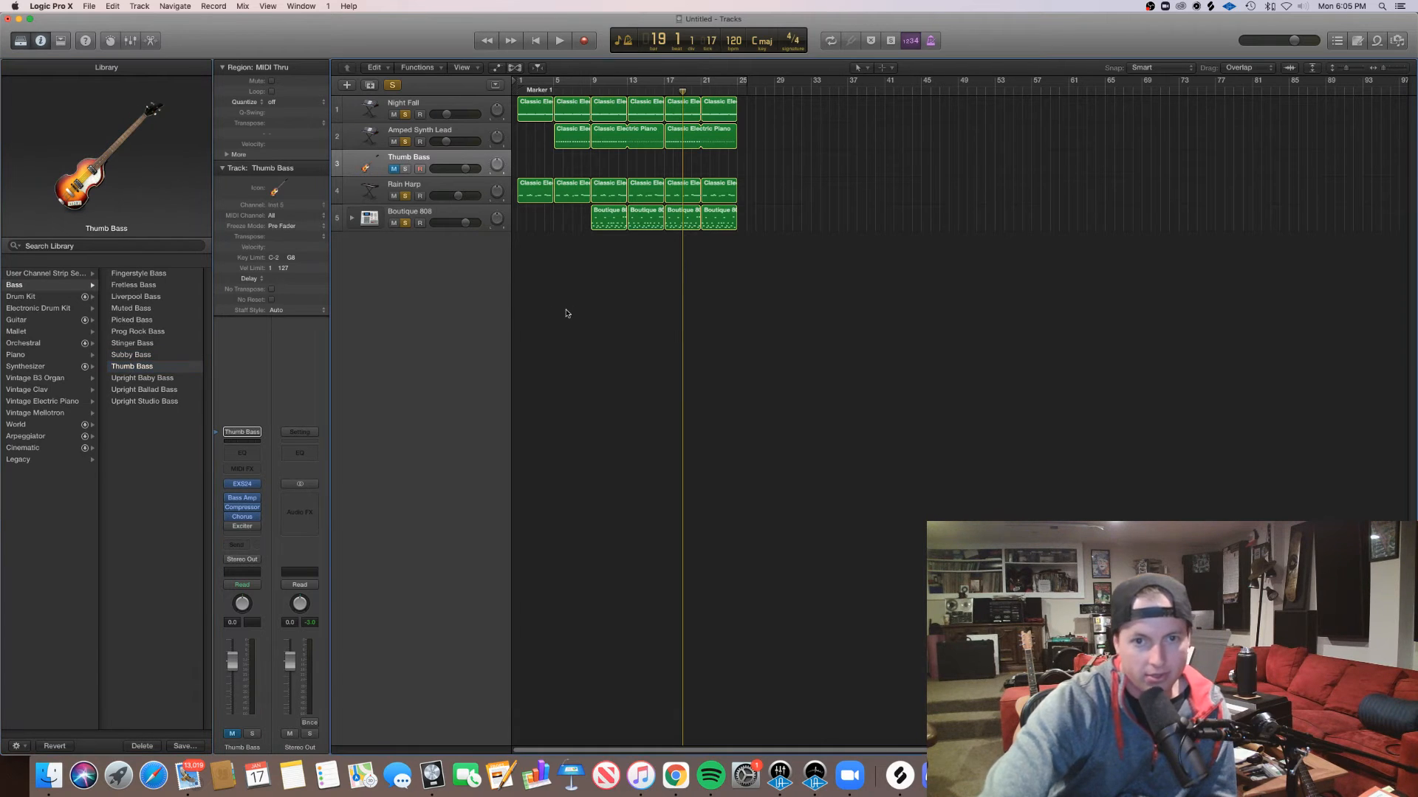
Copy the four Night Fall regions of bars 9 to 24 to the Thumb Bass track and solo that track
{"action": "left_click_drag", "start_coordinate": [800, 102], "coordinate": [581, 111]}
{"action": "left_click_drag", "start_coordinate": [843, 112], "coordinate": [601, 157]}
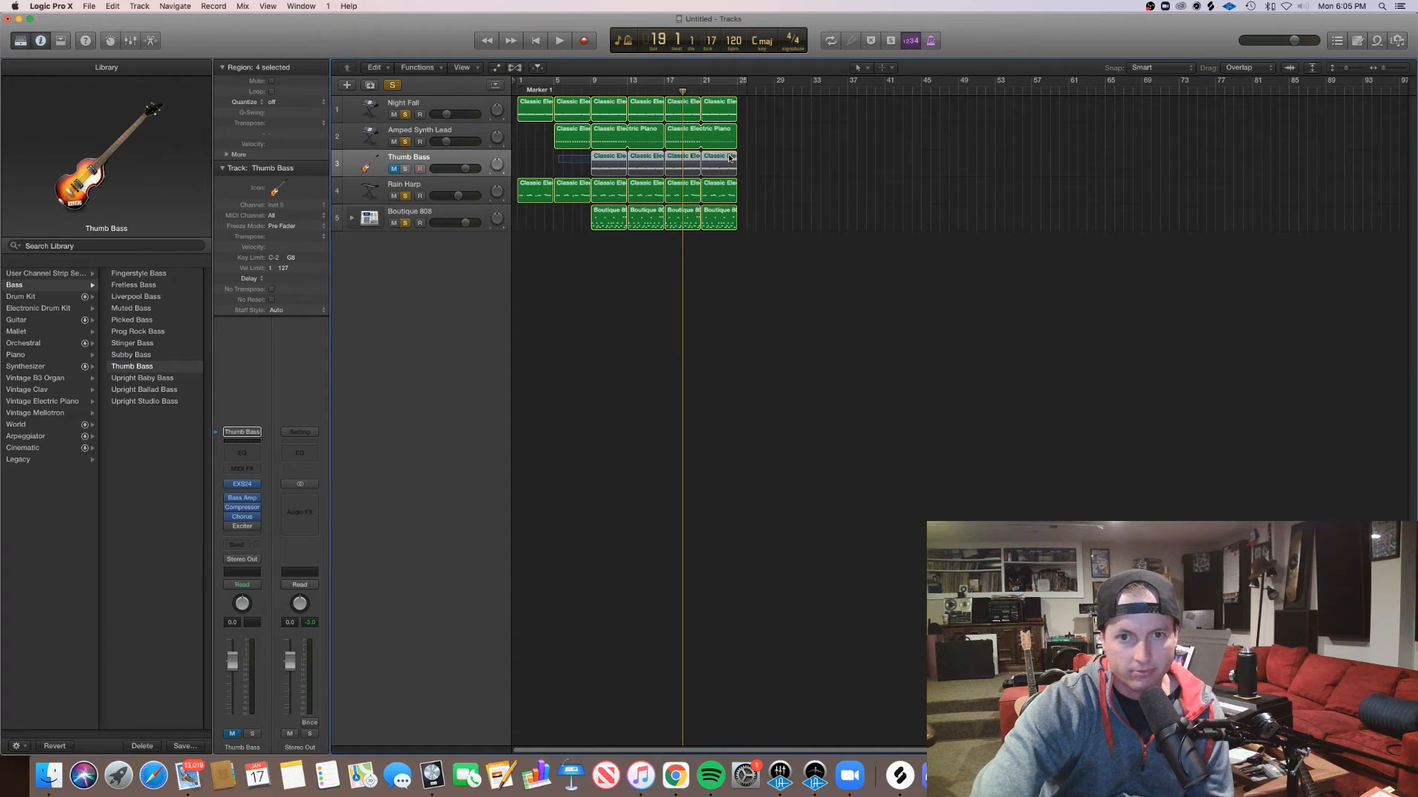
{"action": "key", "text": "p"}
{"action": "left_click", "coordinate": [394, 169]}
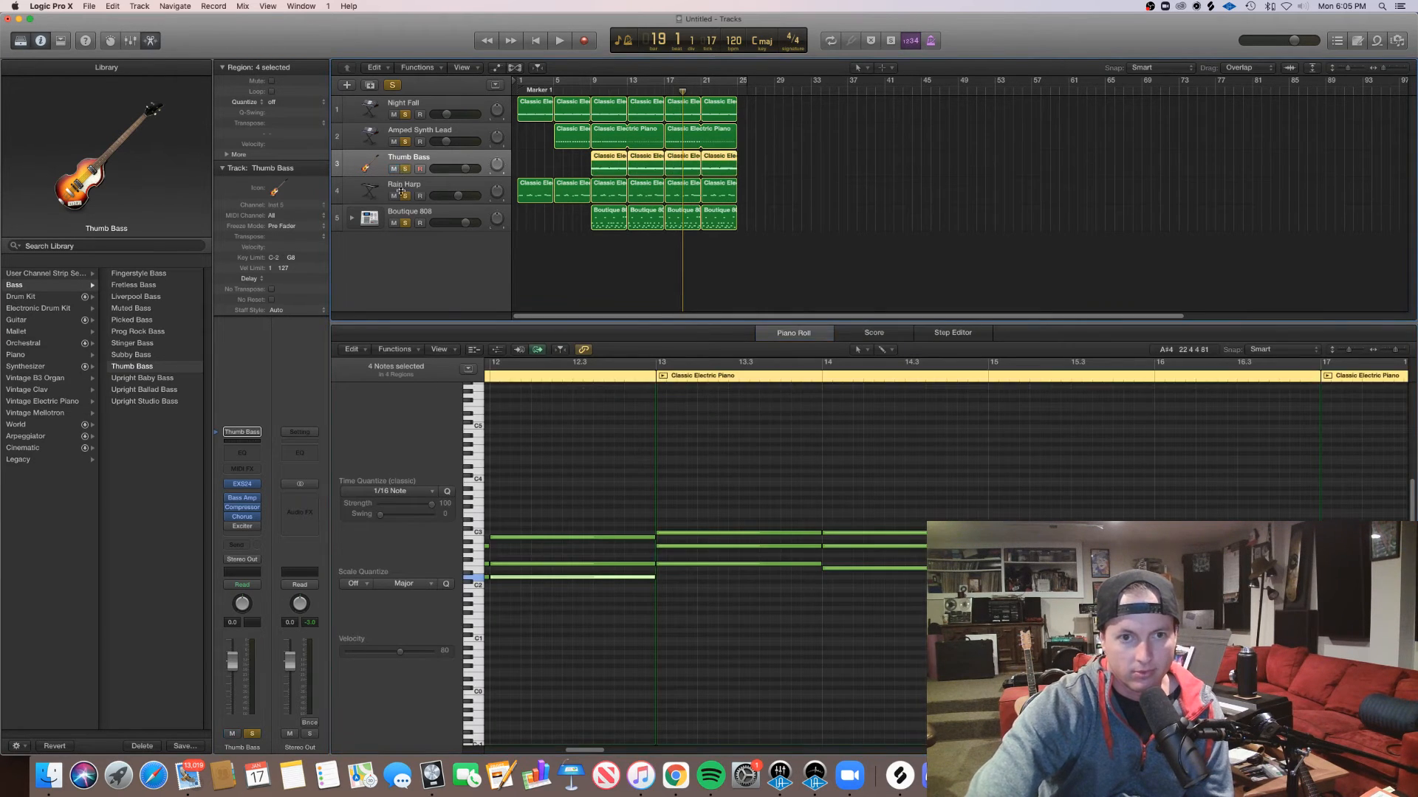
Delete the upper chord notes in bars 9 to 12 of the first Thumb Bass region, thinning the part to a bass line
{"action": "key", "text": "z"}
{"action": "scroll", "coordinate": [577, 567], "scroll_direction": "up", "scroll_amount": 5}
{"action": "scroll", "coordinate": [567, 566], "scroll_direction": "left", "scroll_amount": 3}
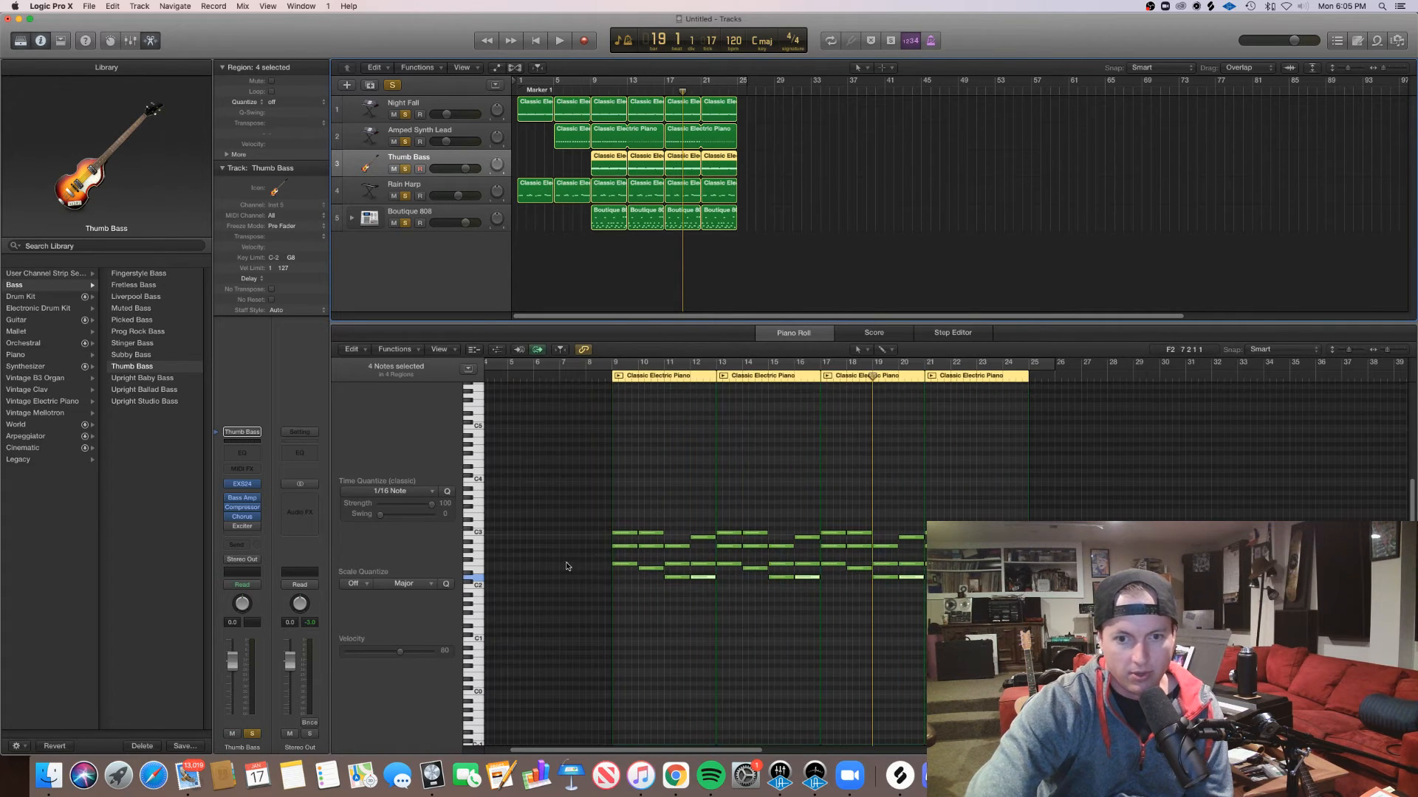
{"action": "left_click_drag", "start_coordinate": [674, 544], "coordinate": [596, 515]}
{"action": "key", "text": "Delete"}
{"action": "key", "text": "Delete"}
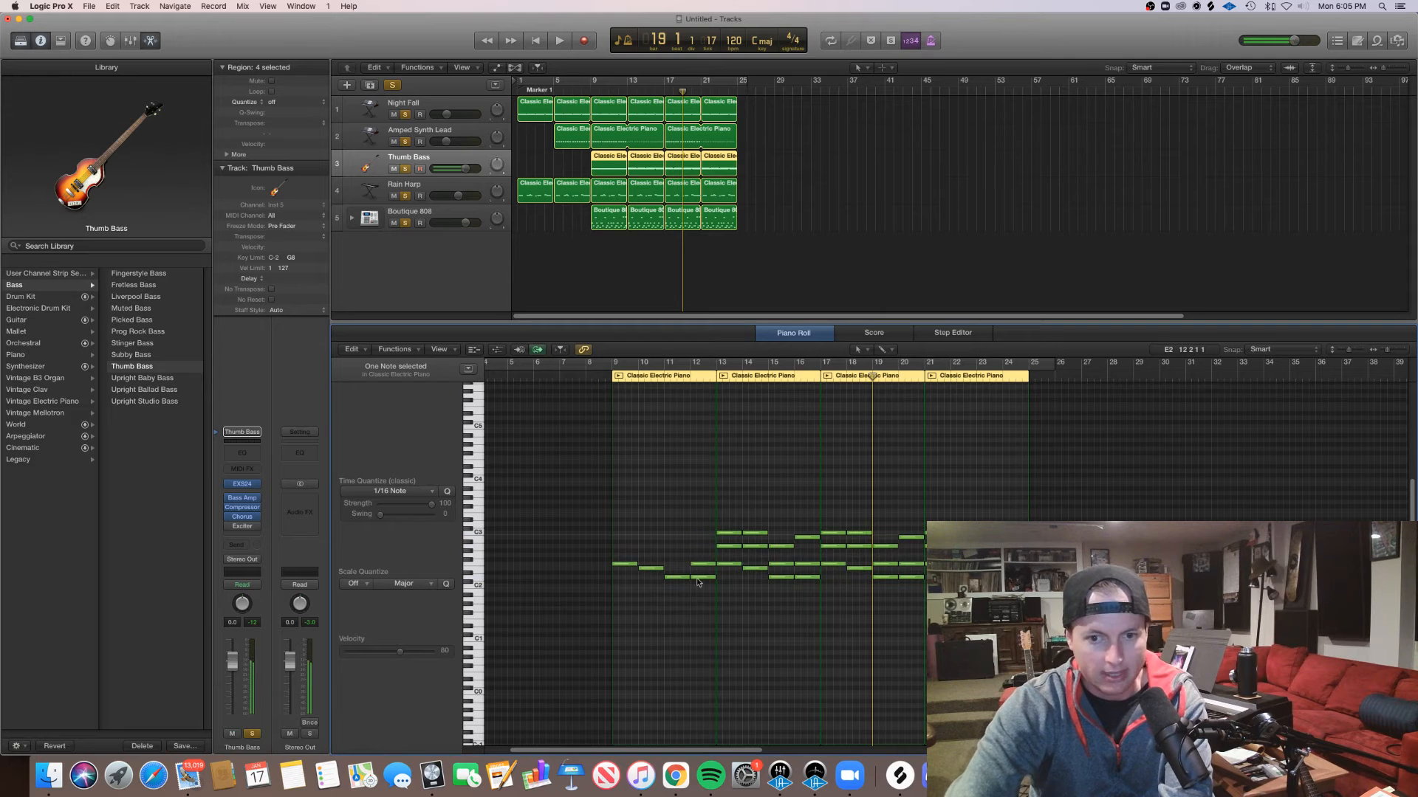
Start playback at bar 9, delete the other three Thumb Bass regions and loop the first one through bar 24
{"action": "left_click", "coordinate": [592, 89]}
{"action": "key", "text": "space"}
{"action": "mouse_move", "coordinate": [770, 162]}
{"action": "left_mouse_down"}
{"action": "mouse_move", "coordinate": [645, 161]}
{"action": "mouse_move", "coordinate": [782, 174]}
{"action": "left_mouse_up"}
{"action": "key", "text": "Delete"}
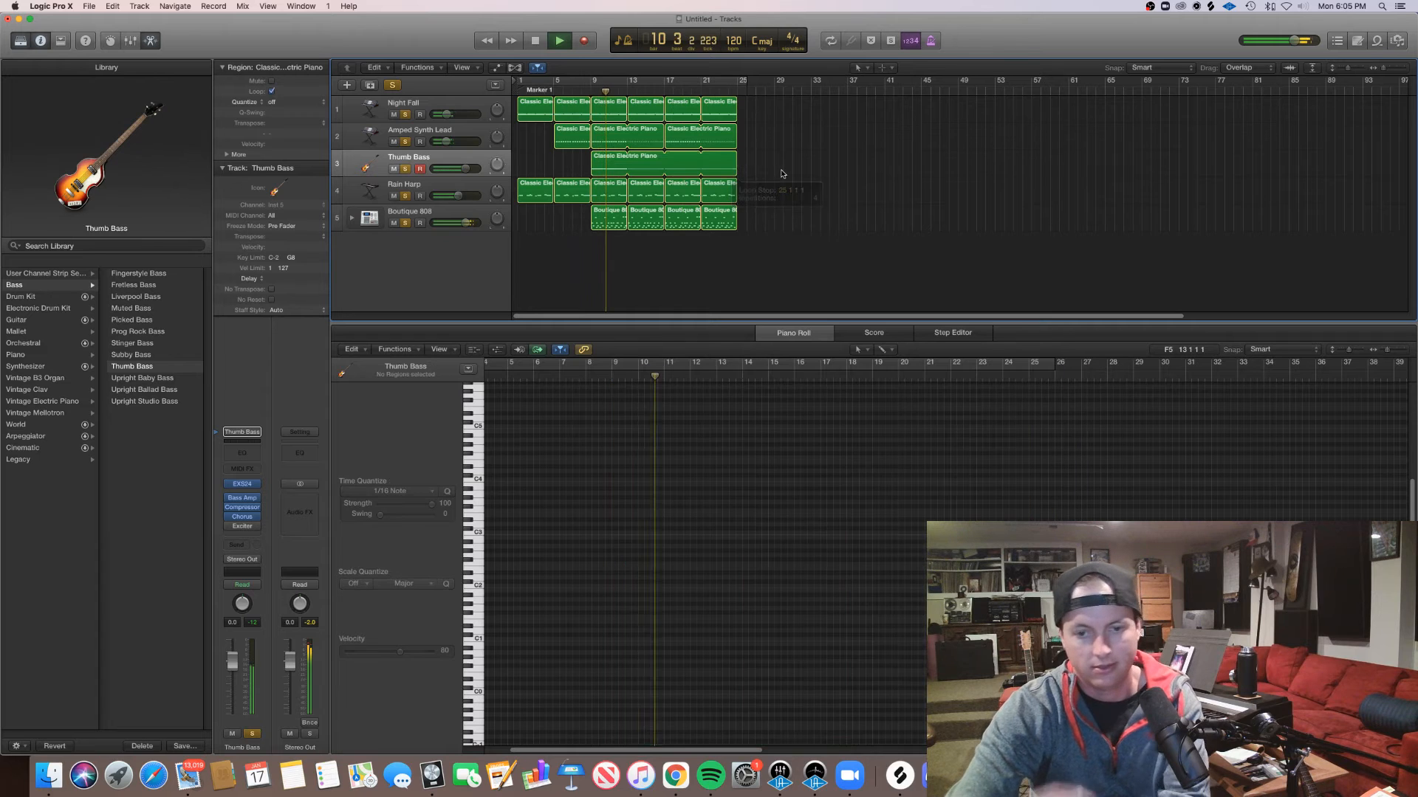
Lower the Thumb Bass note in bar 12 to B1, stop playback after listening, and close the Piano Roll
{"action": "left_click", "coordinate": [600, 160]}
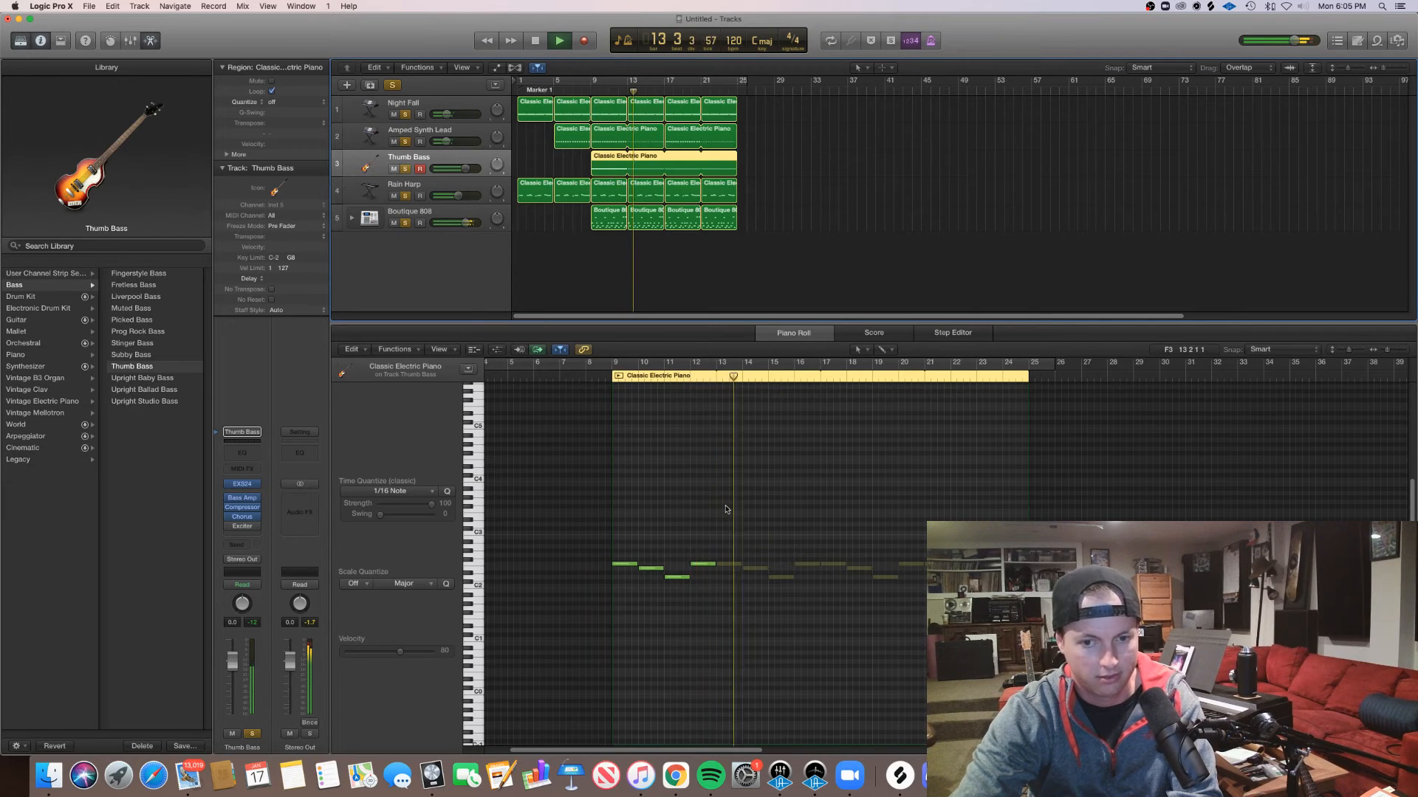
{"action": "left_click", "coordinate": [691, 580]}
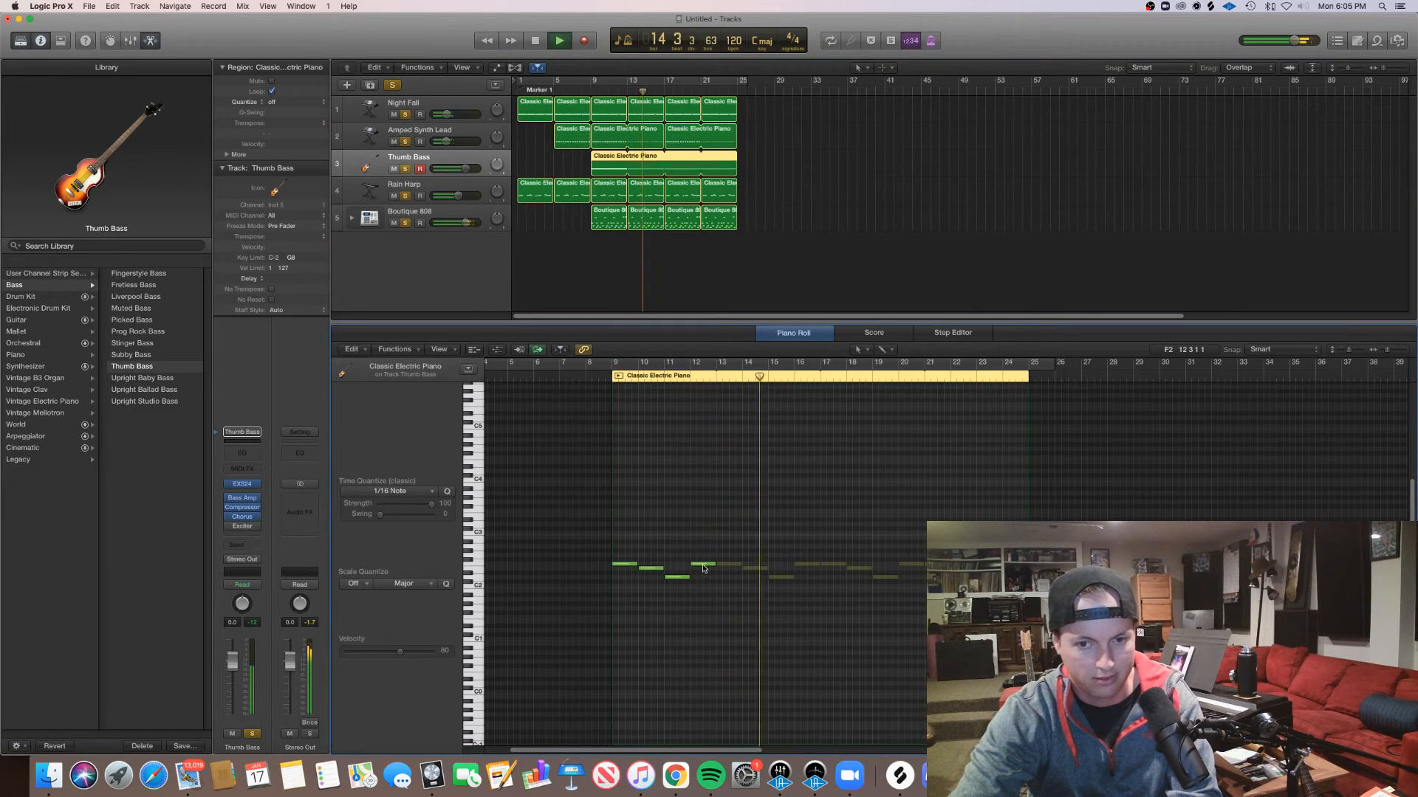
{"action": "left_click_drag", "start_coordinate": [703, 568], "coordinate": [706, 593]}
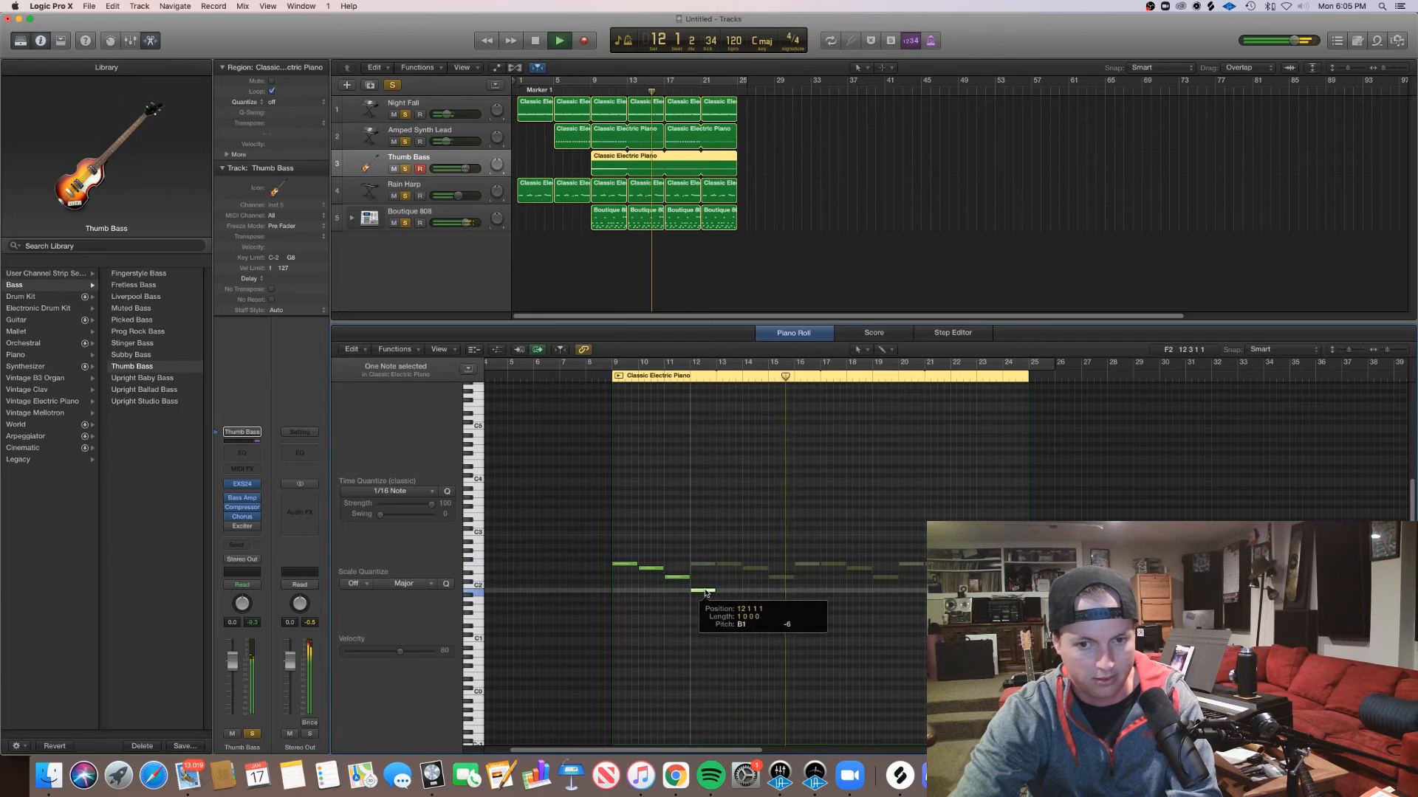
{"action": "left_click", "coordinate": [687, 379]}
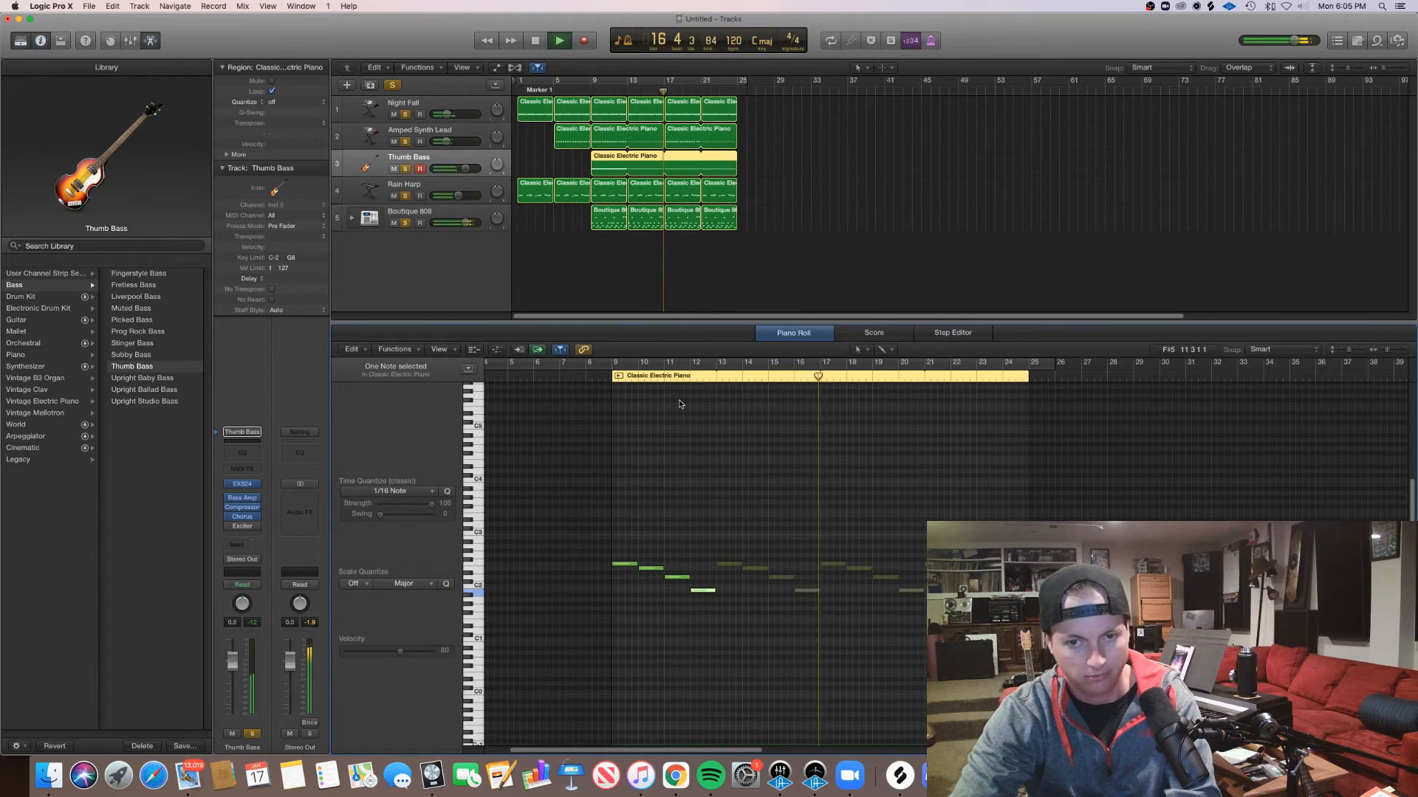
{"action": "key", "text": "space"}
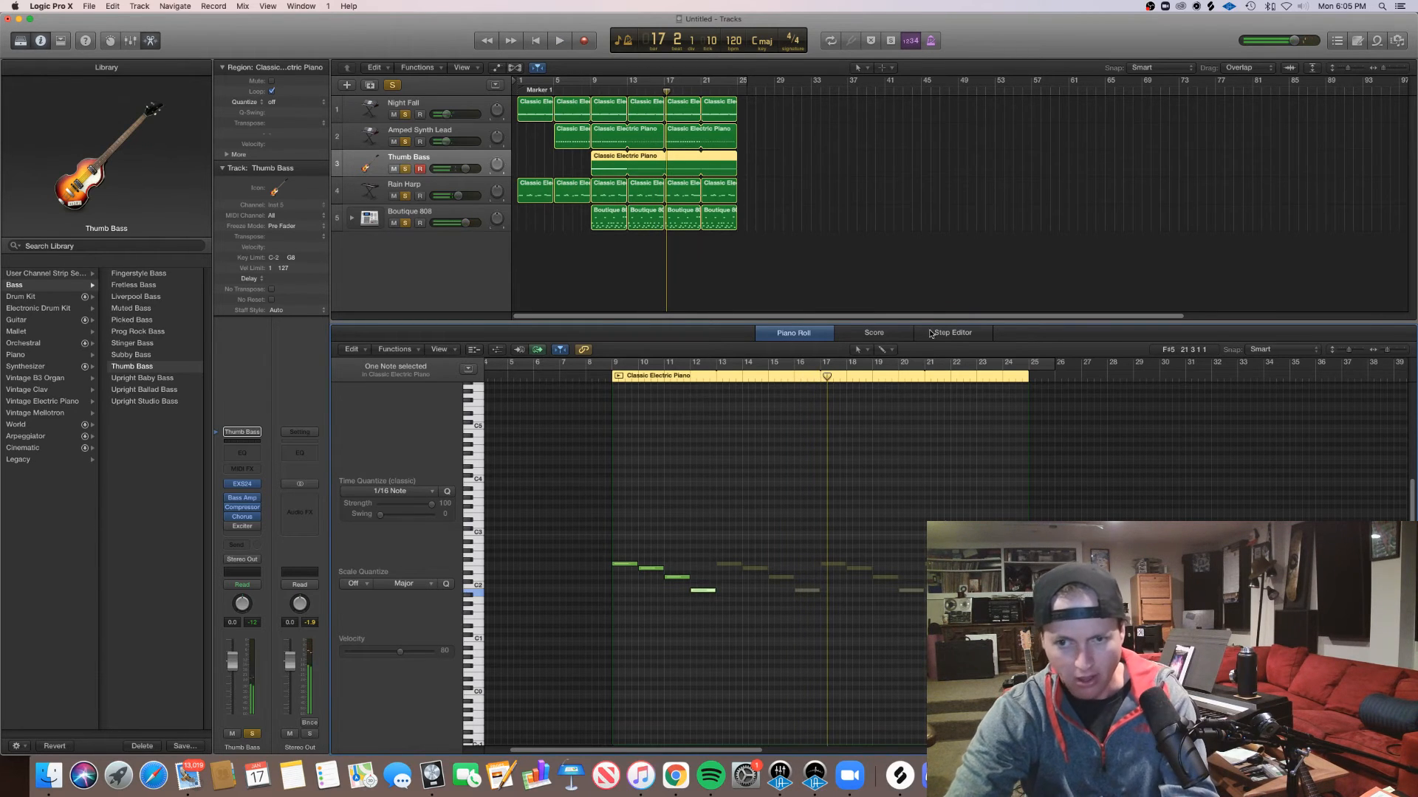
{"action": "key", "text": "e"}
{"action": "left_click", "coordinate": [845, 326]}
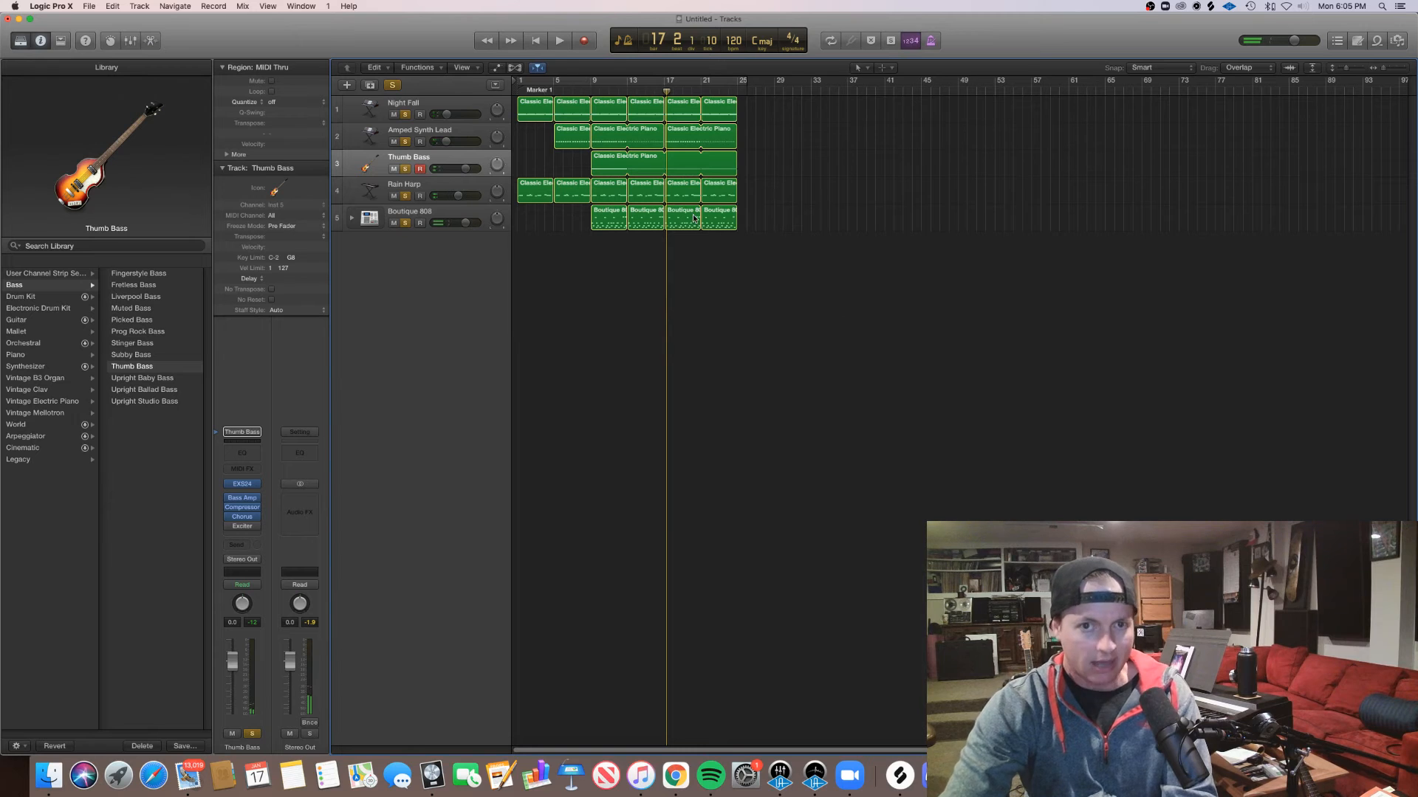
View the notes of the four pitched tracks together in the Piano Roll, narrow the selection to the Rain Harp regions, and close the editor
{"action": "left_click_drag", "start_coordinate": [790, 188], "coordinate": [539, 108]}
{"action": "key", "text": "e"}
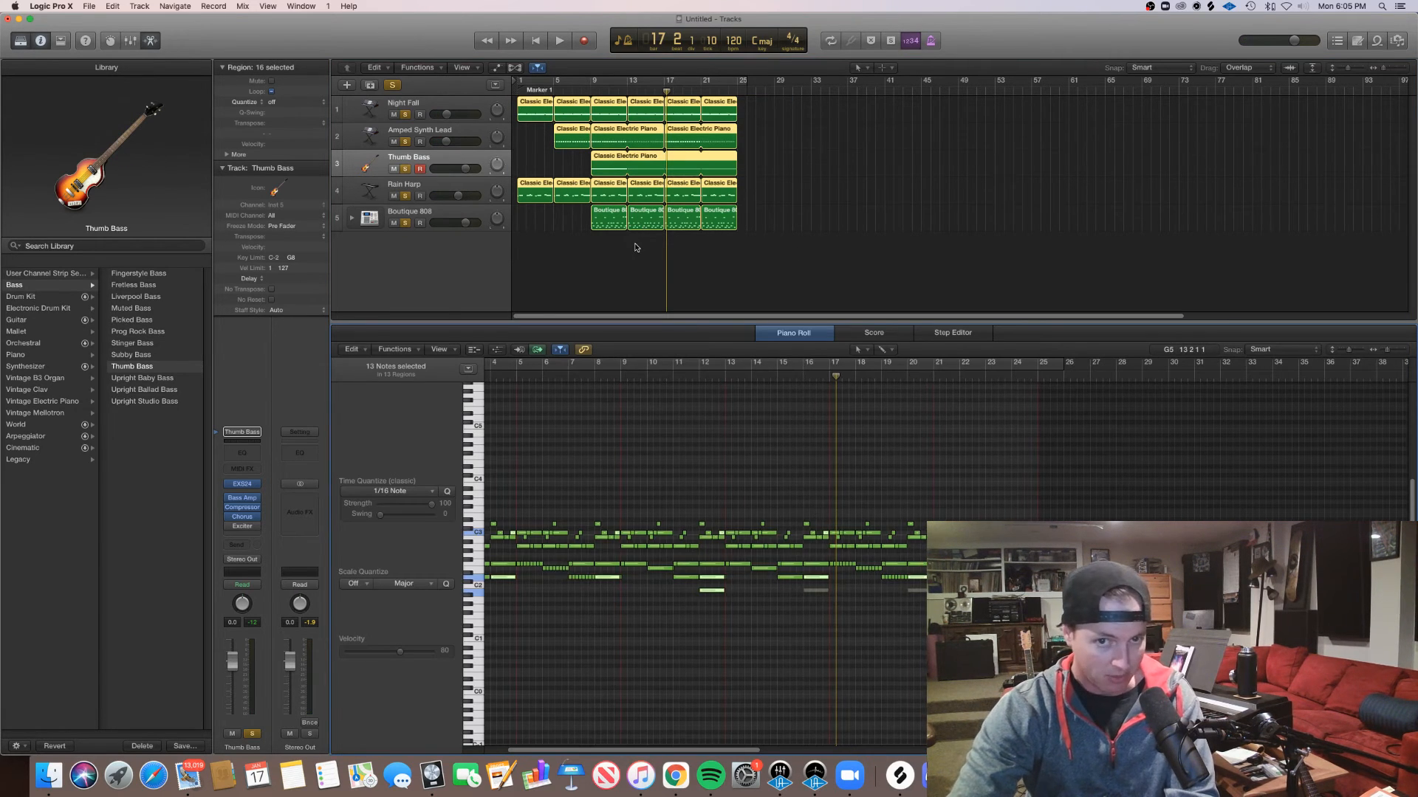
{"action": "left_click_drag", "start_coordinate": [848, 190], "coordinate": [517, 193]}
{"action": "key", "text": "e"}
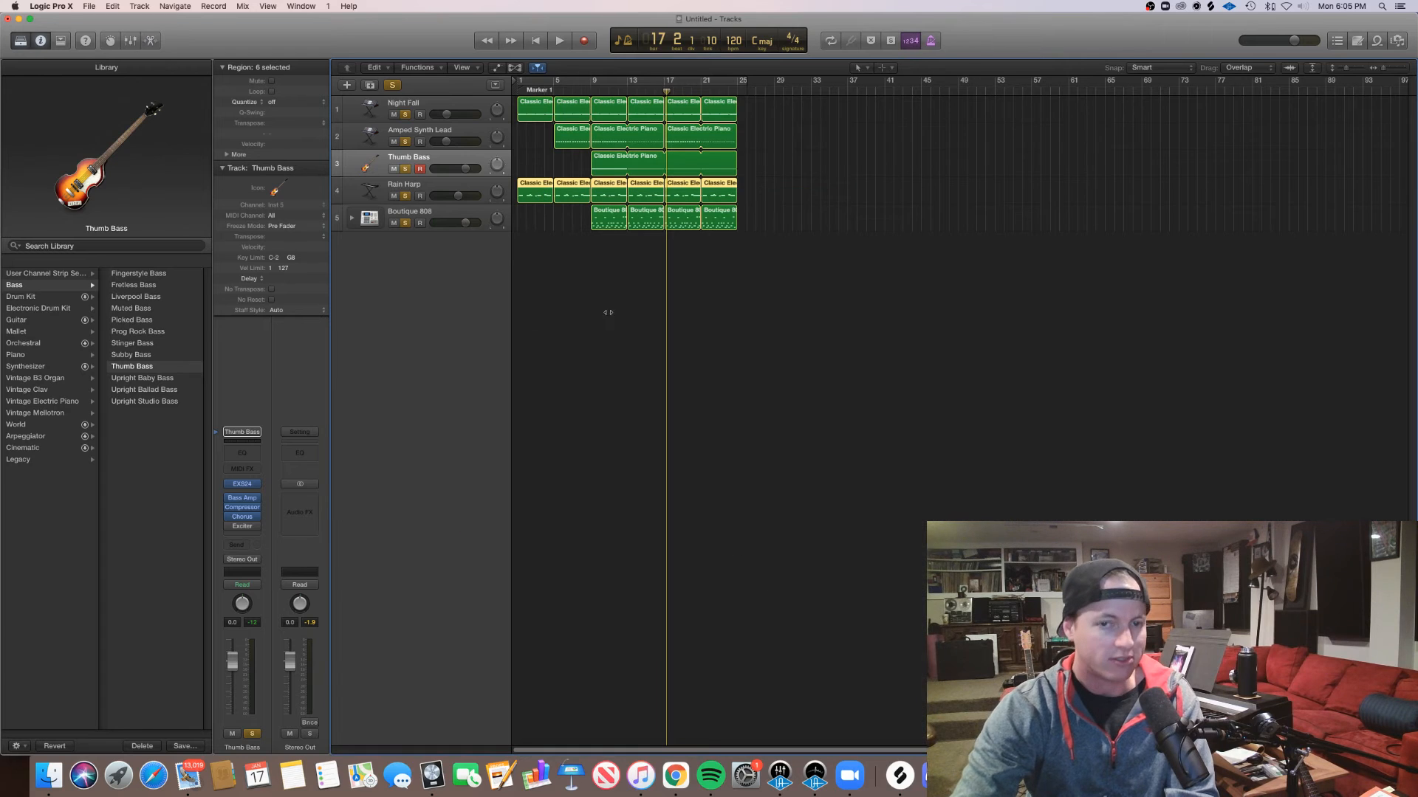
Open all six Rain Harp regions in the Piano Roll and examine their repeating note pattern
{"action": "left_click_drag", "start_coordinate": [768, 186], "coordinate": [524, 186]}
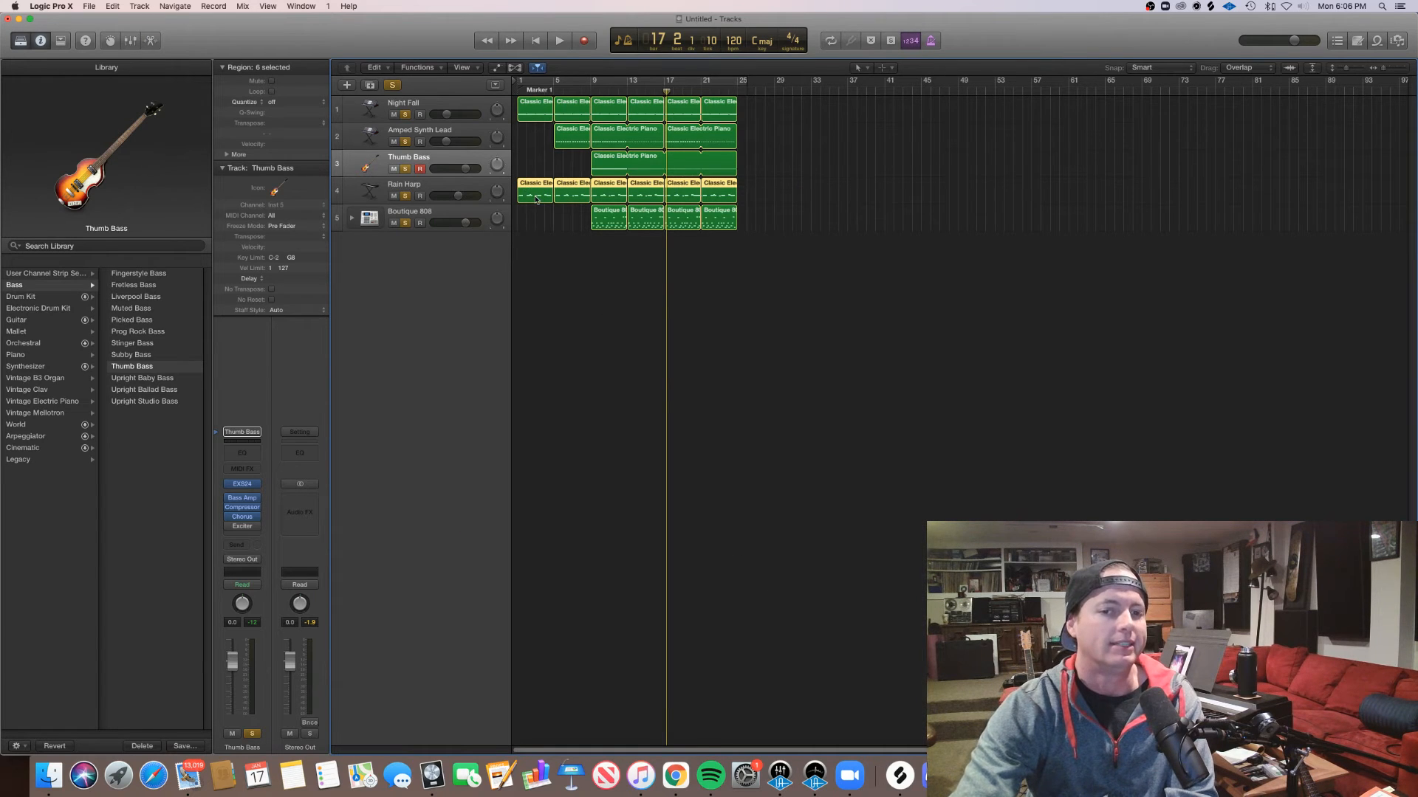
{"action": "key", "text": "e"}
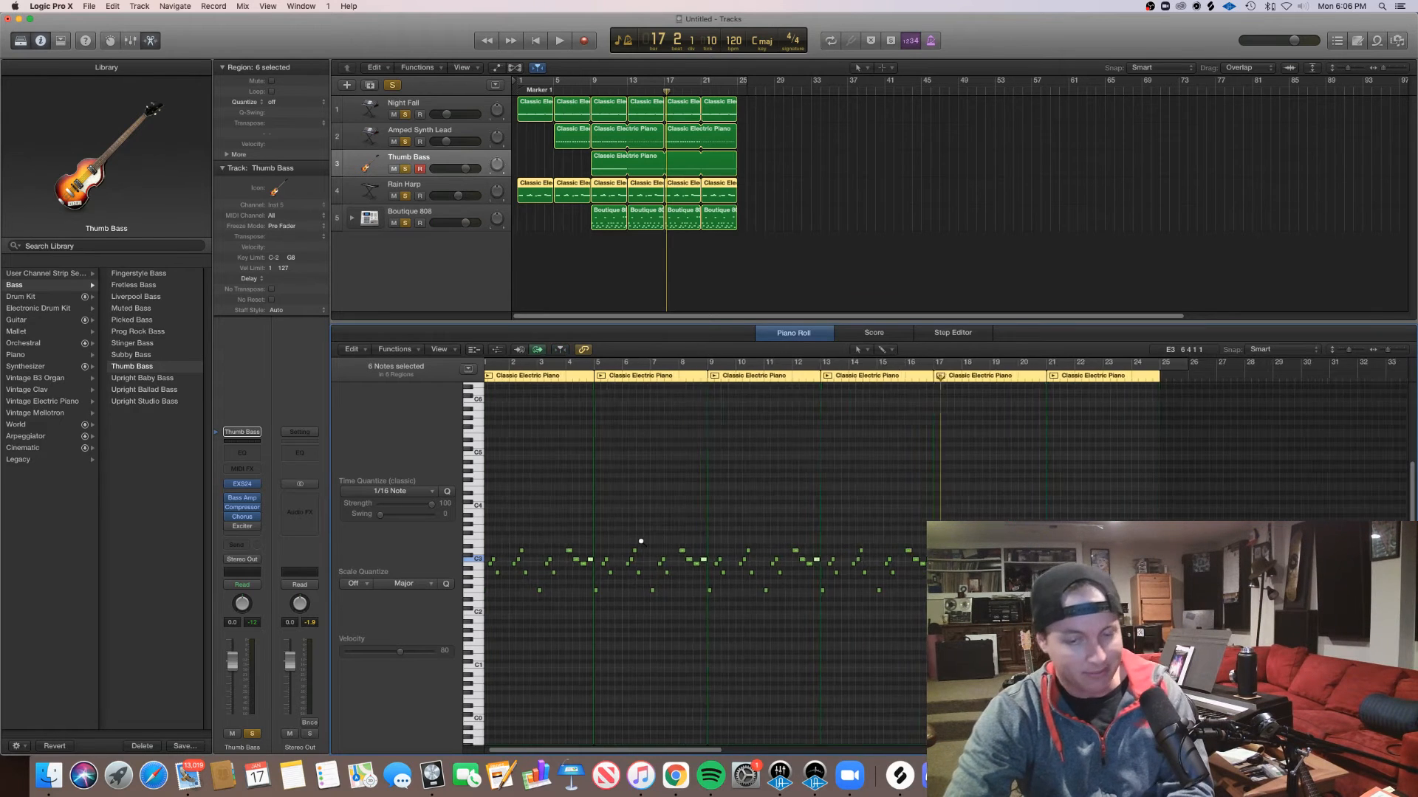
{"action": "key", "text": "super+Right"}
{"action": "key", "text": "super+Right"}
{"action": "key", "text": "super+Right"}
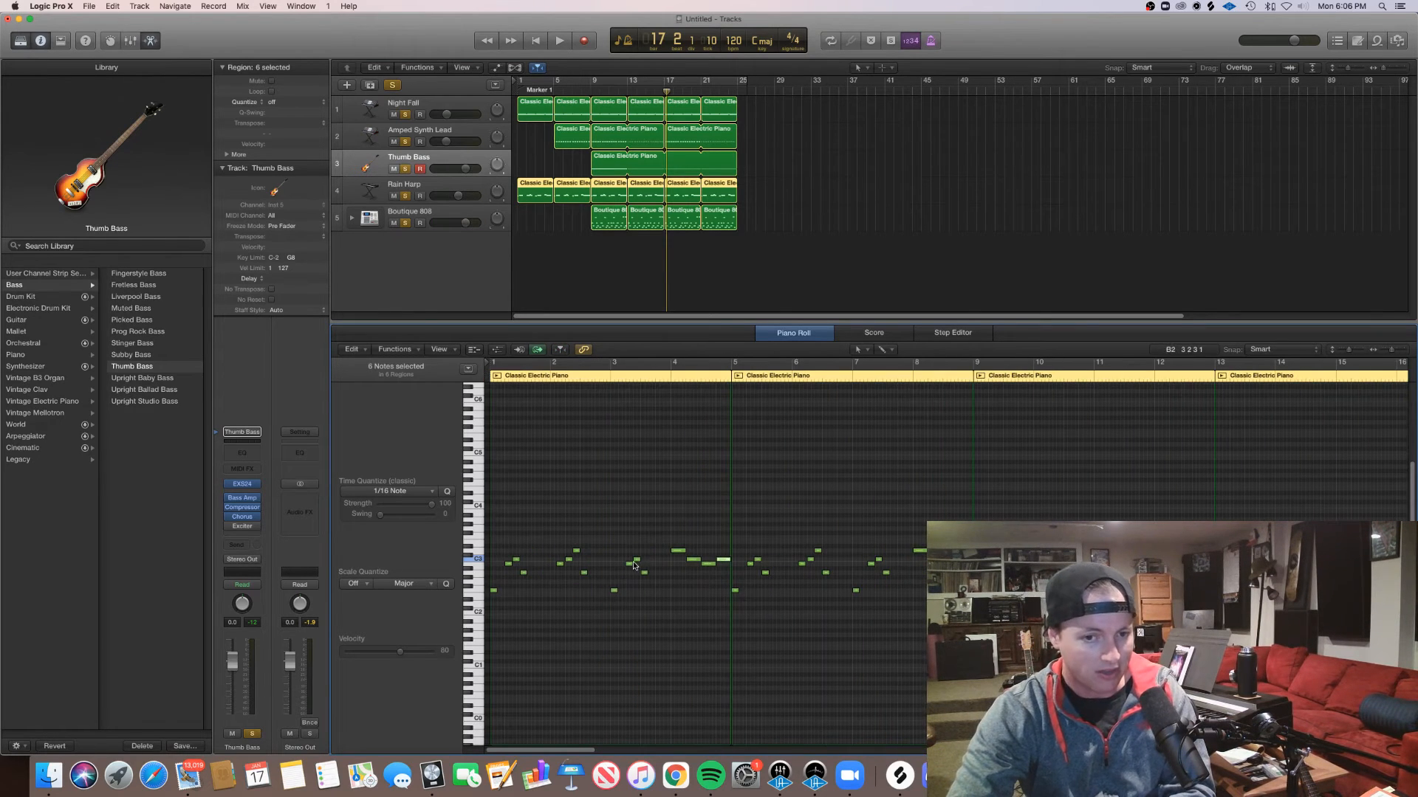
{"action": "key", "text": "super+Right"}
{"action": "key", "text": "super+Right"}
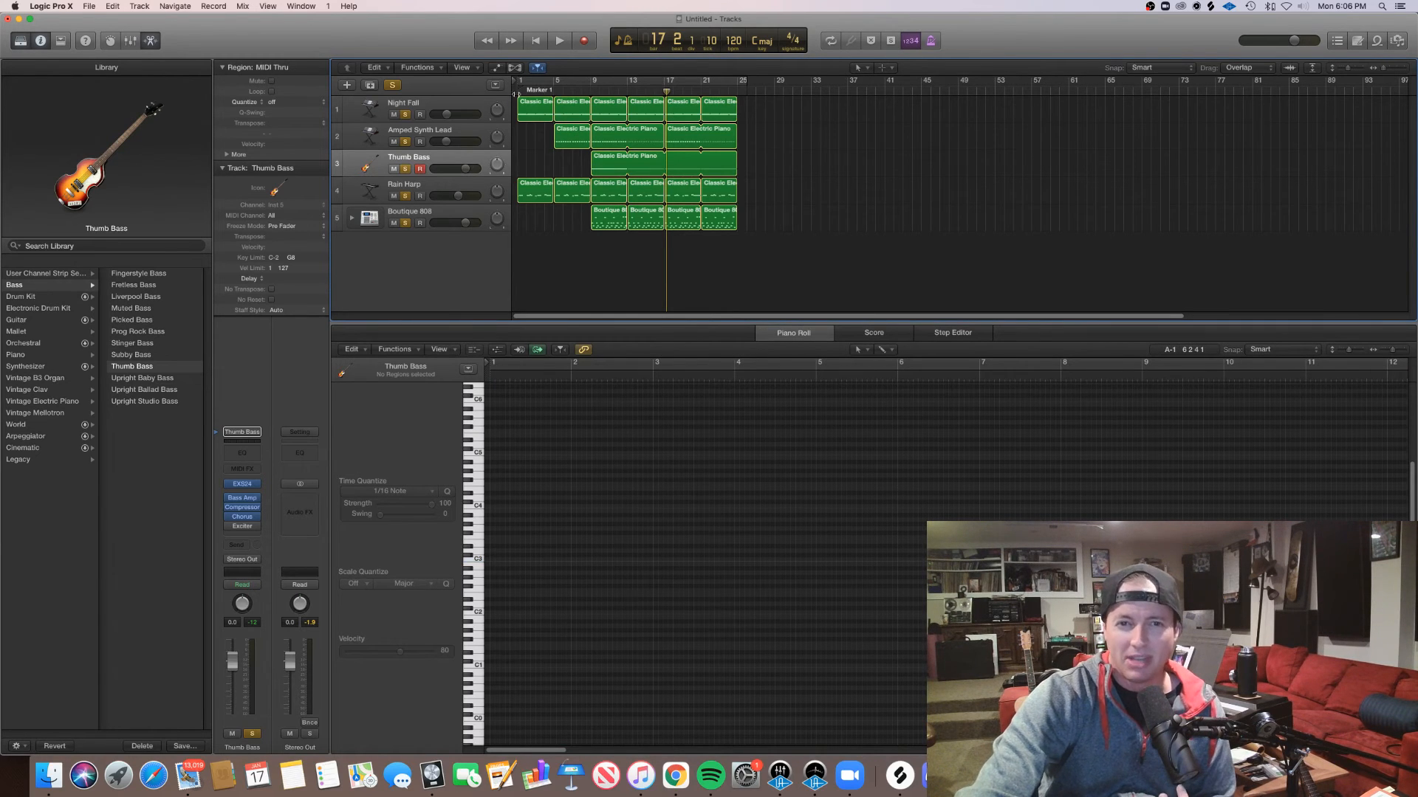
Return the playhead to bar 1 and lower the four B2 notes in the first Rain Harp region to A#2
{"action": "left_click", "coordinate": [521, 83]}
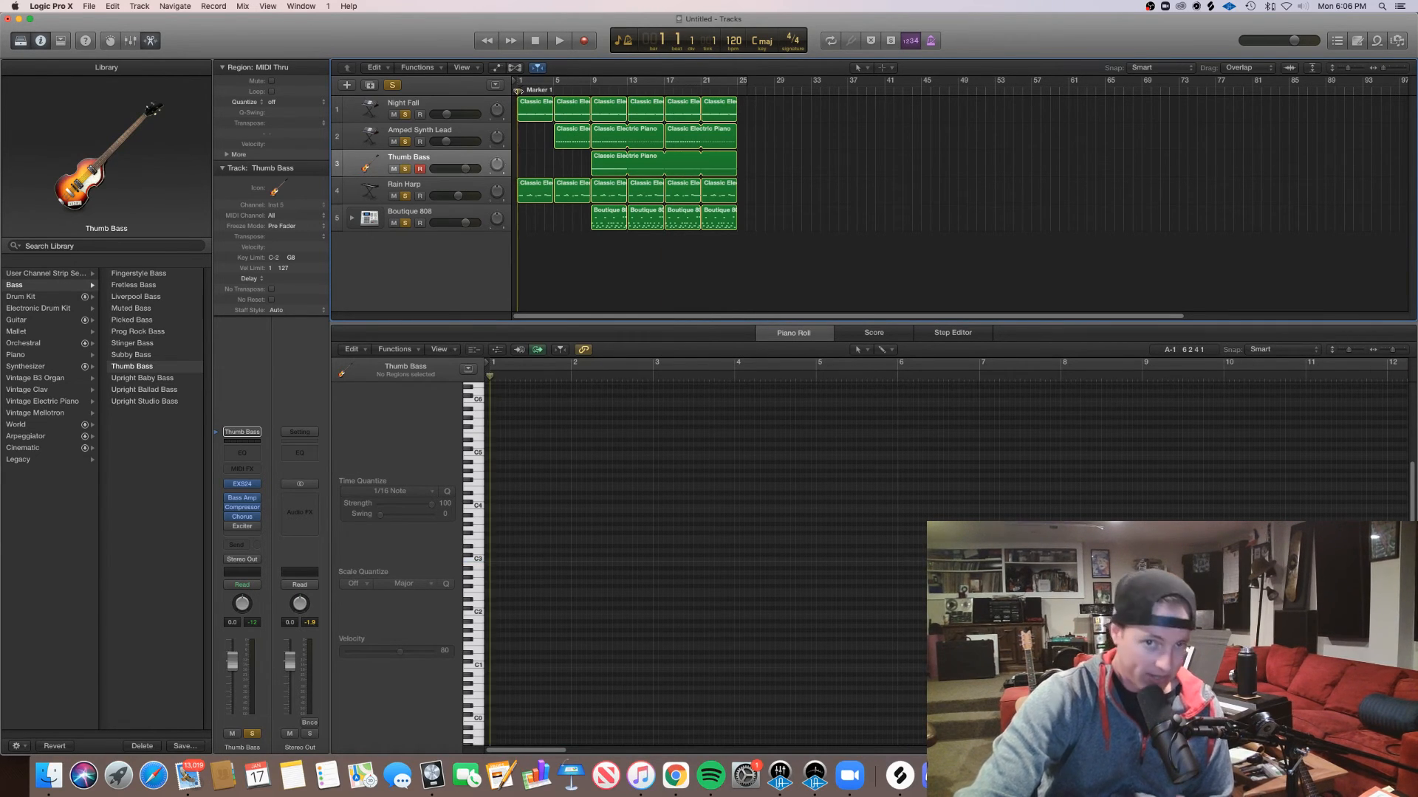
{"action": "left_click_drag", "start_coordinate": [518, 92], "coordinate": [516, 91]}
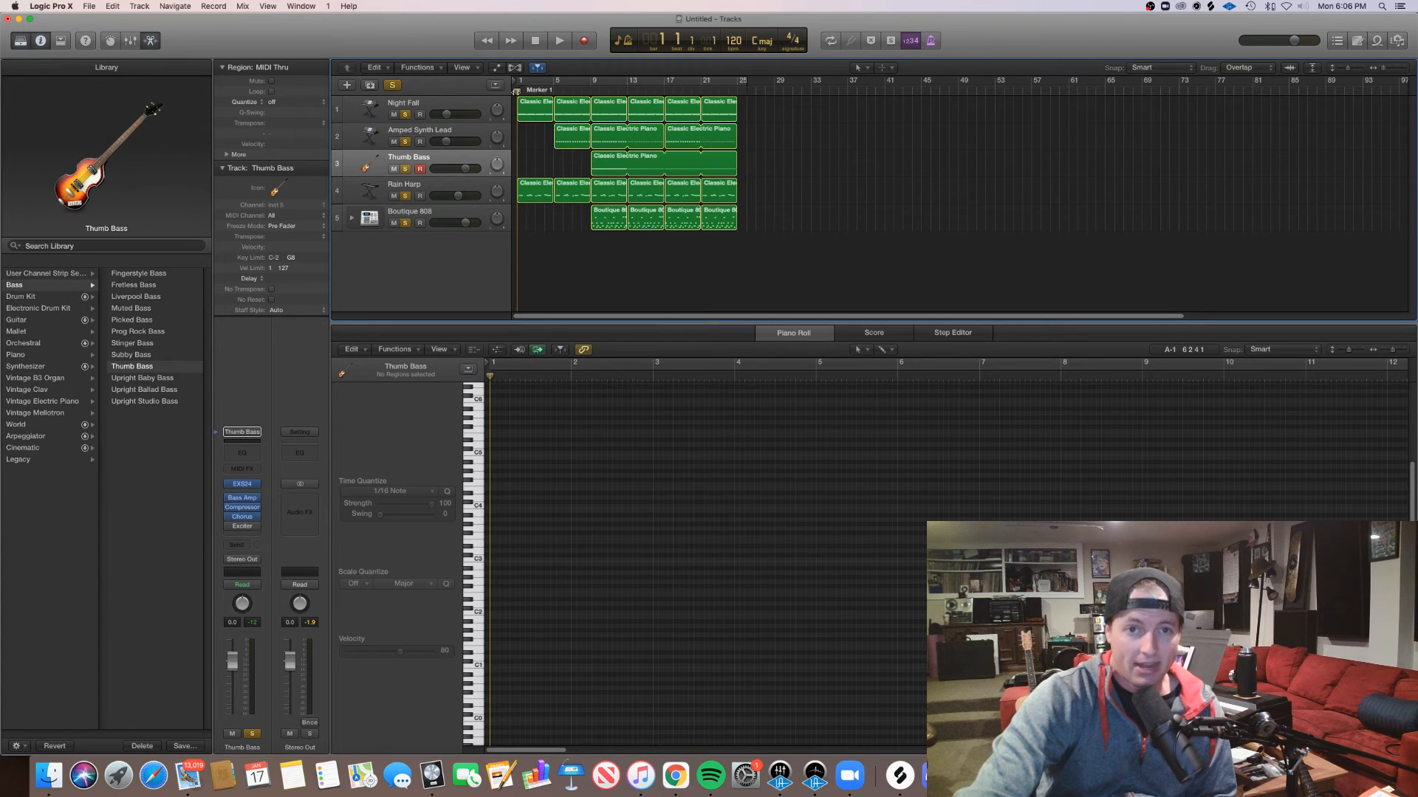
{"action": "left_click", "coordinate": [452, 197]}
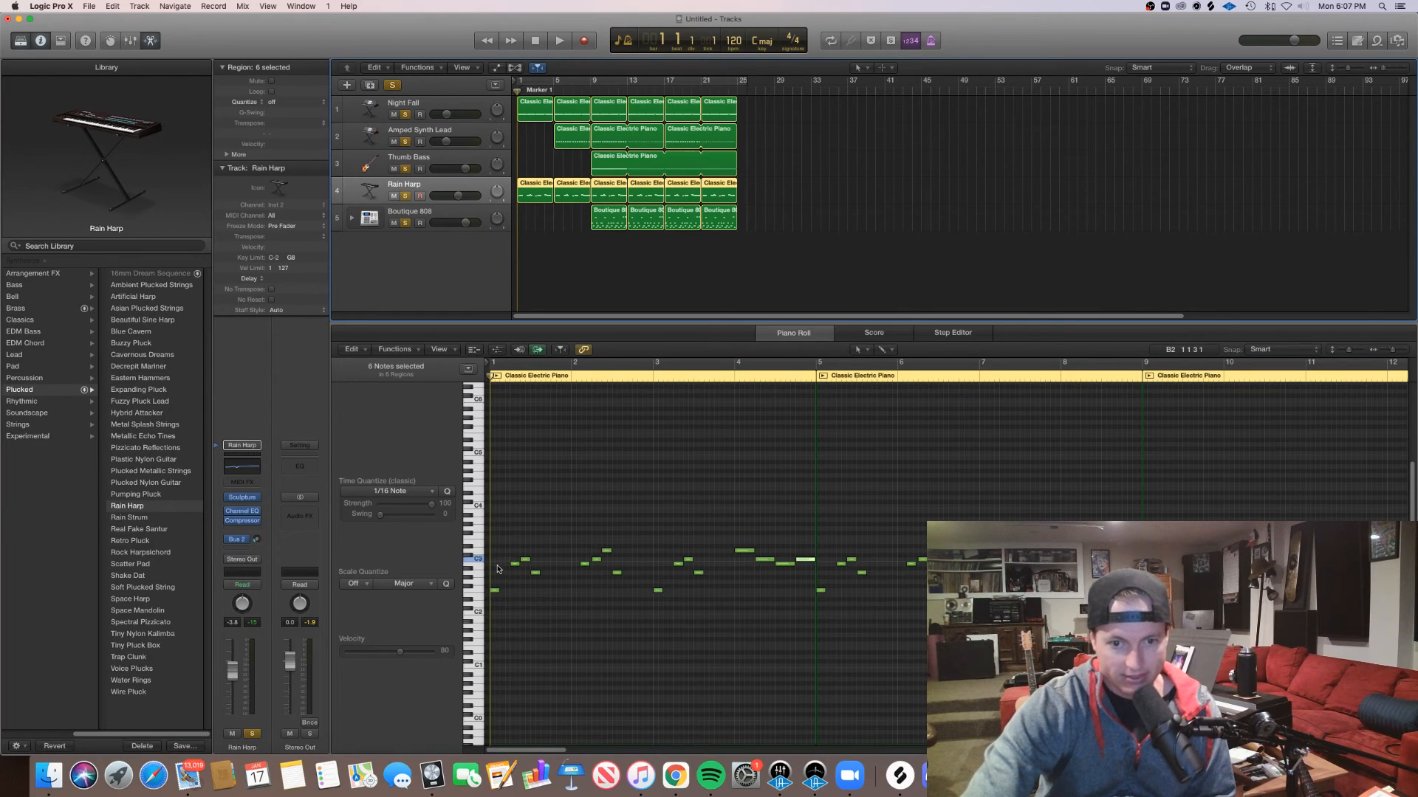
{"action": "left_click_drag", "start_coordinate": [497, 570], "coordinate": [795, 578]}
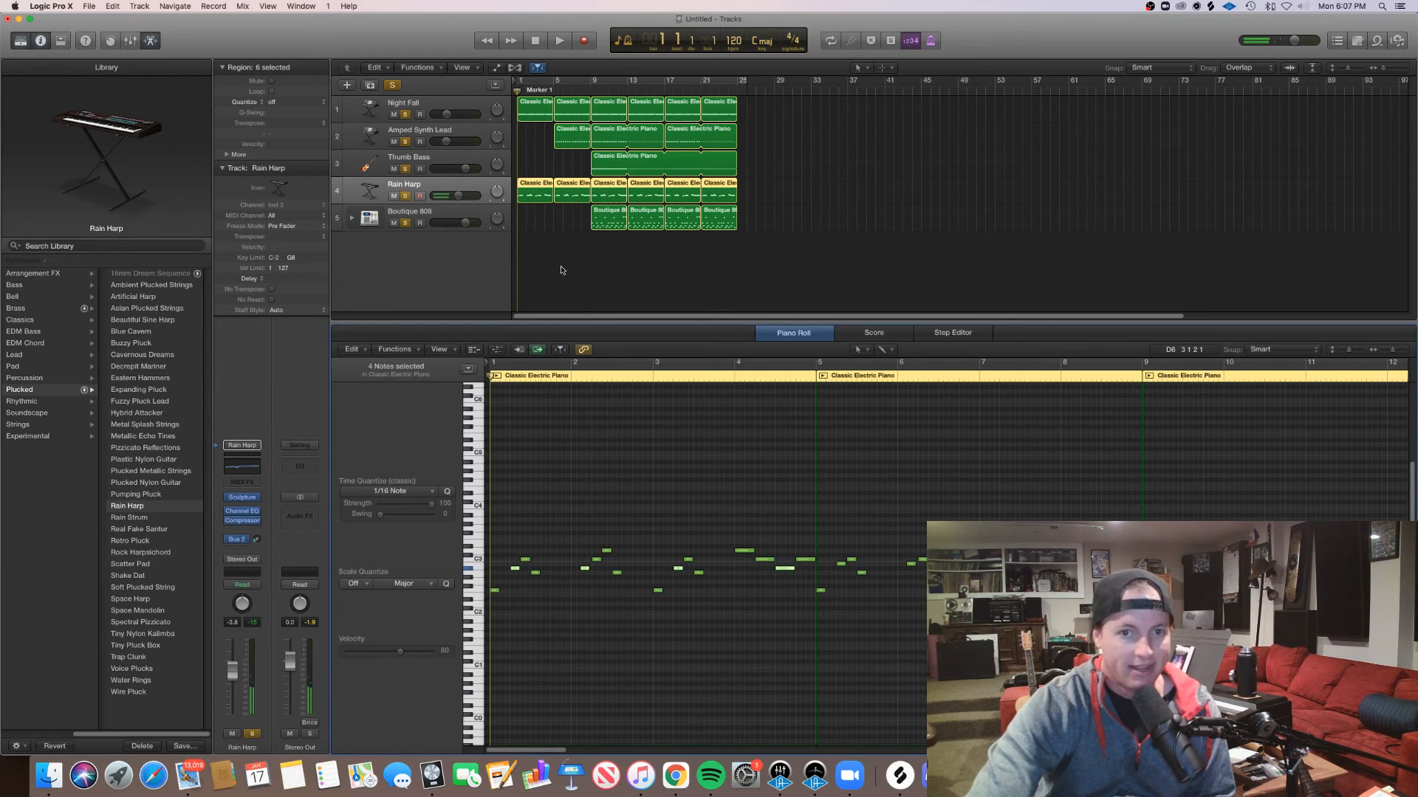
Turn on a cycle range covering bars 1 to 4
{"action": "left_click", "coordinate": [537, 80]}
{"action": "left_click_drag", "start_coordinate": [521, 80], "coordinate": [554, 81]}
{"action": "left_click", "coordinate": [518, 81]}
Mute the B2 note in bar 4 of the first Night Fall region and play part of the cycled section
{"action": "left_click", "coordinate": [537, 107]}
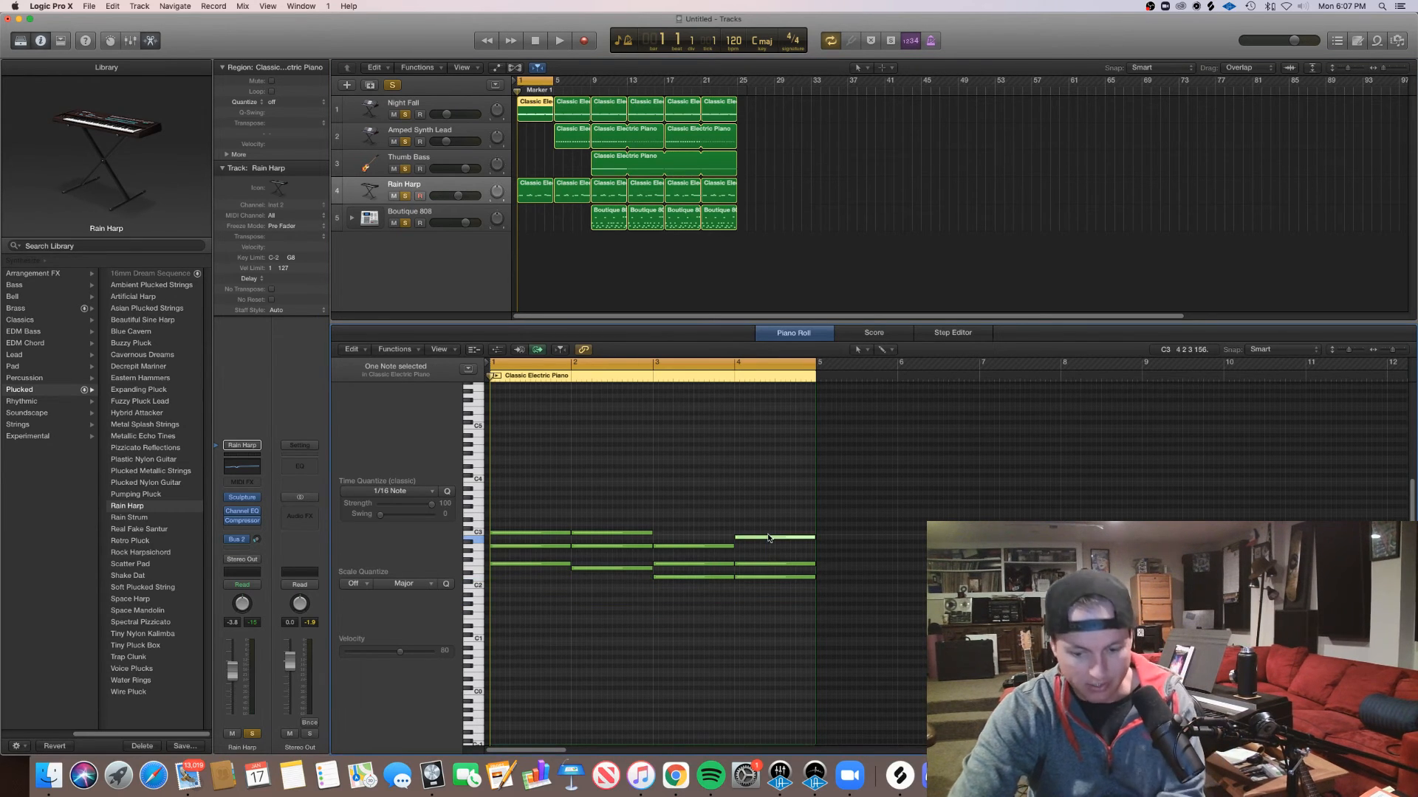
{"action": "key", "text": "ctrl+m"}
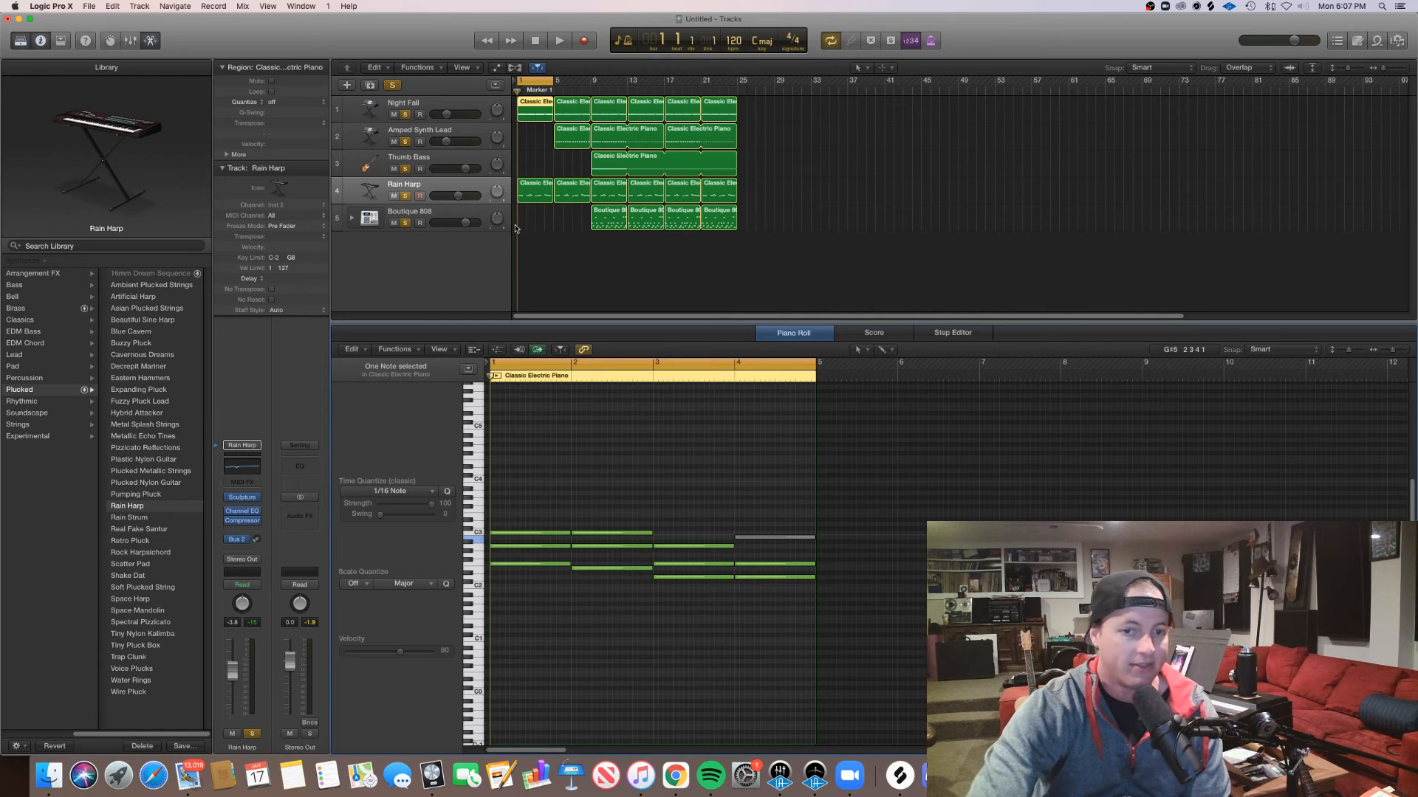
{"action": "key", "text": "space"}
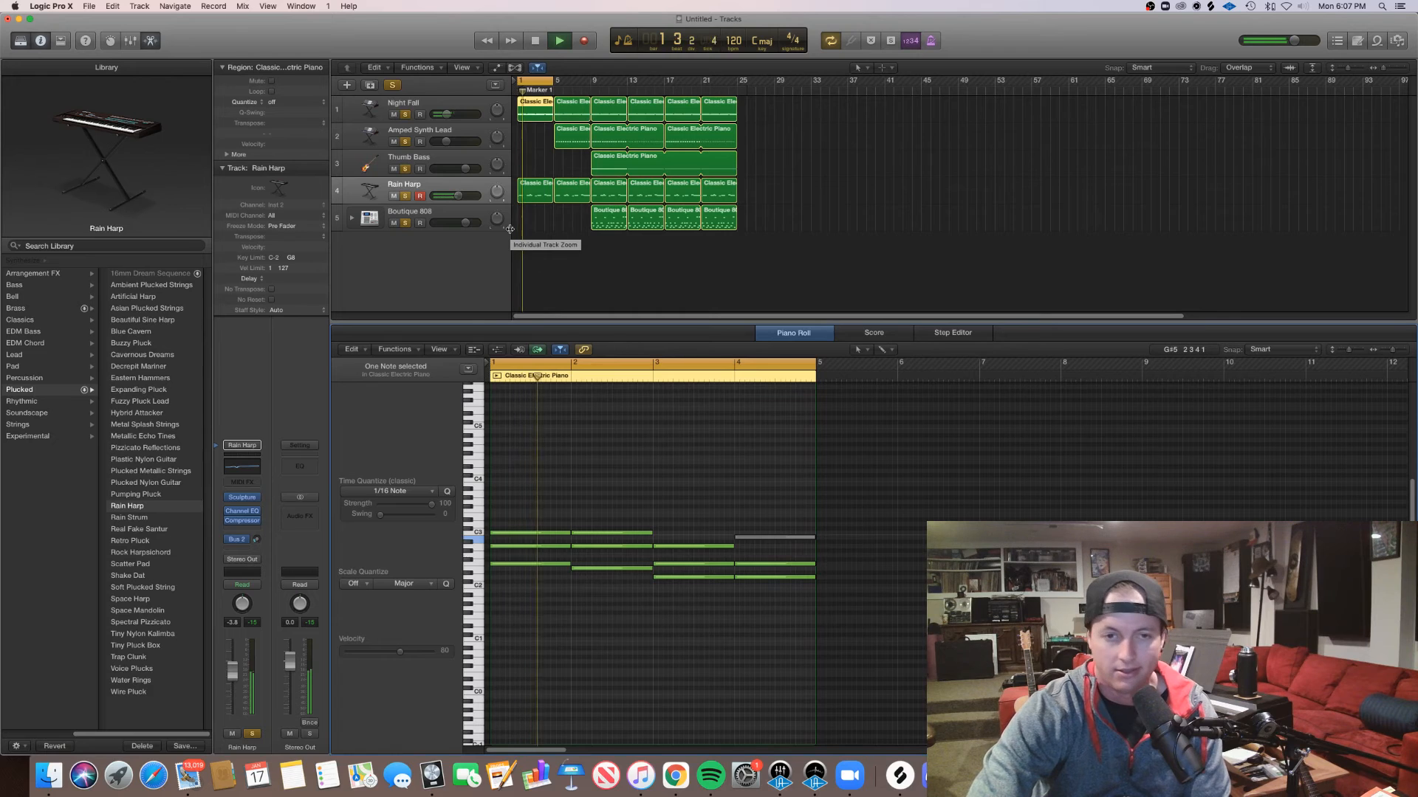
{"action": "key", "text": "space"}
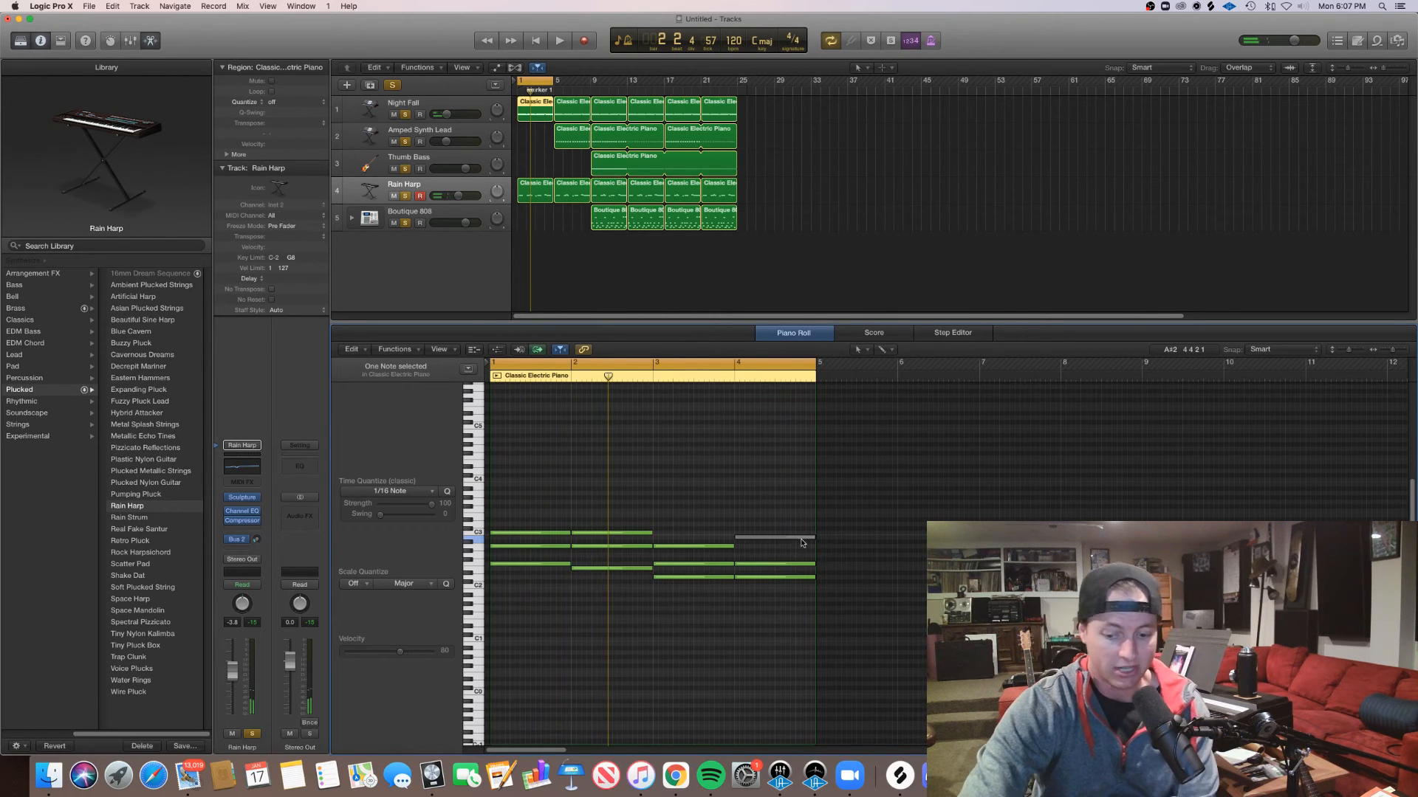
Raise the four A#2 notes in the first Rain Harp region back to B2 and listen to the cycled bars
{"action": "left_click", "coordinate": [535, 190]}
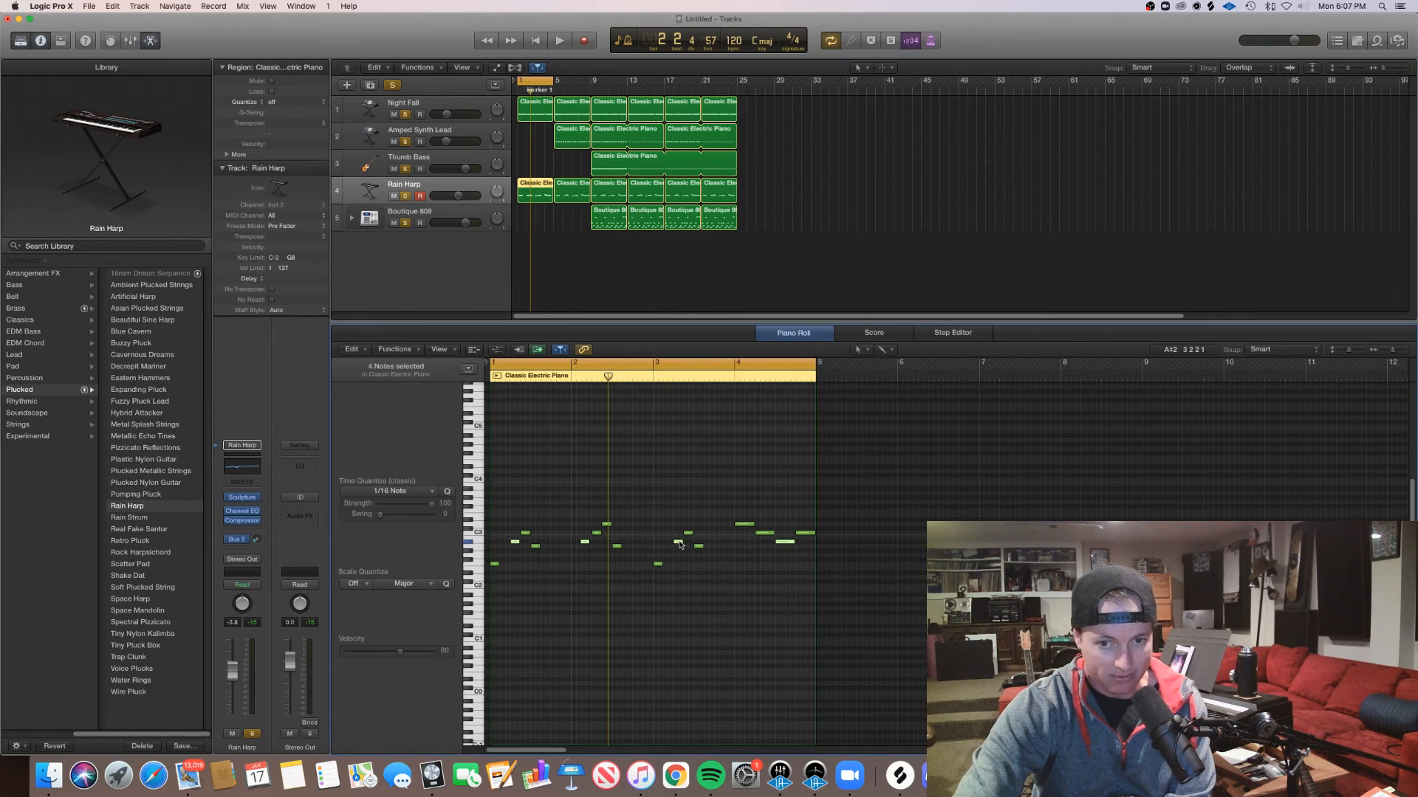
{"action": "left_click_drag", "start_coordinate": [679, 543], "coordinate": [680, 542]}
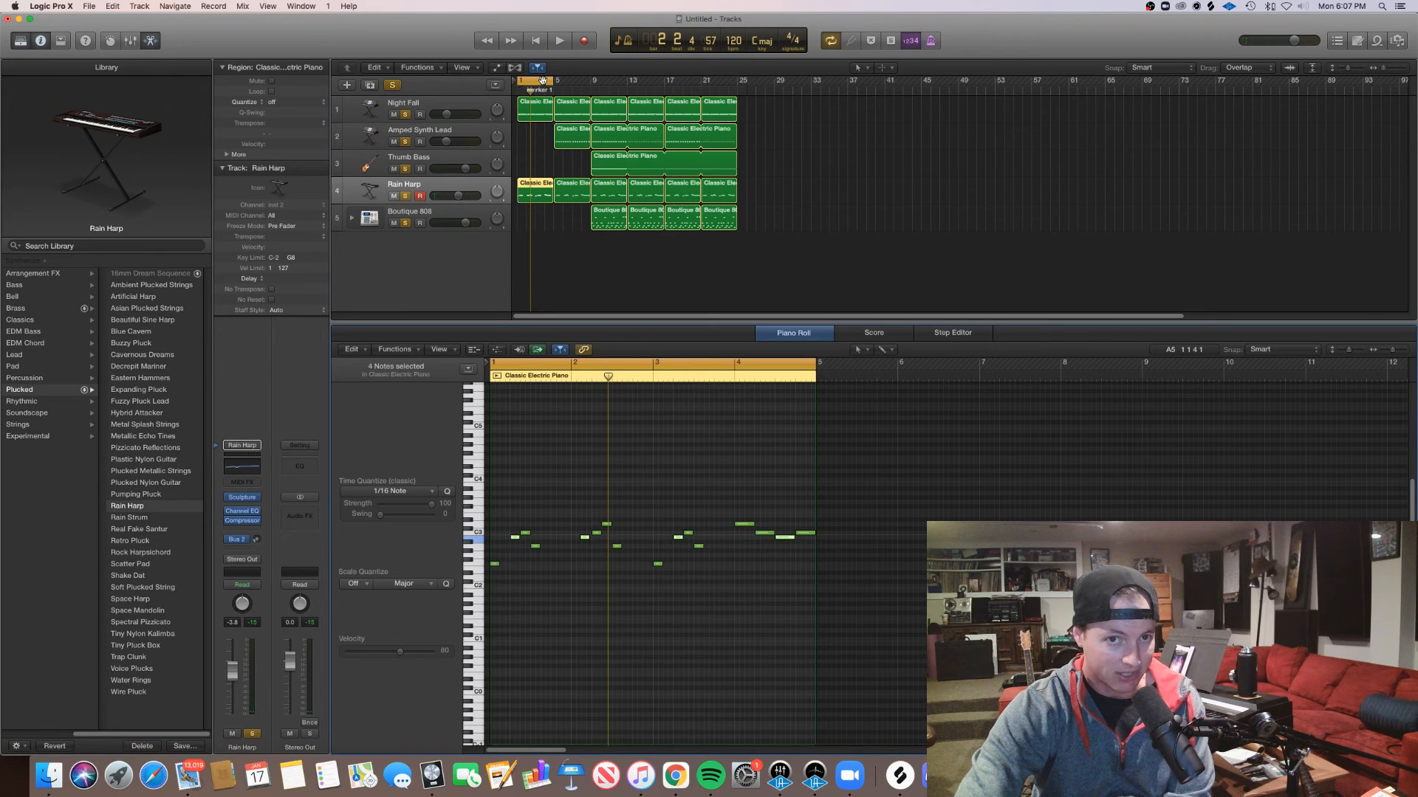
{"action": "key", "text": "space"}
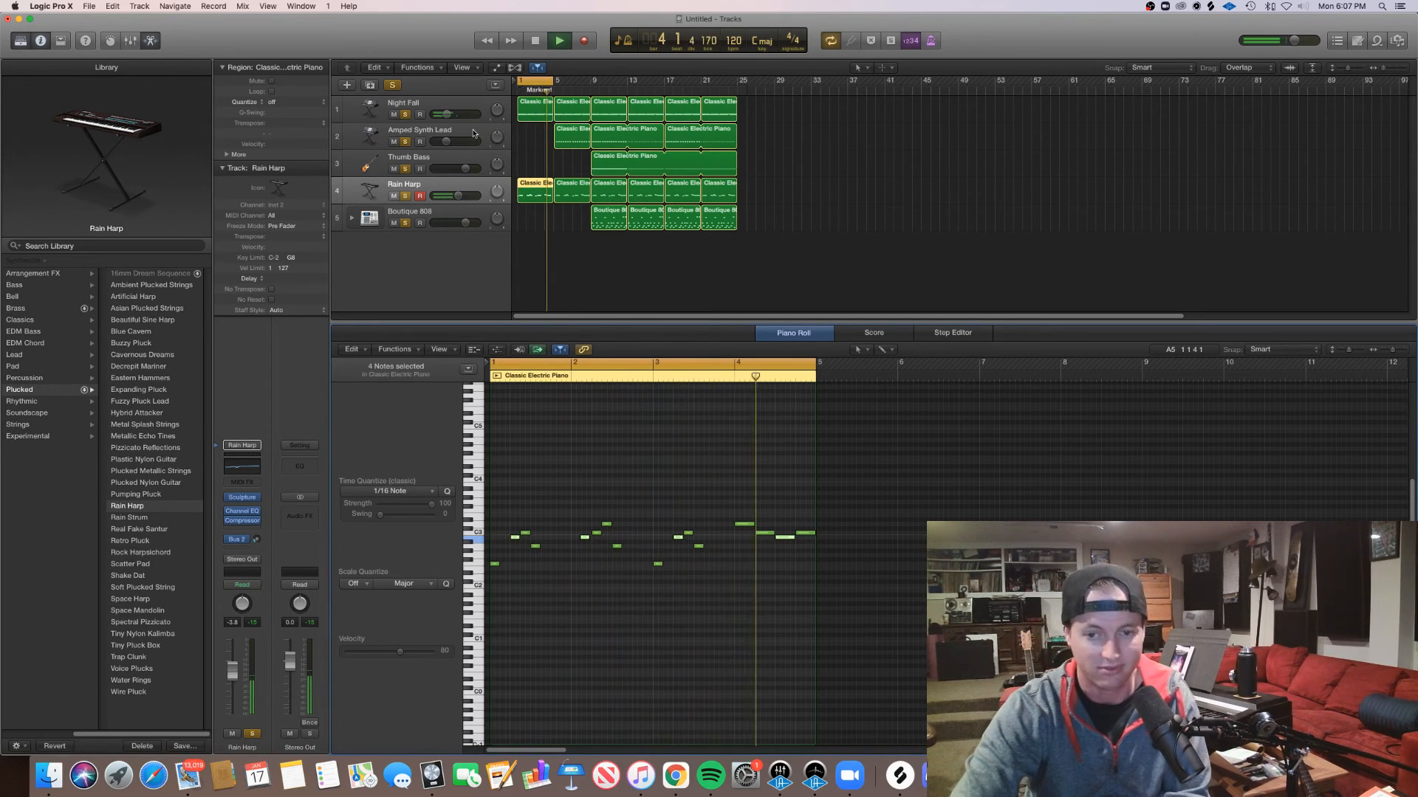
{"action": "key", "text": "space"}
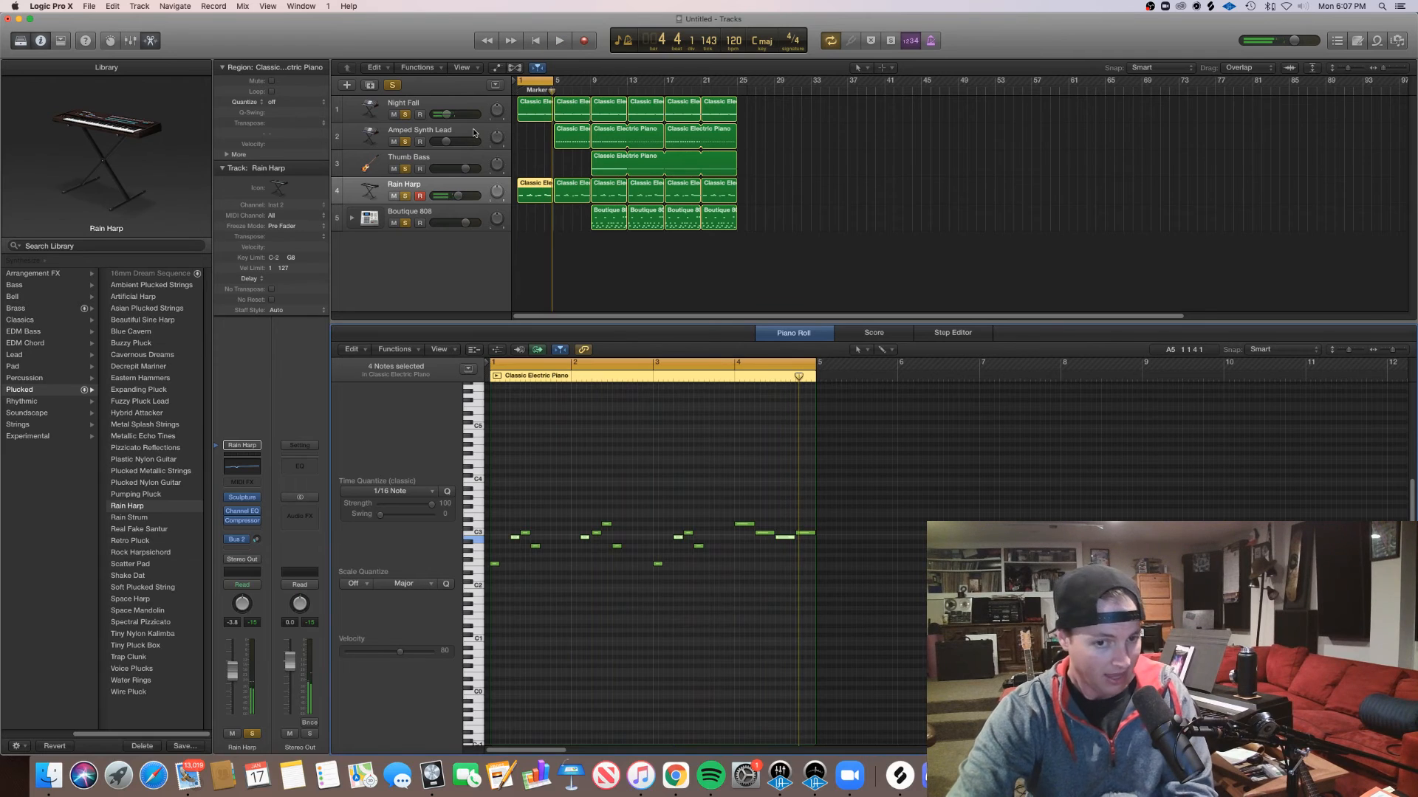
Extend the cycle range through bar 32 and start playing the arrangement from bar 1
{"action": "left_click", "coordinate": [571, 271]}
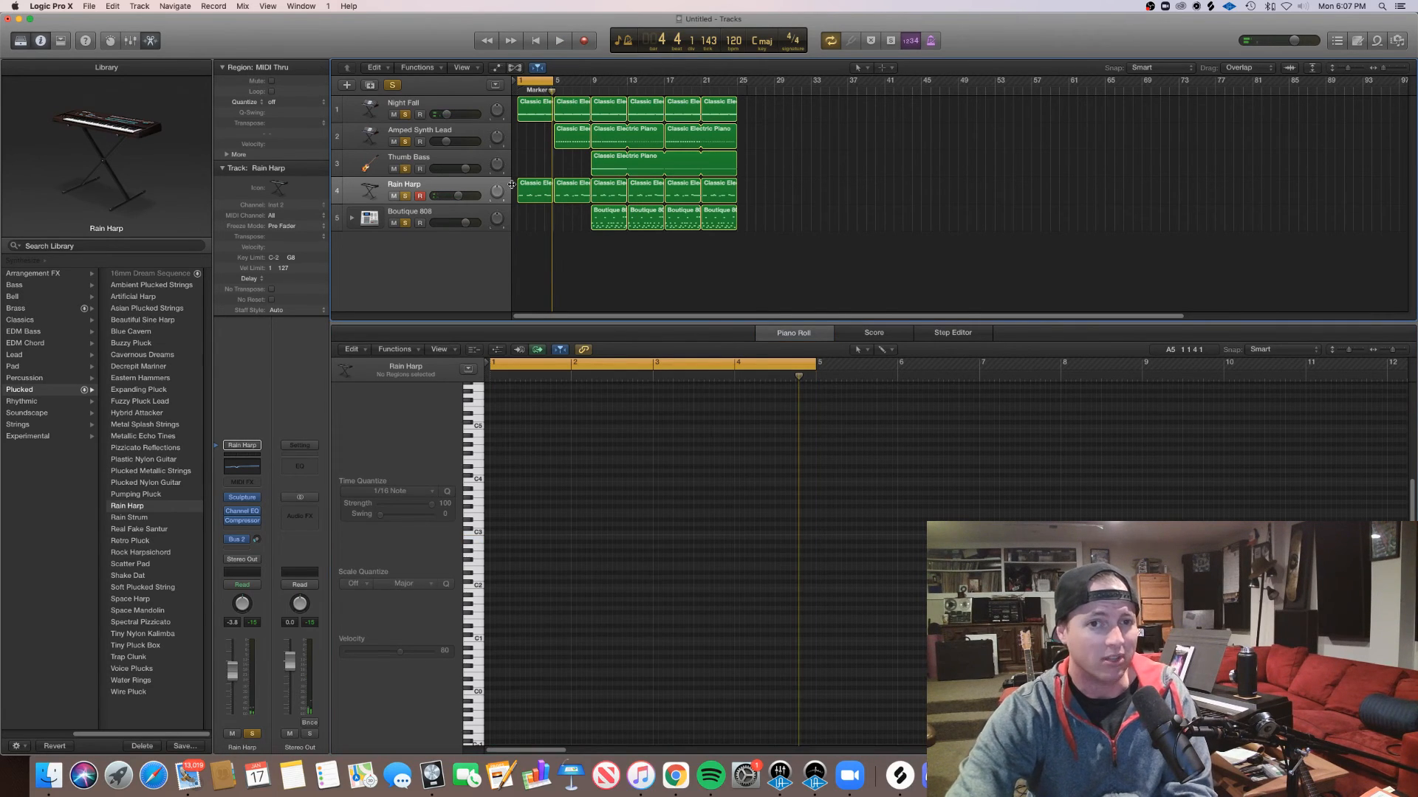
{"action": "left_click_drag", "start_coordinate": [550, 81], "coordinate": [804, 140]}
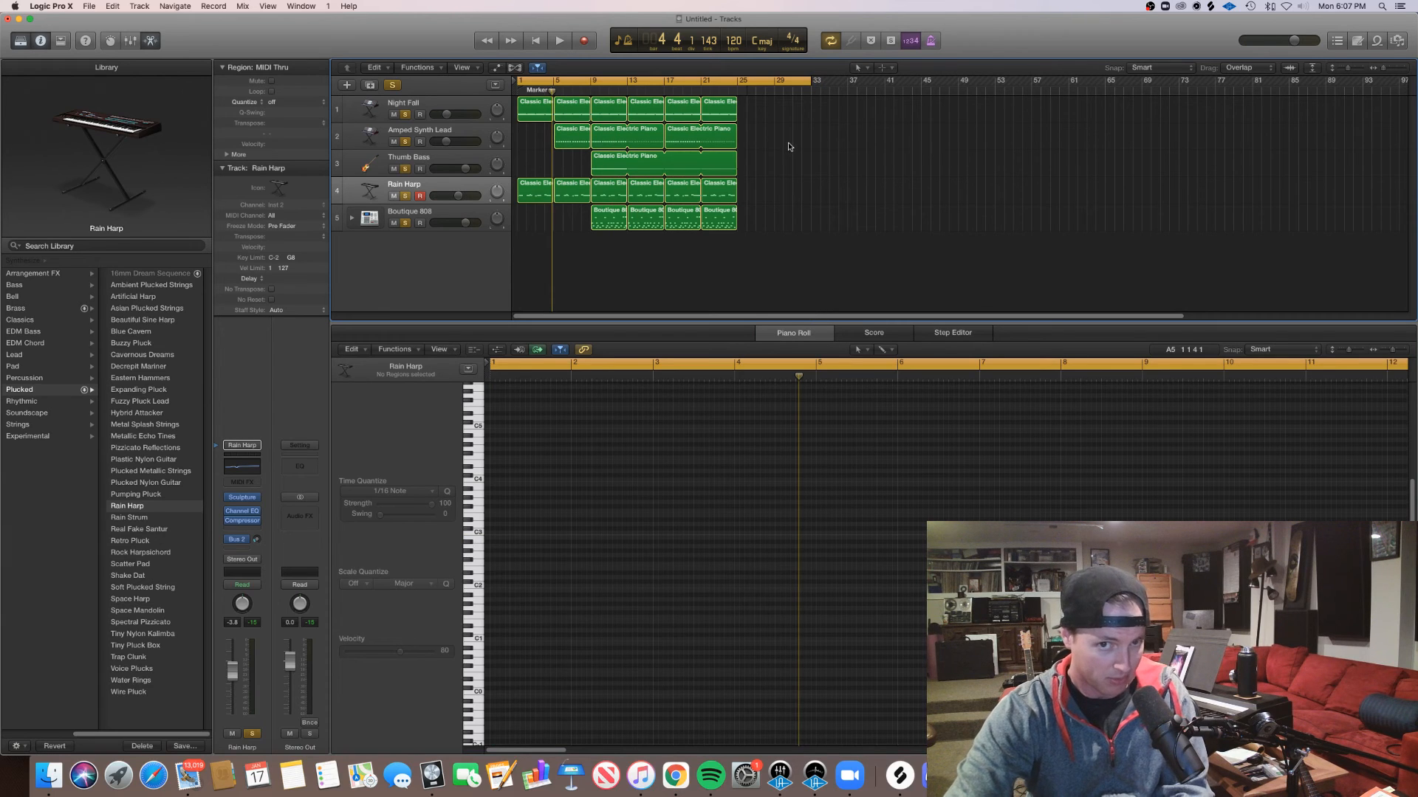
{"action": "left_click_drag", "start_coordinate": [778, 276], "coordinate": [614, 115]}
{"action": "left_click", "coordinate": [842, 169]}
{"action": "key", "text": "space"}
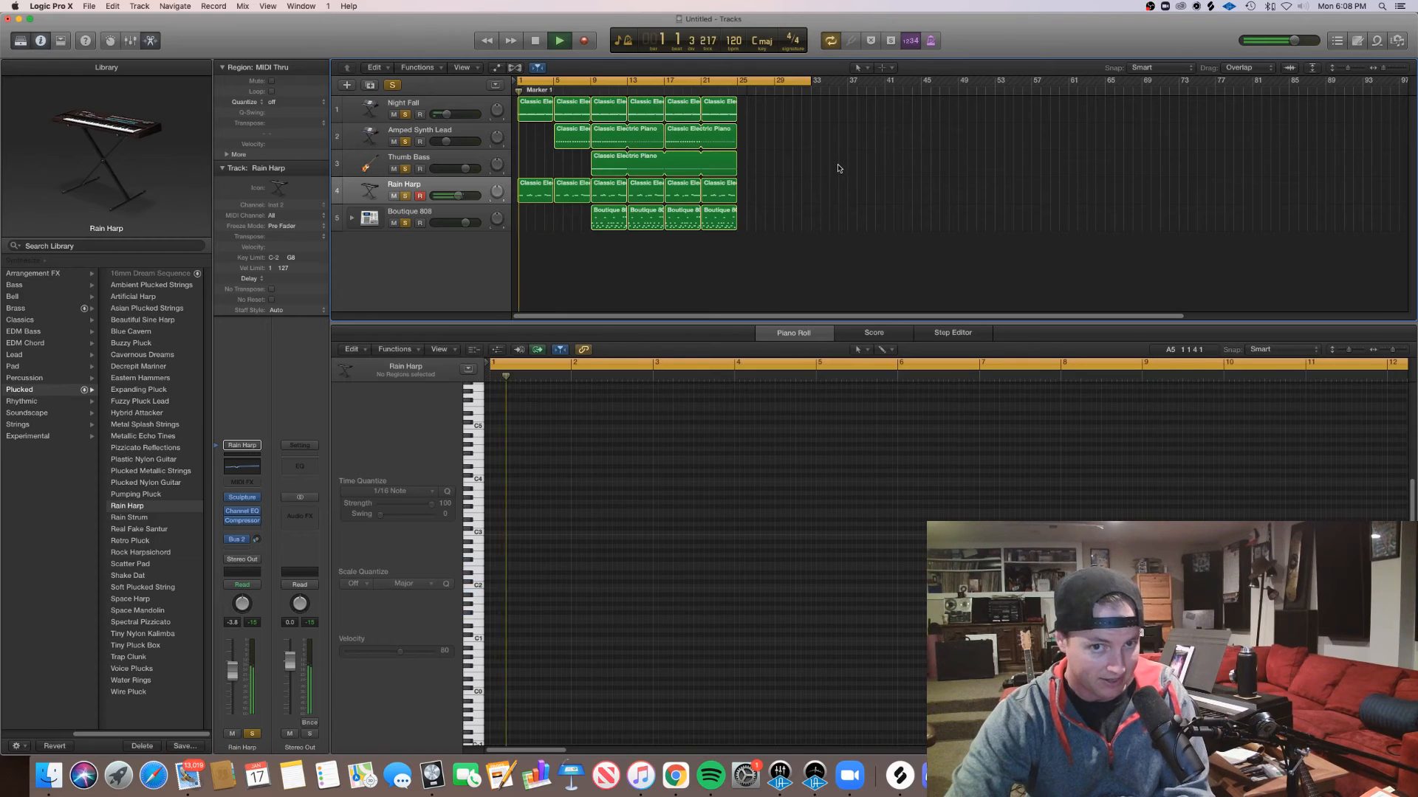
Reopen all Rain Harp regions in the Piano Roll and follow their notes and the arrangement during playback
{"action": "scroll", "coordinate": [787, 251], "scroll_direction": "up", "scroll_amount": 3}
{"action": "scroll", "coordinate": [785, 250], "scroll_direction": "up", "scroll_amount": 3}
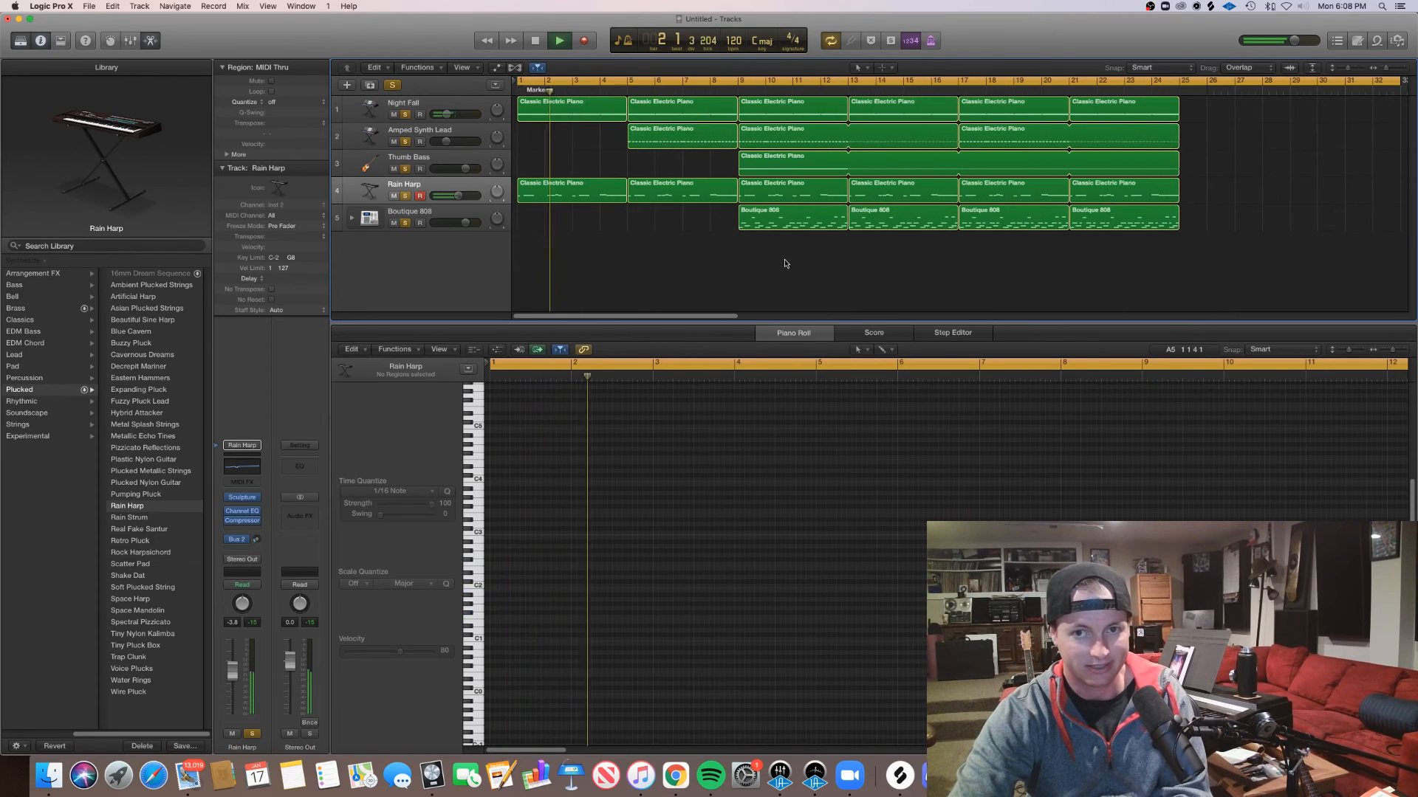
{"action": "key", "text": "e"}
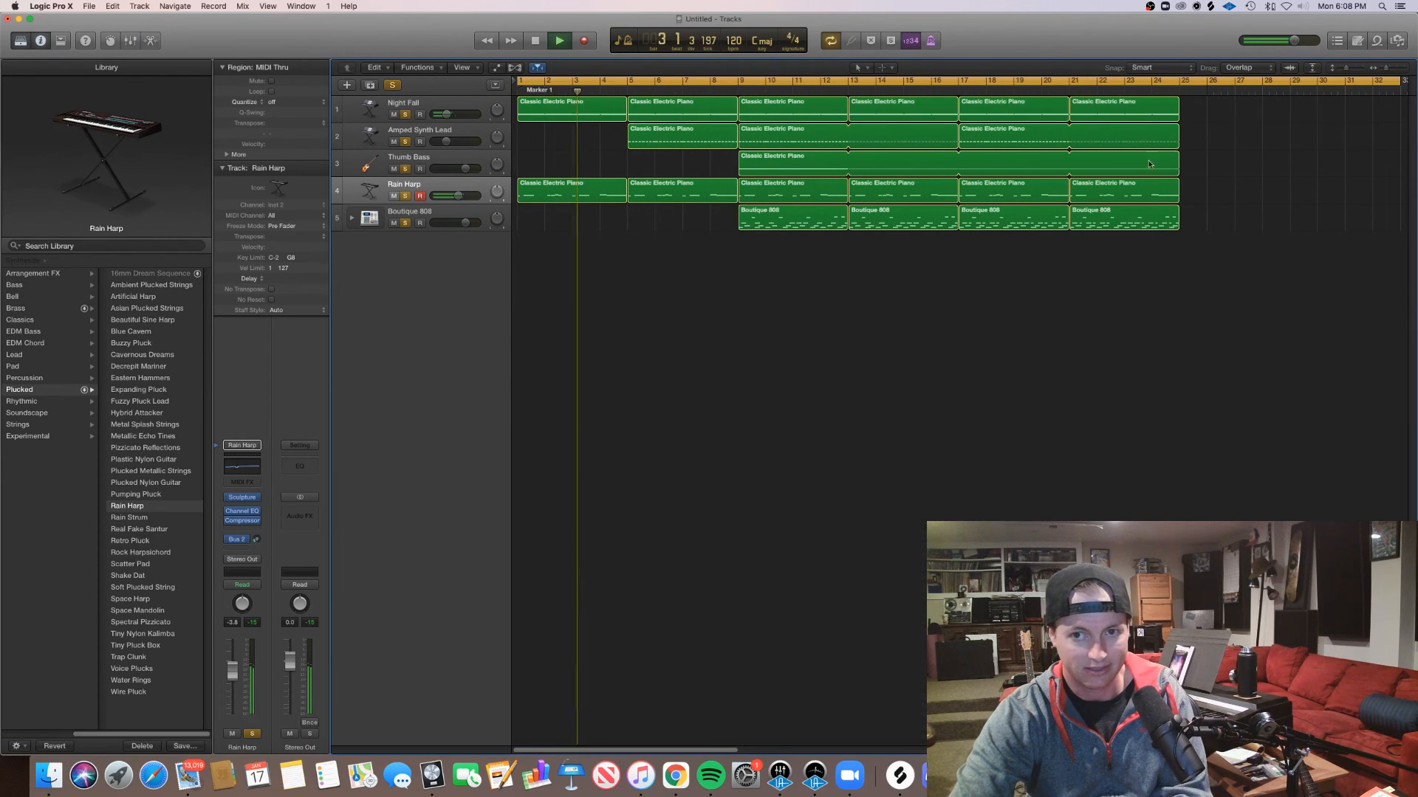
{"action": "left_click_drag", "start_coordinate": [1241, 185], "coordinate": [561, 198]}
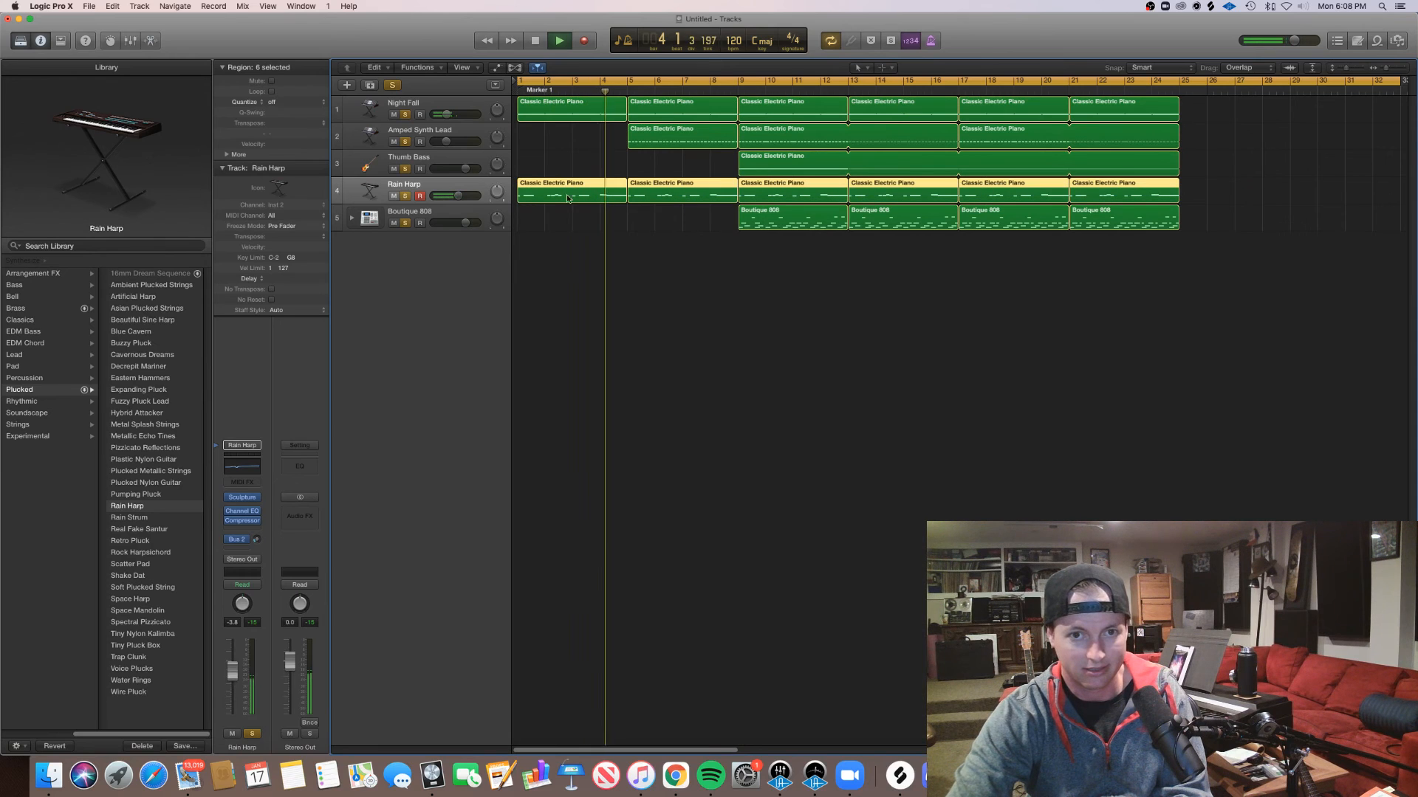
{"action": "key", "text": "e"}
{"action": "scroll", "coordinate": [905, 595], "scroll_direction": "up", "scroll_amount": 4}
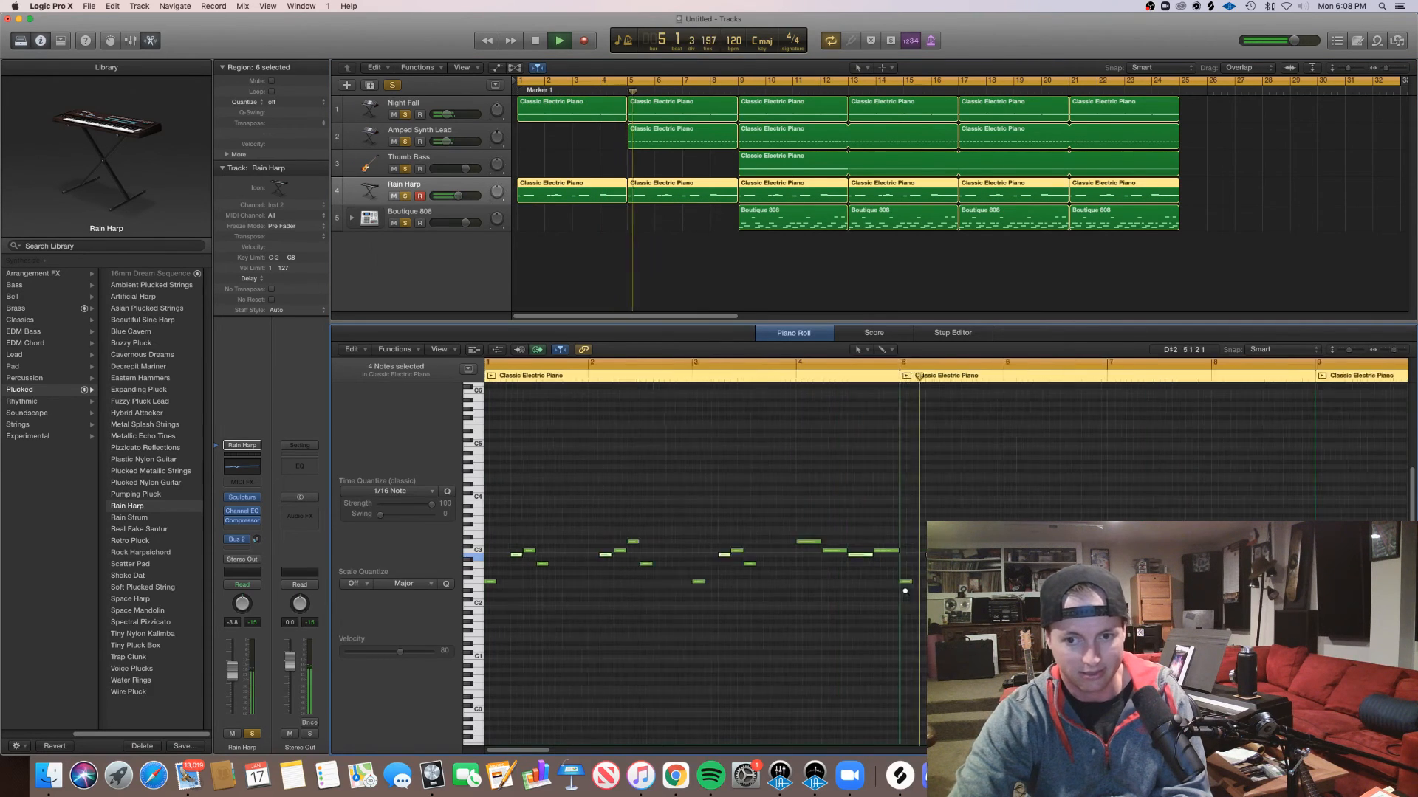
{"action": "scroll", "coordinate": [906, 596], "scroll_direction": "right", "scroll_amount": 5}
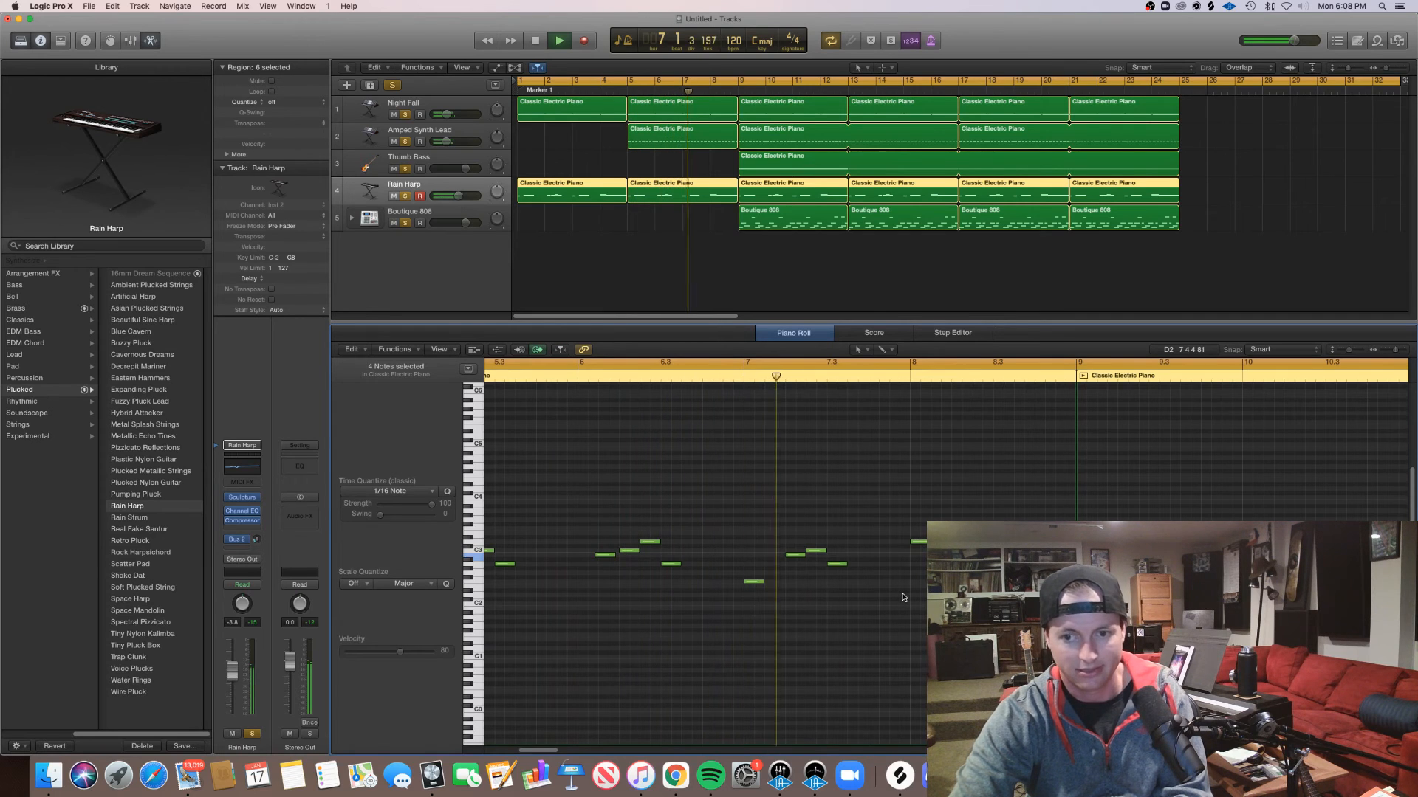
{"action": "scroll", "coordinate": [903, 595], "scroll_direction": "down", "scroll_amount": 4}
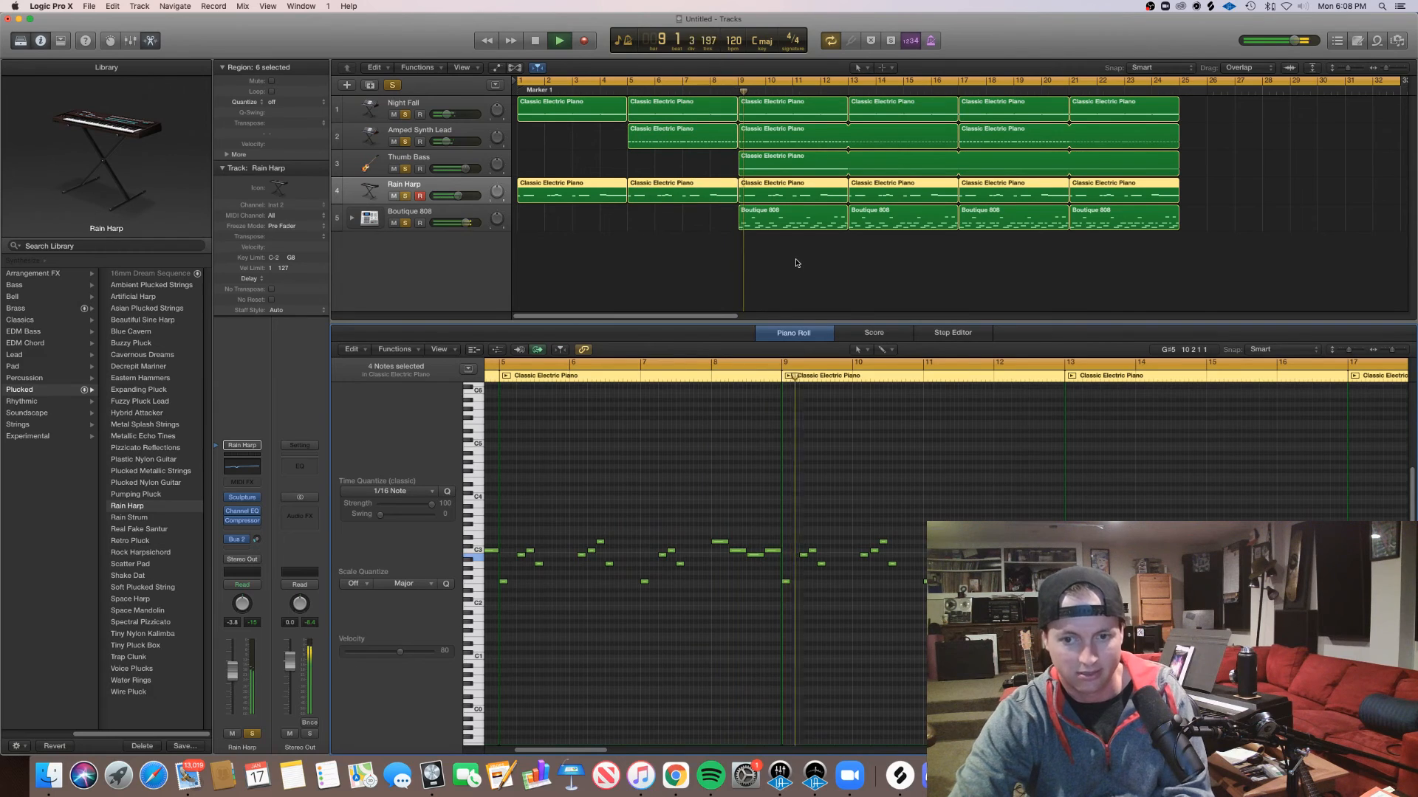
{"action": "scroll", "coordinate": [802, 272], "scroll_direction": "right", "scroll_amount": 3}
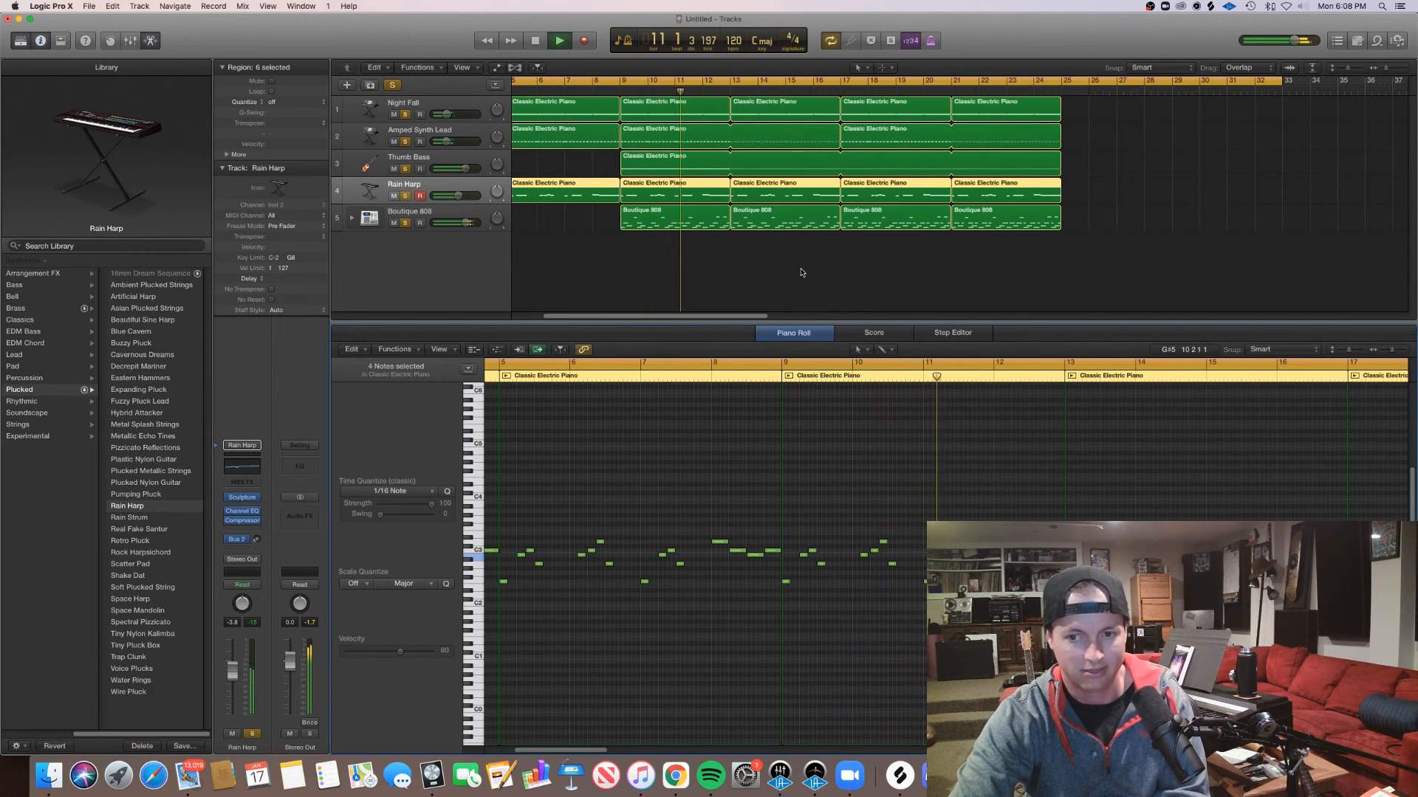
{"action": "scroll", "coordinate": [802, 273], "scroll_direction": "right", "scroll_amount": 2}
{"action": "scroll", "coordinate": [802, 272], "scroll_direction": "left", "scroll_amount": 1}
{"action": "scroll", "coordinate": [802, 272], "scroll_direction": "down", "scroll_amount": 3}
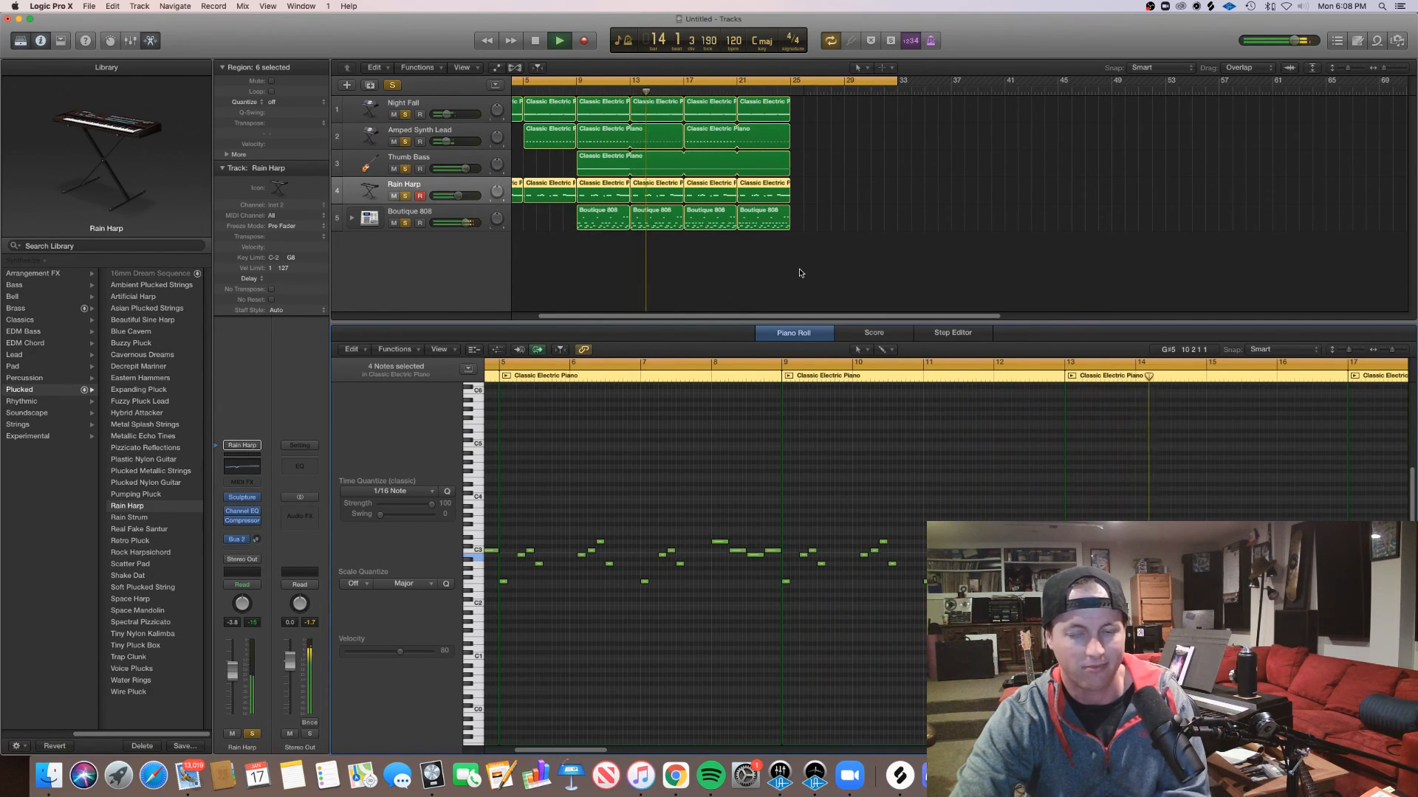
Deselect all regions, stop playback, and switch to the OBS window
{"action": "left_click", "coordinate": [769, 269]}
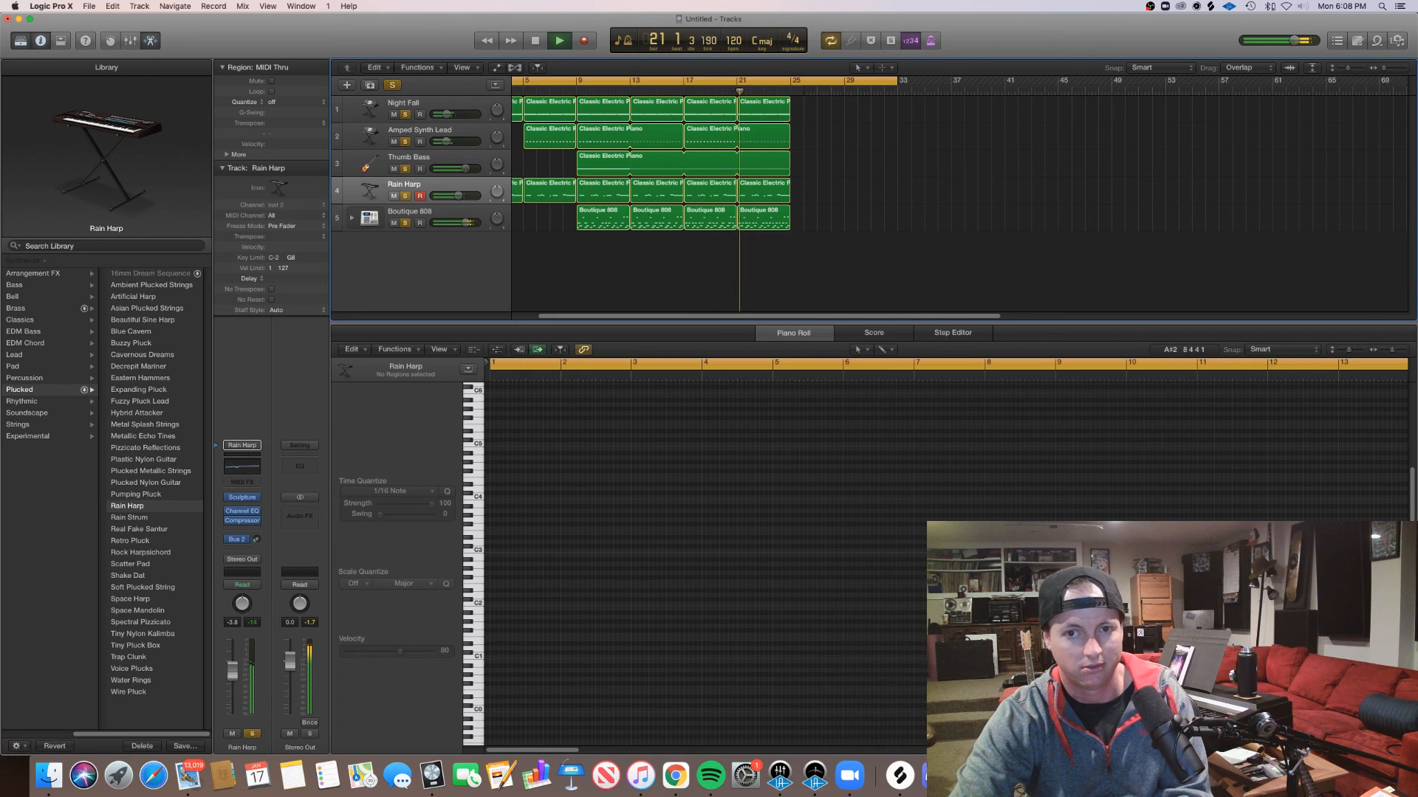
{"action": "left_click", "coordinate": [997, 775]}
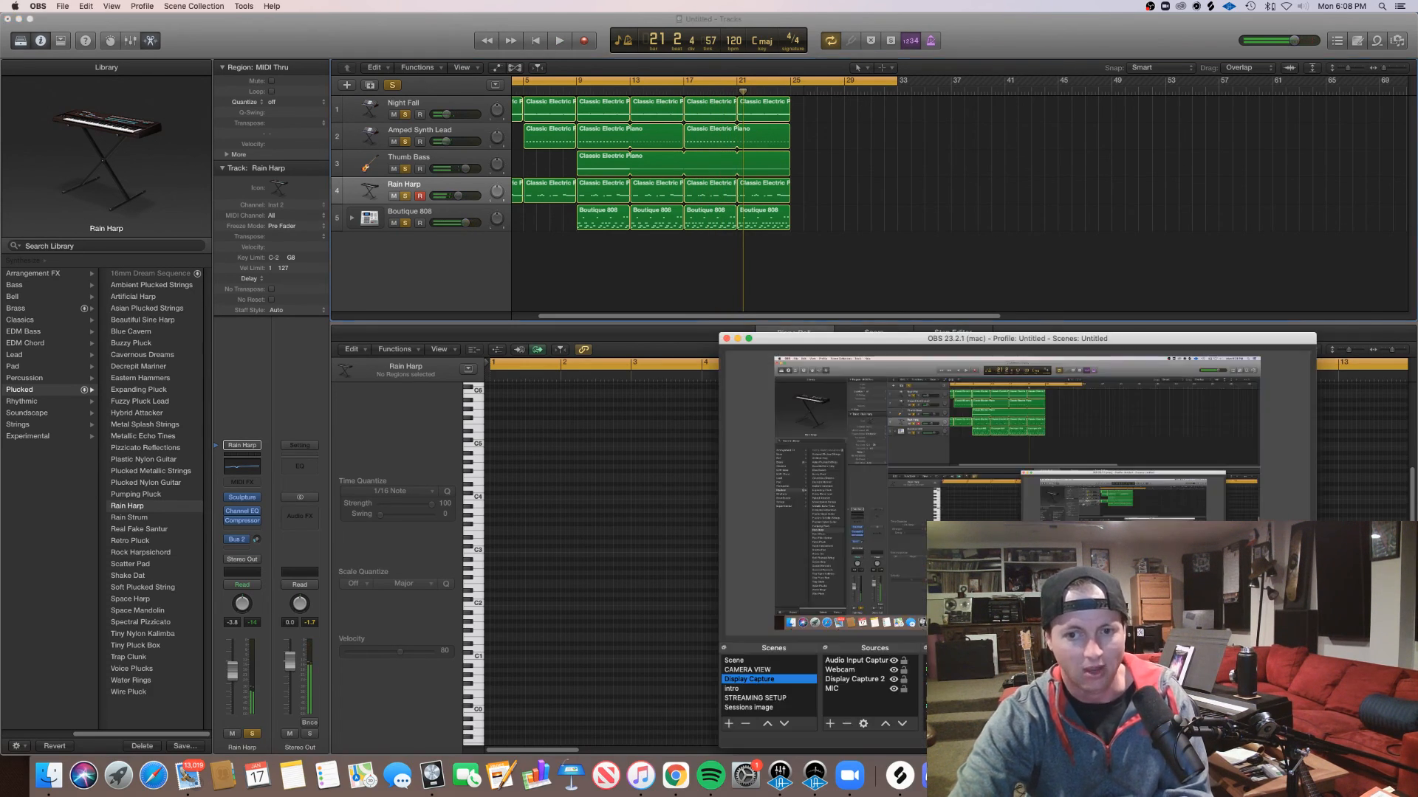